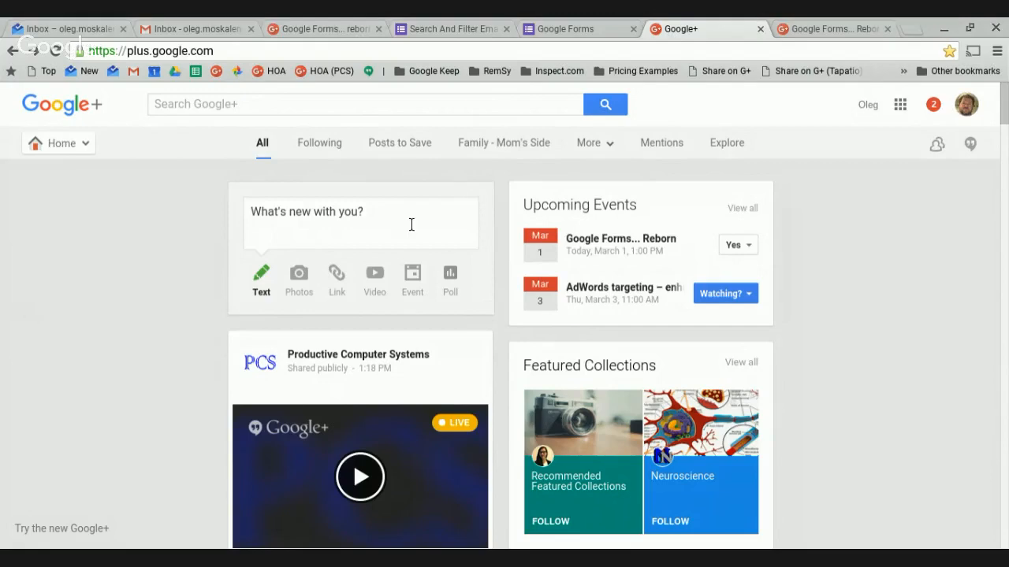
Switch to the SAFE form's editor, then return to the Google Forms home page.
click(457, 31)
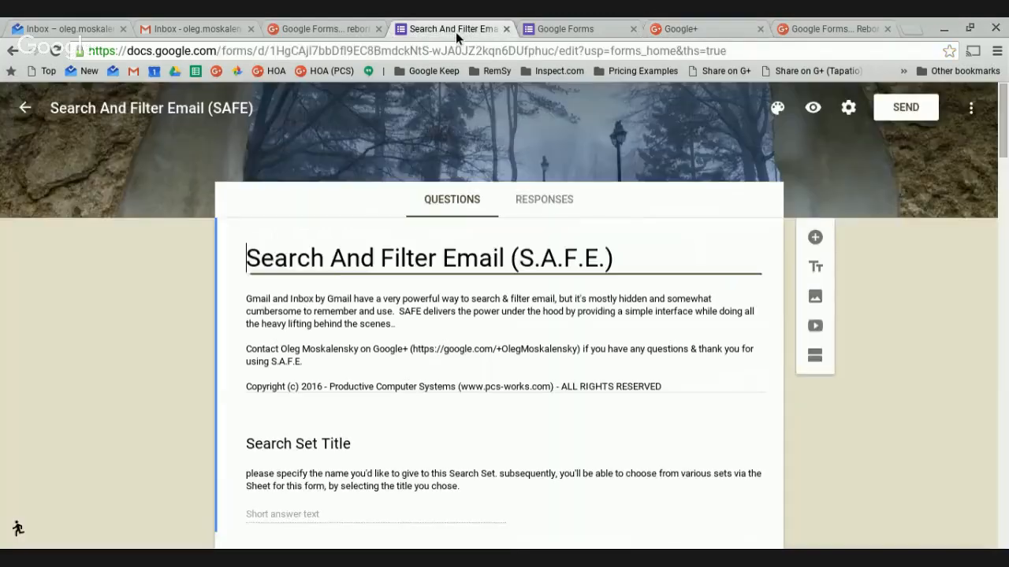
click(570, 27)
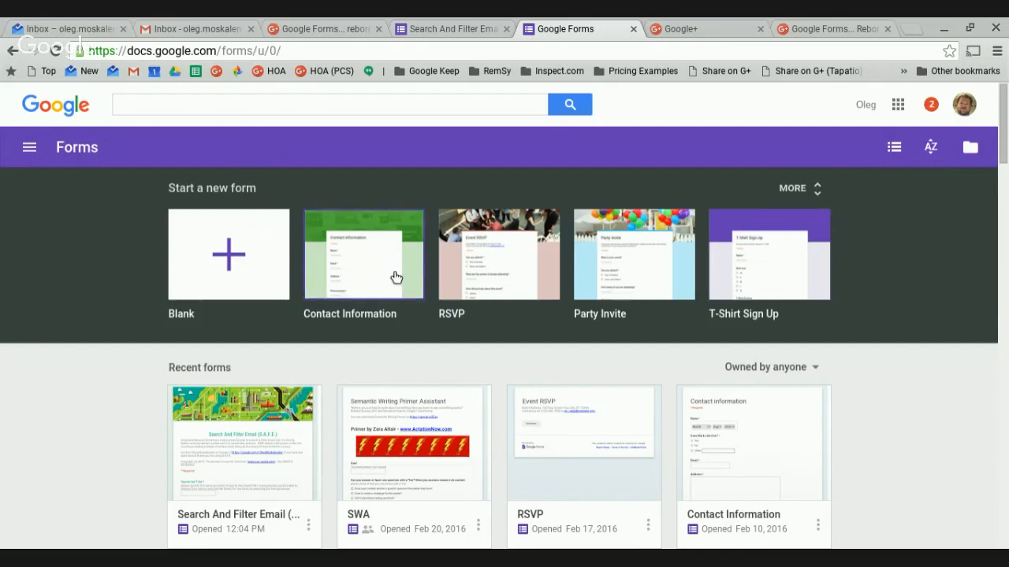
Browse the full template gallery, then create a new Blank form.
click(819, 189)
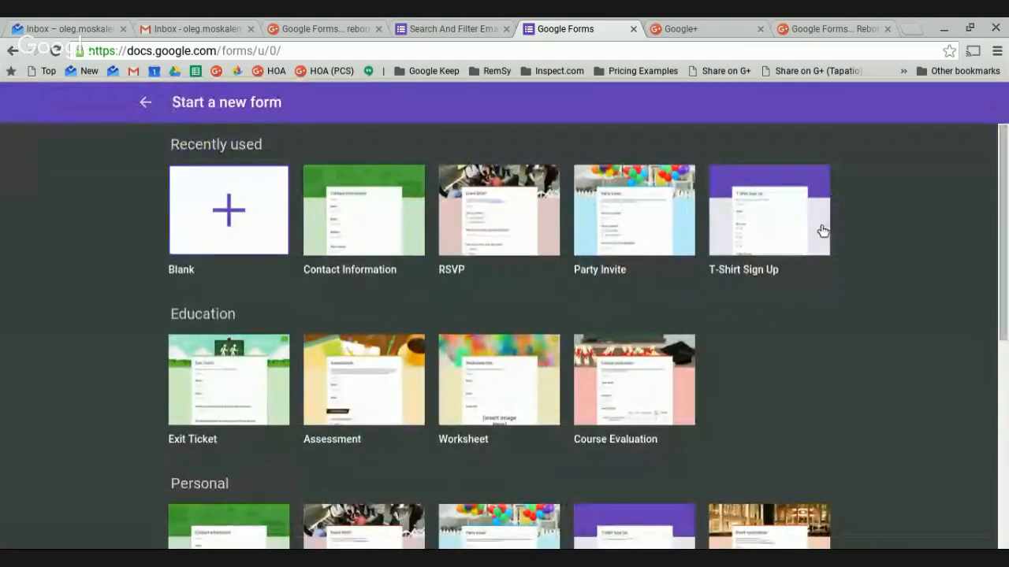
scroll(808, 315, down, 2)
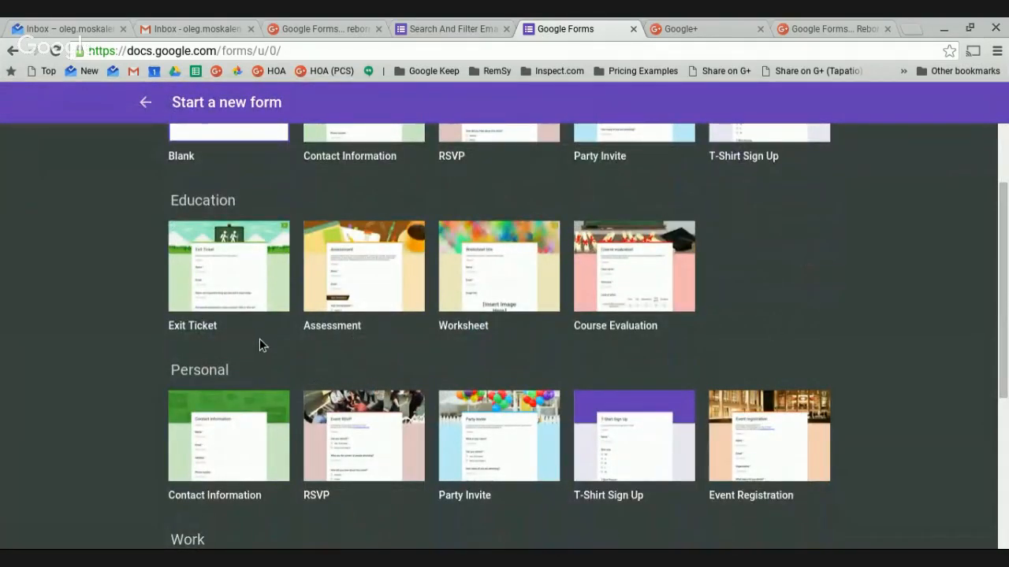
scroll(339, 347, up, 2)
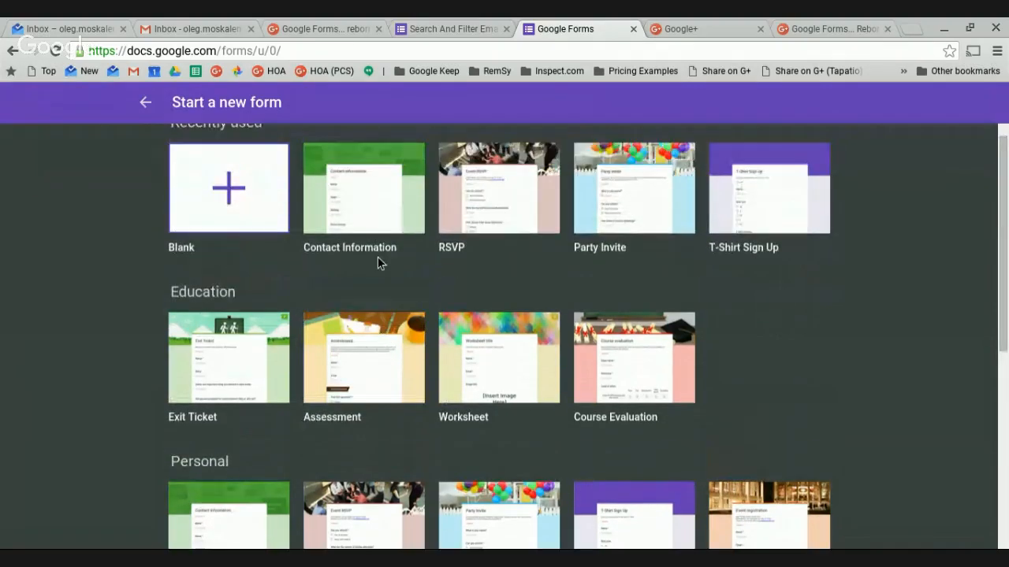
scroll(602, 427, down, 1)
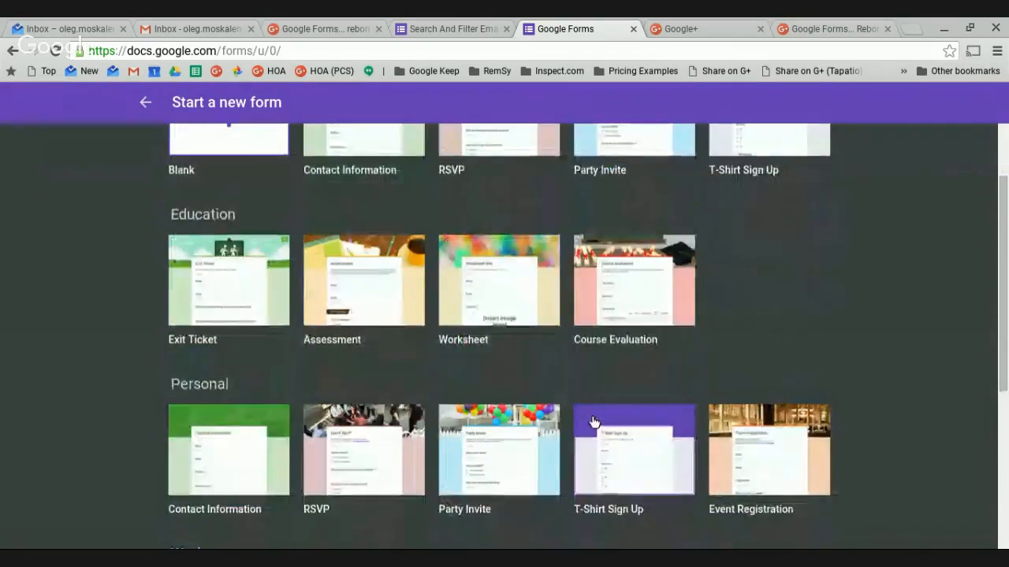
scroll(461, 367, down, 1)
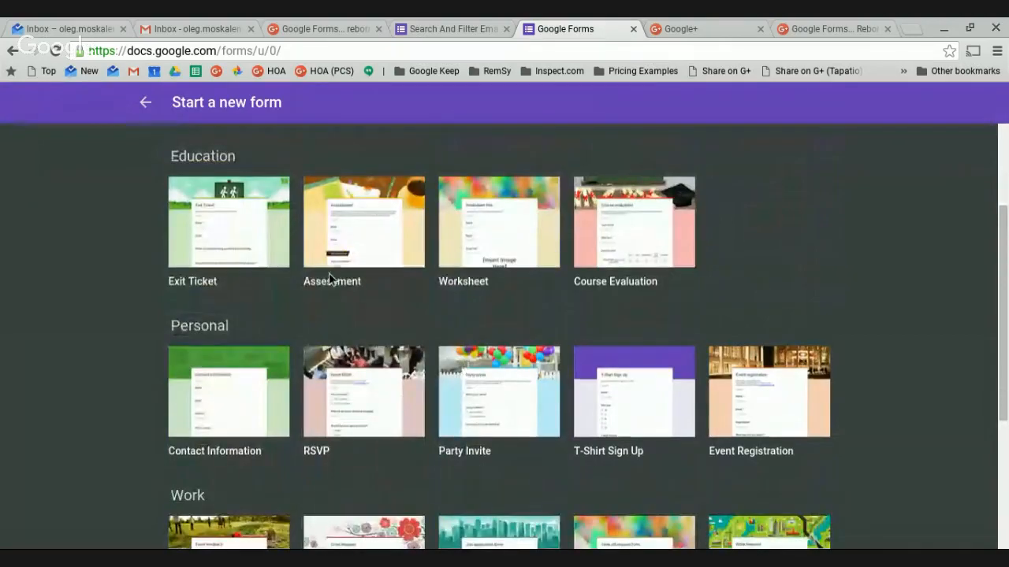
scroll(426, 371, down, 2)
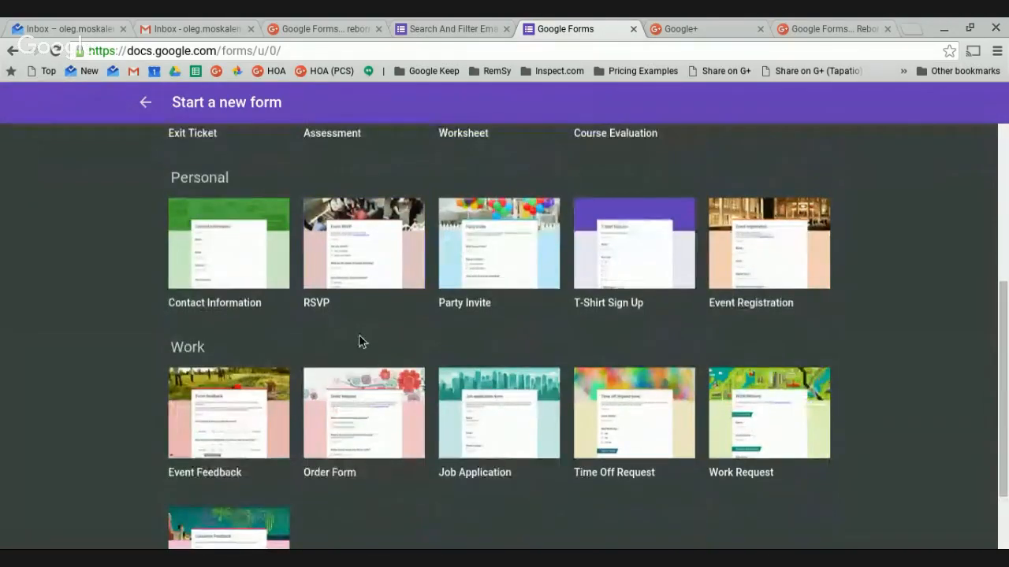
scroll(578, 335, down, 1)
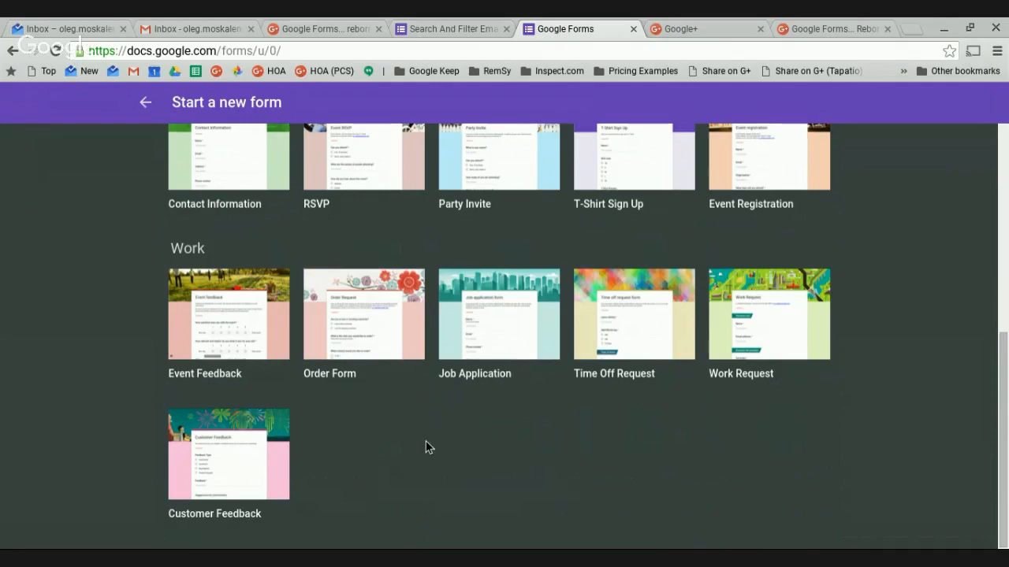
scroll(421, 442, up, 5)
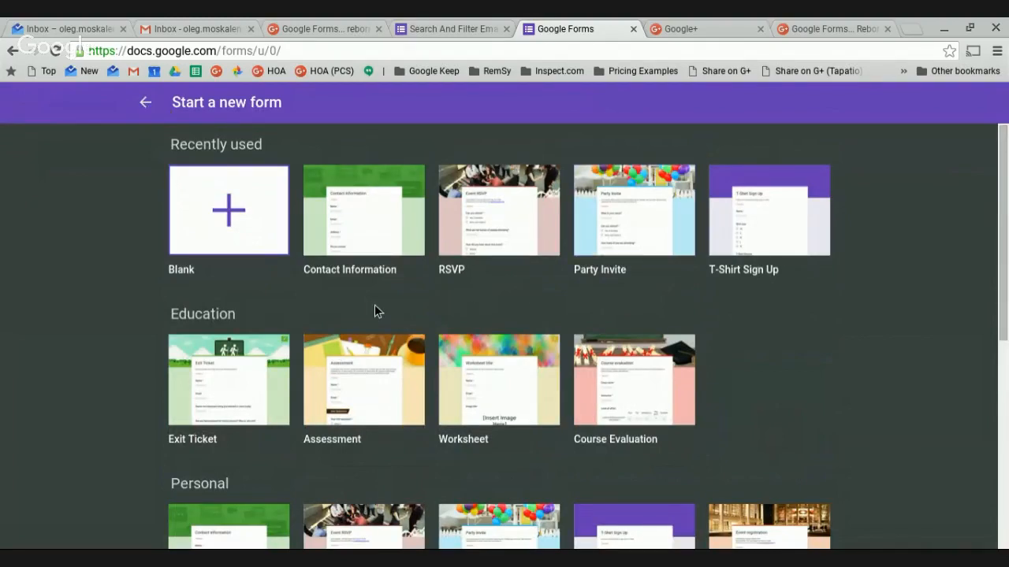
click(234, 219)
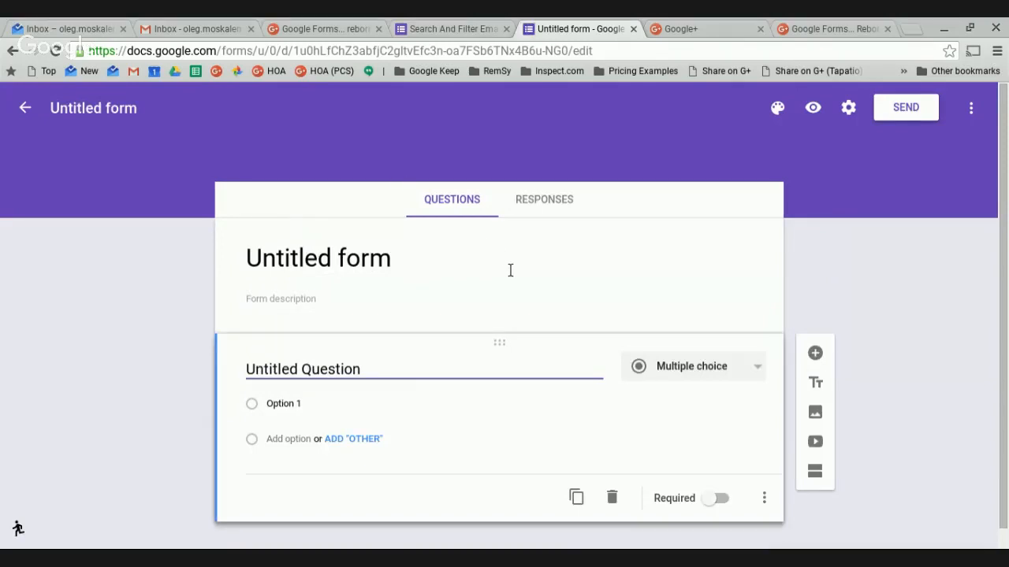
Rename the form title from 'Untitled form' to 'Test Example Form'.
scroll(320, 297, down, 1)
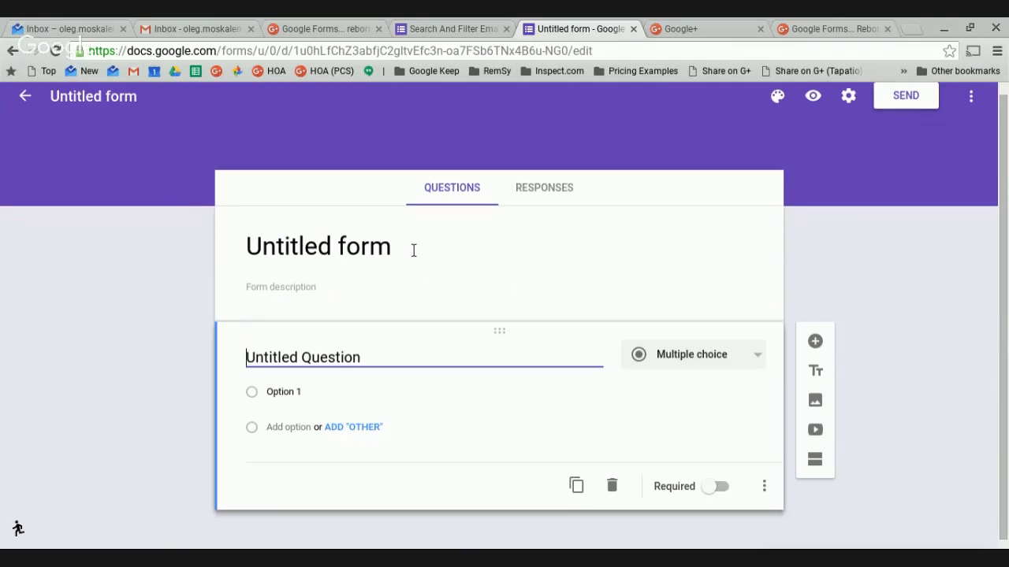
click(266, 260)
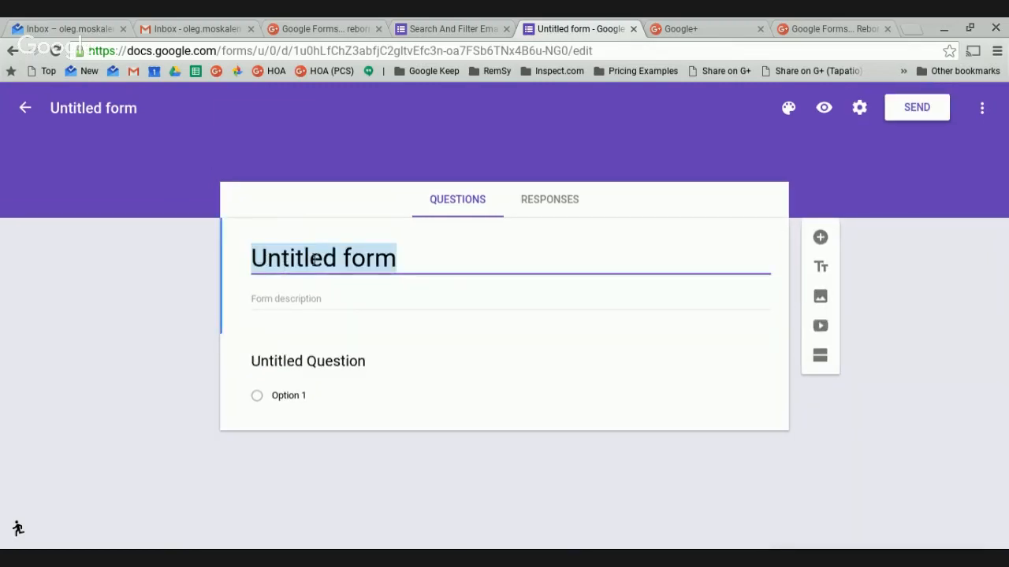
text(Test )
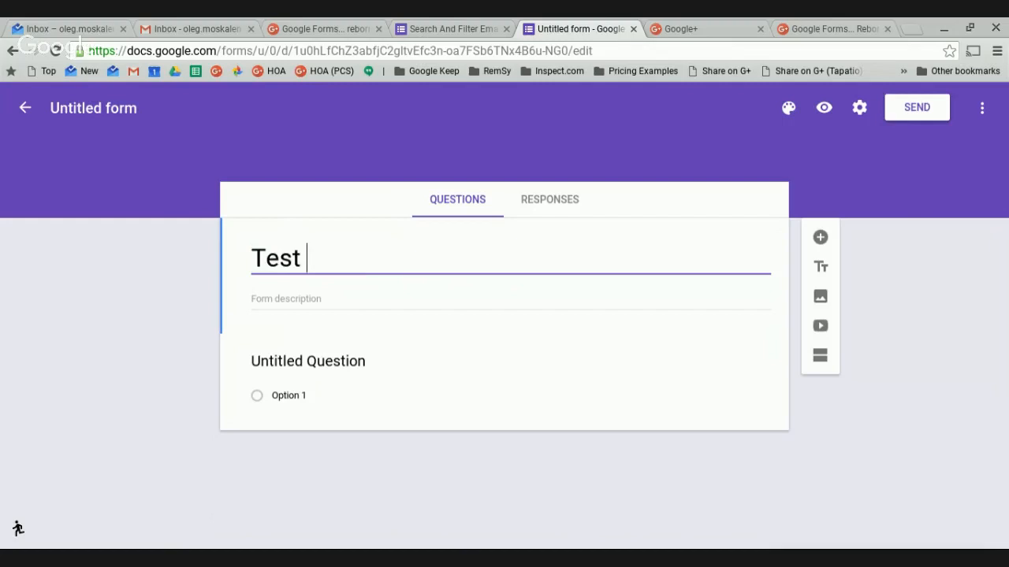
text(Example Form)
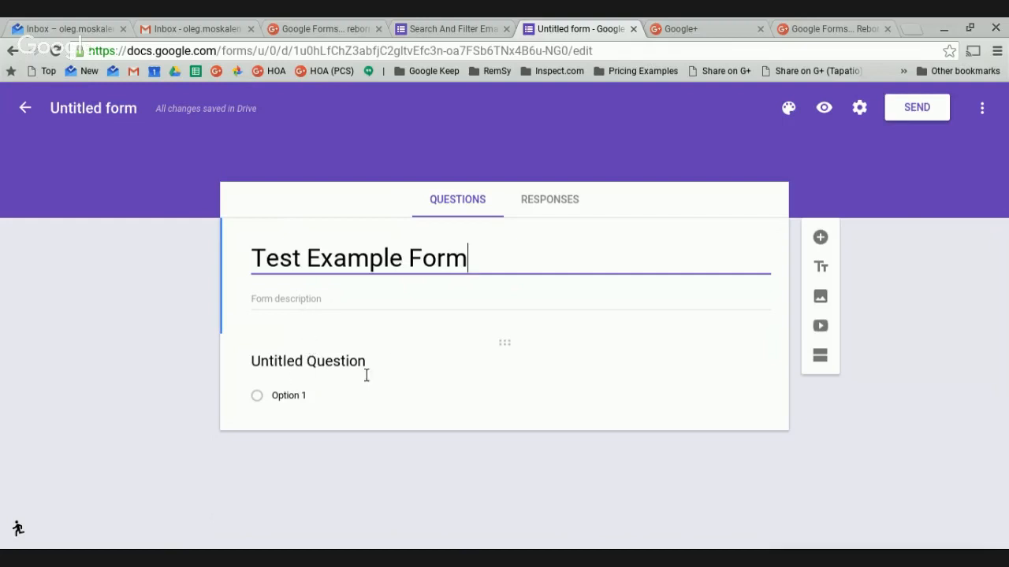
Name the first question 'First Name' and make it a Short answer question.
click(303, 372)
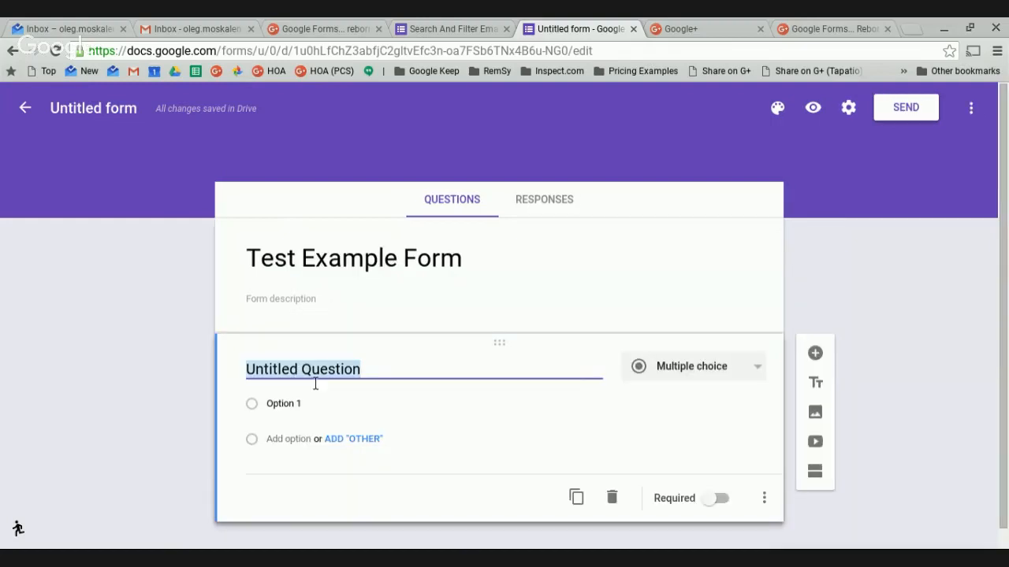
text(F)
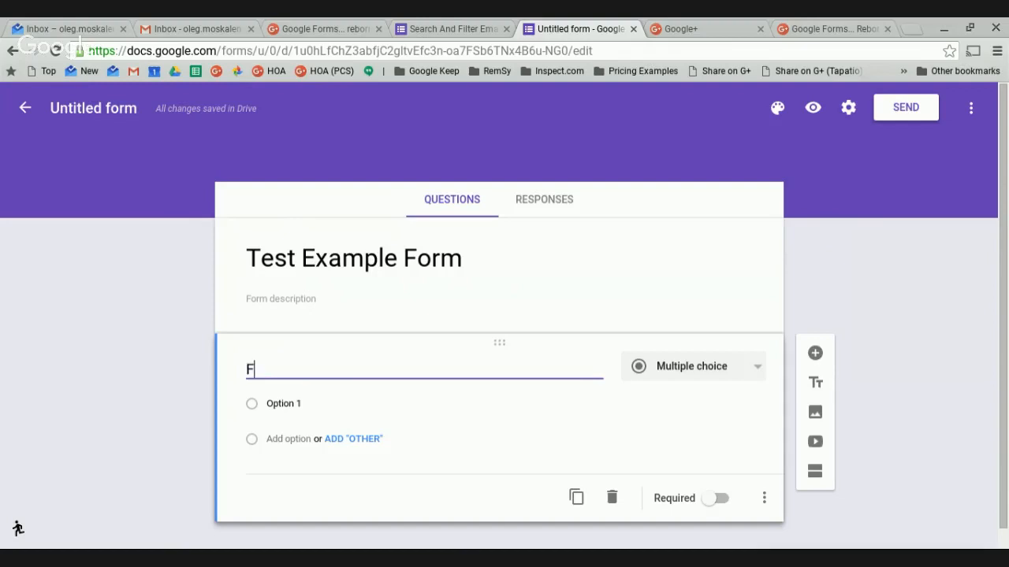
text(irst Name)
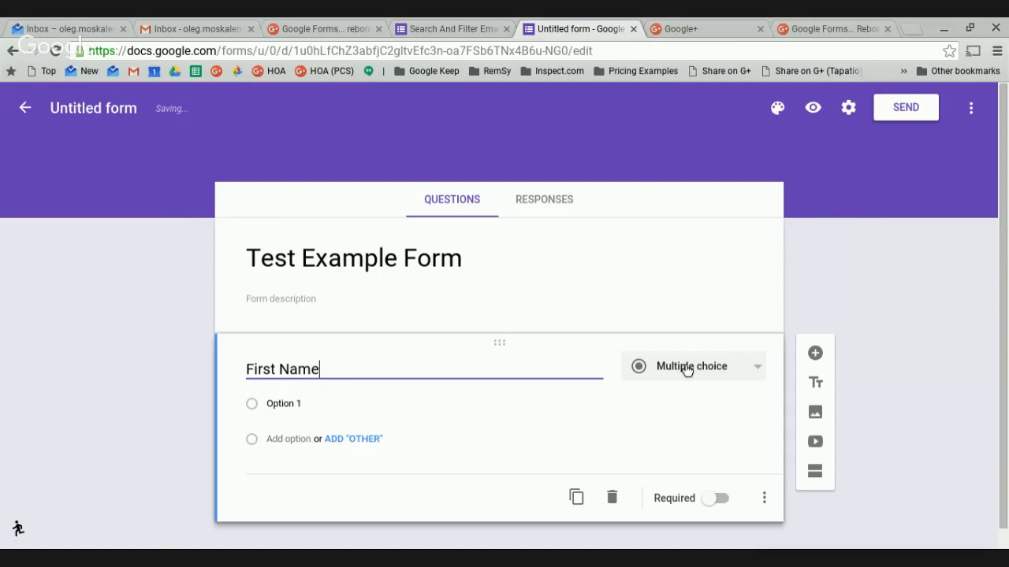
click(764, 372)
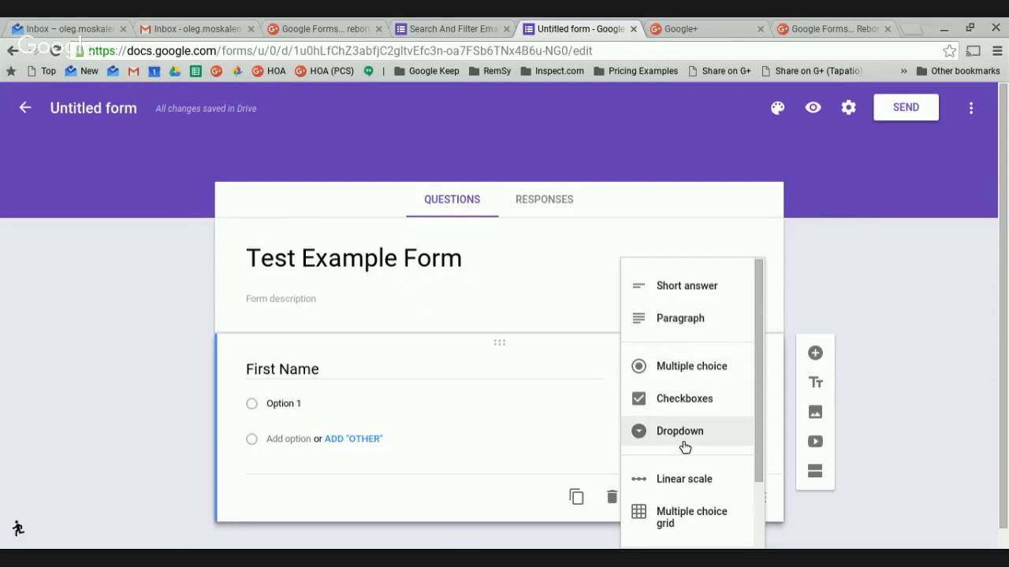
scroll(684, 447, down, 1)
scroll(693, 381, down, 2)
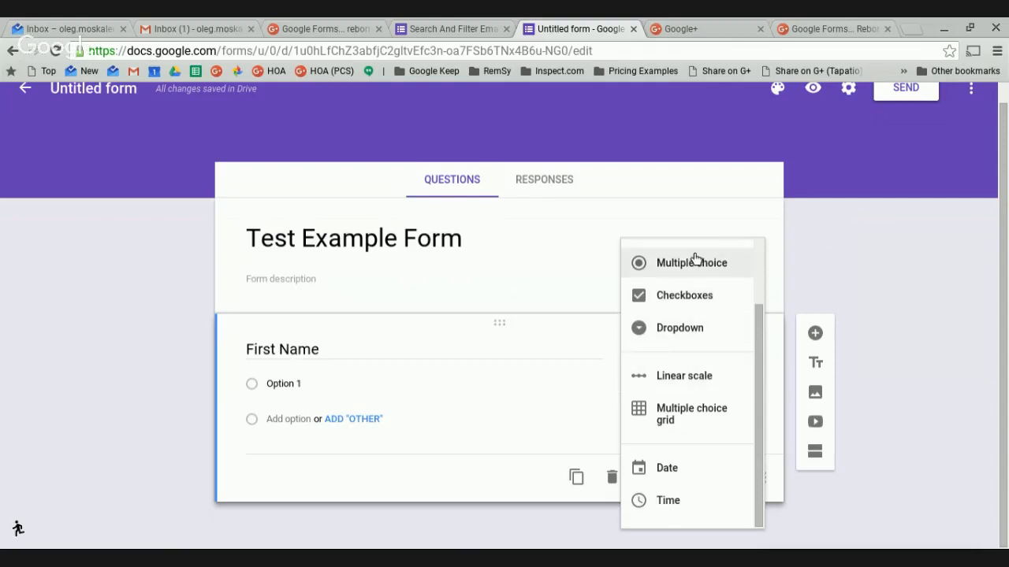
scroll(686, 292, up, 2)
click(686, 292)
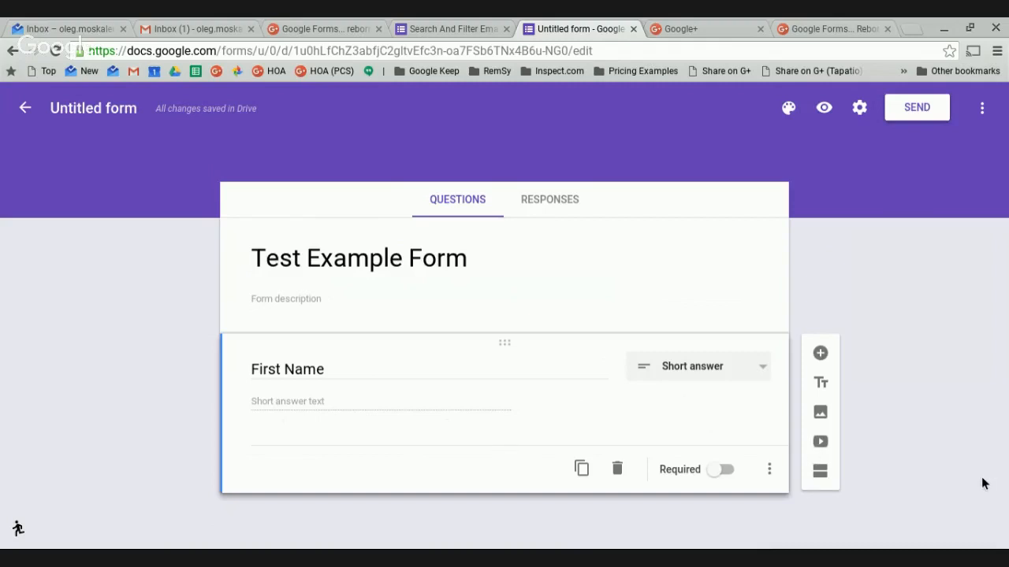
Toggle Required on and back off so First Name stays optional.
click(730, 477)
click(719, 473)
click(354, 382)
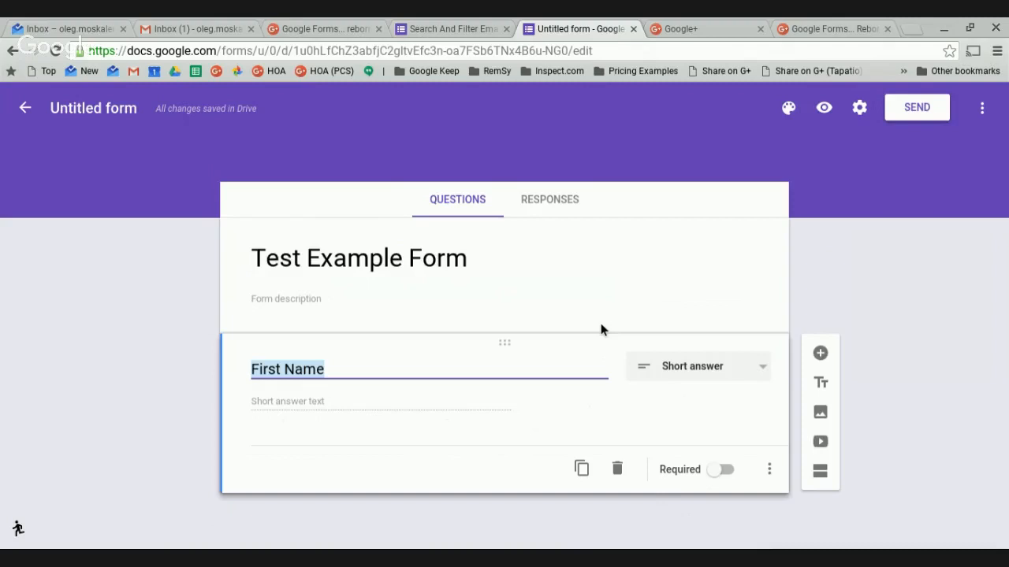
Add a blank question and a title block headed 'Section 2', then enter its description.
click(828, 360)
scroll(536, 469, down, 1)
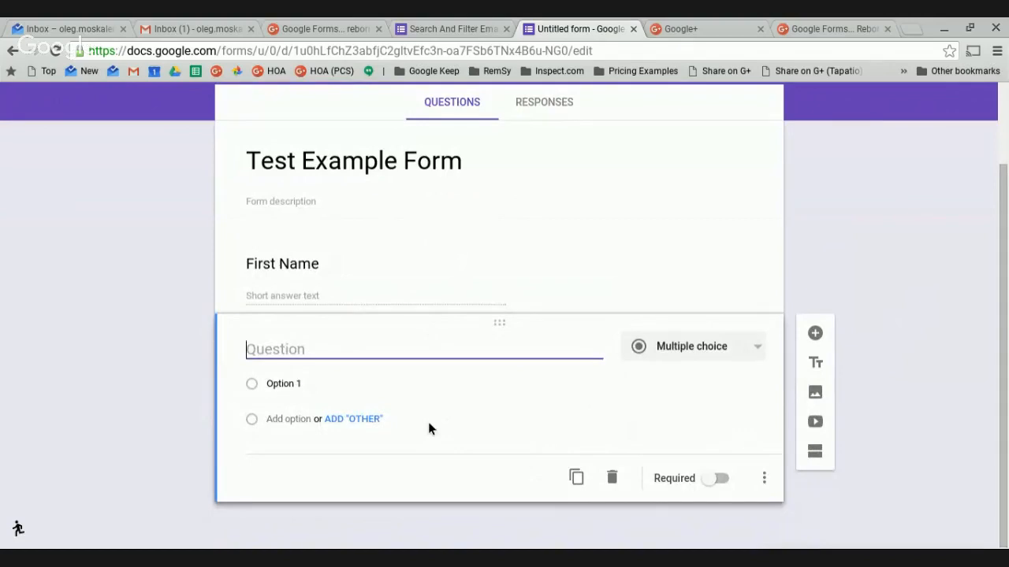
click(828, 367)
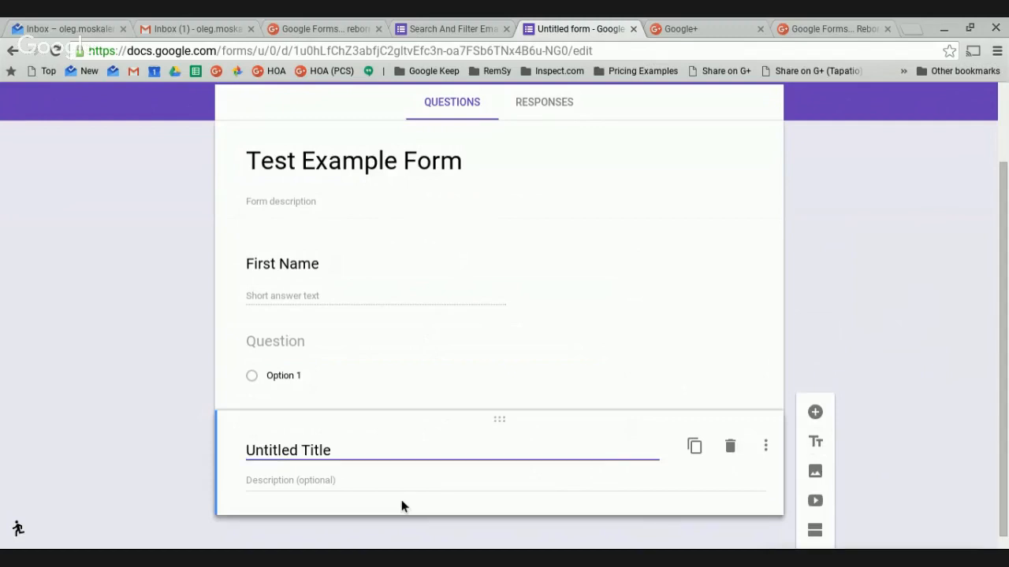
text(Se)
key(BackSpace)
key(BackSpace)
text(Se)
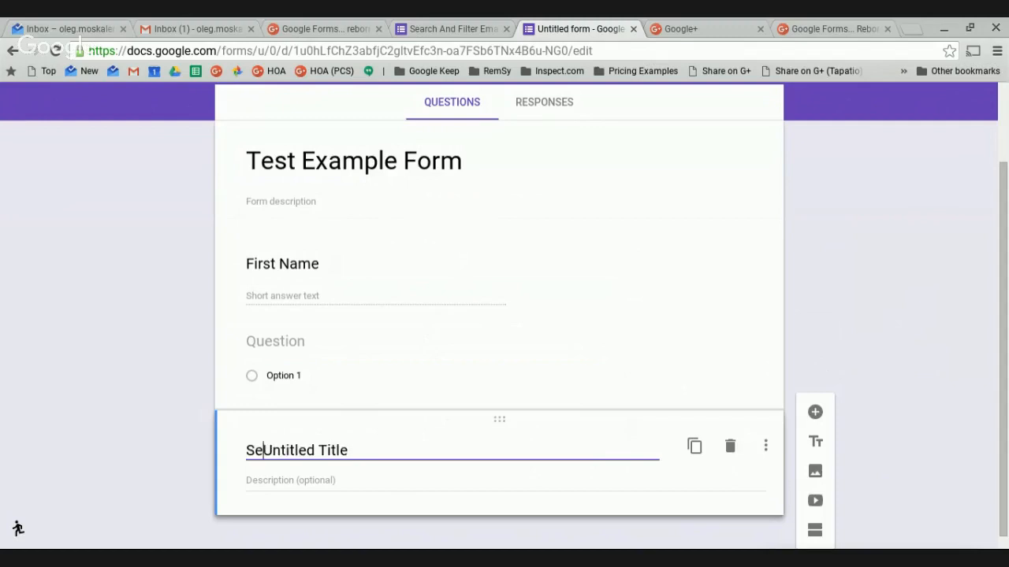
text(ction 2)
key(Delete)
key(Delete)
key(Delete)
key(Delete)
key(Delete)
key(Delete)
key(Delete)
key(Delete)
key(Delete)
key(Delete)
key(Delete)
key(Delete)
key(Delete)
key(Delete)
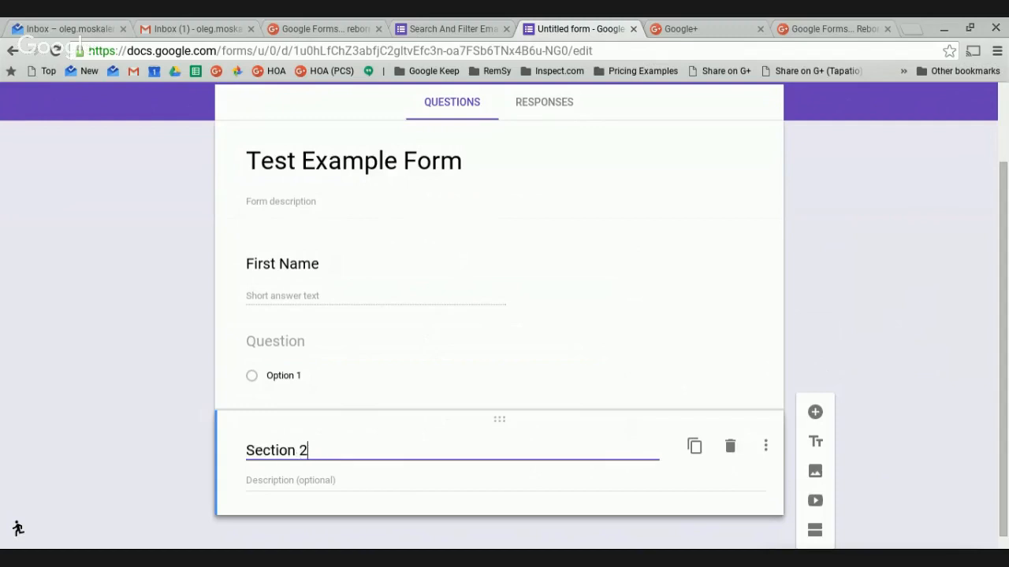
click(311, 483)
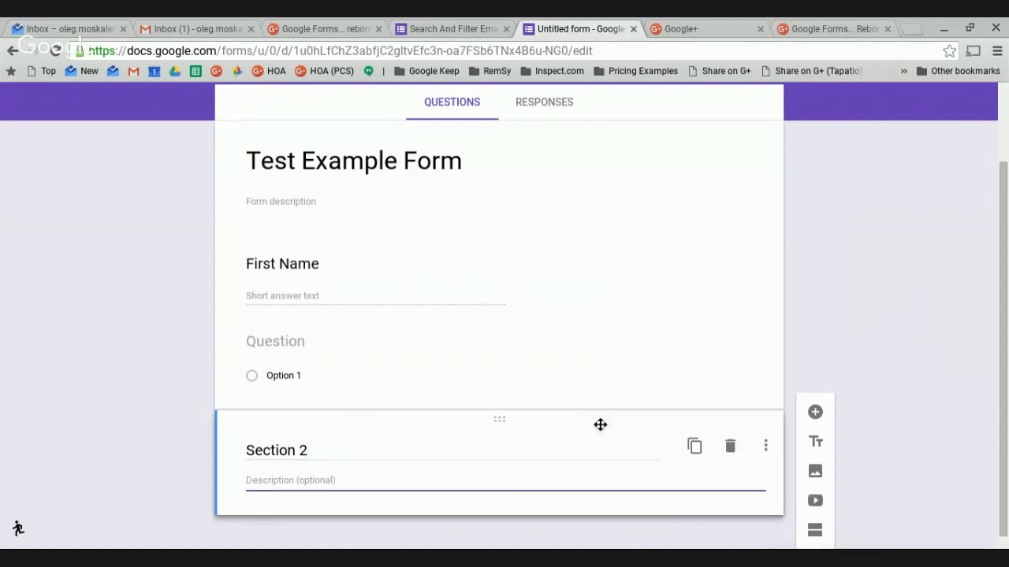
scroll(631, 441, down, 1)
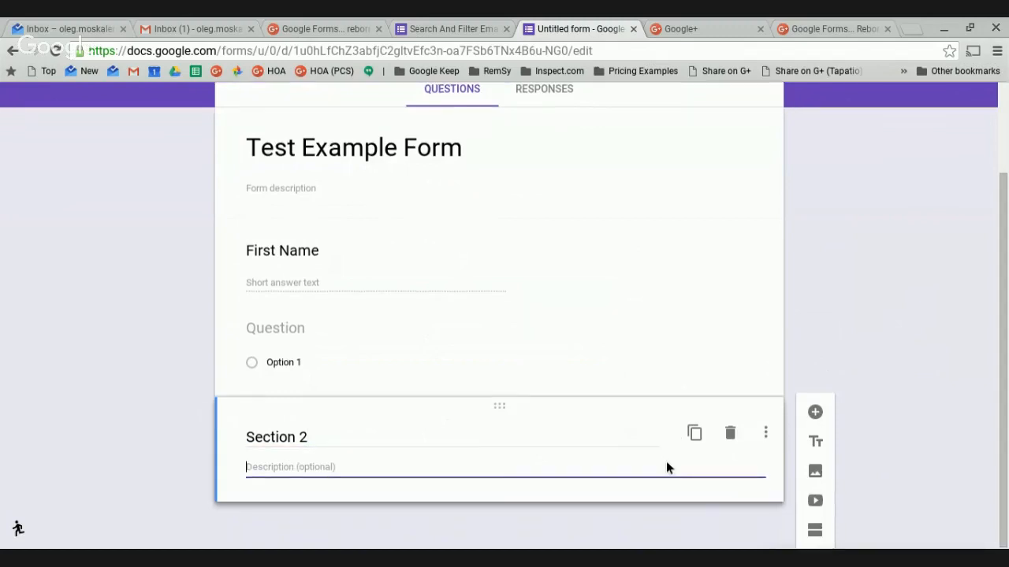
Insert the PCS photo from the February 26, 2016 album, titled 'Productive Computer Systems', under the form title.
click(817, 472)
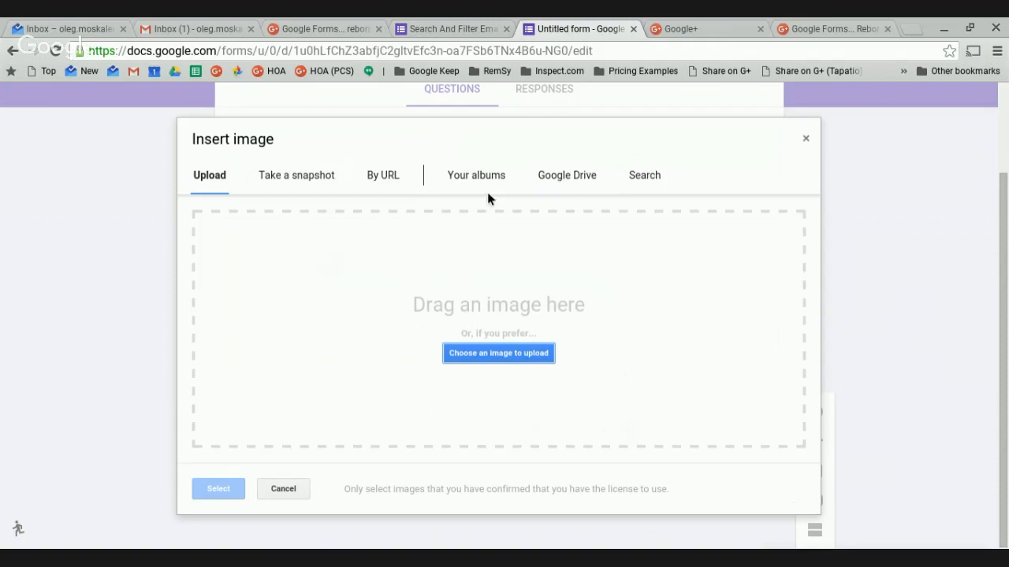
click(480, 174)
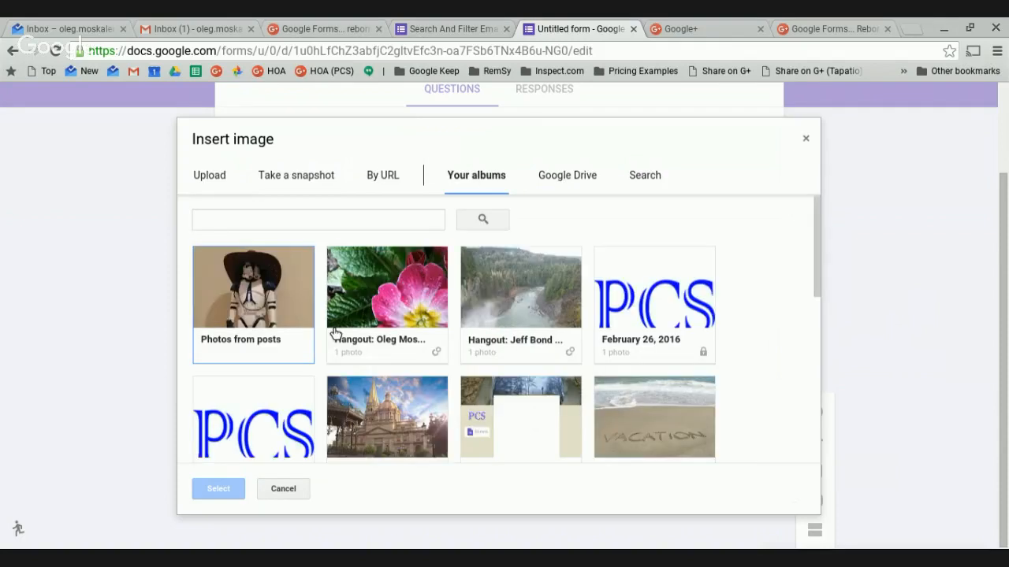
click(644, 323)
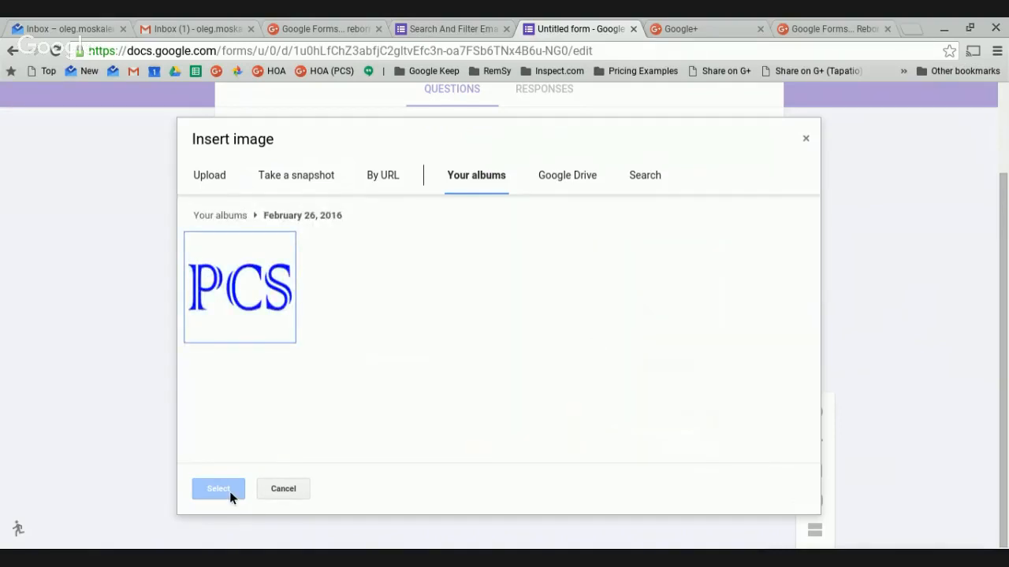
click(266, 317)
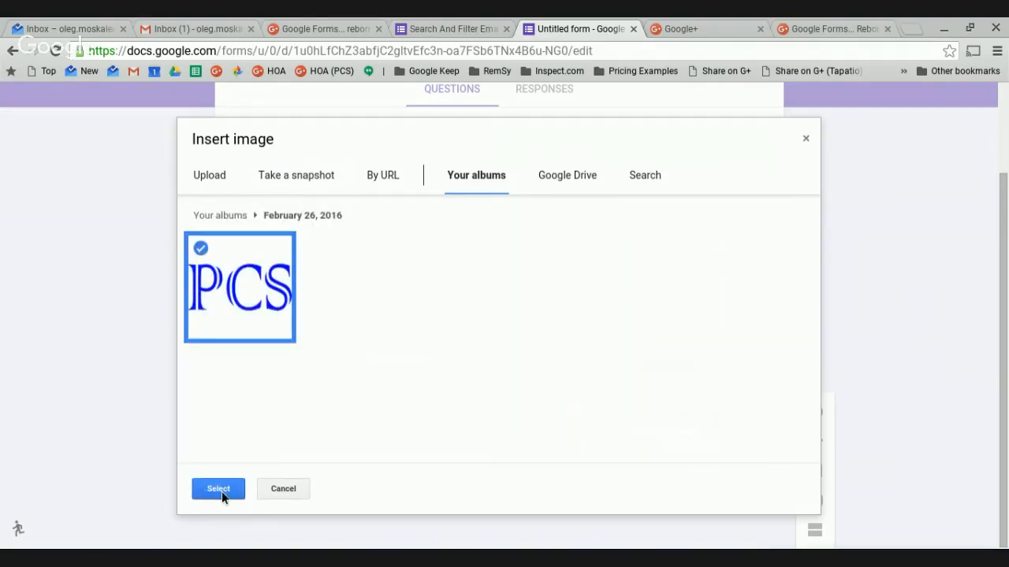
click(221, 492)
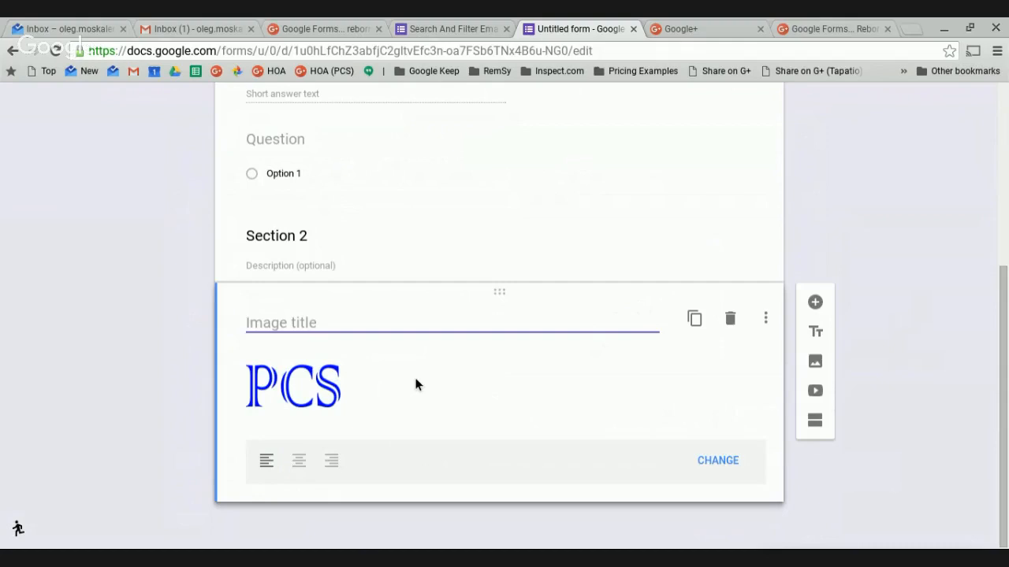
text(Productive C)
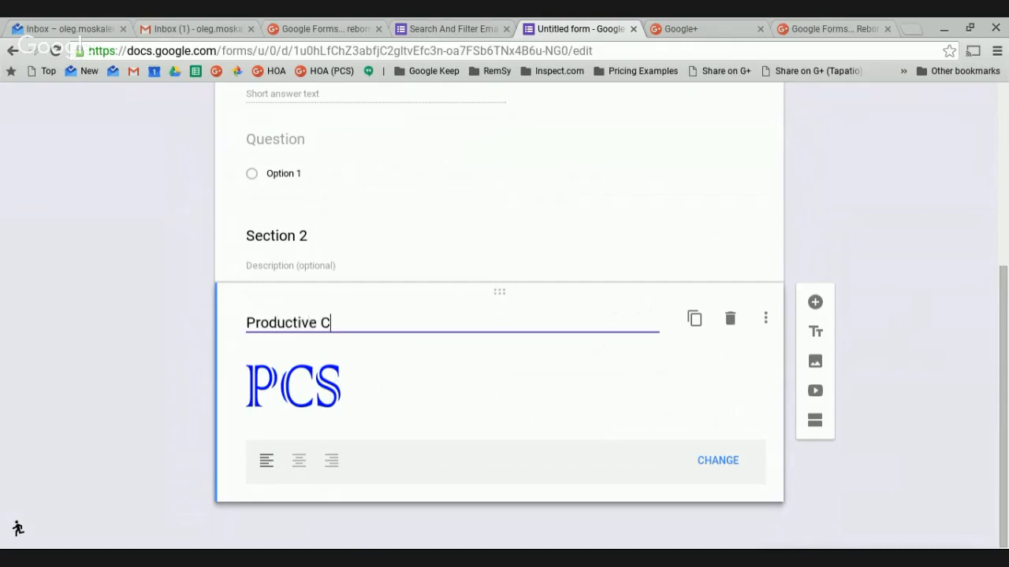
text(omputer Systems)
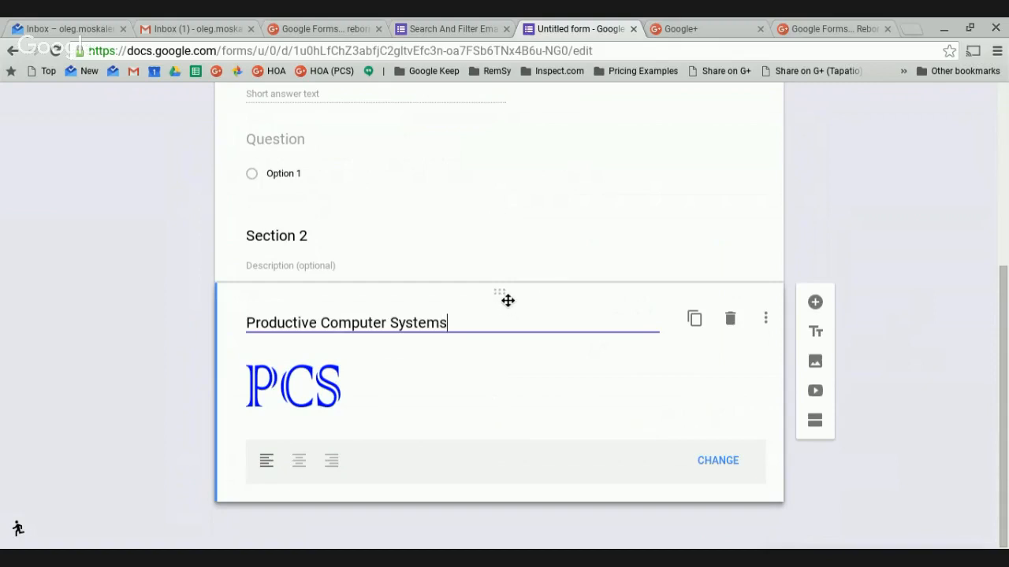
drag(507, 301, 508, 166)
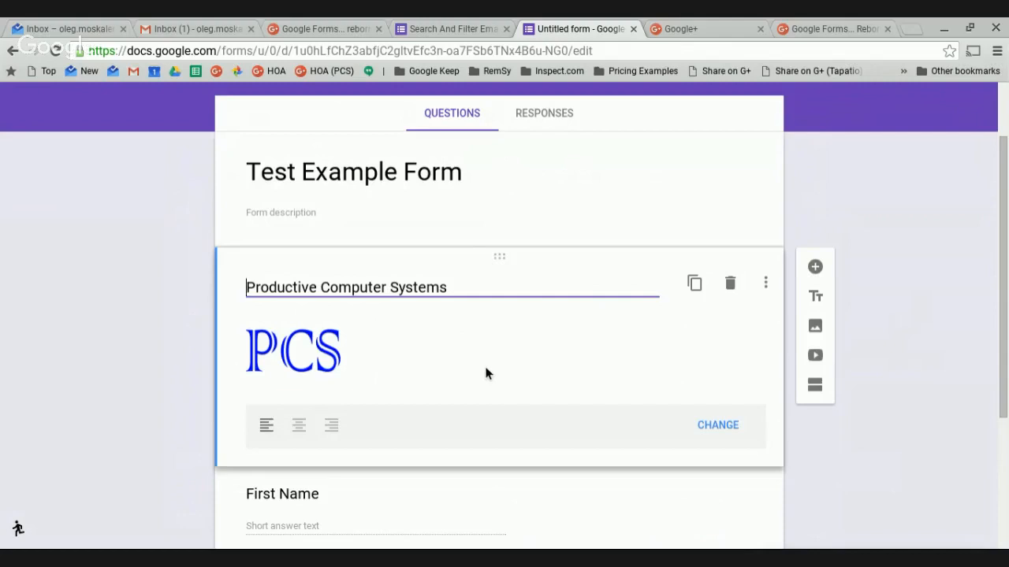
Rename the untitled question 'Last Name', make it Short answer, and move it above First Name.
scroll(472, 386, down, 3)
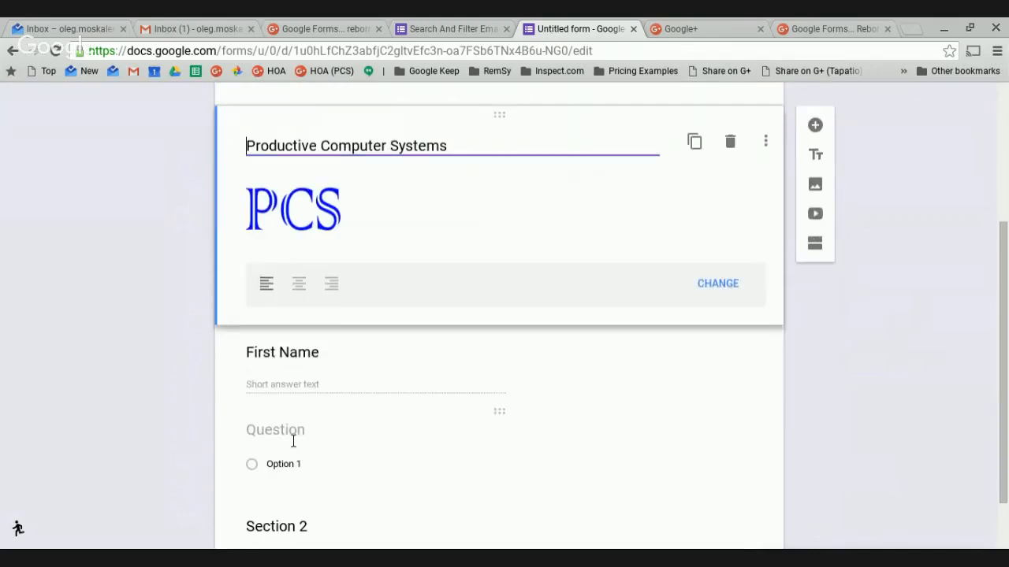
click(292, 432)
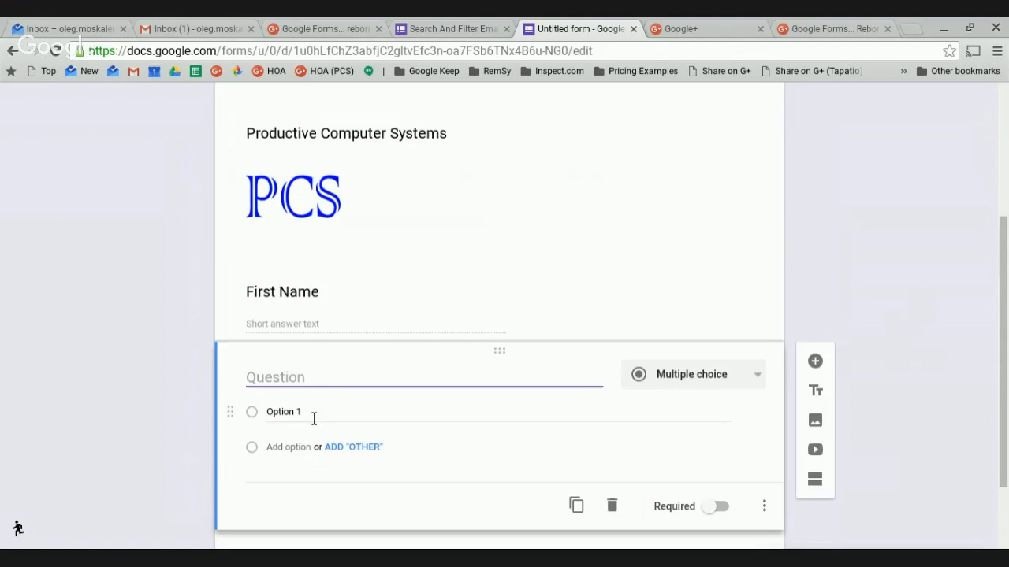
text(Last Name)
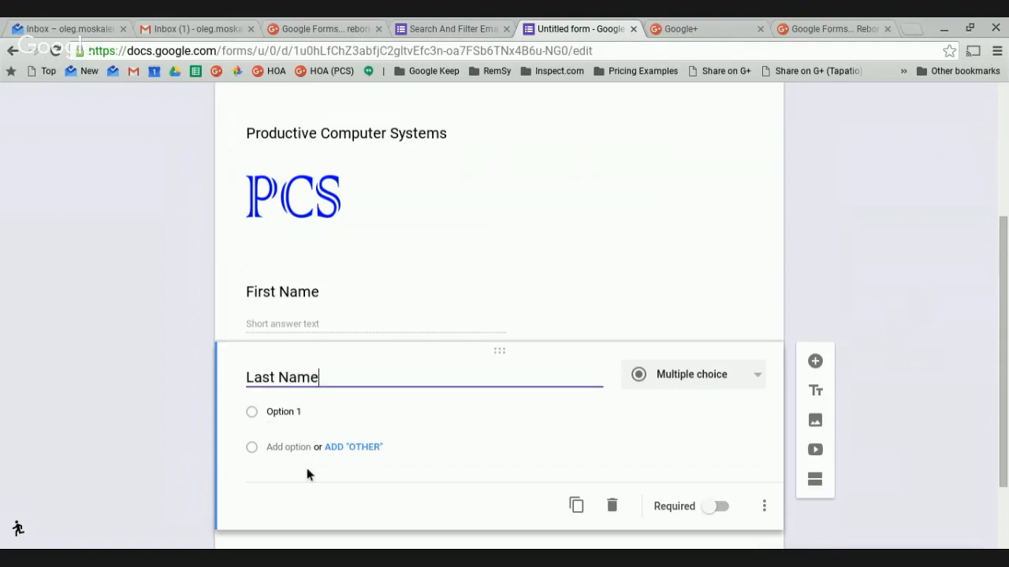
click(757, 378)
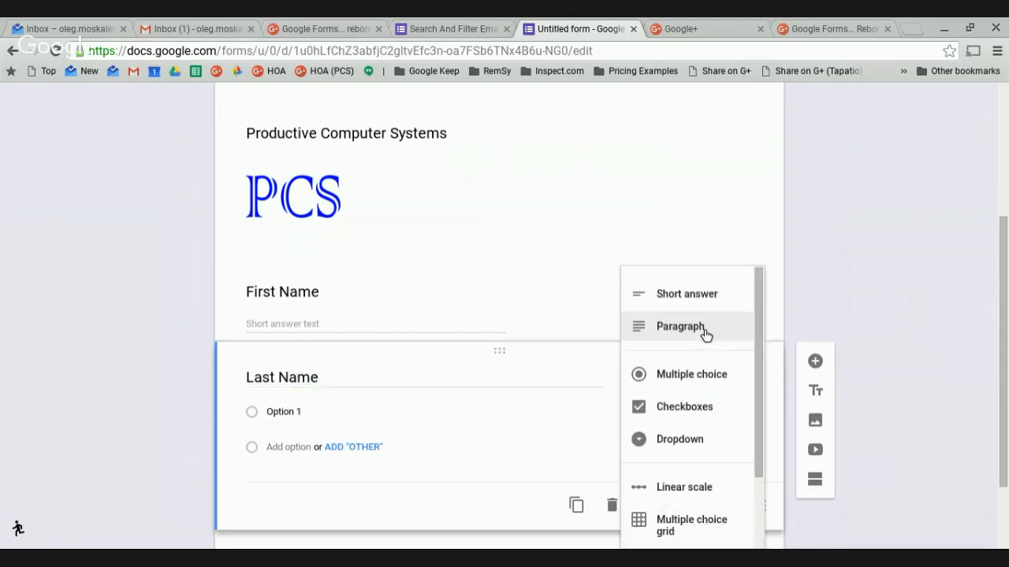
click(686, 294)
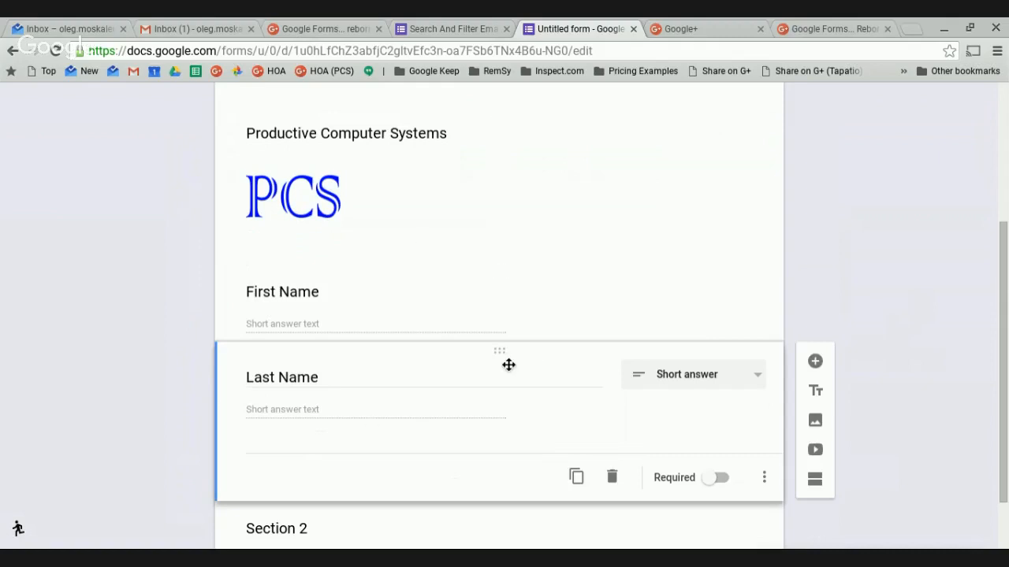
drag(509, 365, 511, 264)
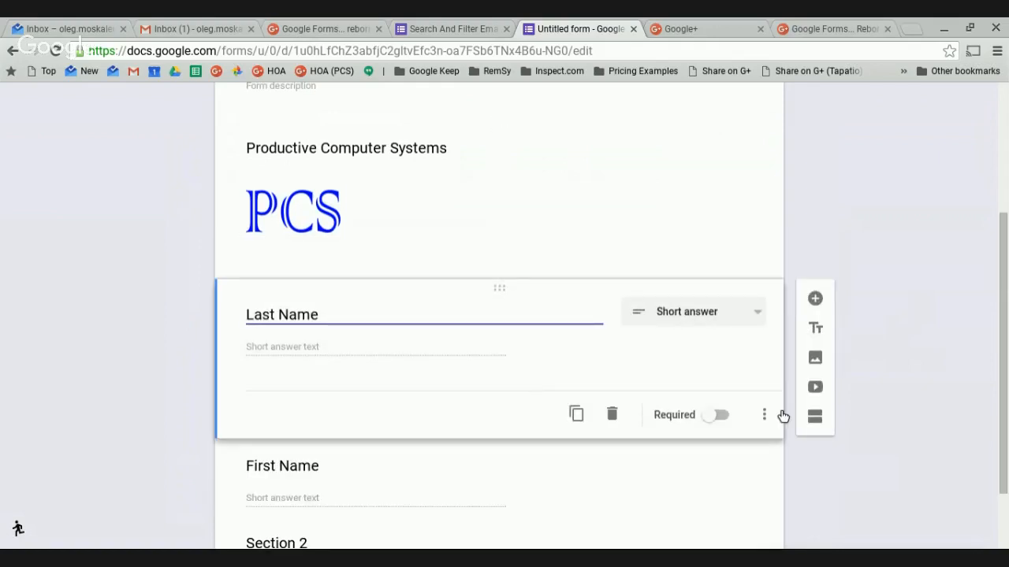
scroll(708, 464, down, 1)
scroll(453, 495, up, 4)
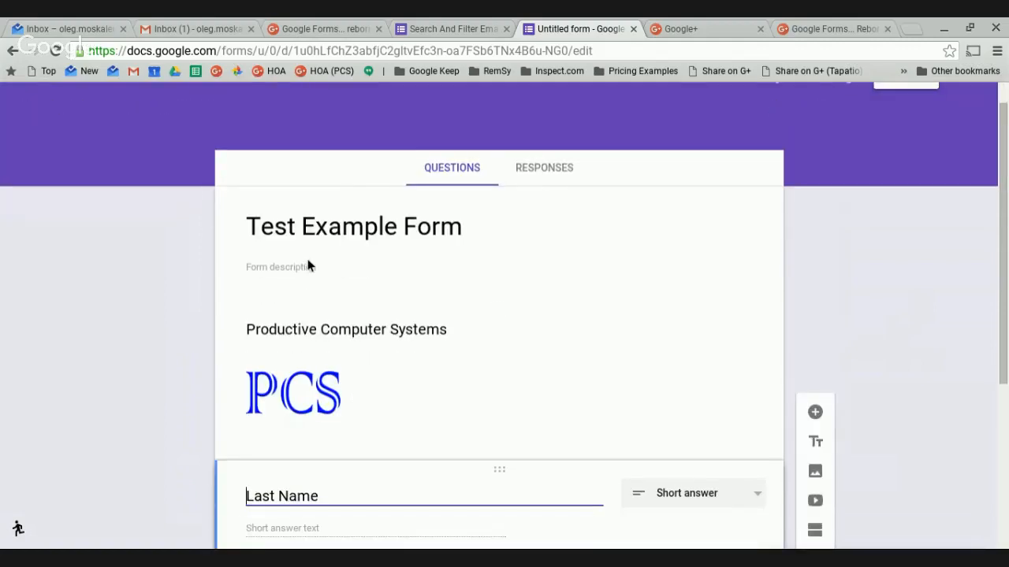
scroll(466, 412, down, 3)
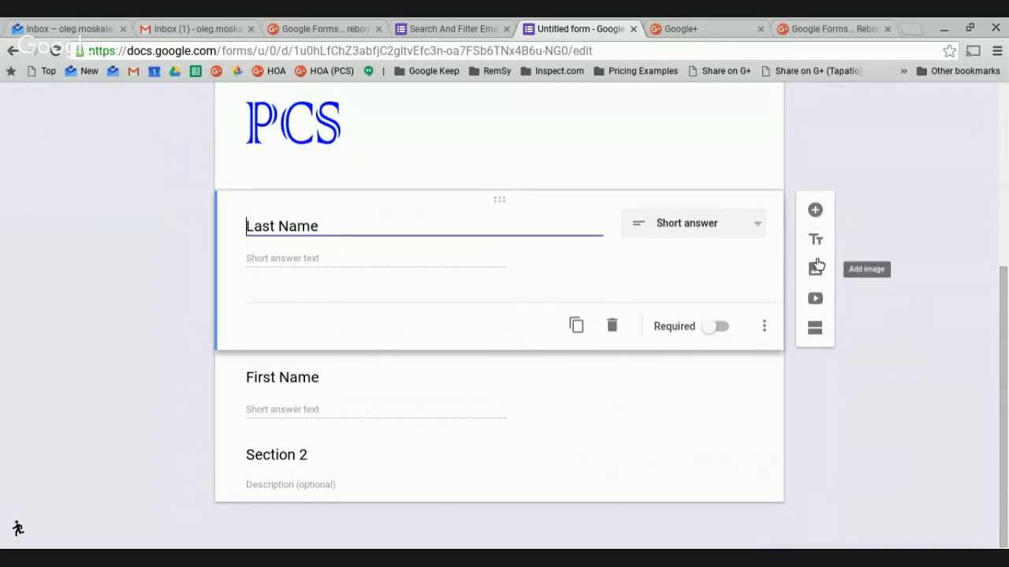
click(817, 299)
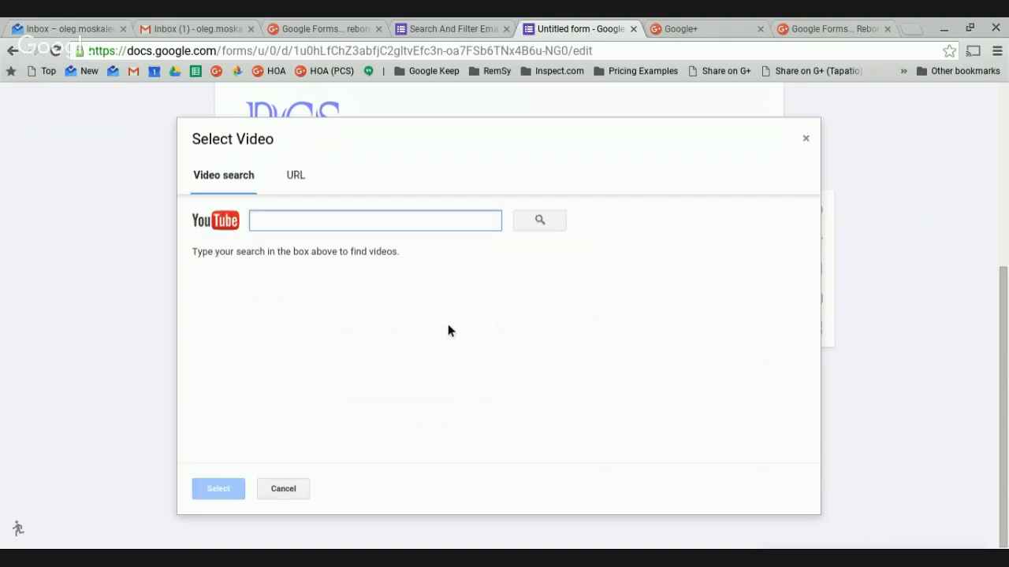
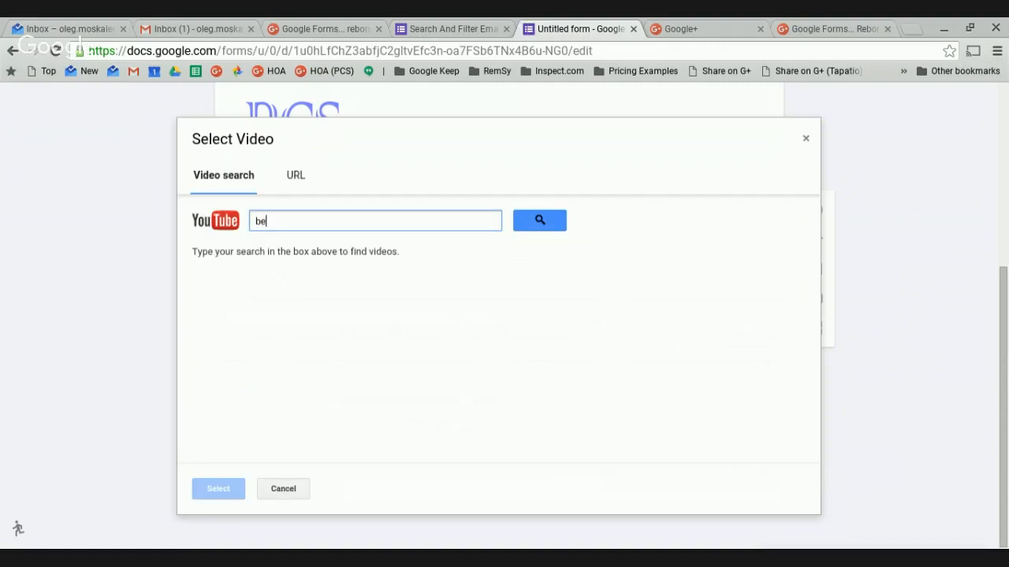
key(Return)
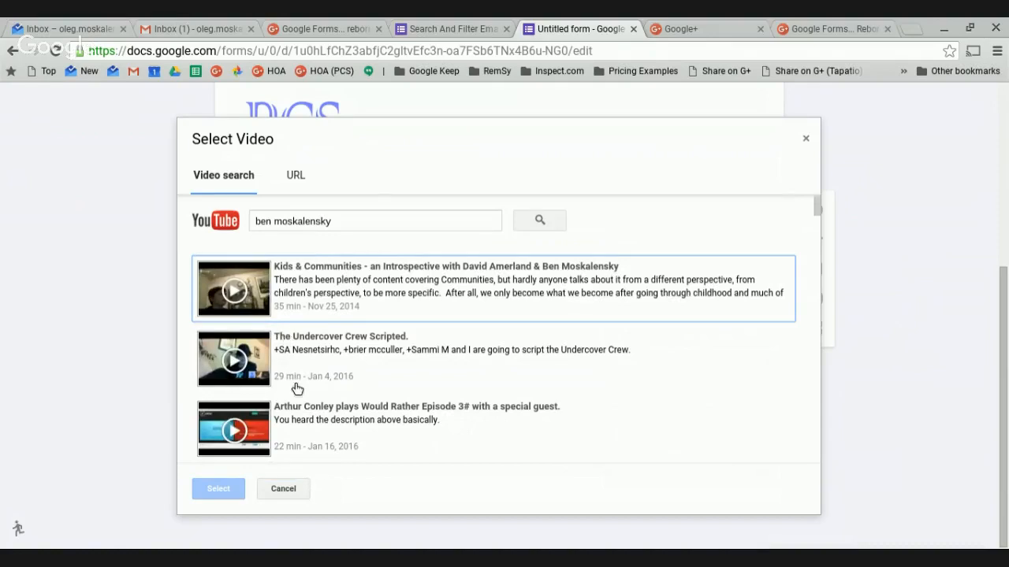
click(268, 366)
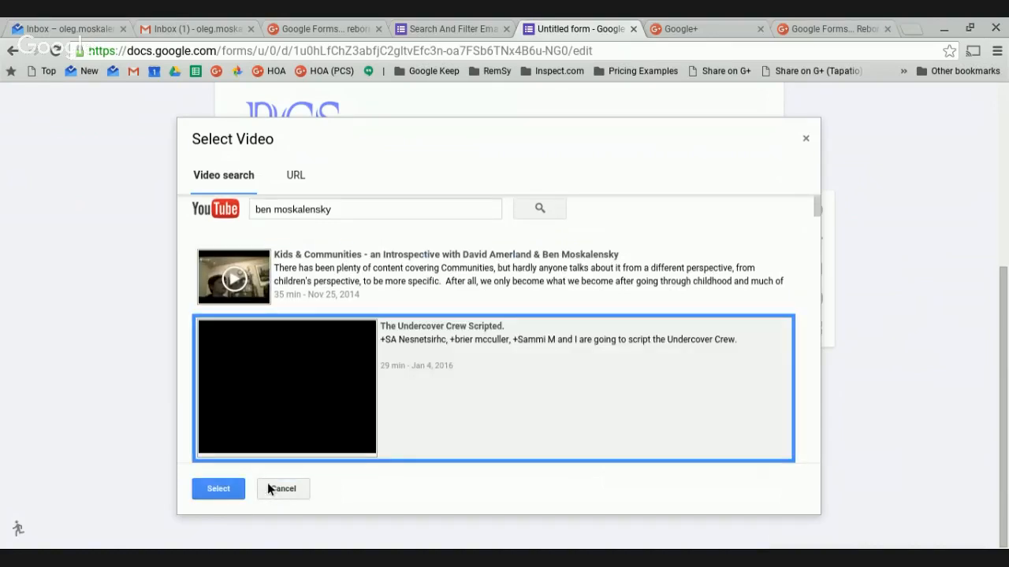
click(217, 498)
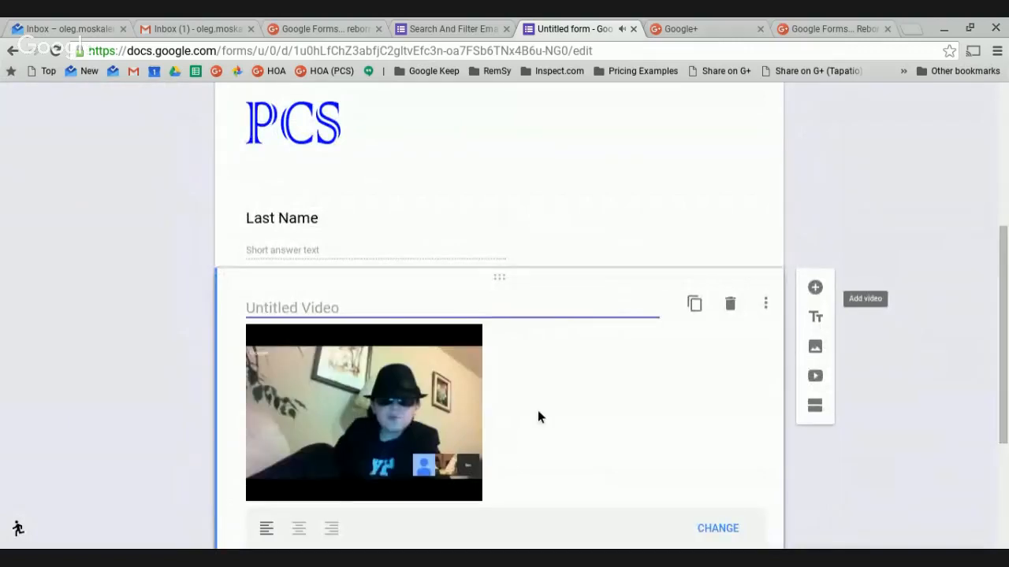
Move the video below First Name, title it 'Ben's Video', centre it and enlarge it.
scroll(595, 419, down, 3)
scroll(593, 417, up, 1)
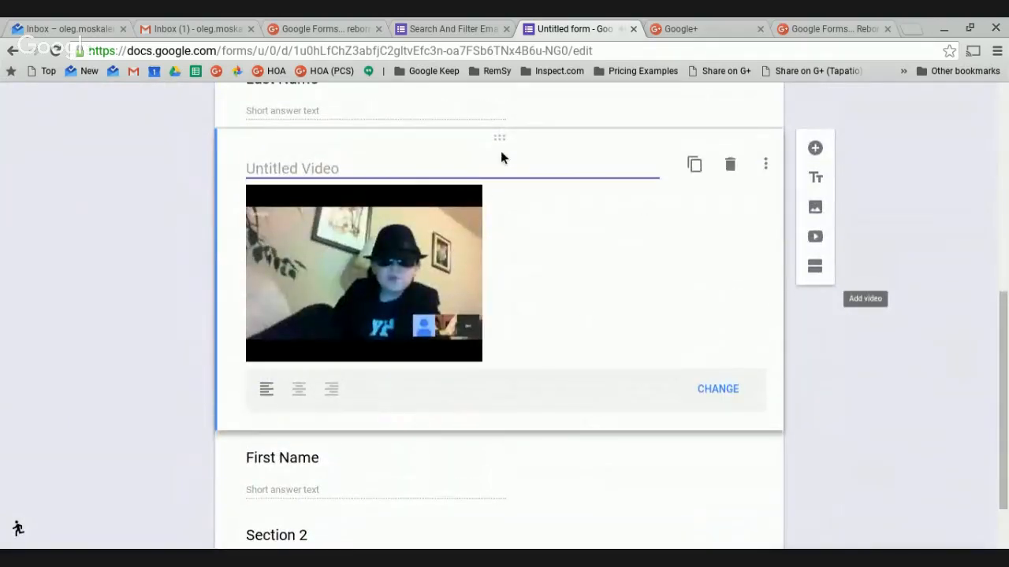
drag(504, 145, 513, 423)
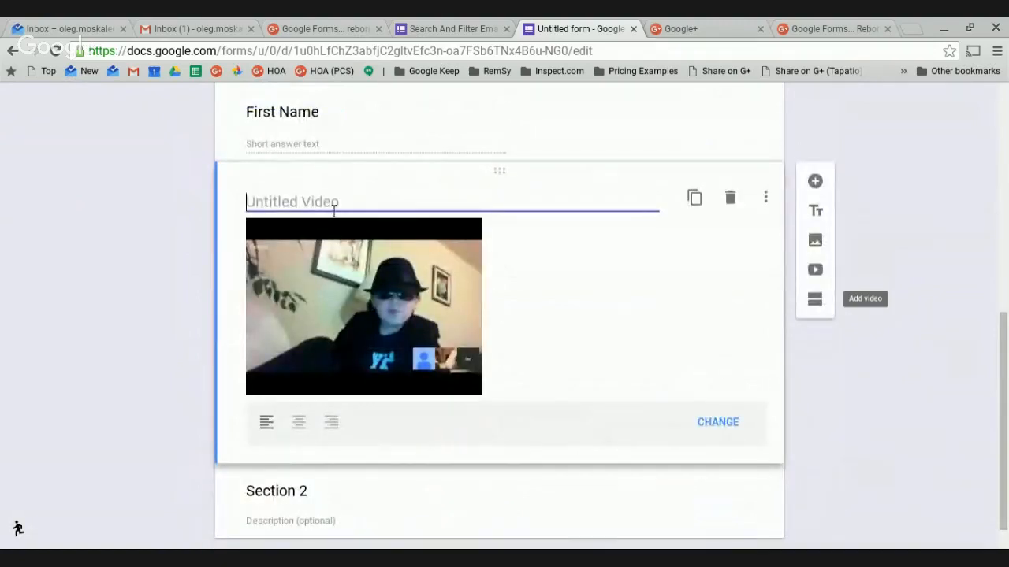
text(Ben's )
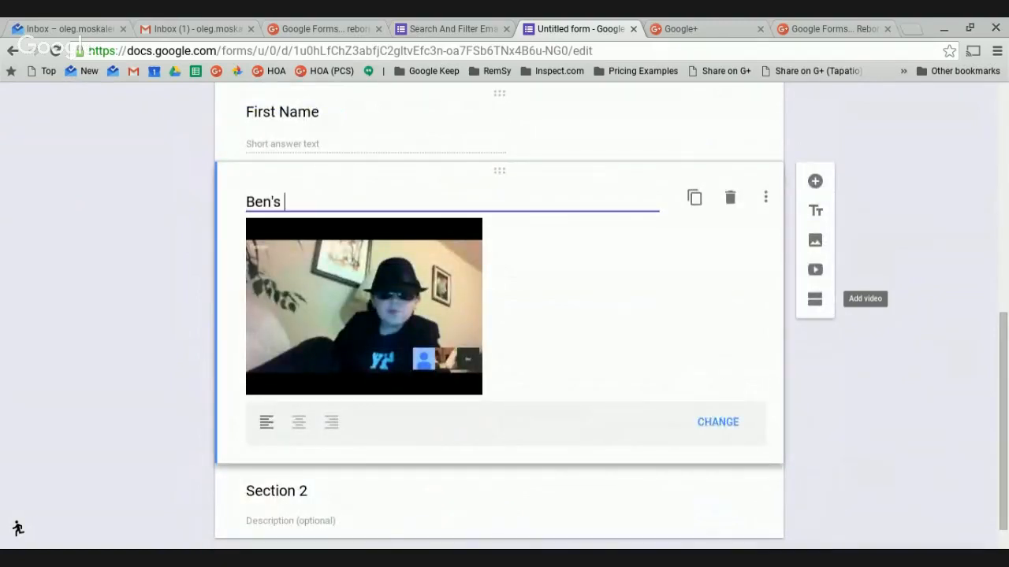
text(Video)
click(299, 423)
click(623, 335)
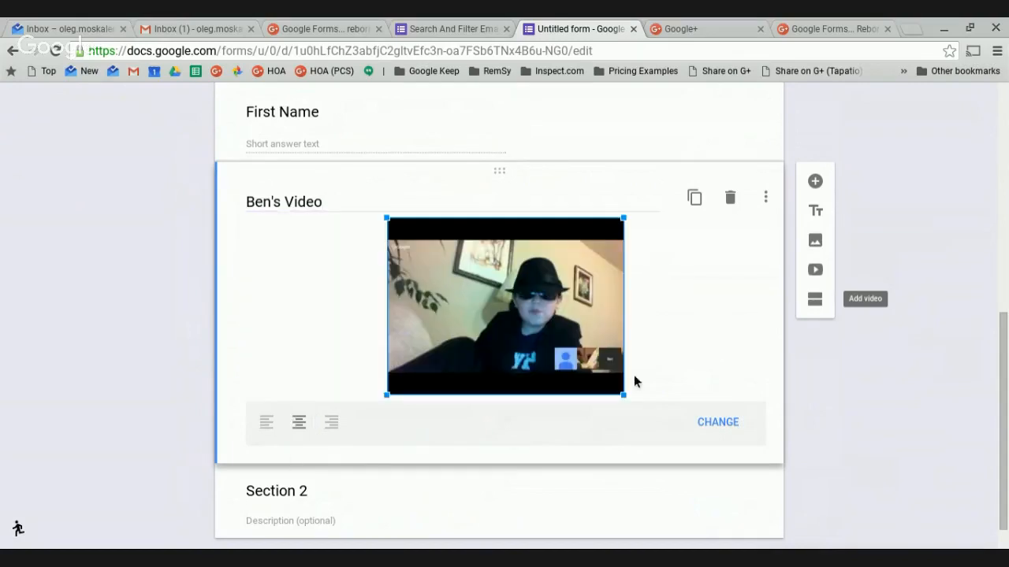
drag(633, 406, 729, 447)
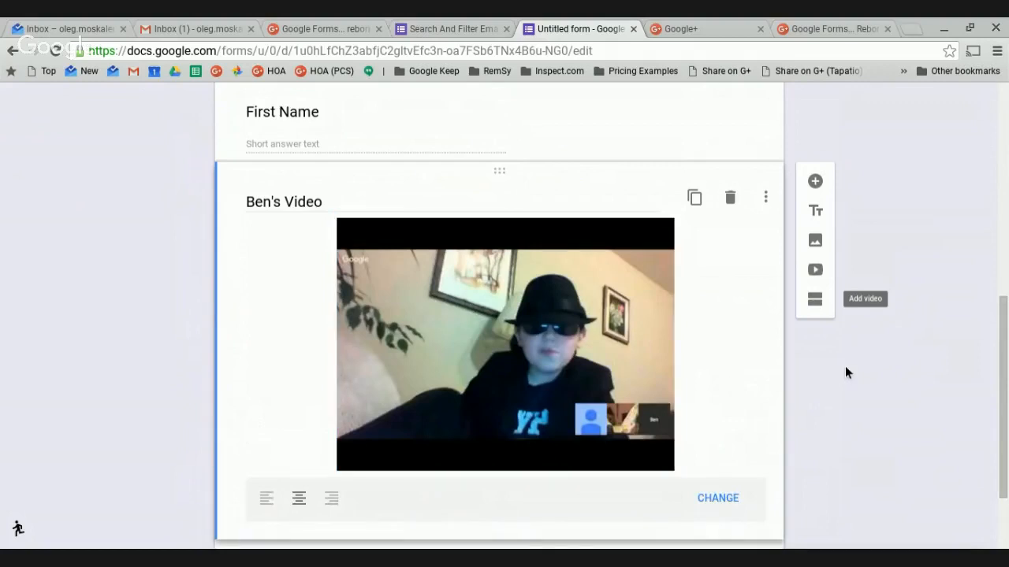
Move the Section 2 block above the video.
scroll(806, 412, up, 6)
scroll(681, 455, down, 3)
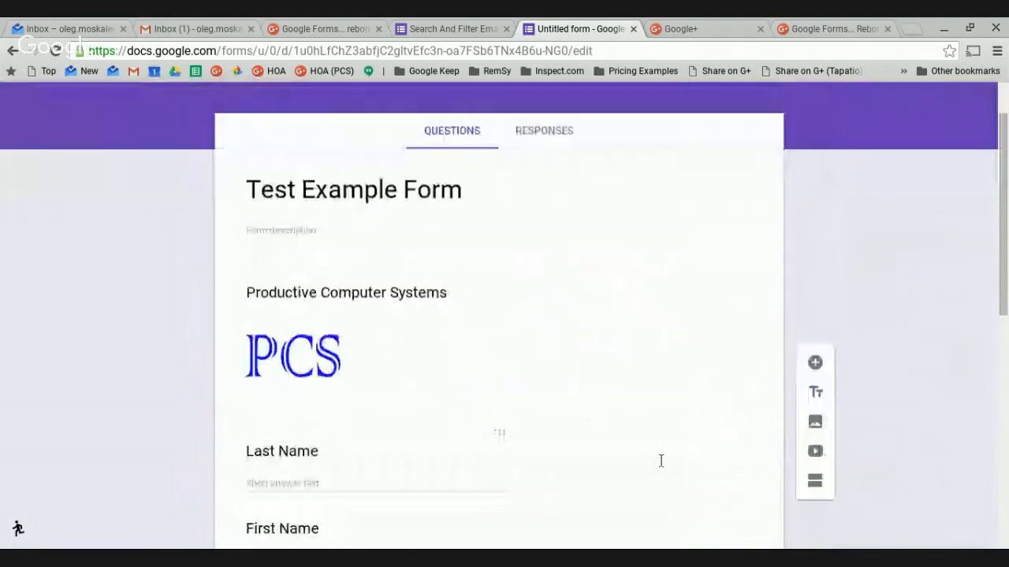
scroll(514, 376, down, 8)
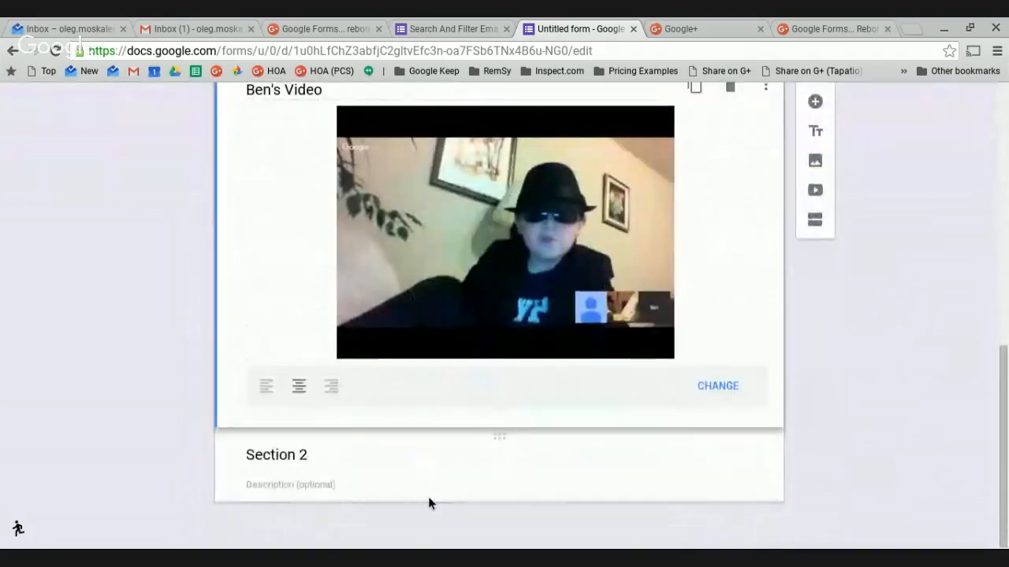
drag(513, 446, 539, 359)
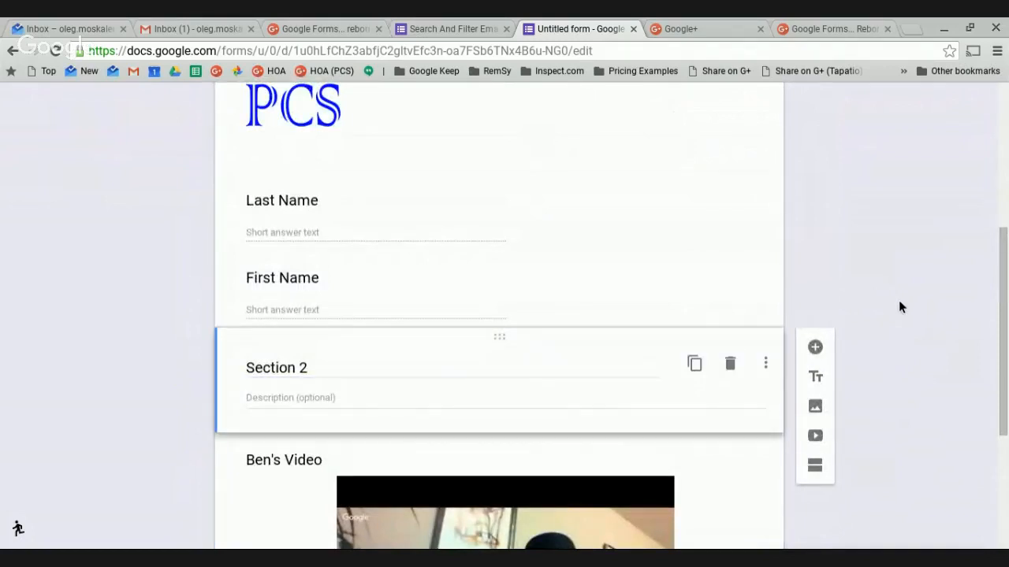
scroll(900, 302, up, 4)
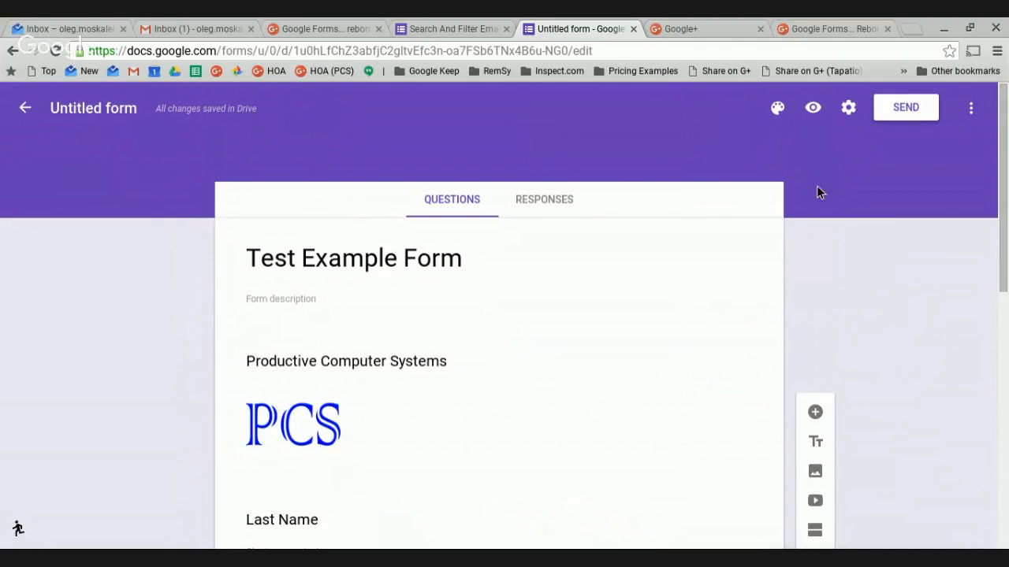
Change the form's theme colour to brown, then open the theme's header image gallery.
click(779, 110)
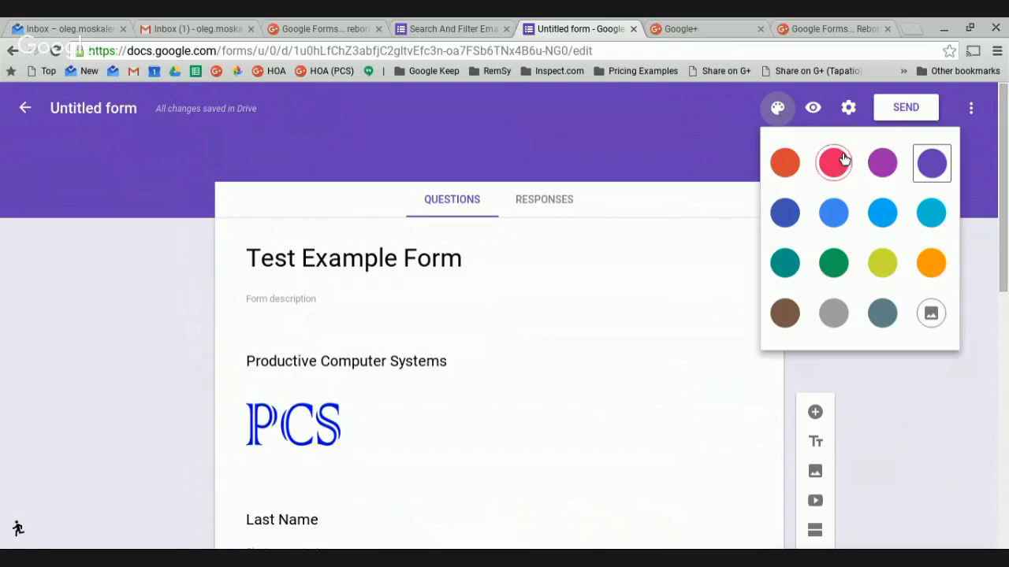
click(785, 166)
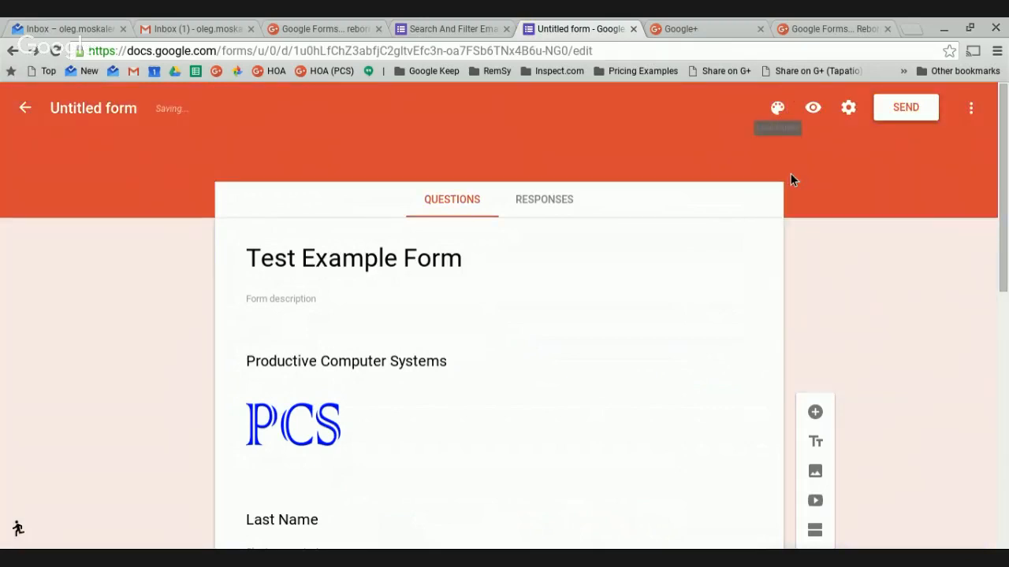
scroll(891, 292, down, 2)
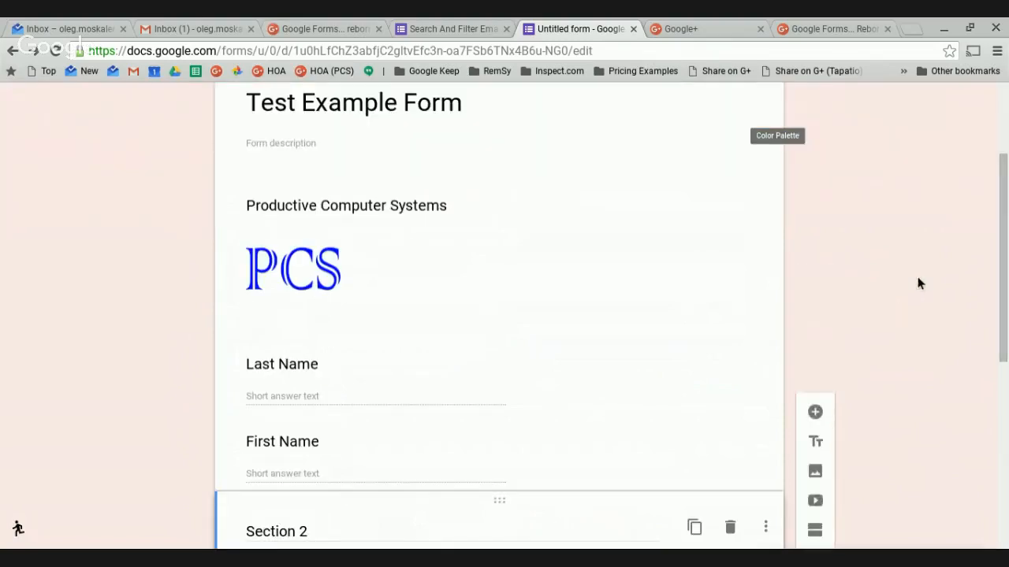
scroll(898, 354, up, 2)
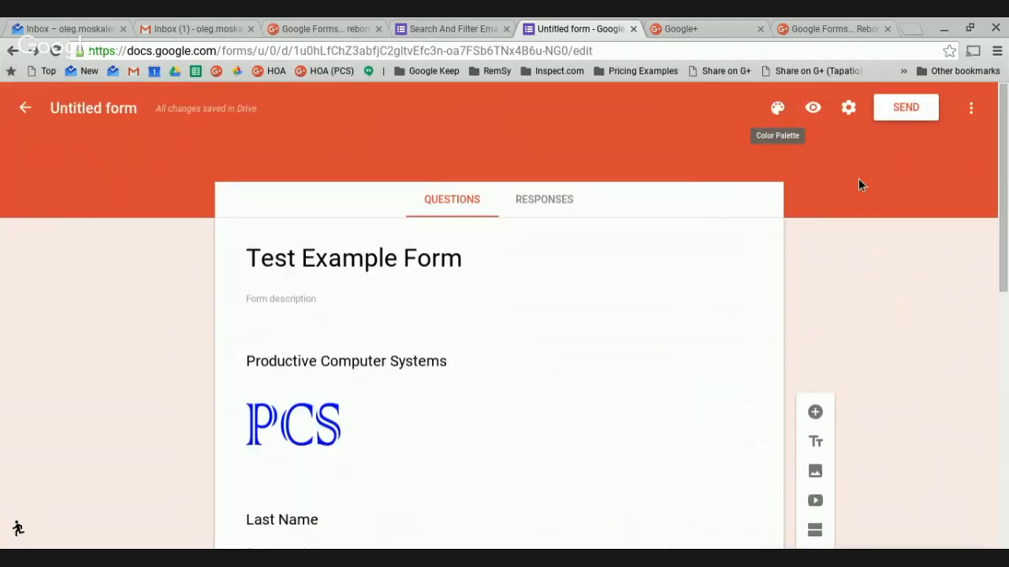
click(777, 108)
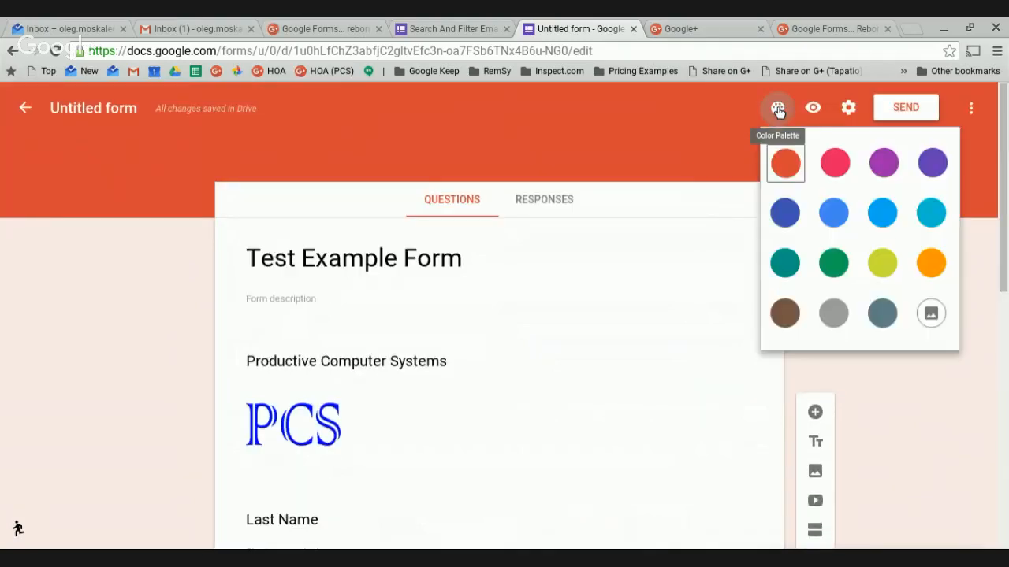
click(790, 320)
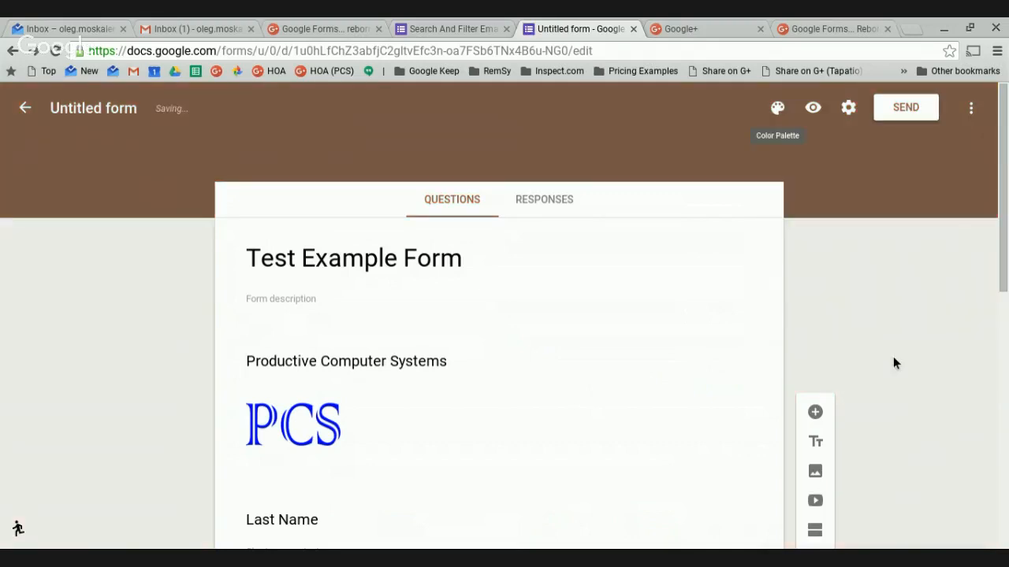
click(780, 109)
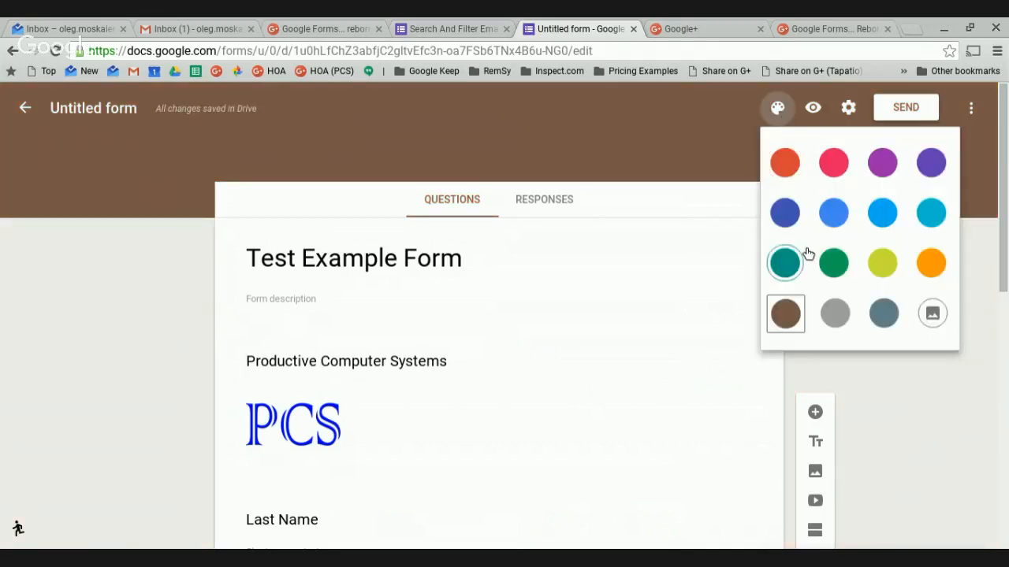
click(940, 319)
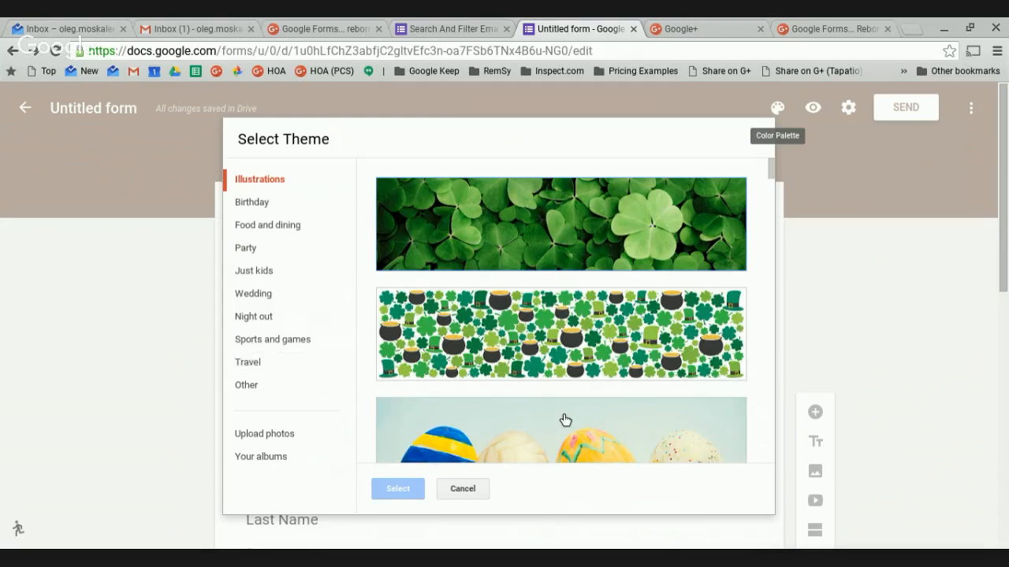
Apply the Easter eggs illustration theme and look over the form down to the Section 2 card.
click(534, 455)
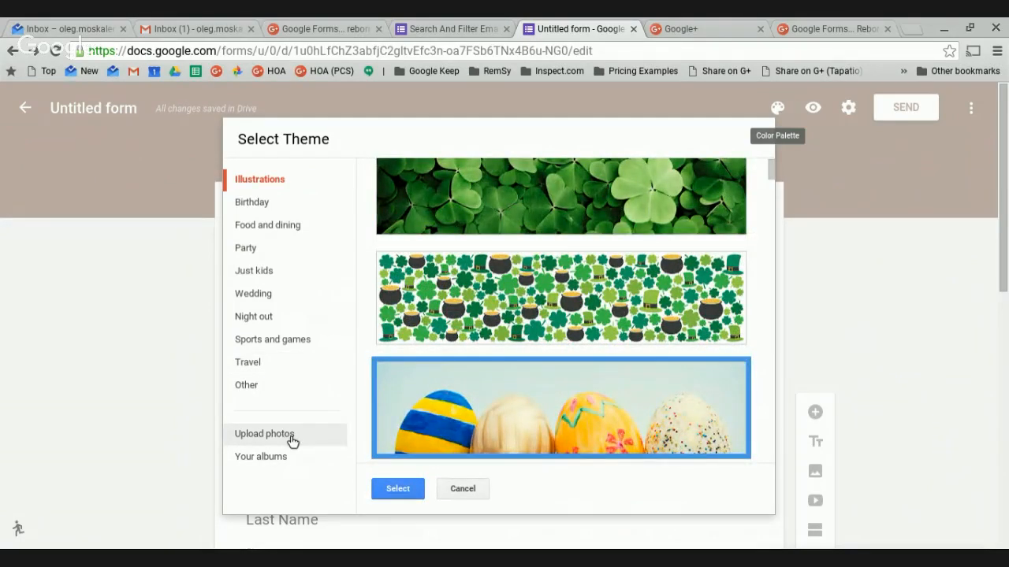
click(400, 490)
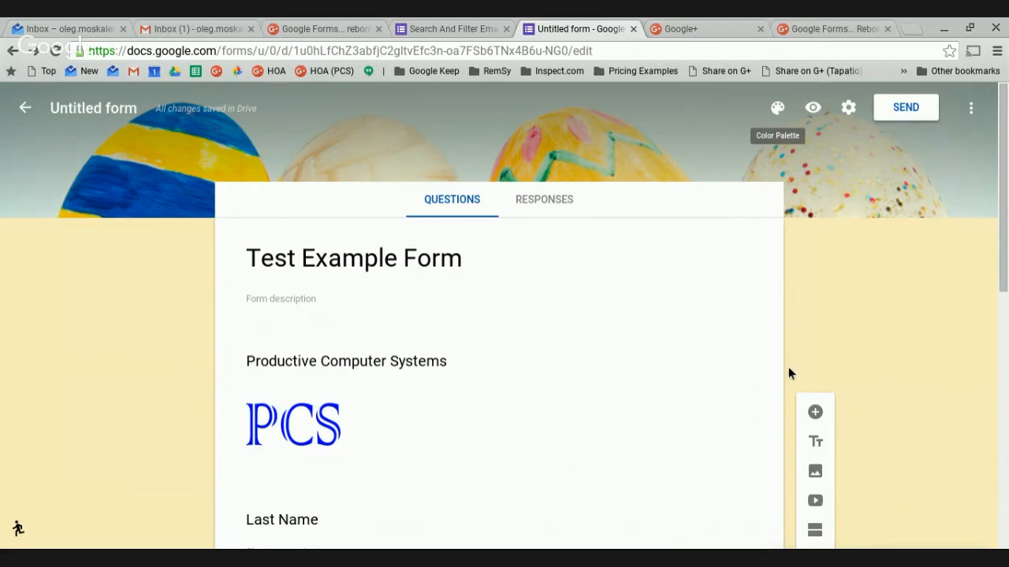
scroll(788, 368, down, 1)
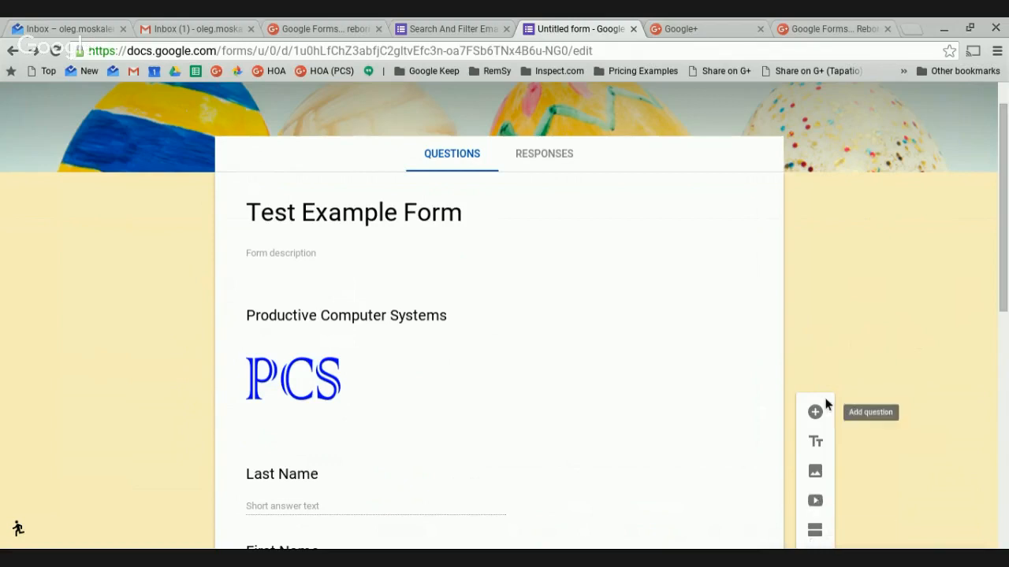
click(820, 443)
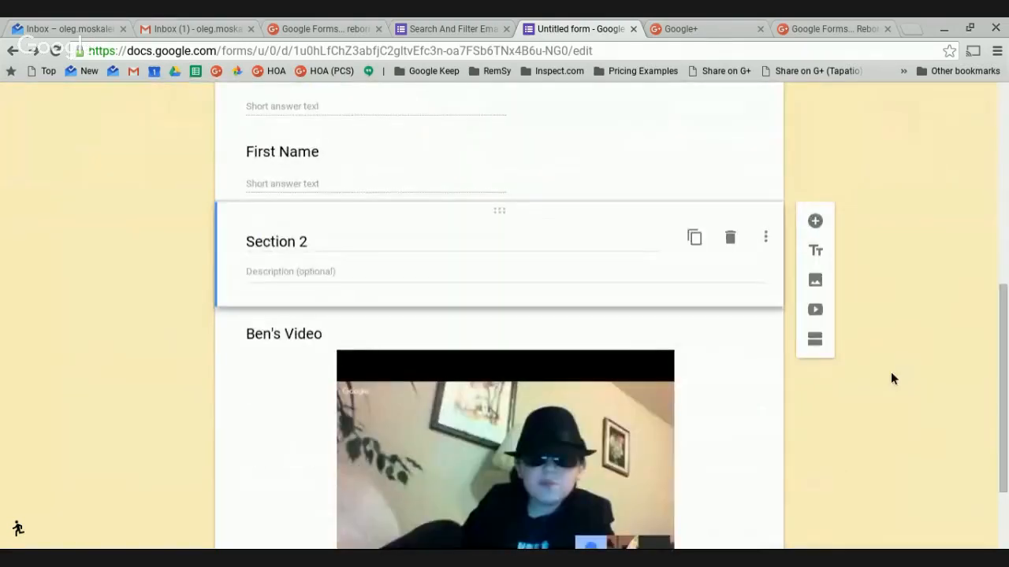
scroll(890, 380, up, 10)
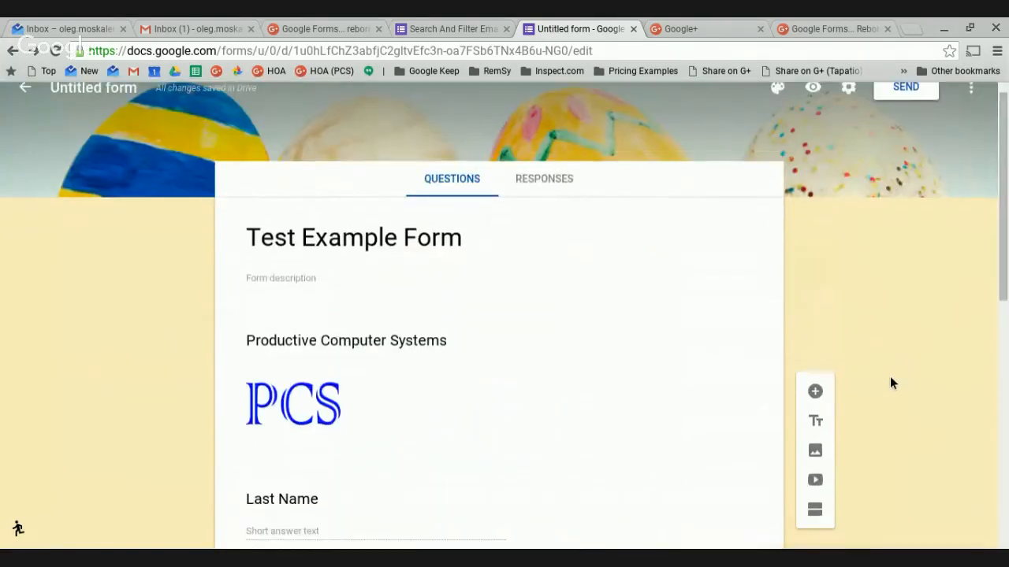
scroll(890, 380, down, 8)
scroll(891, 379, up, 1)
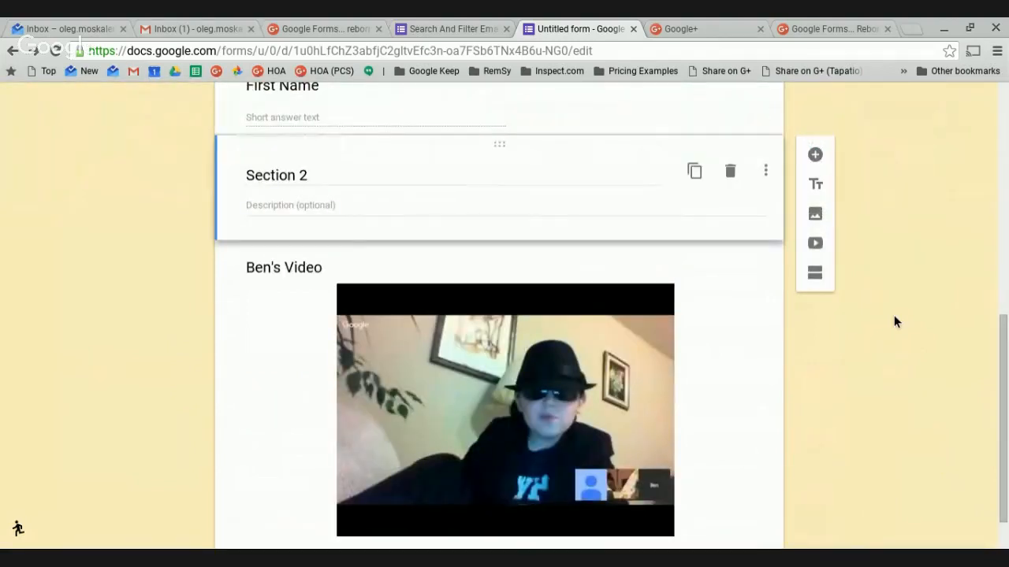
scroll(895, 317, up, 10)
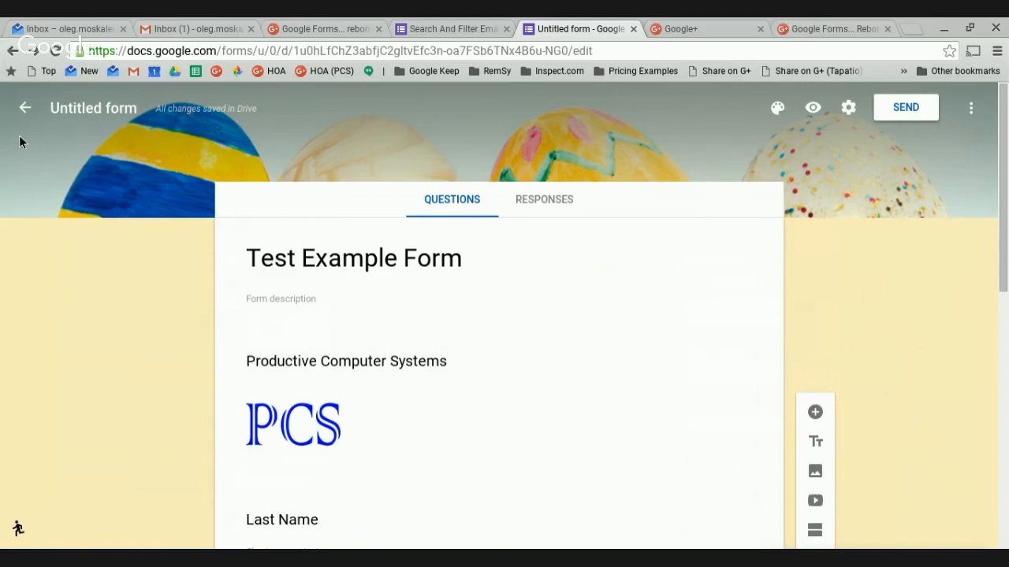
Rename the file 'Test Example Form' and trim the on-page title to 'Test Example'.
click(103, 111)
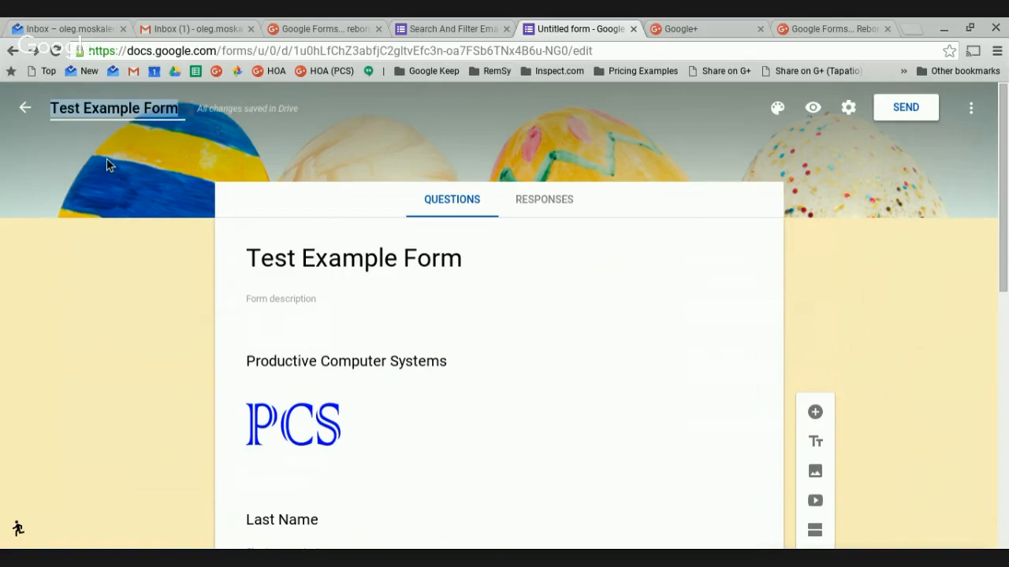
click(174, 279)
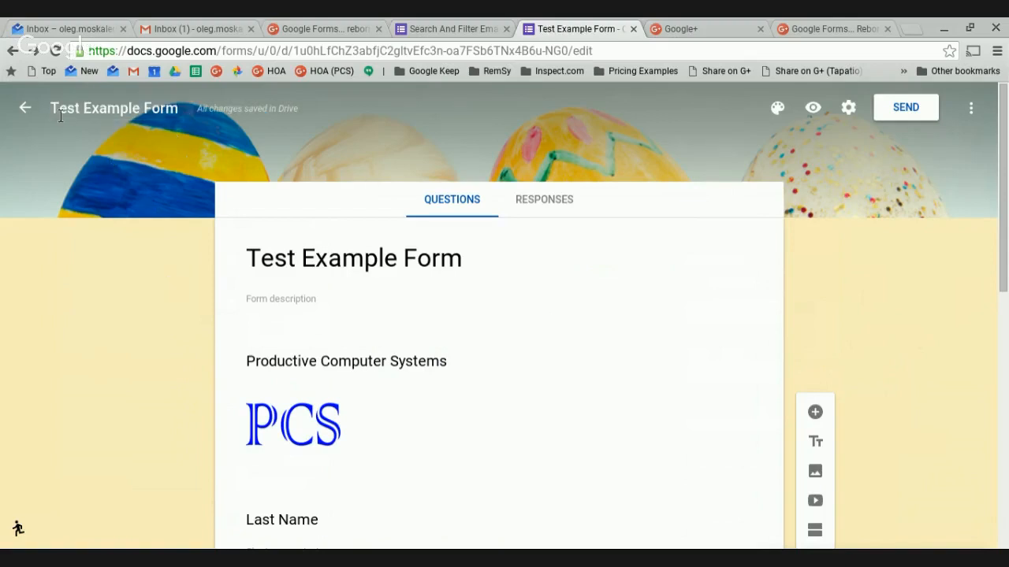
triple_click(407, 270)
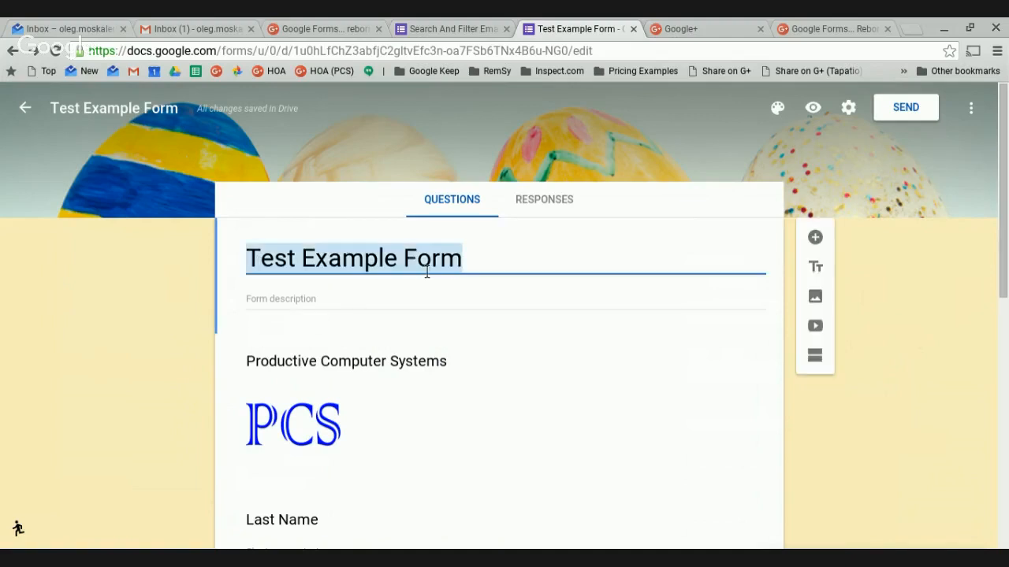
click(471, 263)
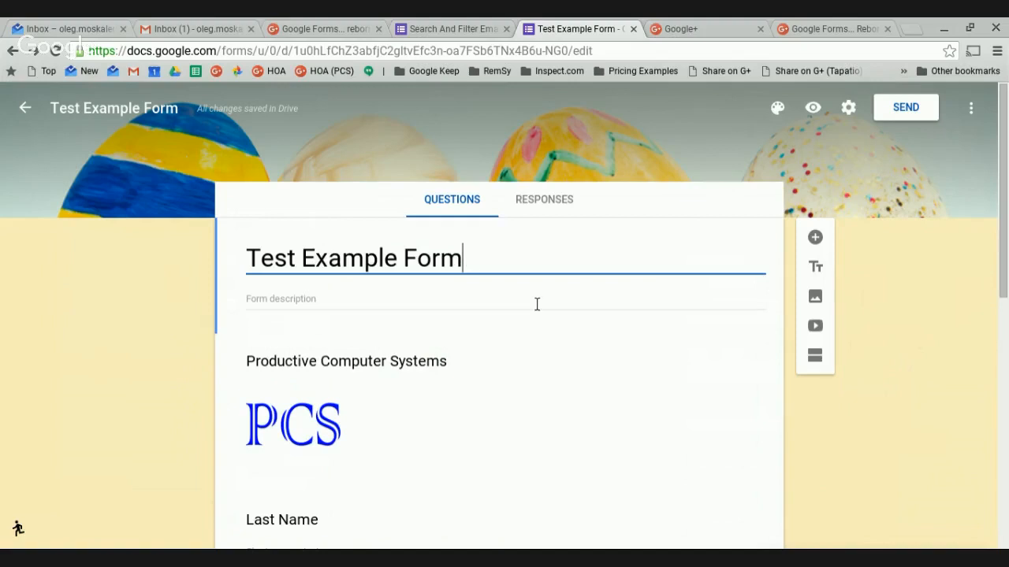
key(ctrl+shift+i)
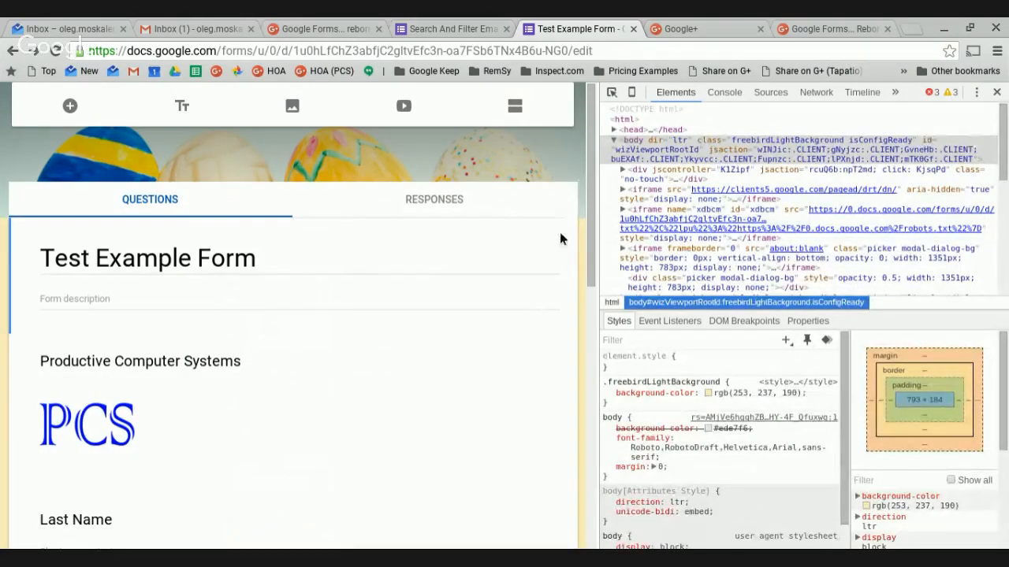
key(ctrl+shift+i)
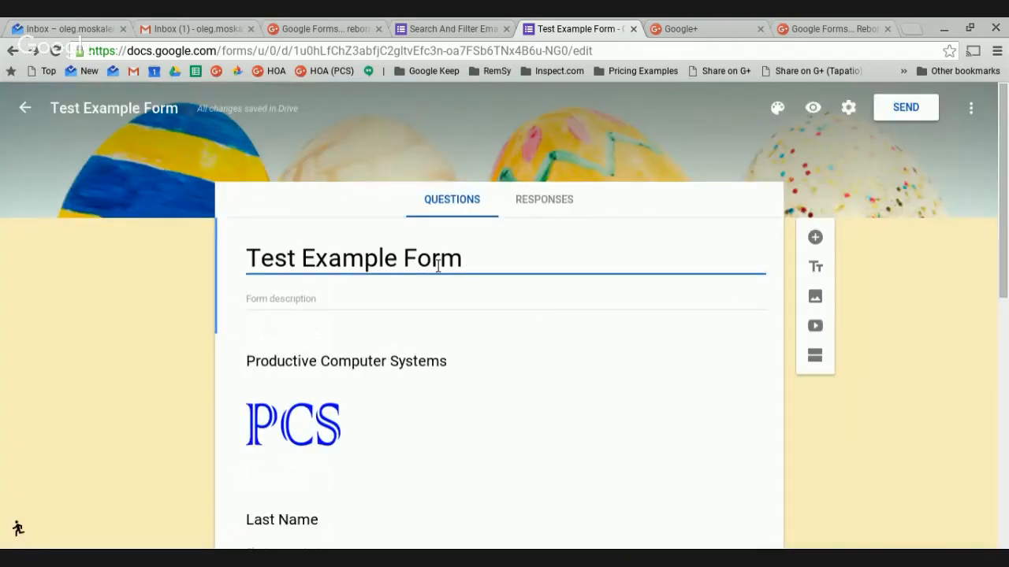
key(BackSpace)
key(BackSpace)
key(BackSpace)
key(BackSpace)
key(BackSpace)
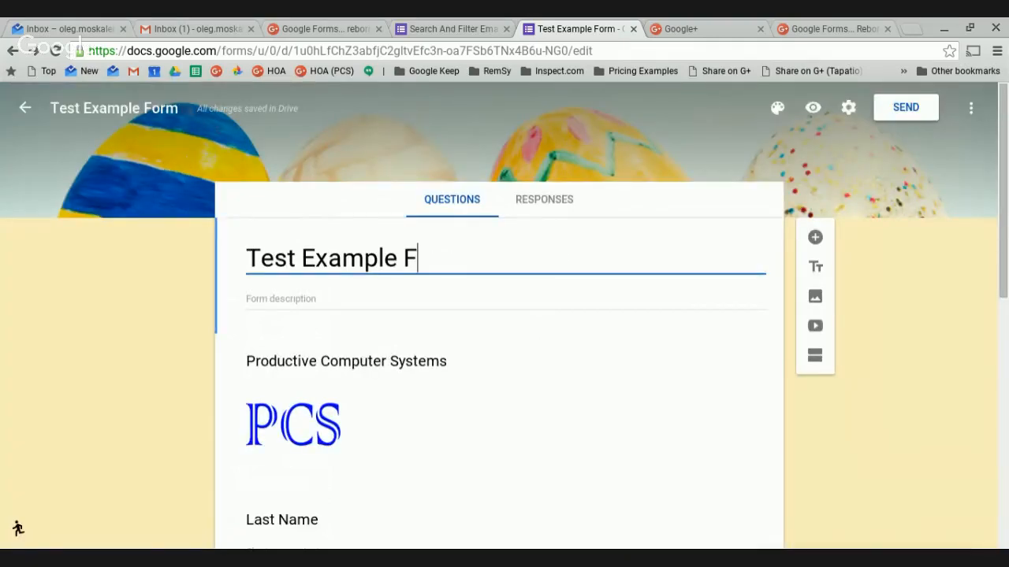
click(146, 338)
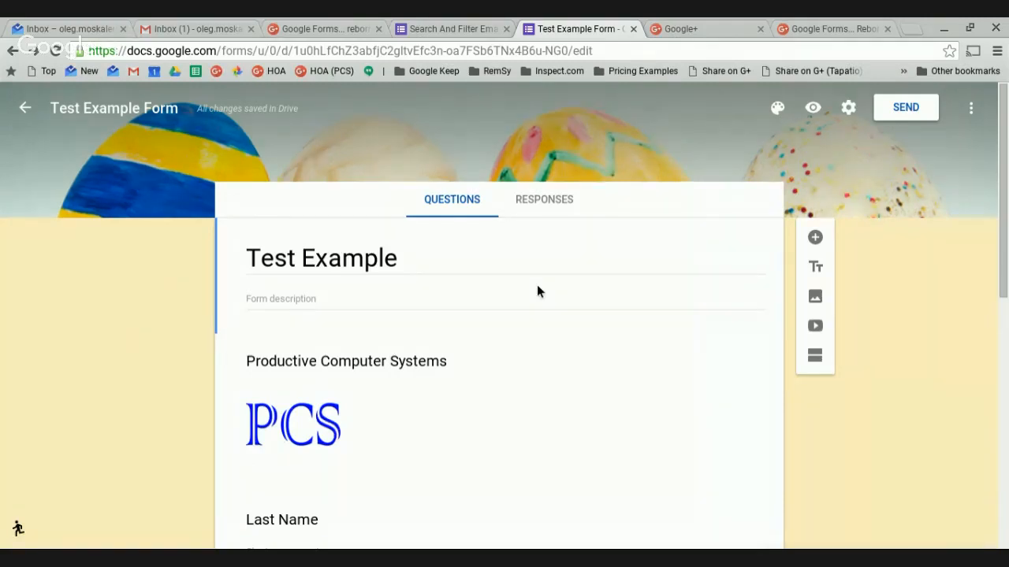
Open a live preview of the form and scroll through it.
click(819, 112)
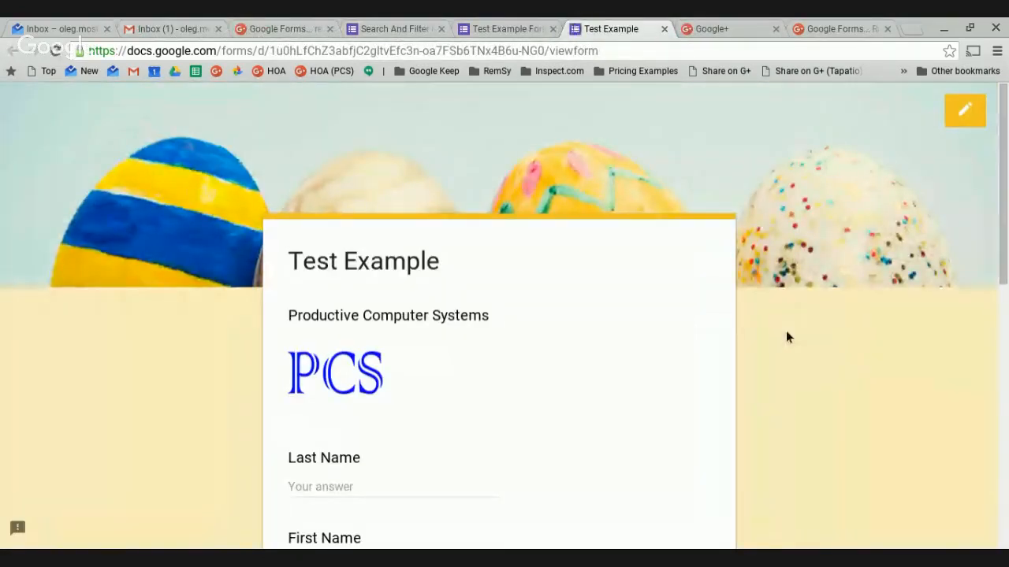
scroll(785, 338, down, 4)
scroll(786, 366, down, 5)
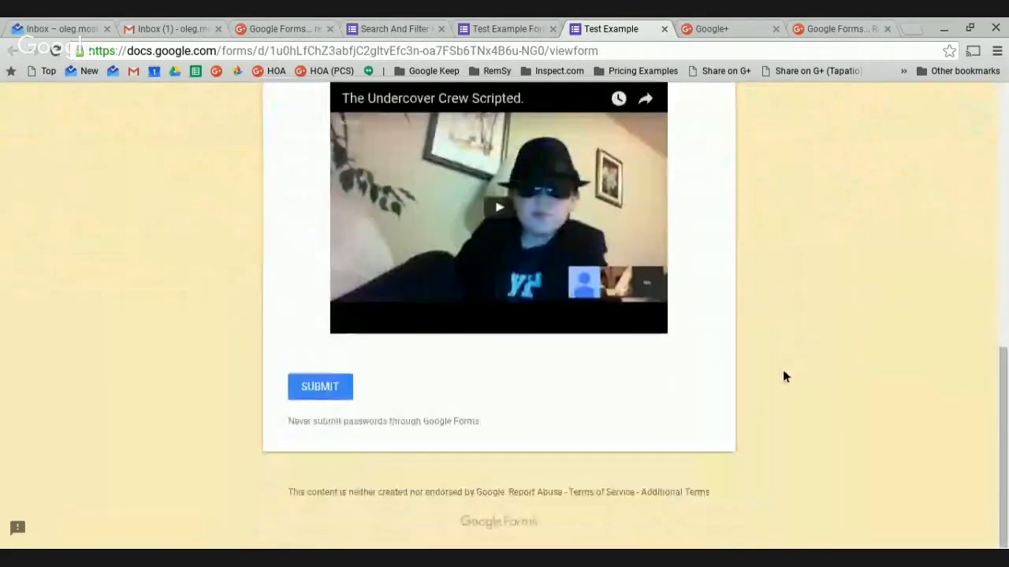
scroll(783, 369, up, 8)
scroll(638, 381, down, 3)
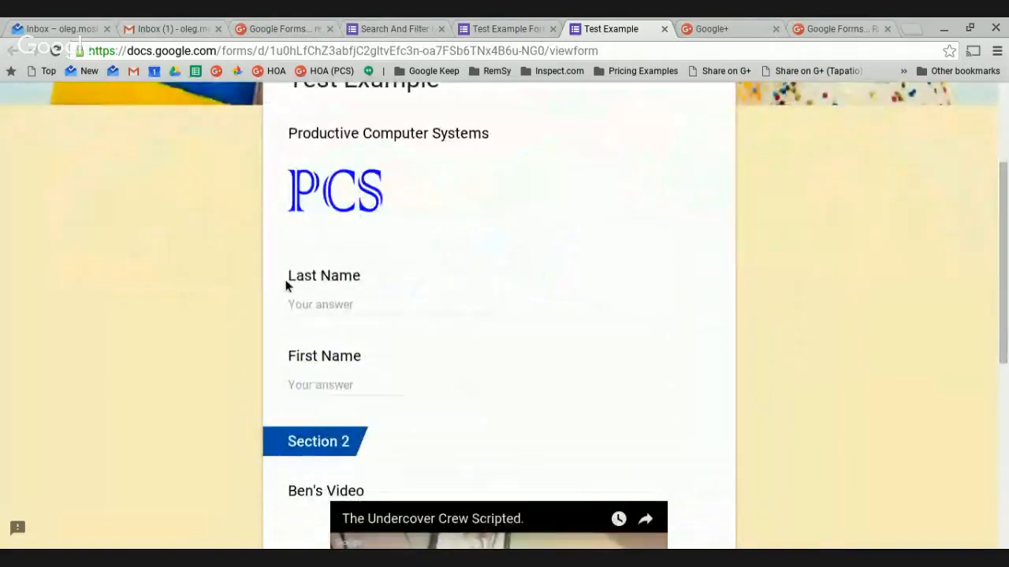
Enter the respondent's last name and first name in the form.
click(312, 314)
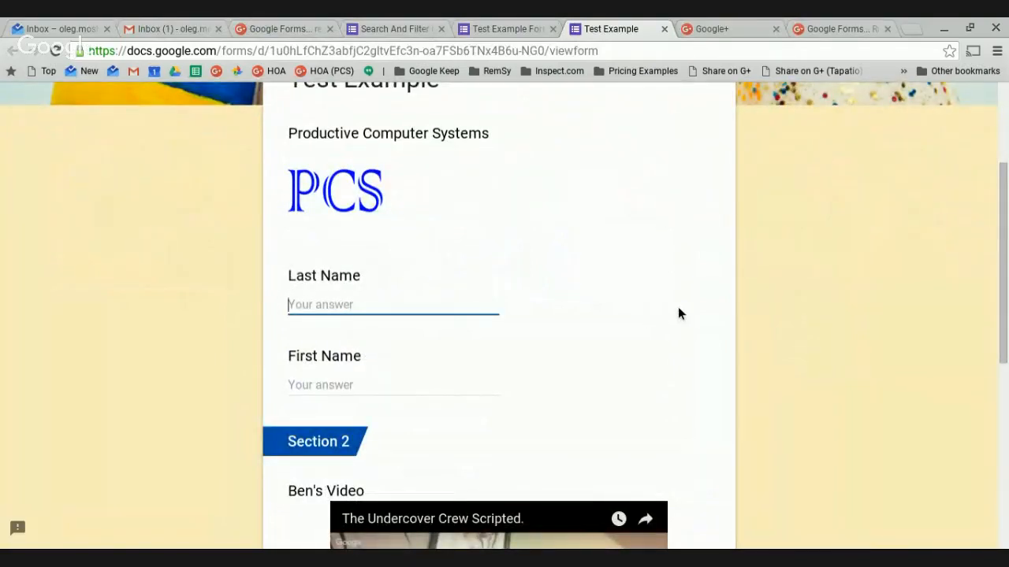
text(Pa)
key(BackSpace)
key(BackSpace)
click(393, 385)
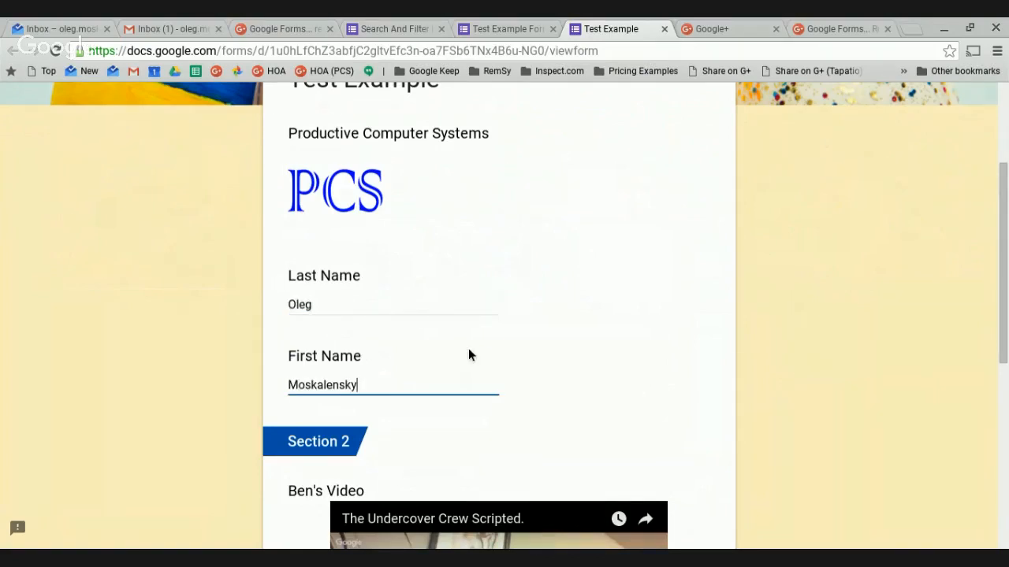
Play and pause the embedded video, then scroll to the bottom of the form.
scroll(468, 351, down, 3)
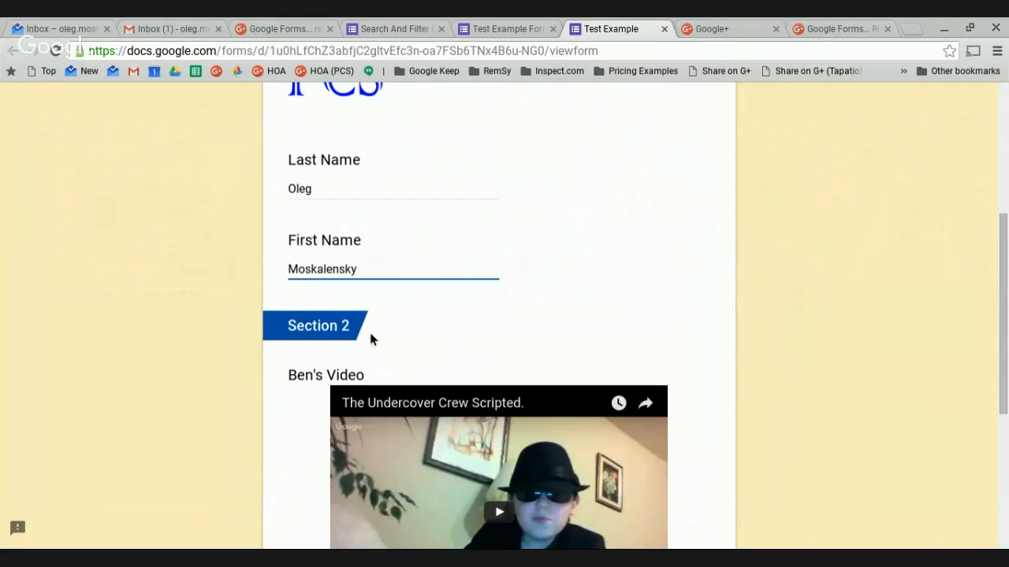
scroll(370, 333, down, 3)
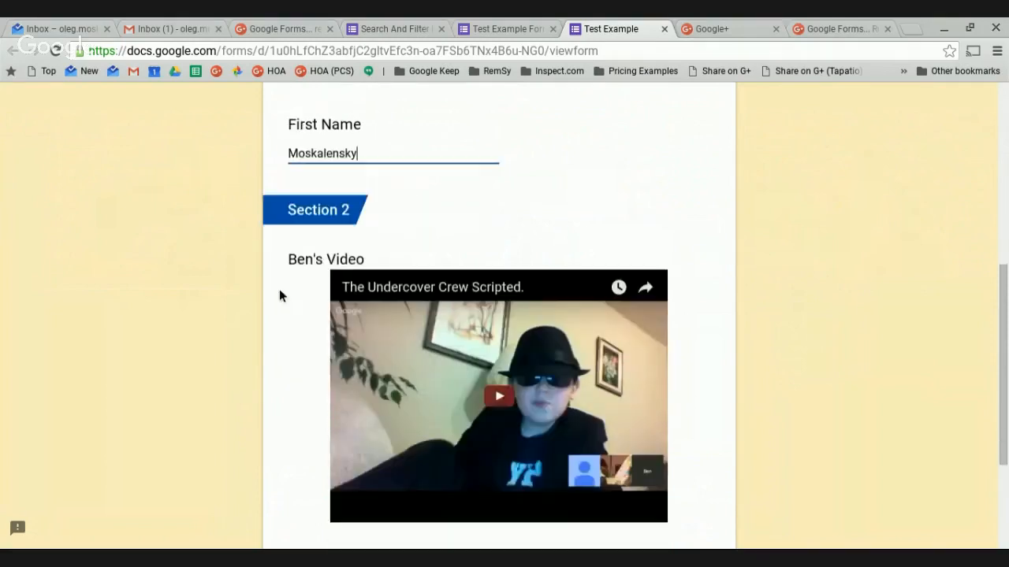
click(500, 397)
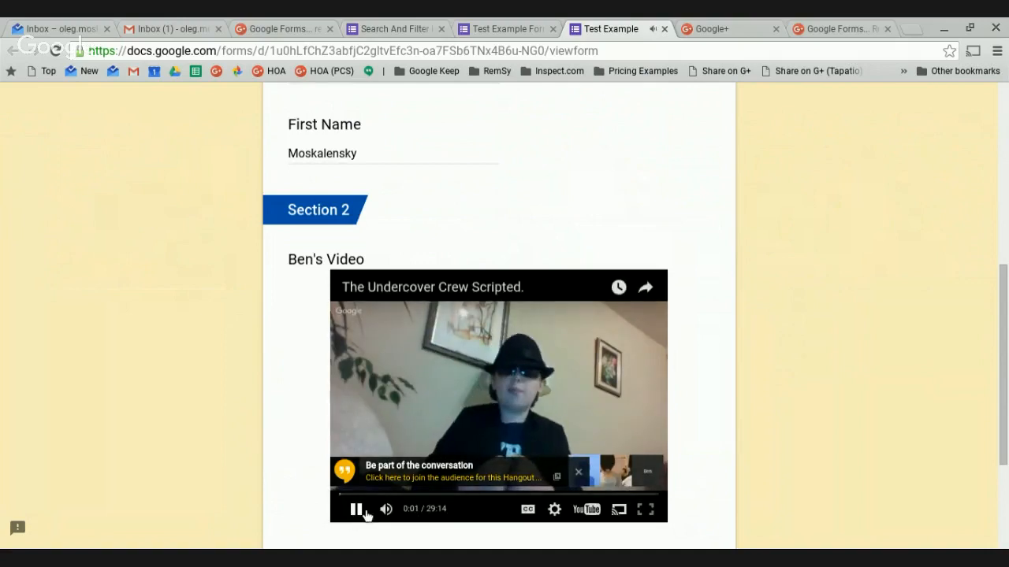
click(355, 509)
scroll(627, 335, up, 5)
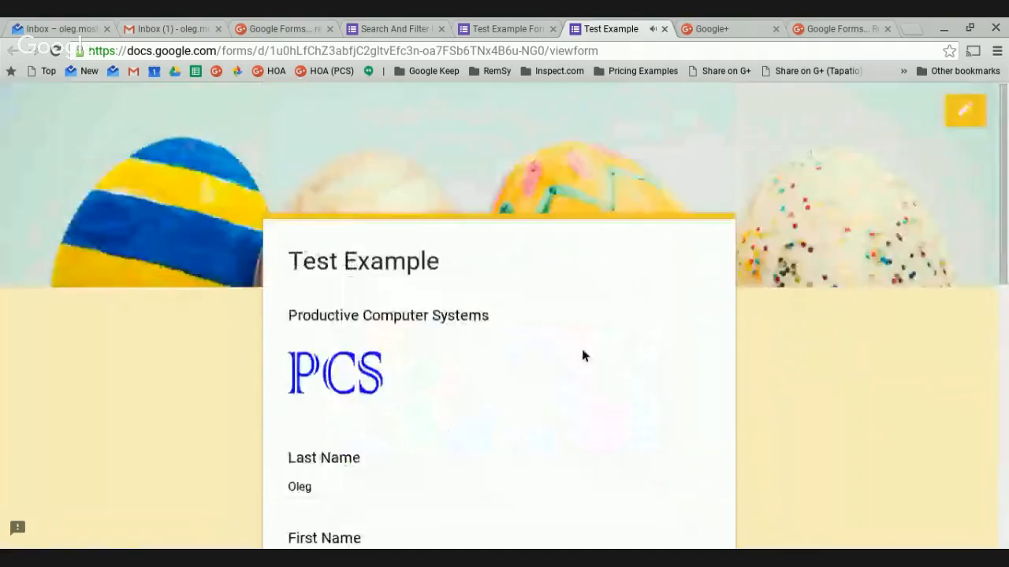
scroll(544, 401, down, 1)
scroll(516, 425, down, 2)
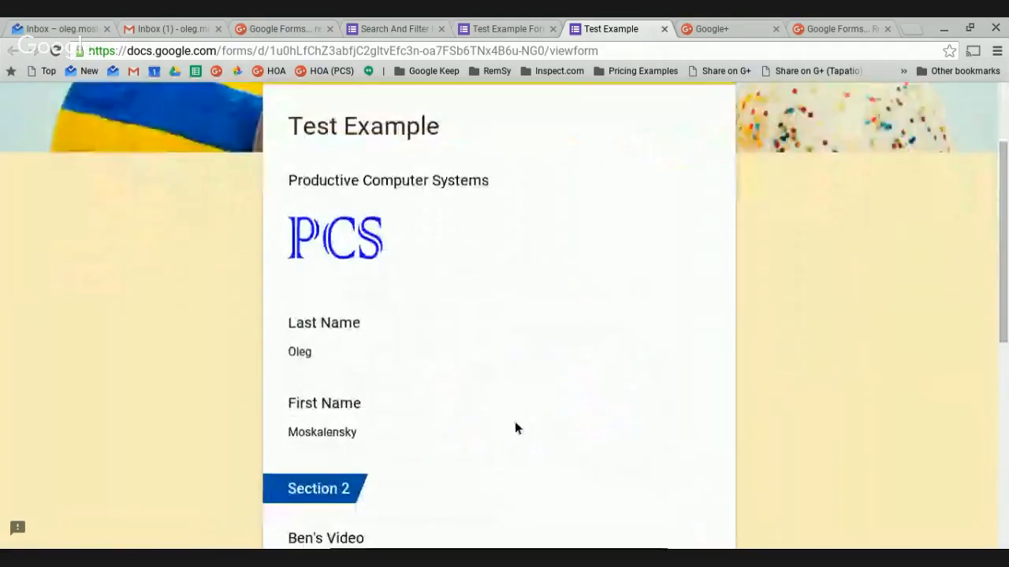
scroll(511, 432, down, 5)
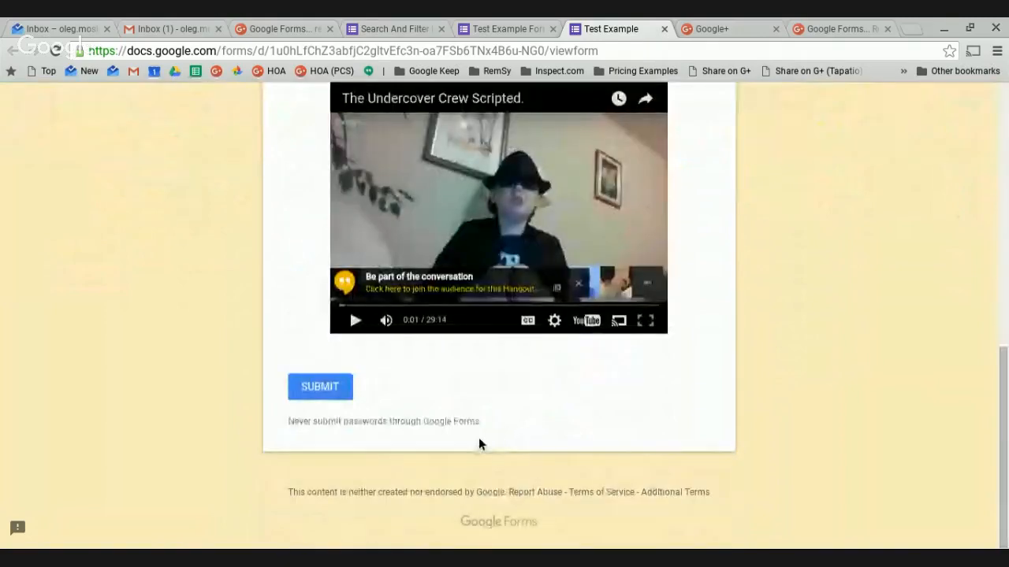
scroll(457, 394, up, 8)
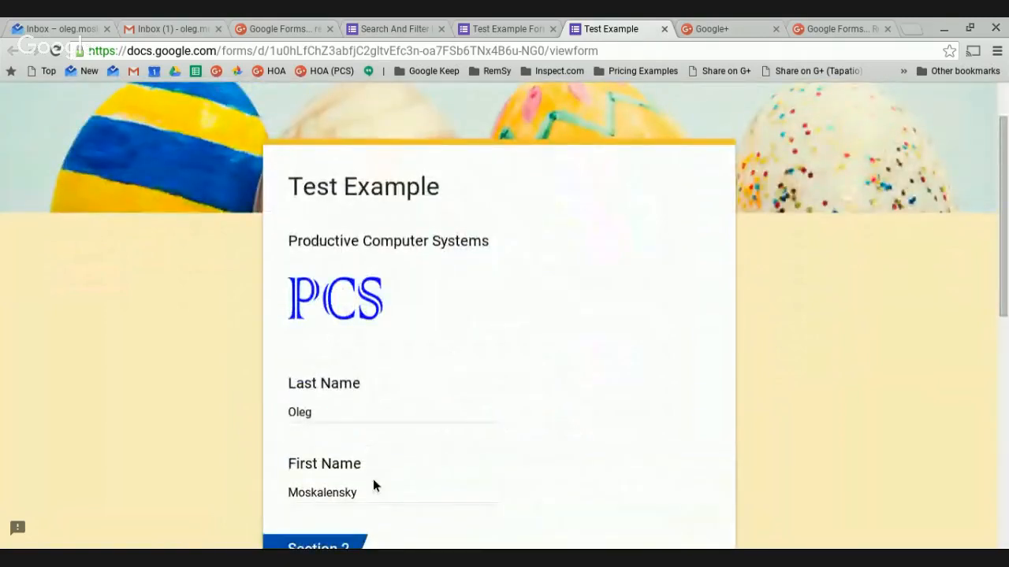
scroll(374, 484, down, 5)
Submit the response and start a fresh blank response to the form.
click(319, 509)
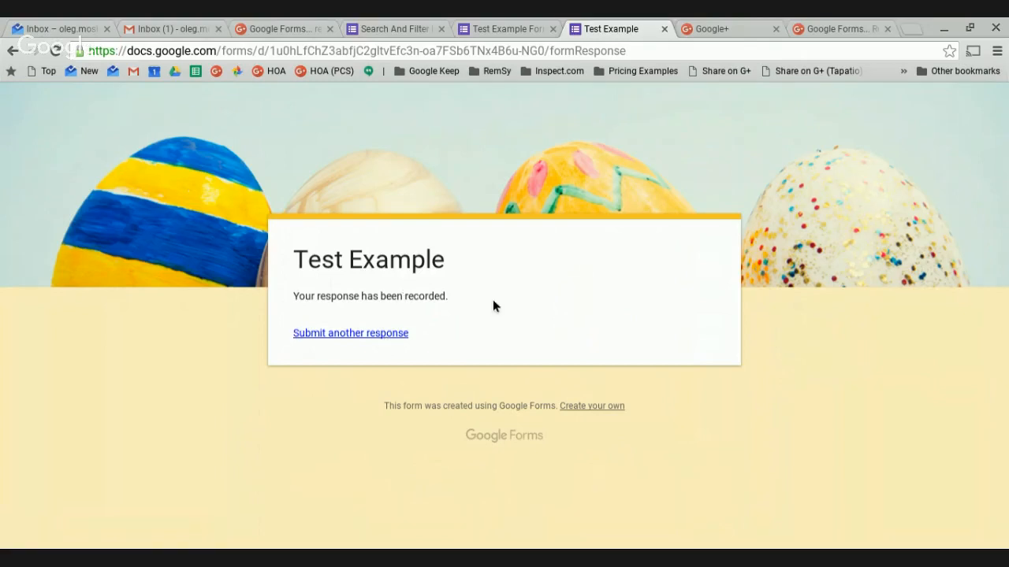
click(403, 336)
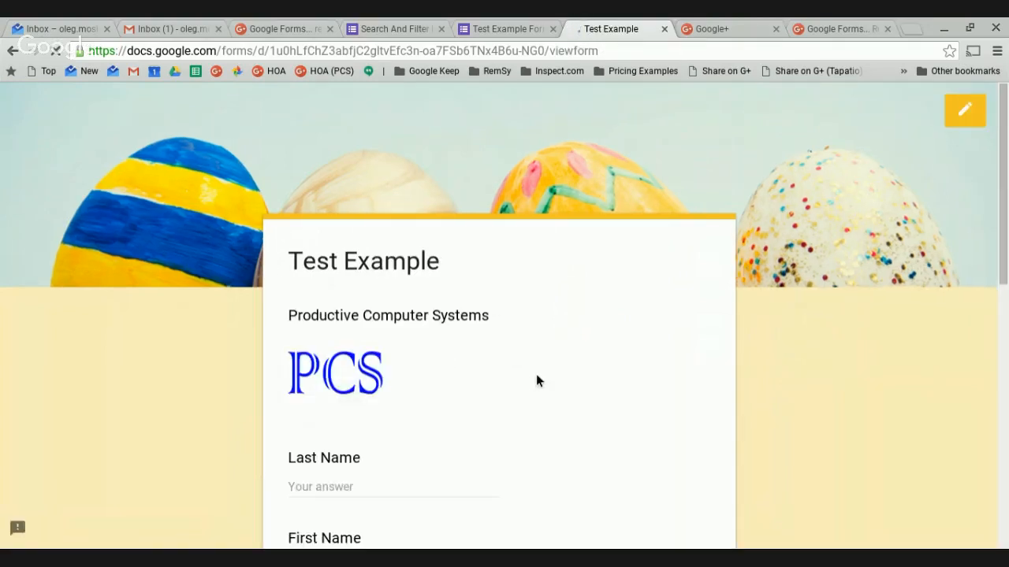
scroll(536, 374, down, 10)
scroll(536, 378, up, 15)
scroll(549, 365, down, 1)
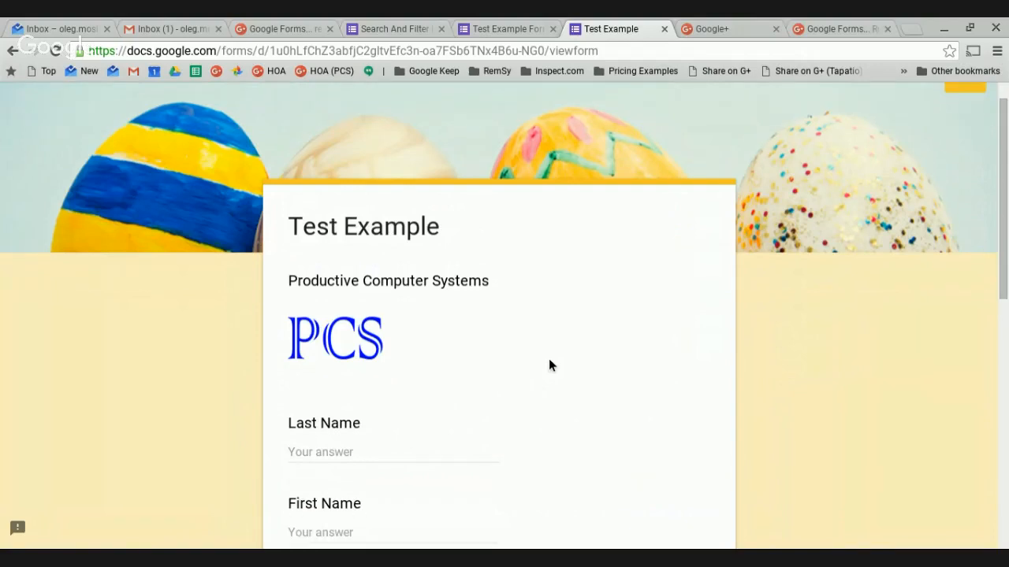
scroll(550, 365, up, 1)
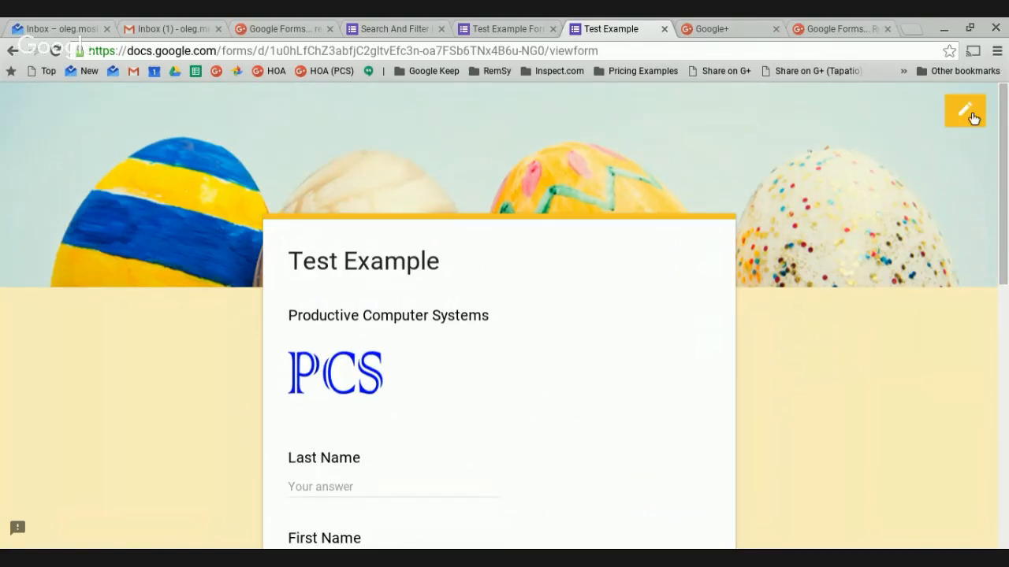
Return to the editor's Settings and tick 'Can submit only 1 response (requires login)'.
click(520, 28)
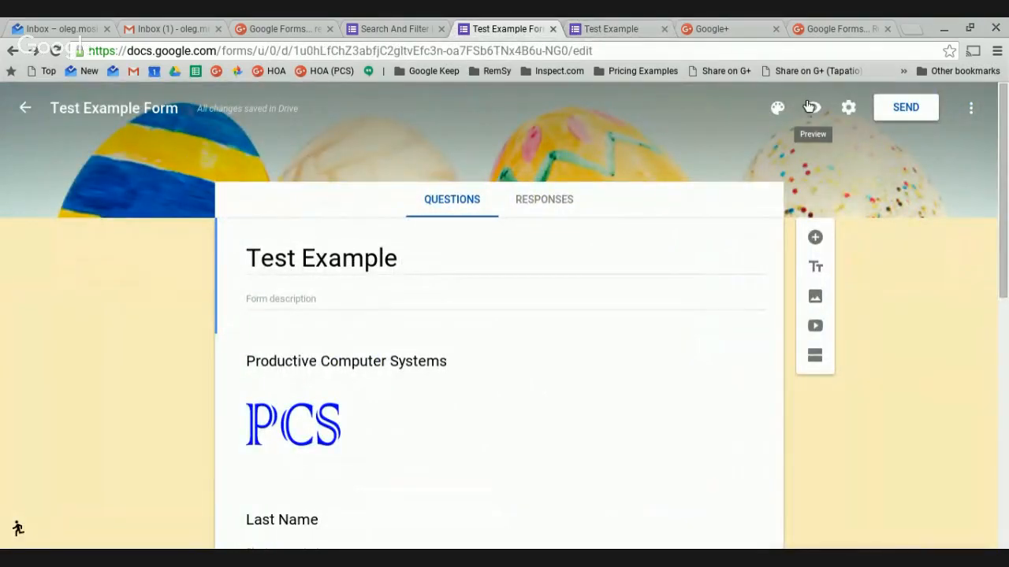
click(854, 111)
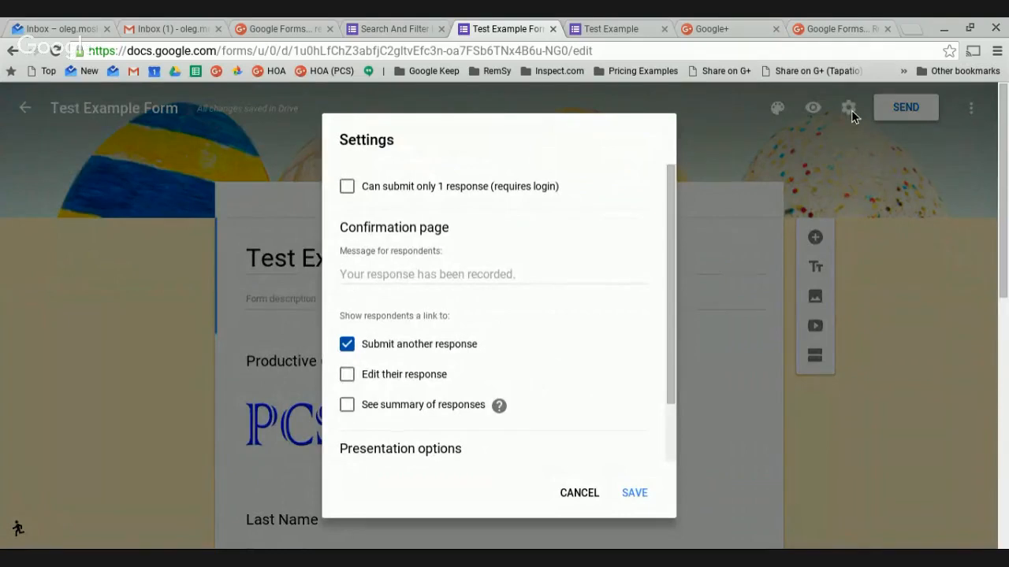
scroll(651, 286, down, 2)
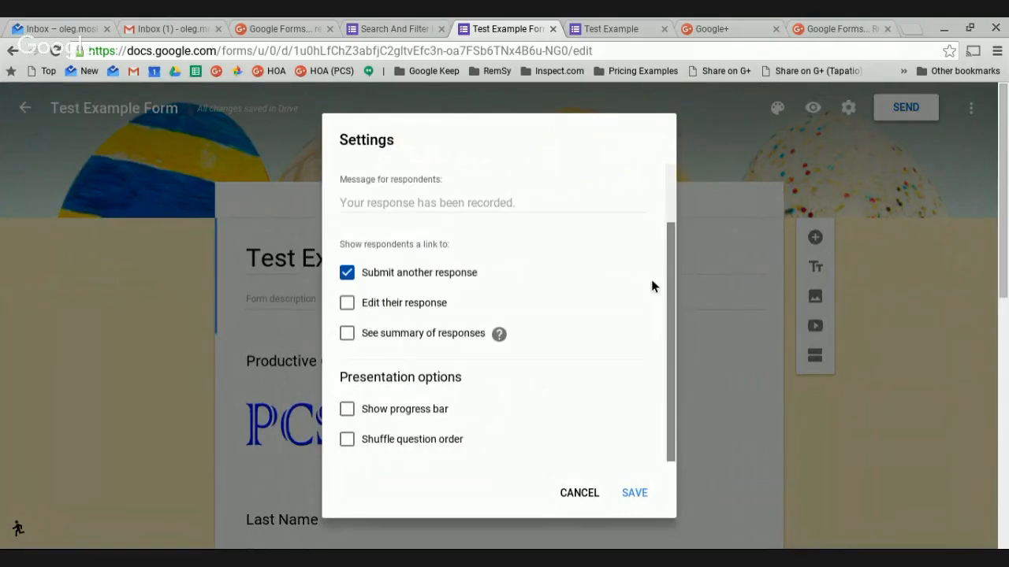
scroll(662, 260, up, 2)
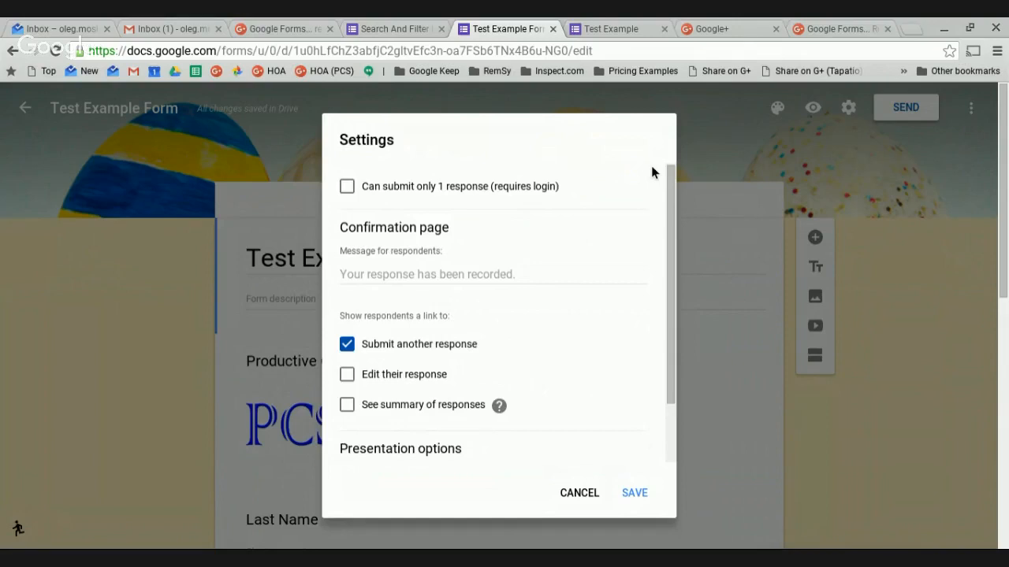
click(348, 189)
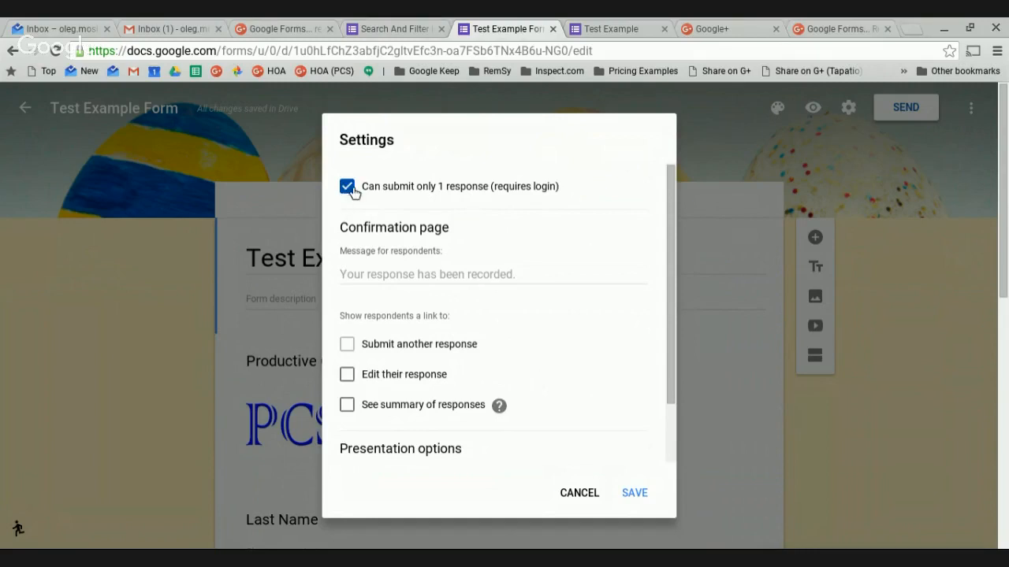
Turn off the one-response limit; set confirmation to 'Thank you for filling out the form. We'll be in touch shortly.' signed Board of Directors.
click(348, 188)
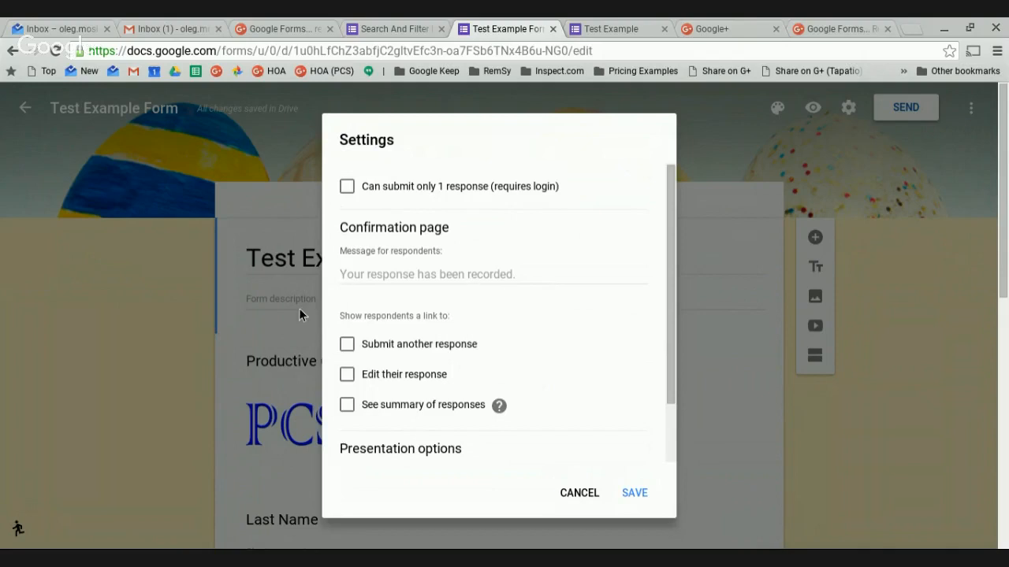
click(529, 281)
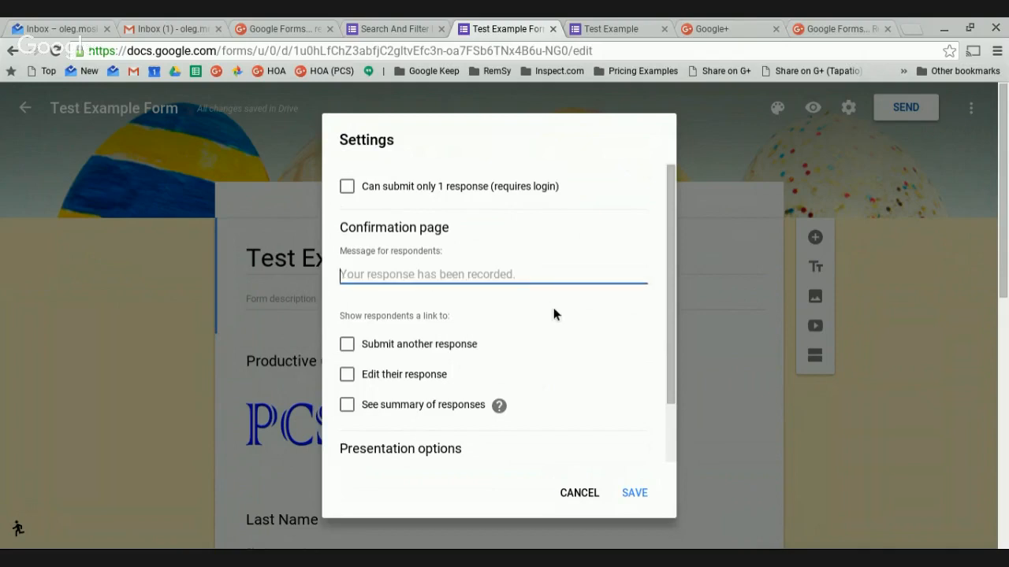
text(Thank you for)
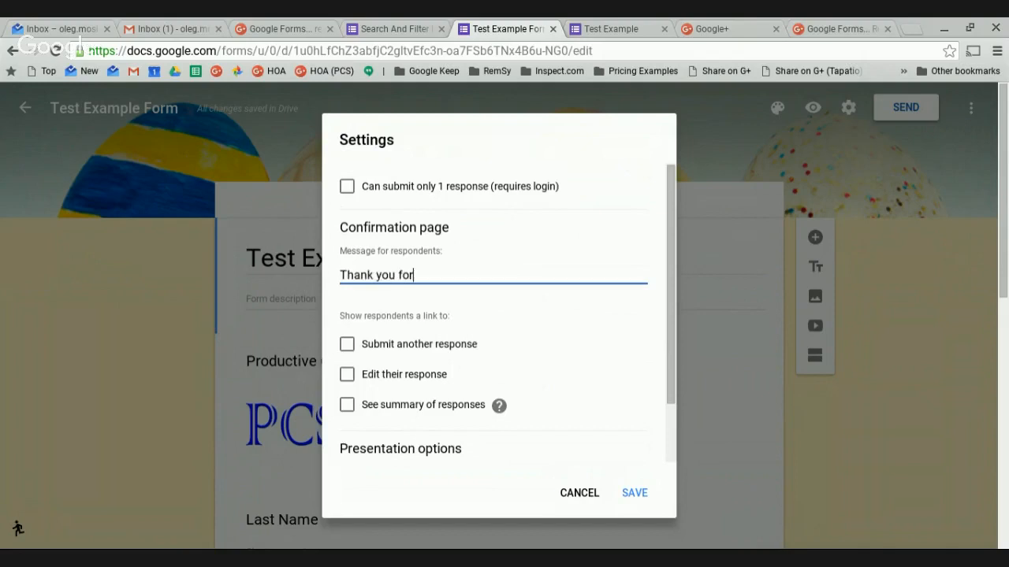
text( filling out the )
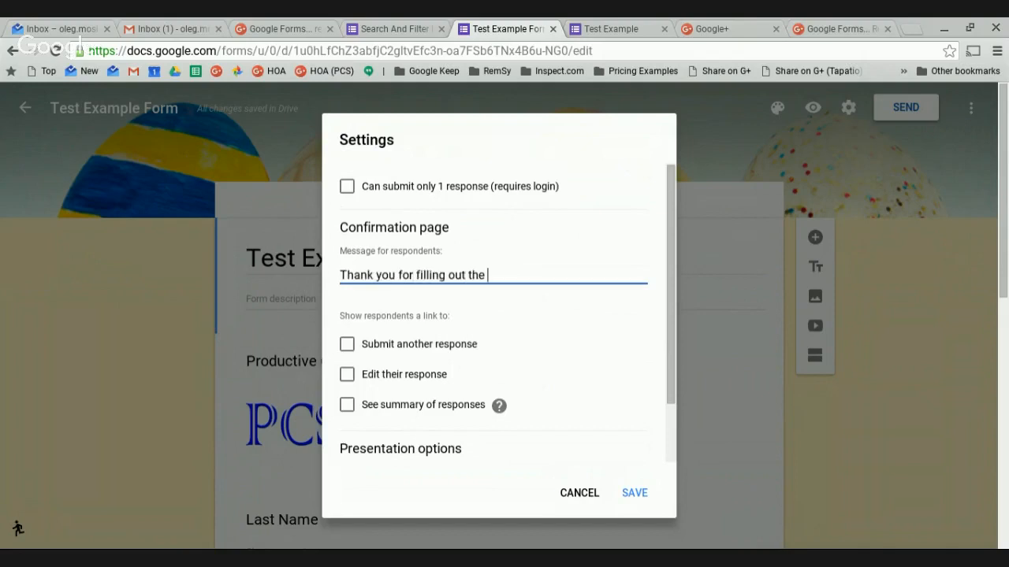
text(form.  We'll be in touch )
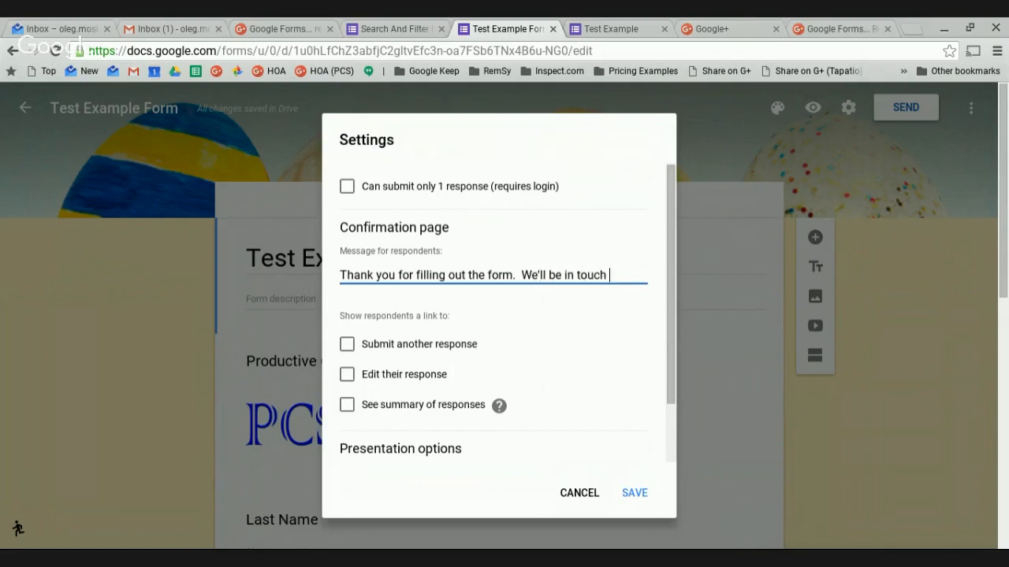
text(shortly.)
key(Return)
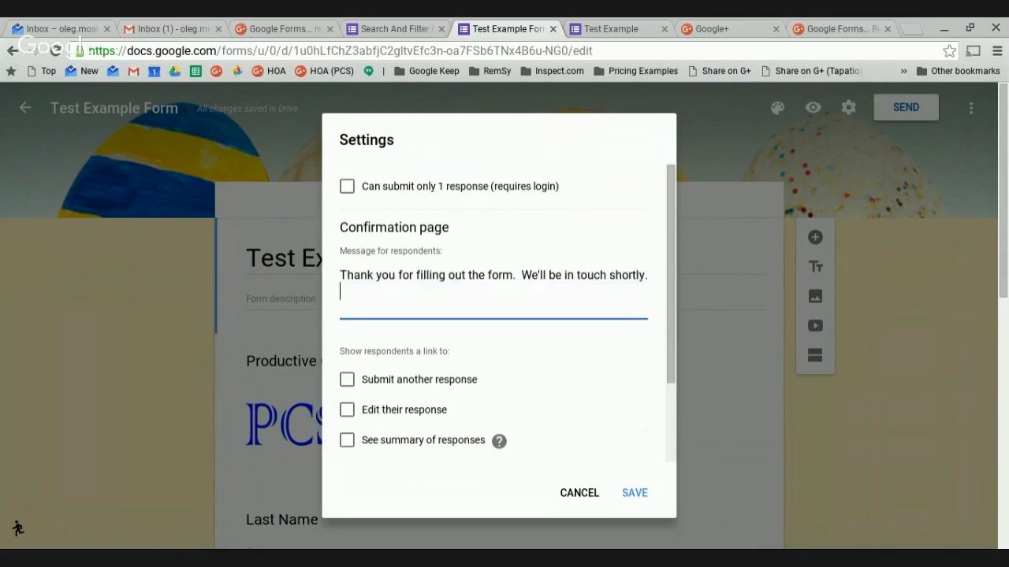
key(Return)
text(B)
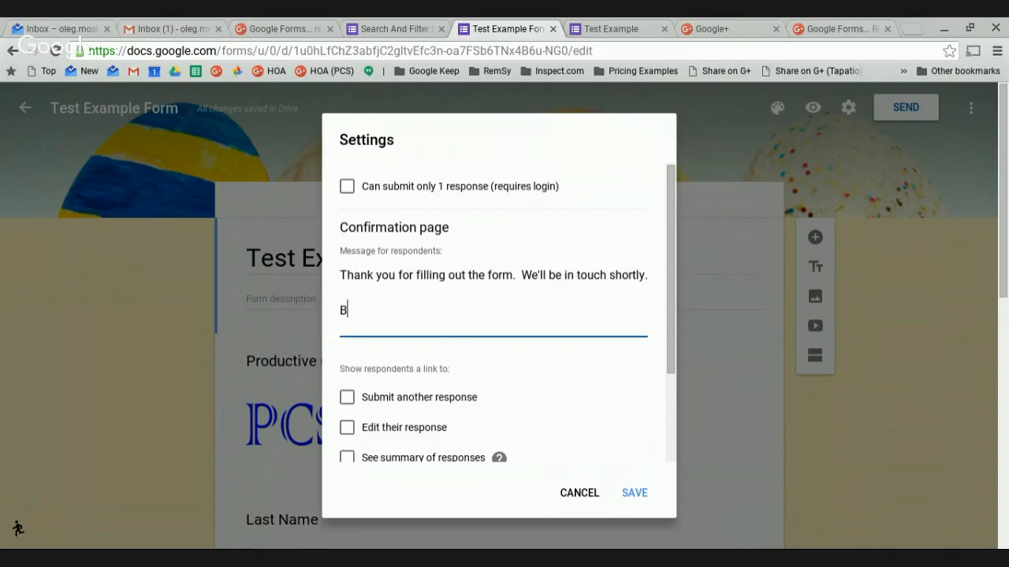
text(oard of Directors)
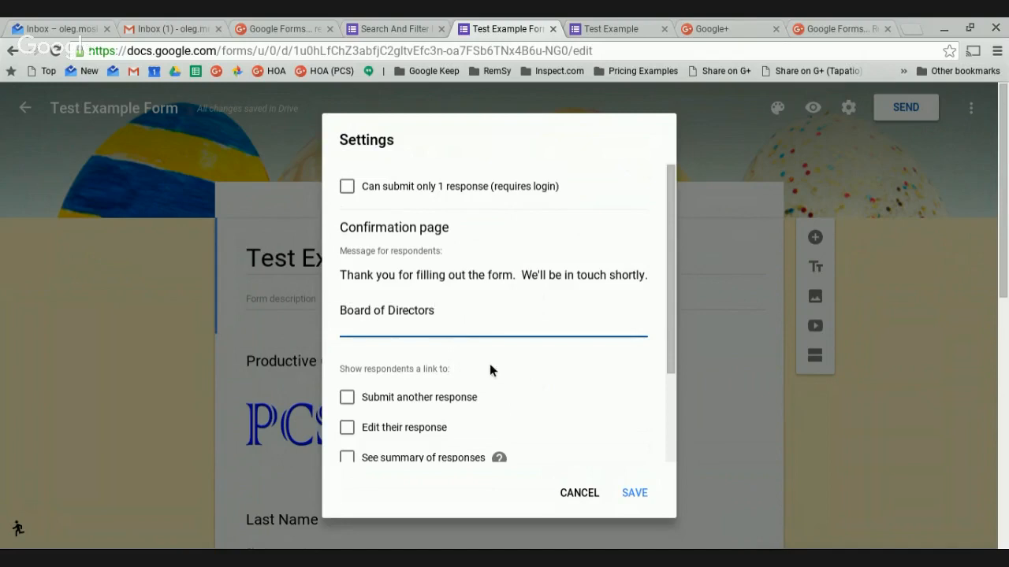
scroll(491, 367, down, 2)
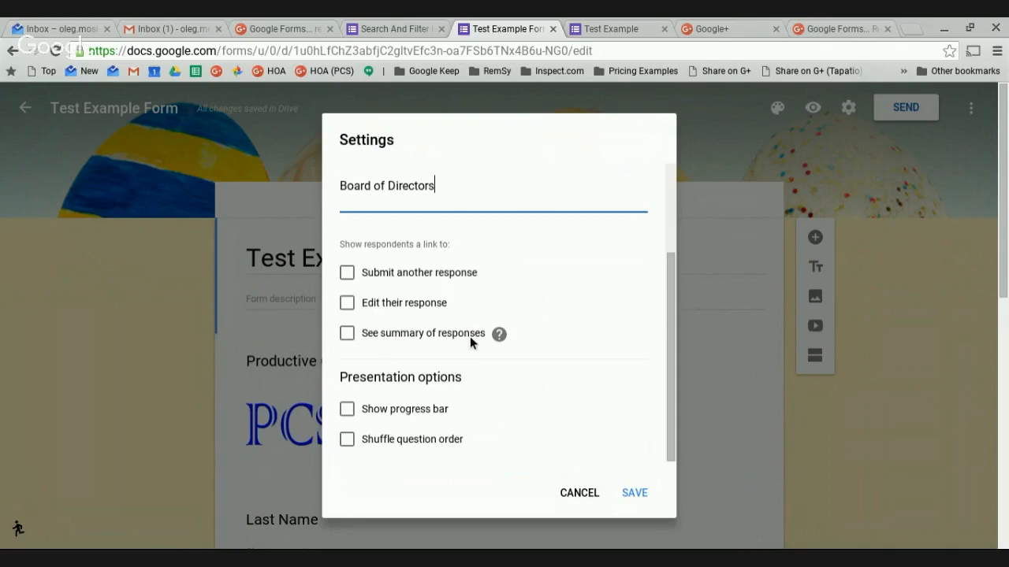
Leave response summary and answer editing off, and enable the 'Submit another response' link.
click(359, 340)
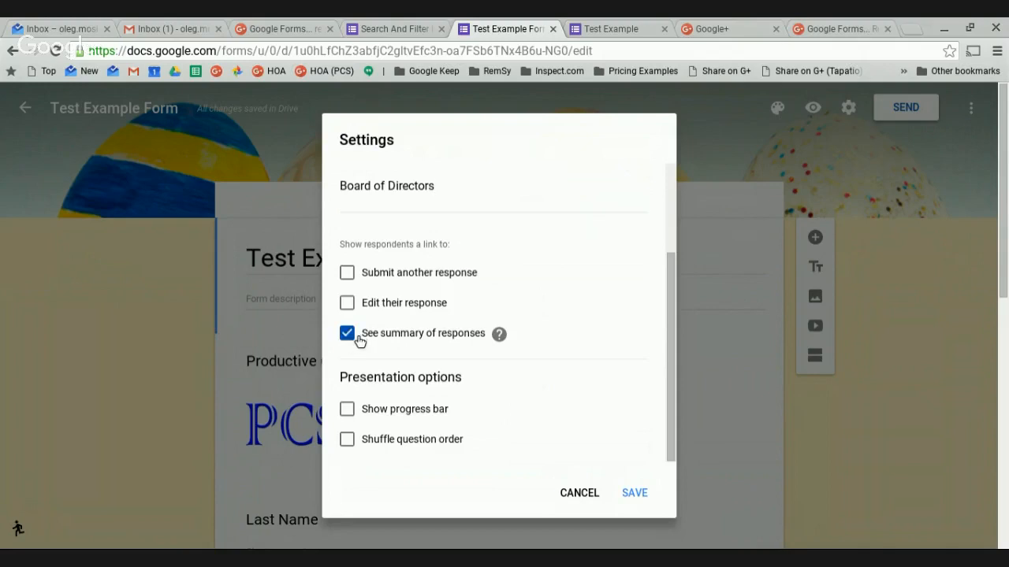
click(359, 339)
click(355, 312)
click(356, 312)
click(355, 279)
Save the settings and open the three-dot More menu.
click(637, 493)
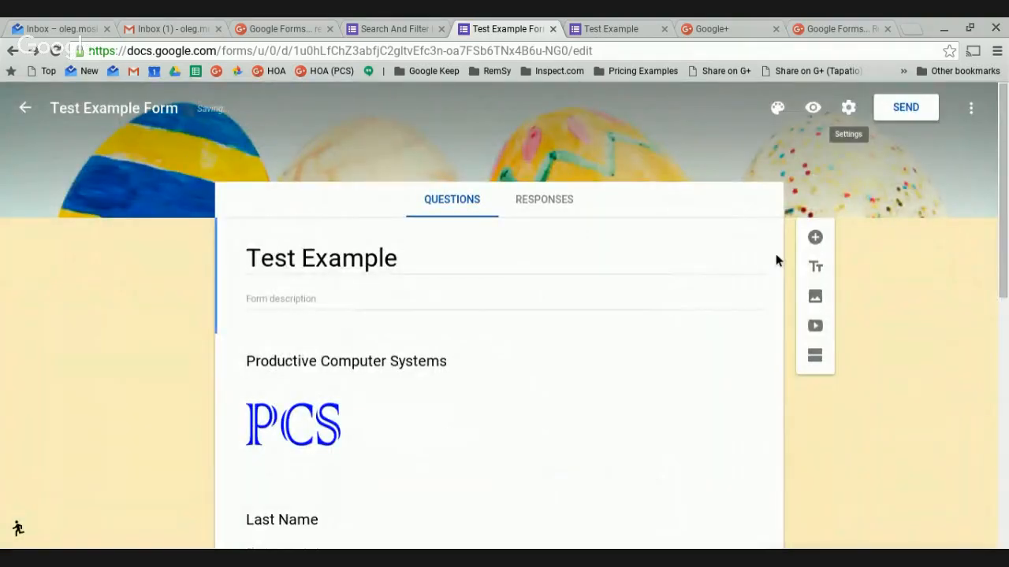
click(971, 110)
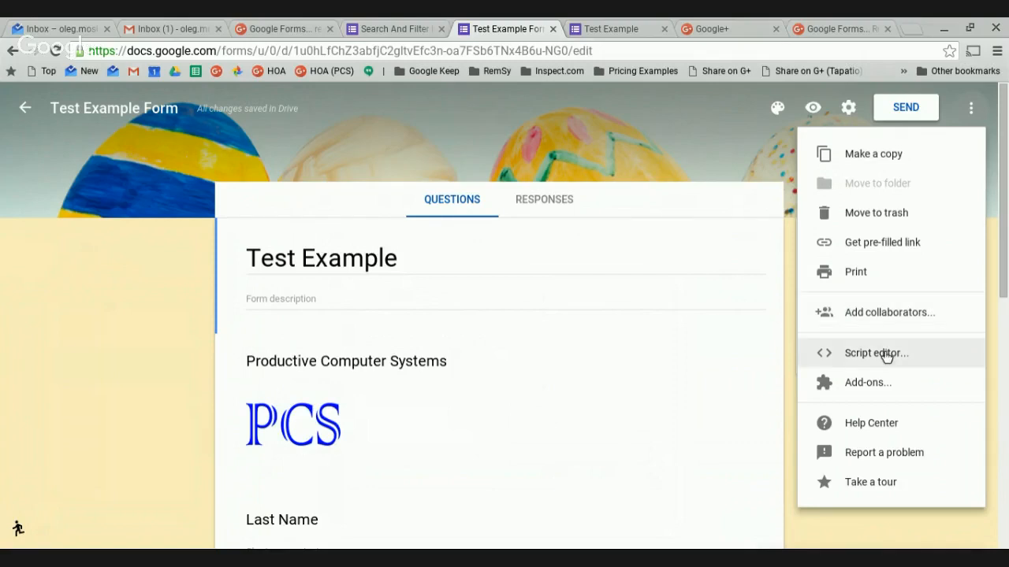
Choose Add-ons… from the More menu to open the add-ons gallery.
scroll(882, 355, down, 1)
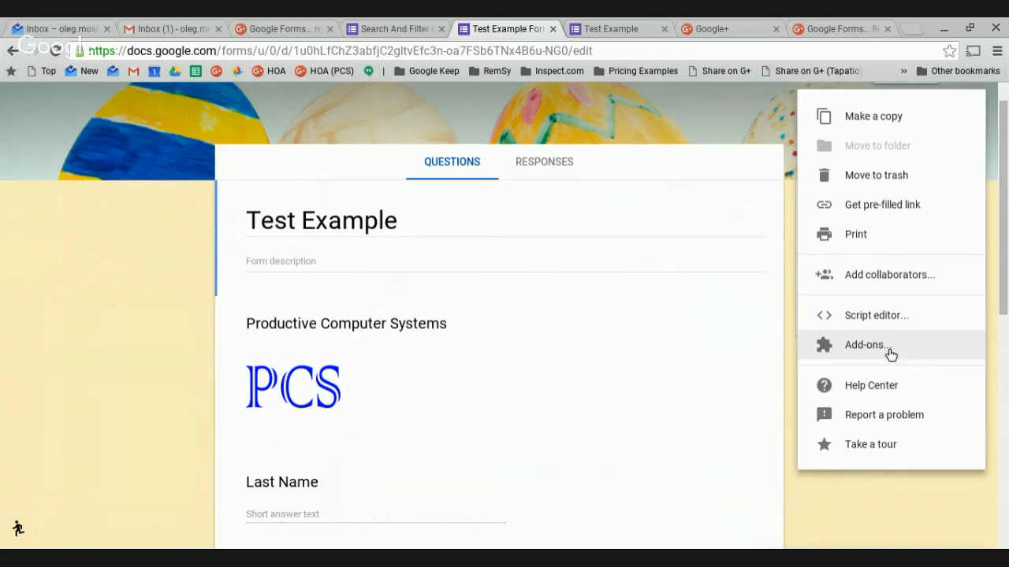
click(889, 352)
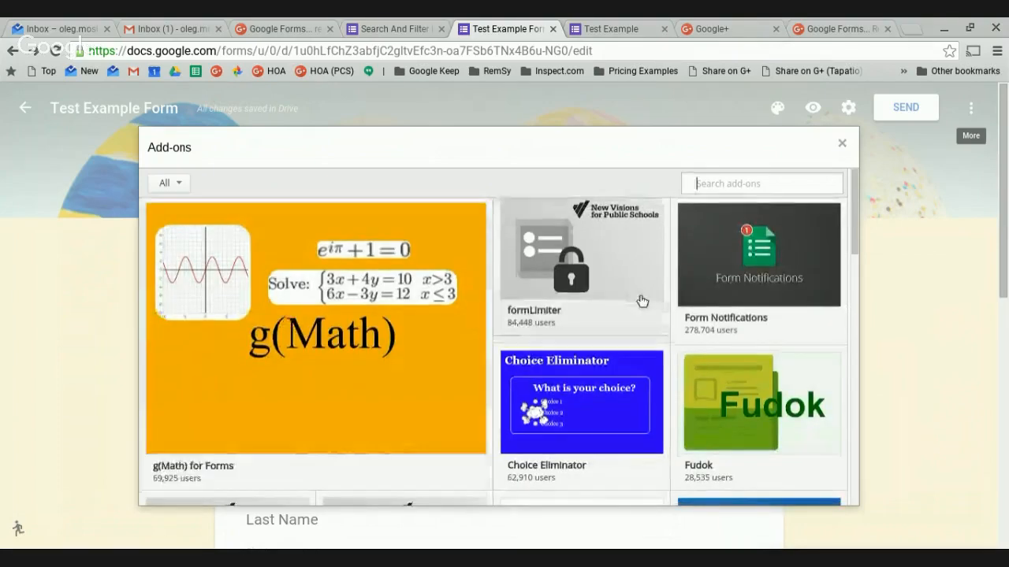
scroll(653, 354, down, 4)
scroll(653, 365, down, 6)
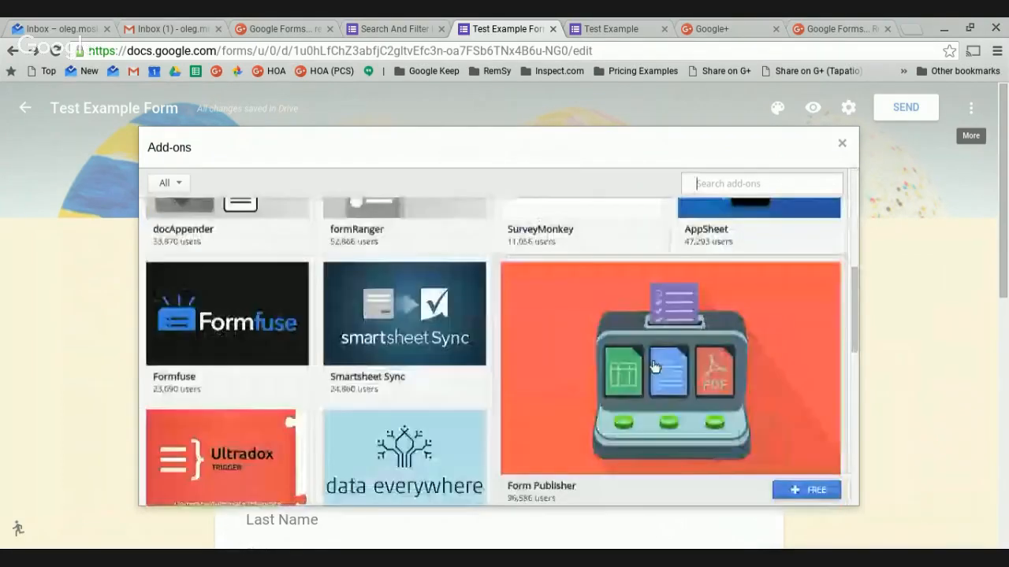
scroll(702, 371, up, 1)
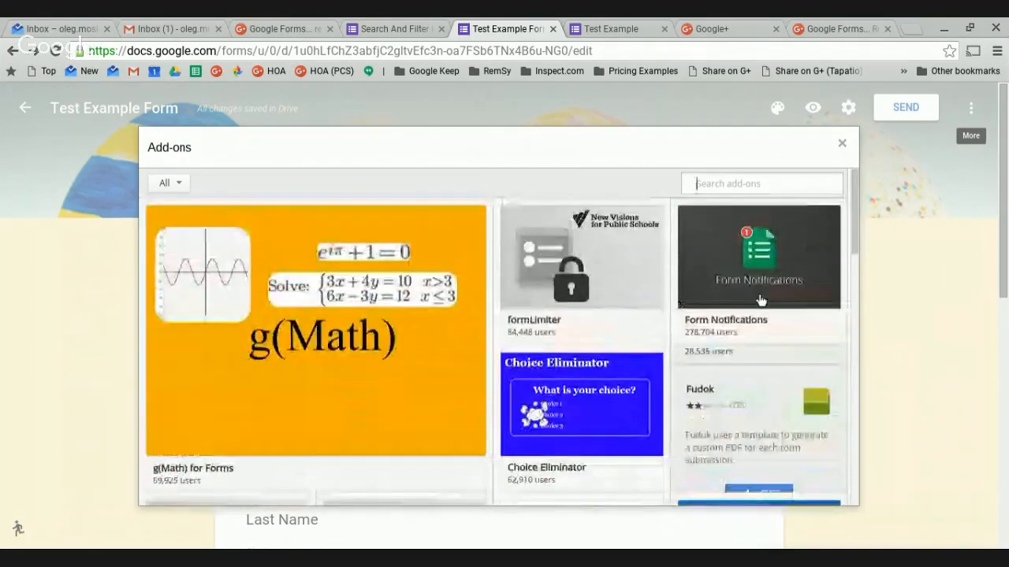
click(843, 143)
click(971, 109)
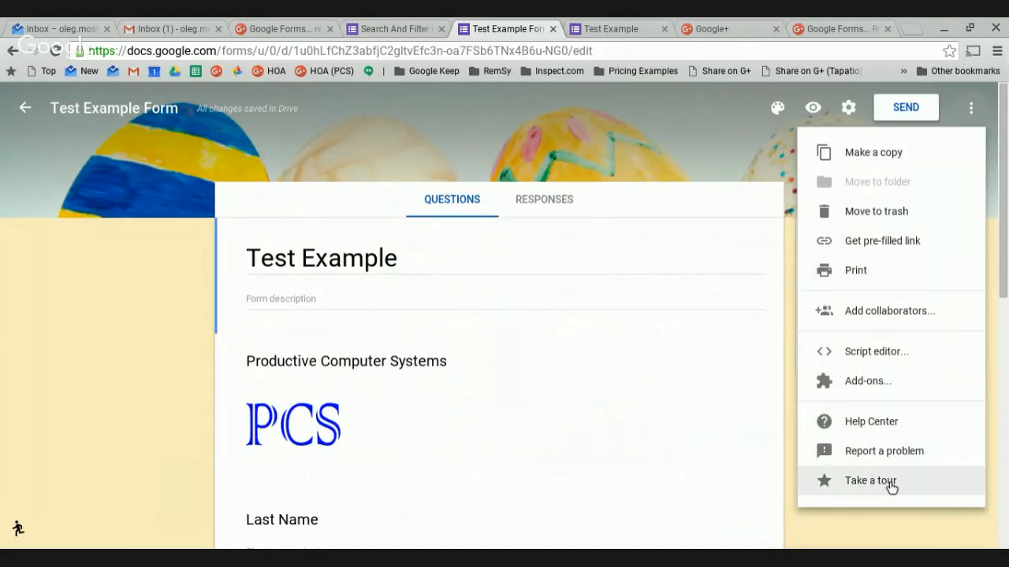
click(742, 172)
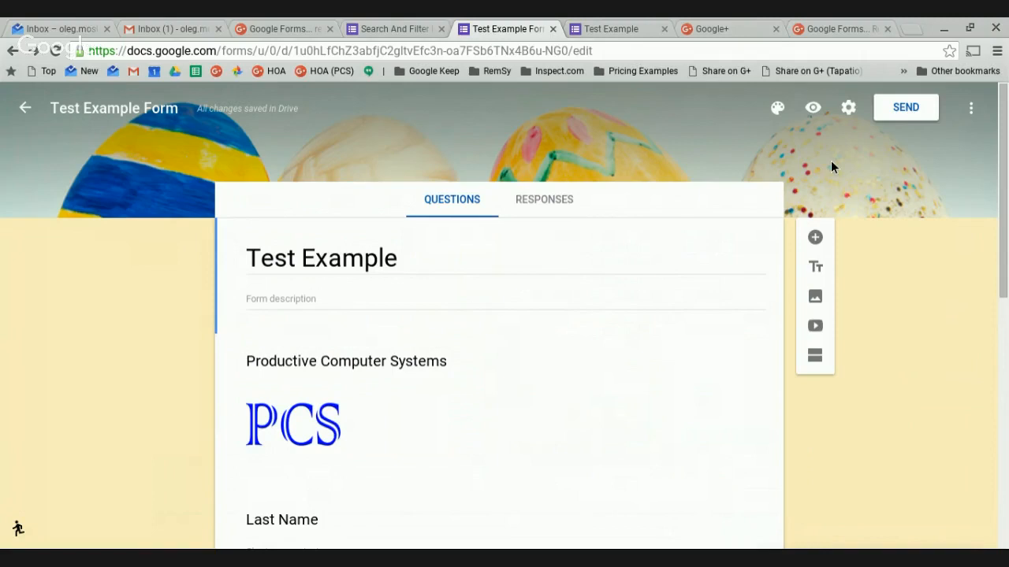
Open Send form on Email, try the To field, and toggle Include form in email on then off.
click(923, 118)
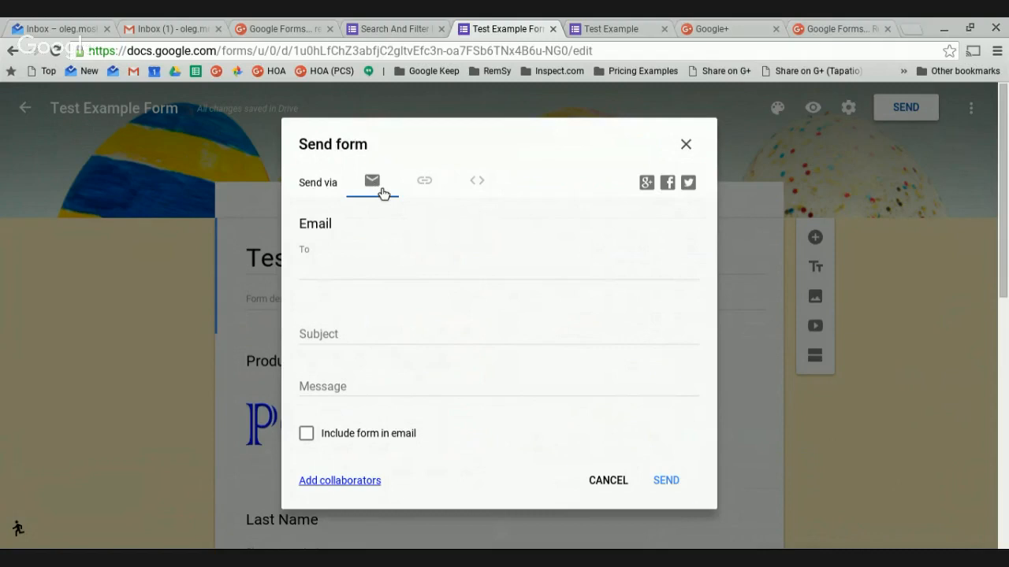
click(321, 273)
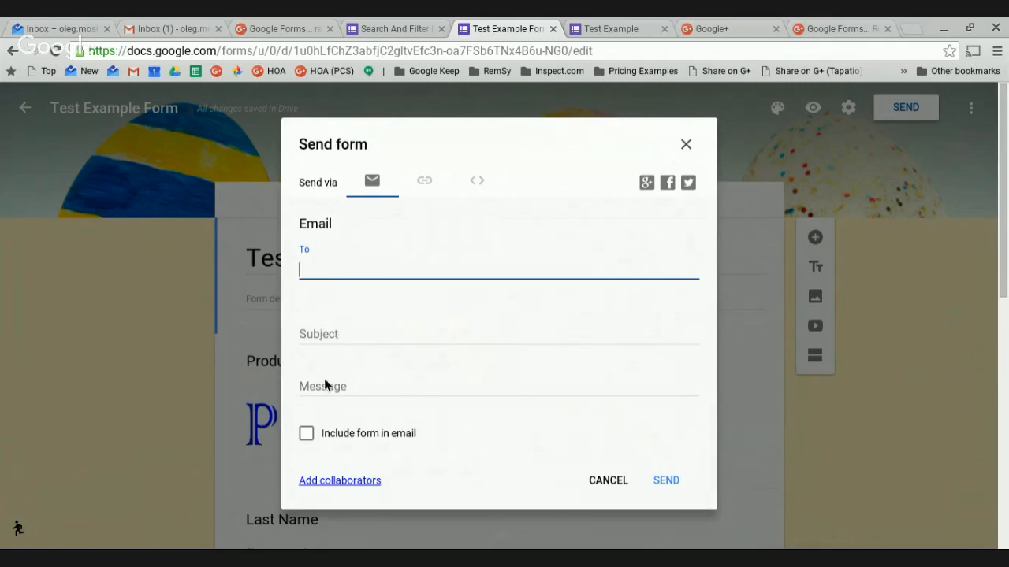
click(309, 436)
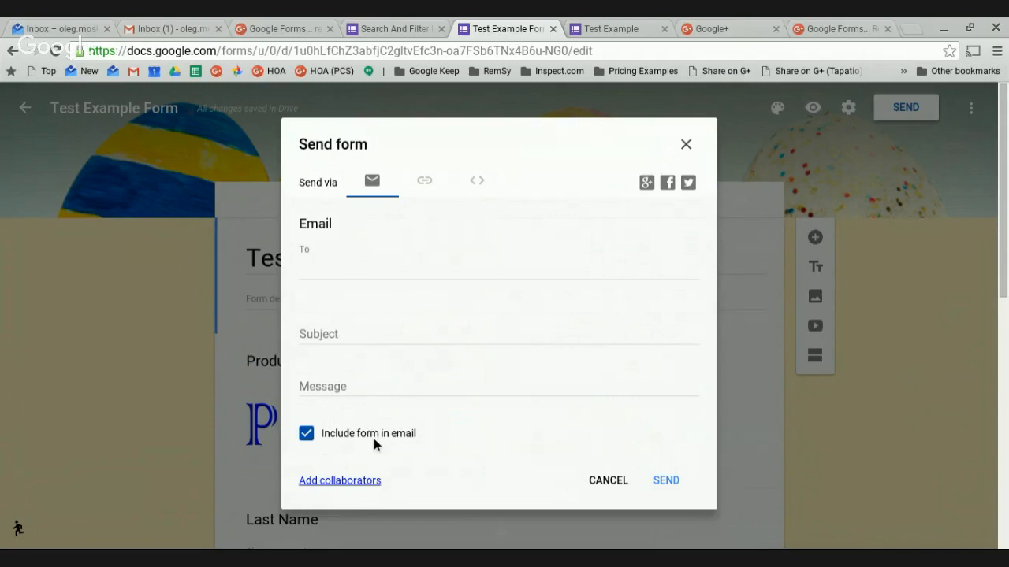
click(306, 435)
Get the form link with Shorten URL ticked, then show the 760×500 px embed HTML code.
click(436, 189)
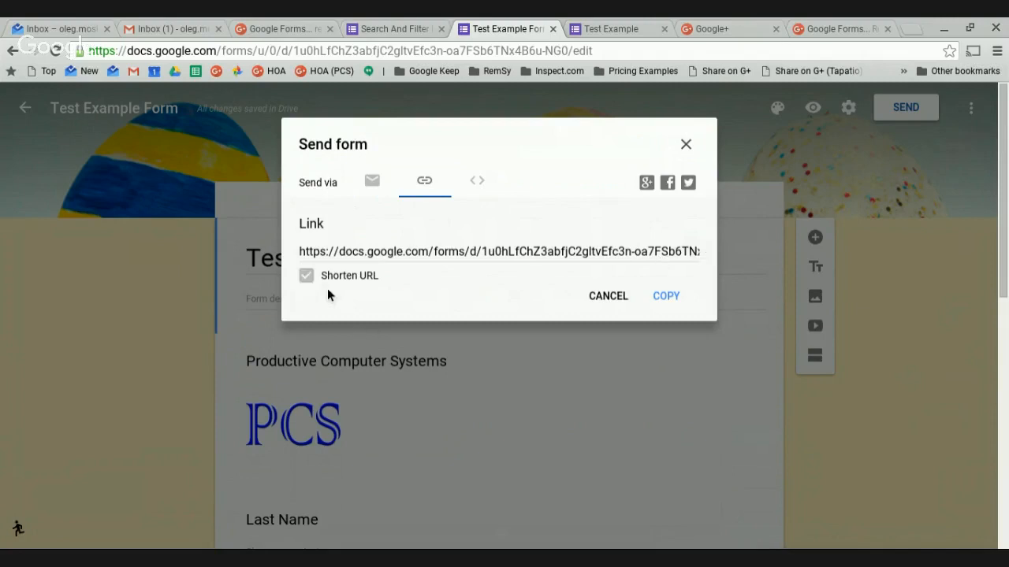
click(352, 284)
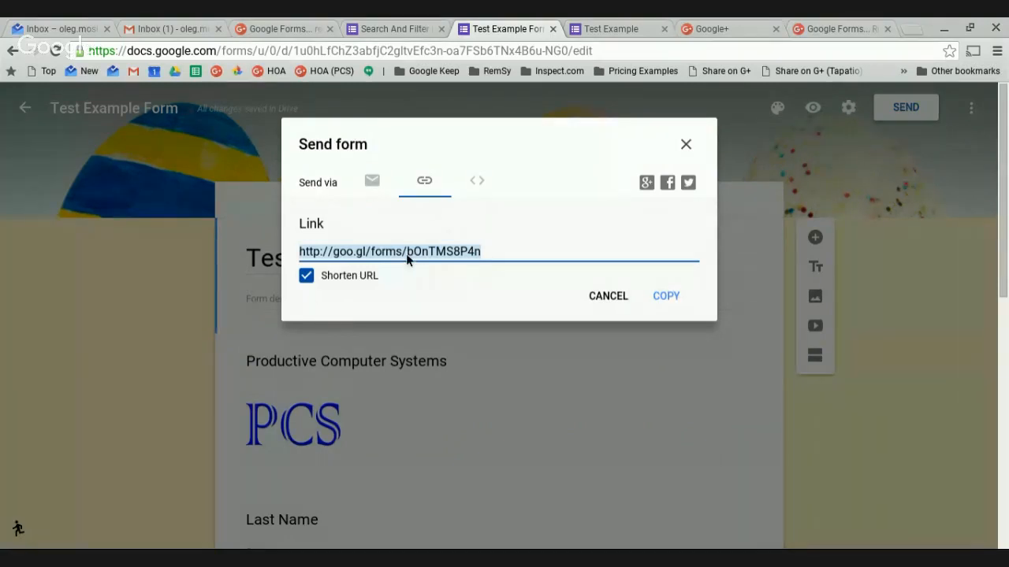
click(492, 188)
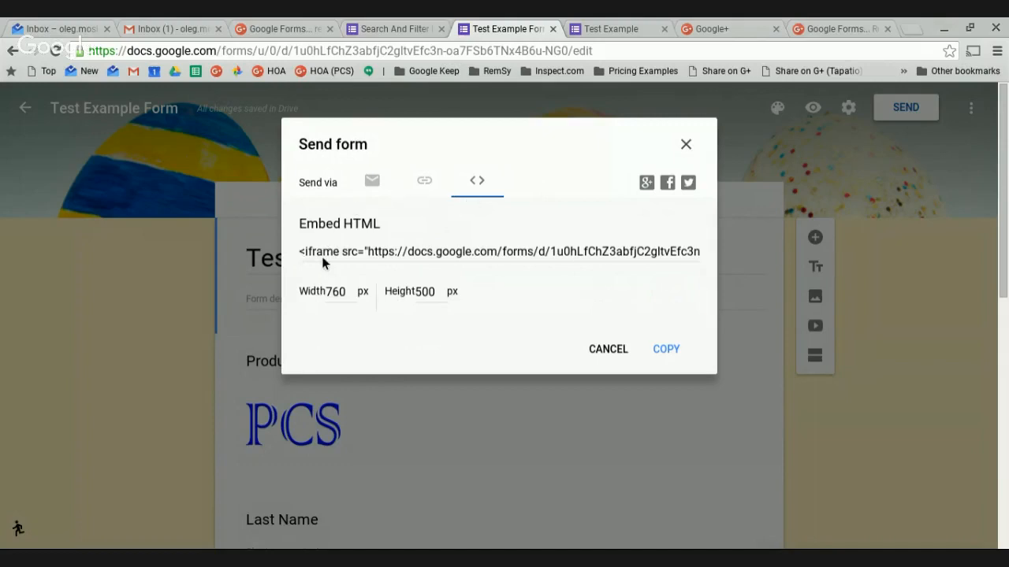
Copy the form's iframe embed code, then close the Send form dialog.
click(462, 255)
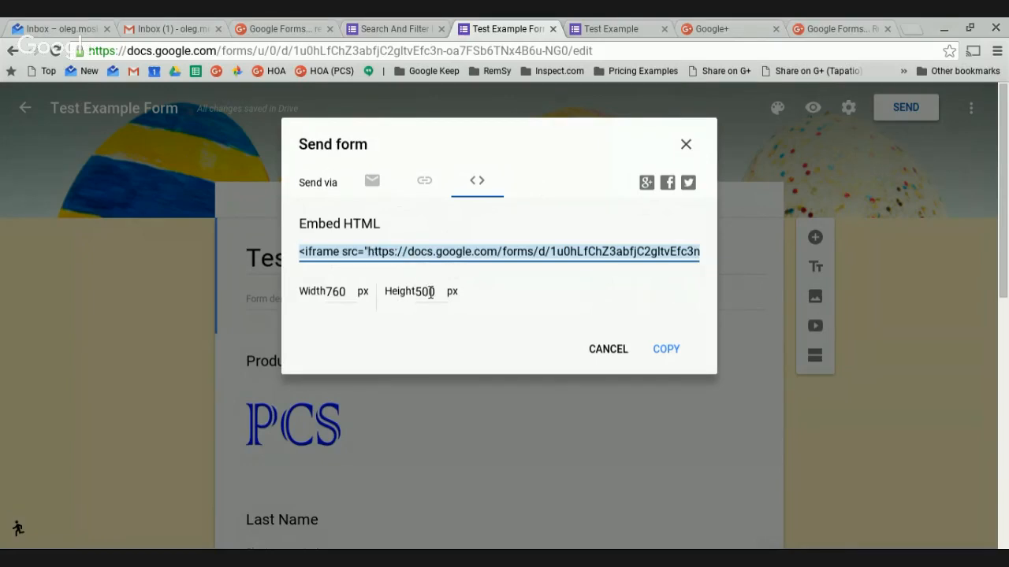
click(670, 356)
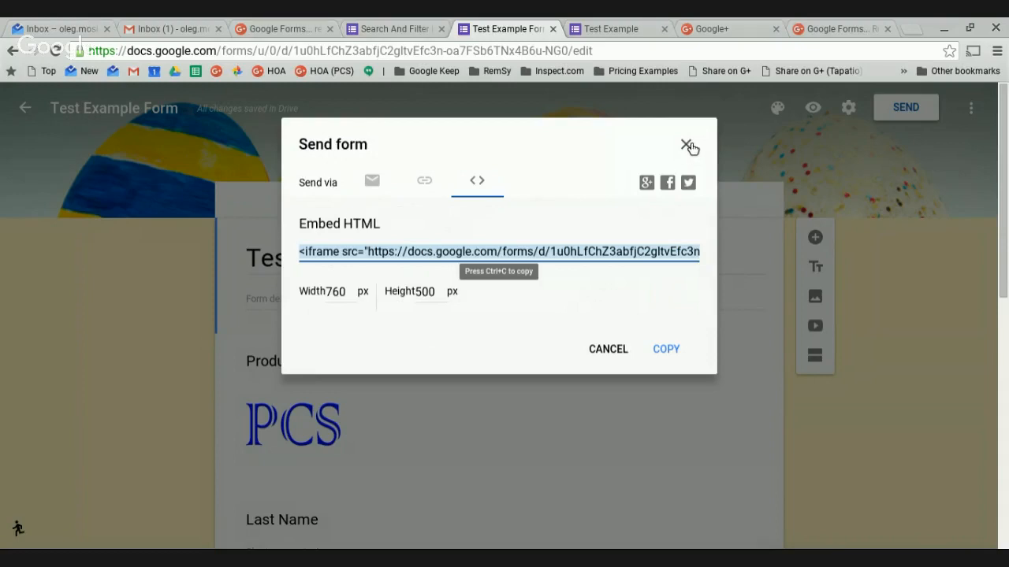
click(687, 146)
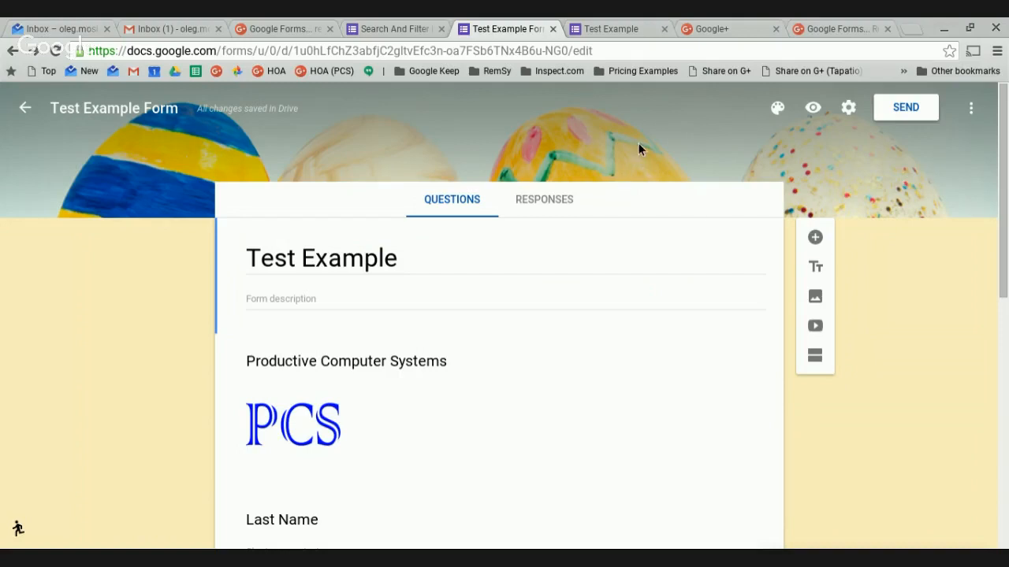
scroll(606, 284, down, 7)
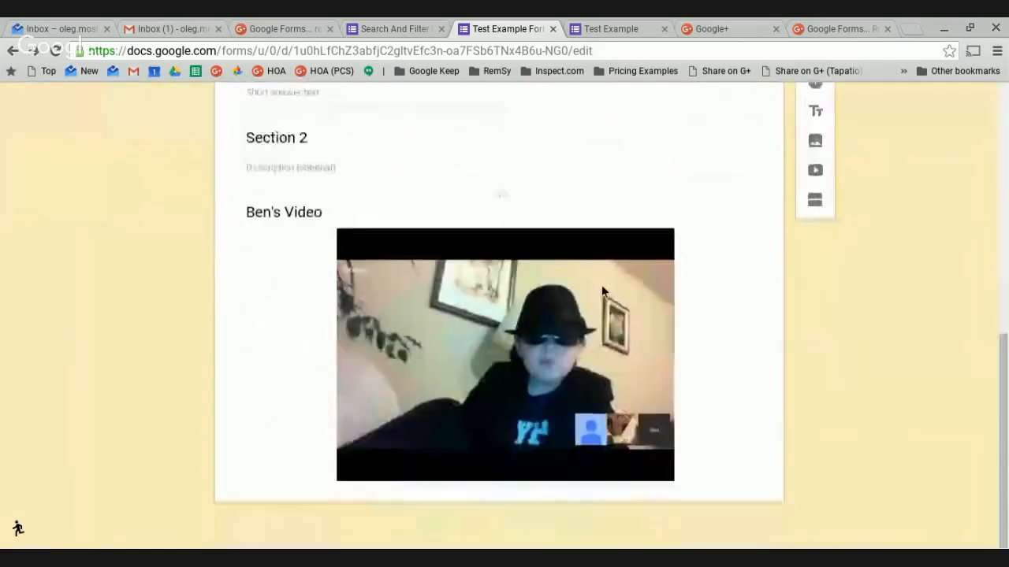
scroll(602, 286, up, 8)
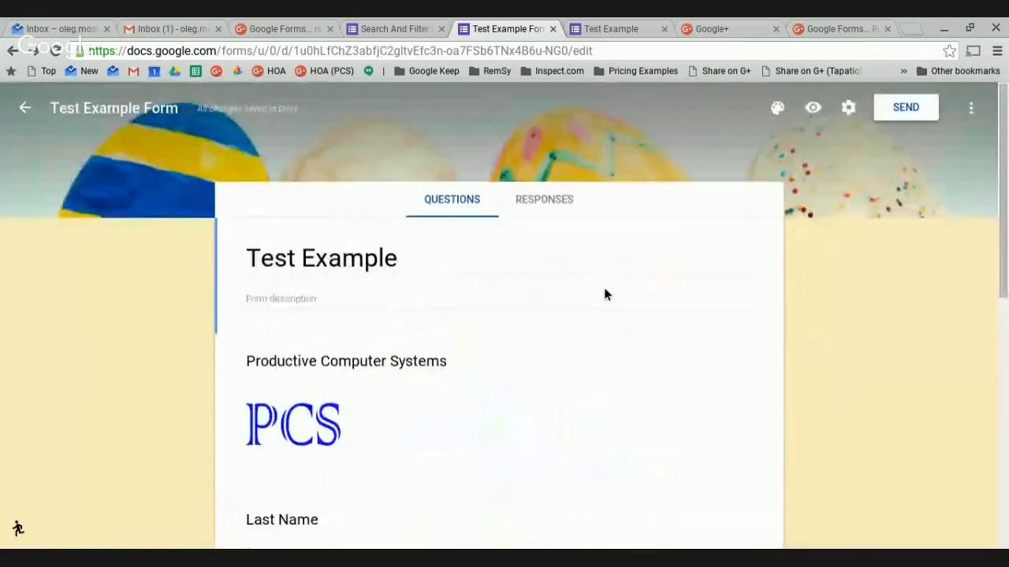
click(398, 269)
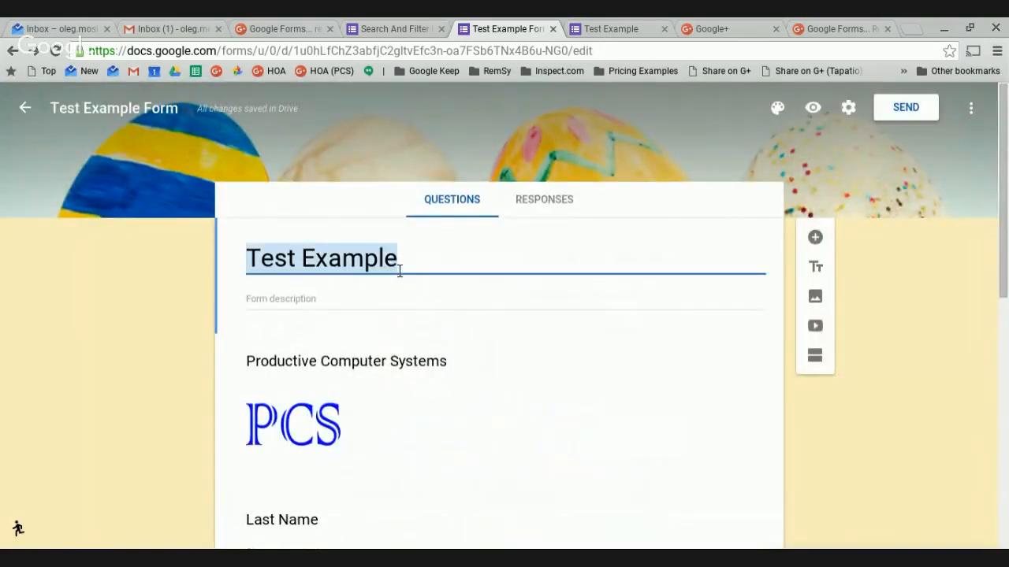
scroll(485, 311, down, 1)
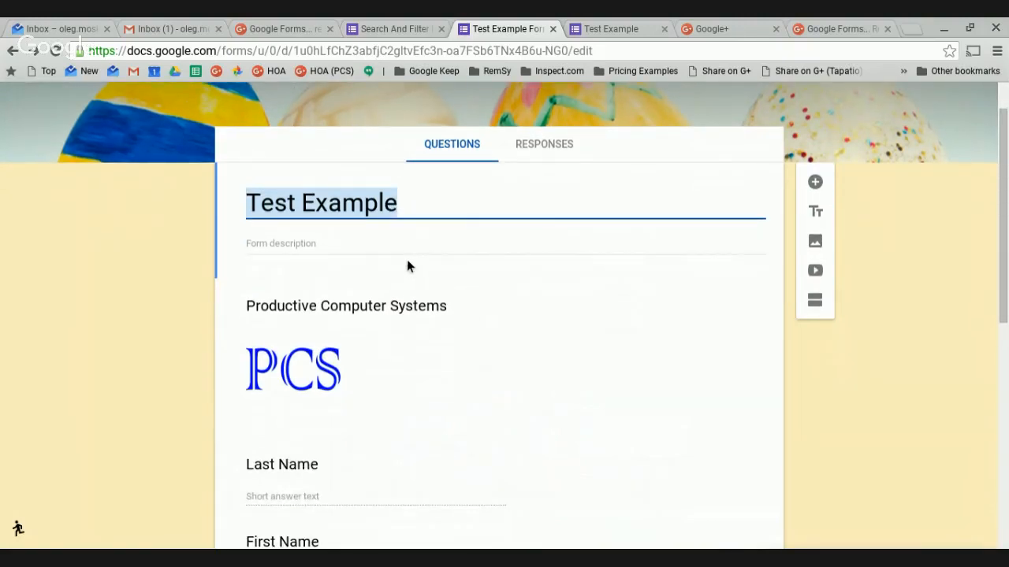
click(441, 235)
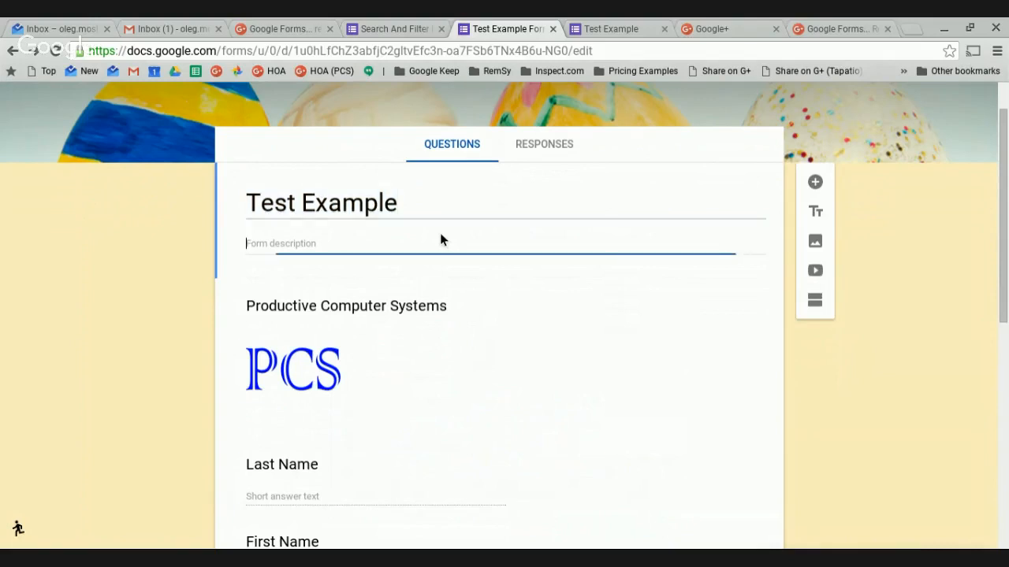
Add a new question titled 'Address' and set its type to Short answer.
click(816, 183)
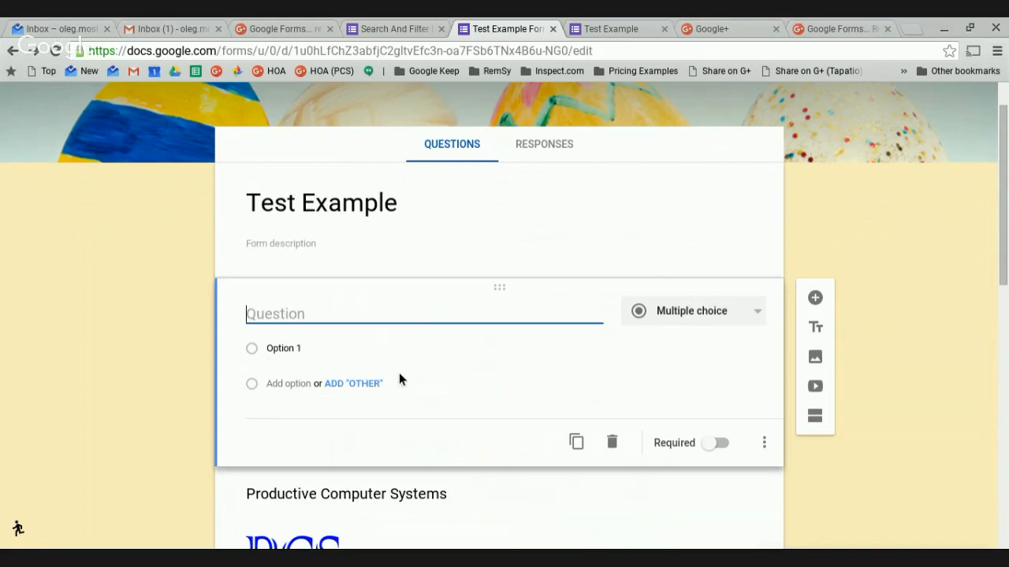
text(Address)
click(685, 314)
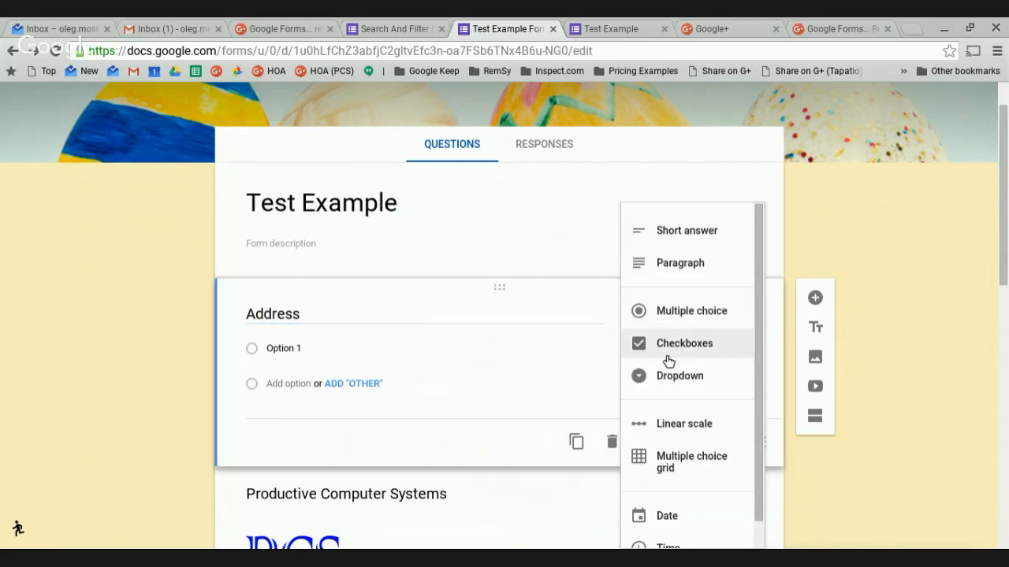
click(705, 235)
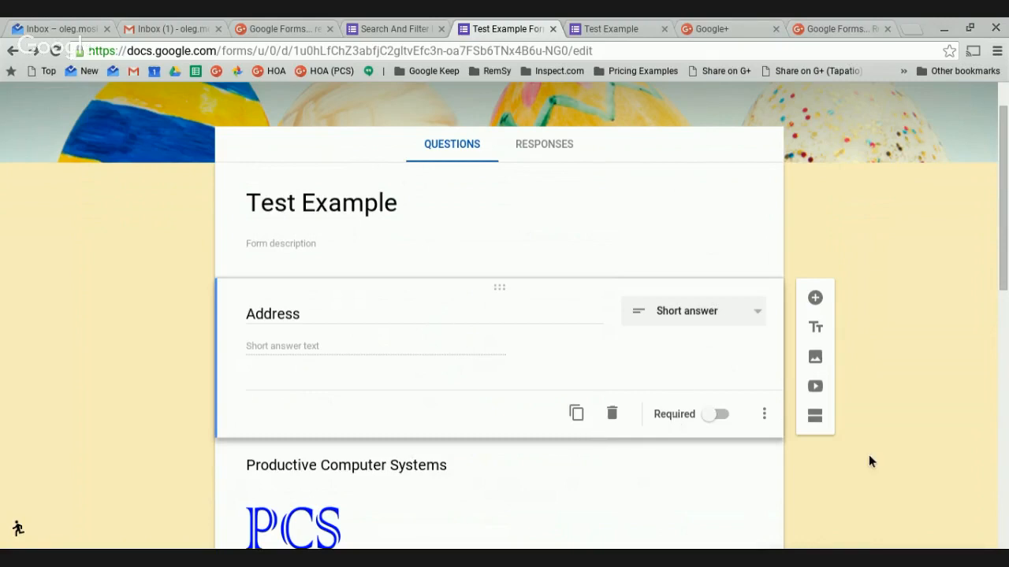
Duplicate the Address question and rename the copy 'Address 2'.
click(577, 414)
click(318, 396)
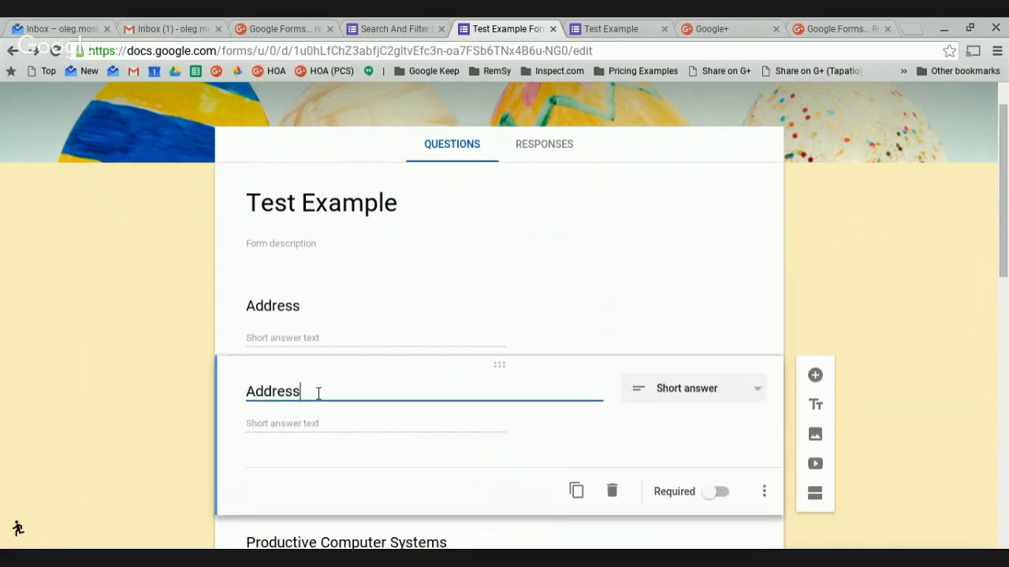
text(2)
click(914, 386)
Move Address and then Address 2 below the First Name question.
scroll(909, 389, down, 2)
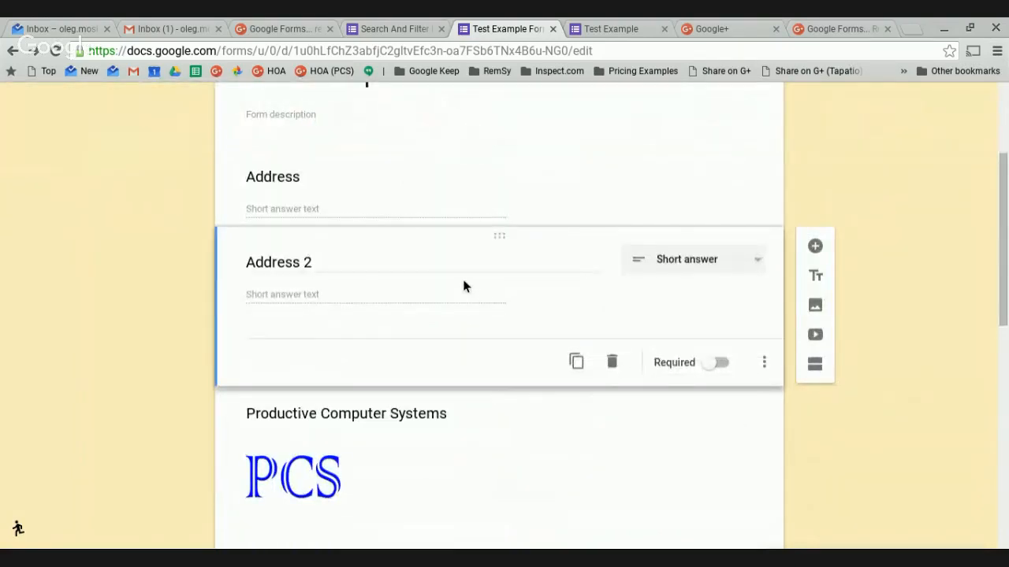
scroll(473, 307, up, 1)
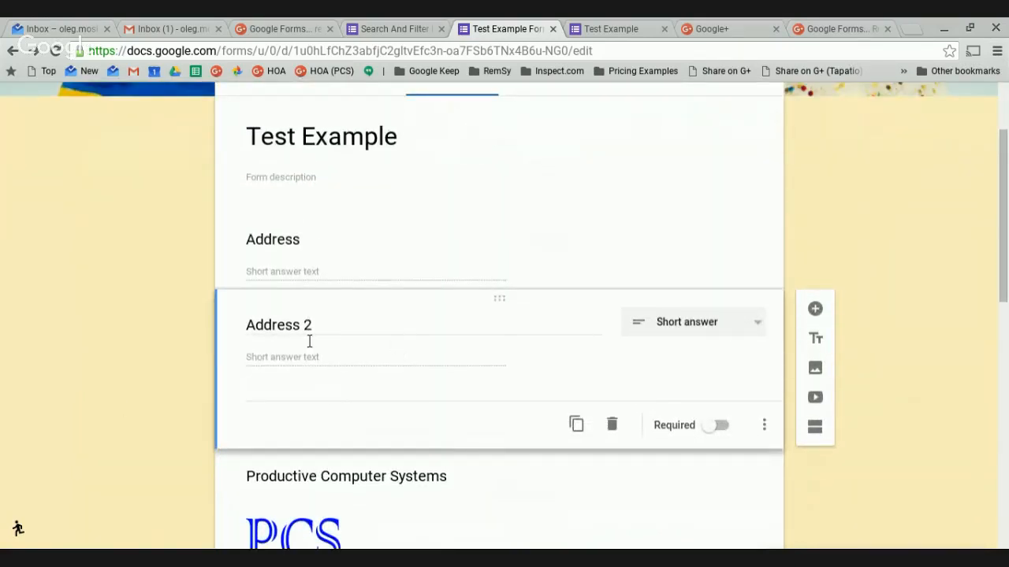
scroll(510, 281, down, 2)
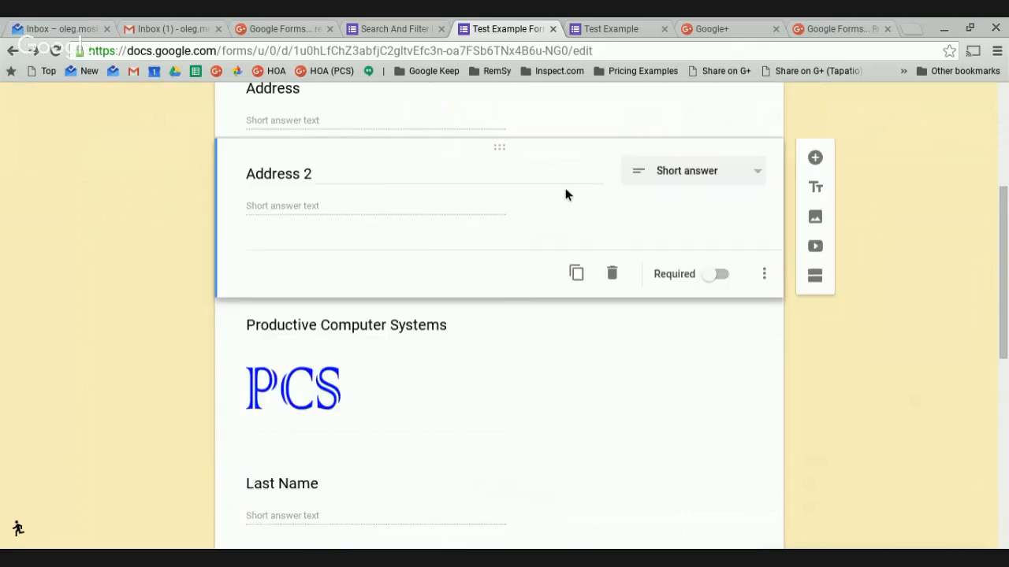
drag(506, 155, 485, 347)
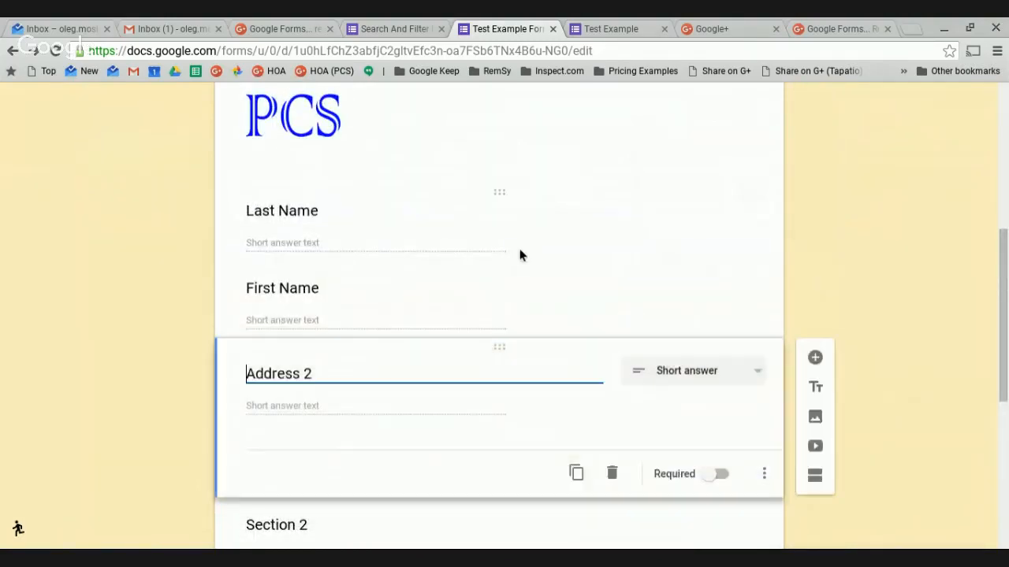
scroll(523, 264, up, 2)
scroll(473, 252, up, 3)
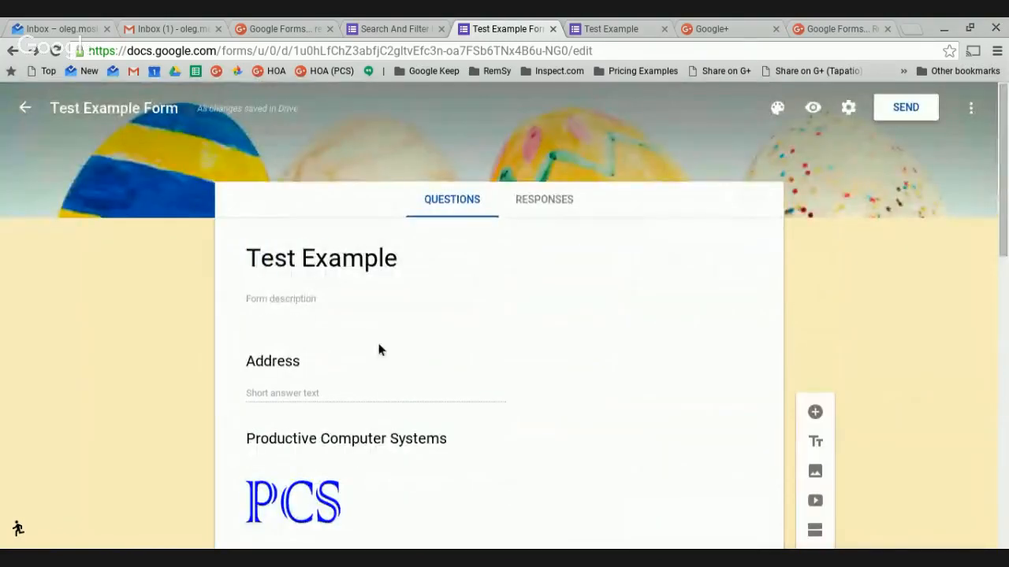
drag(509, 354, 509, 292)
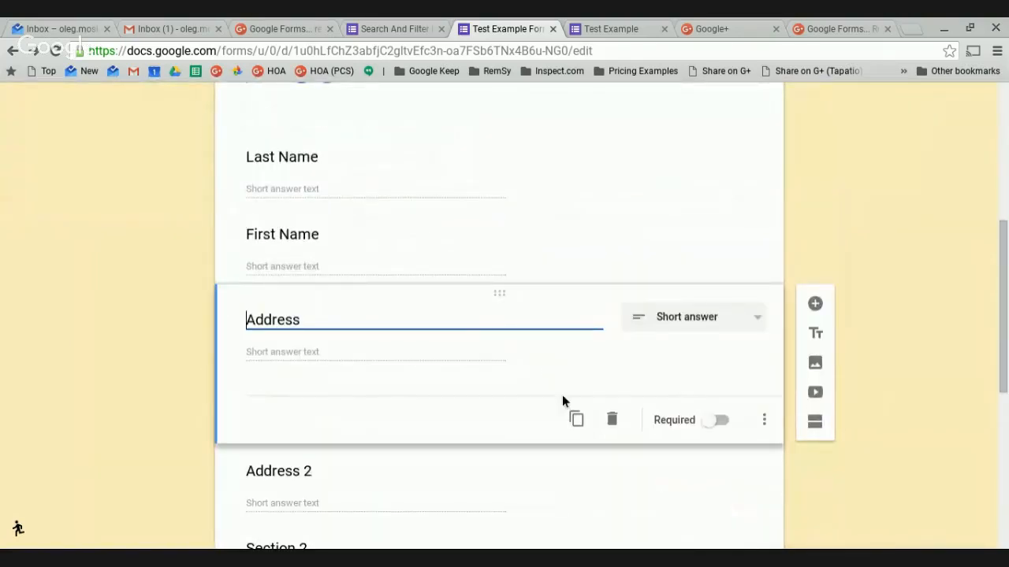
scroll(563, 401, down, 2)
scroll(861, 412, up, 1)
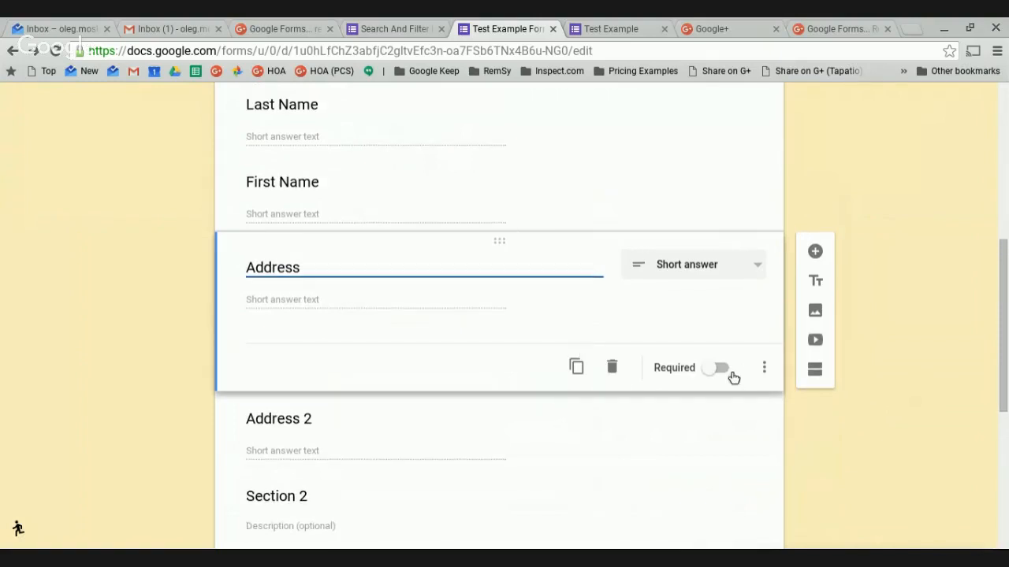
Make the Address question required.
click(730, 372)
scroll(841, 426, down, 3)
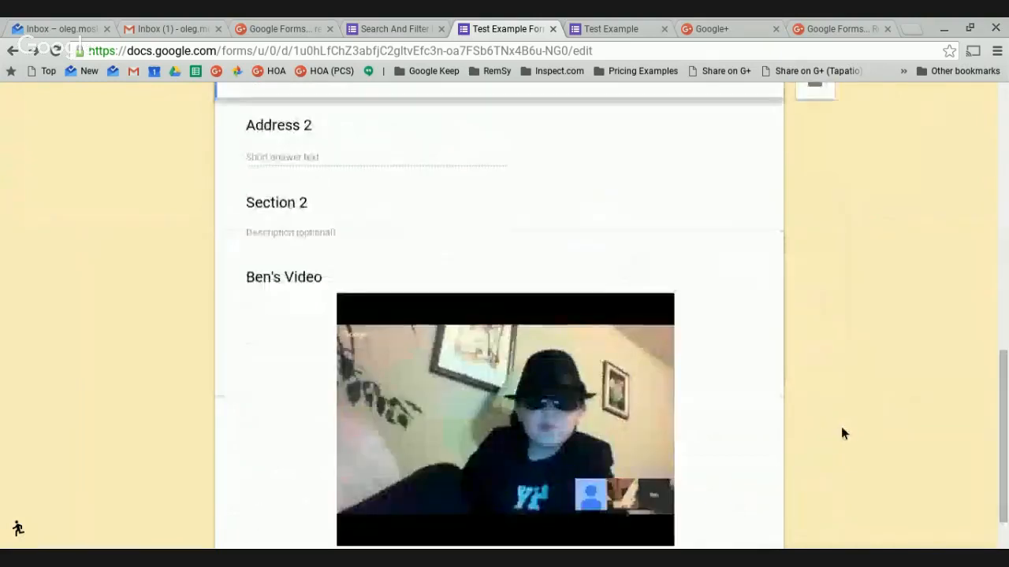
scroll(841, 428, up, 1)
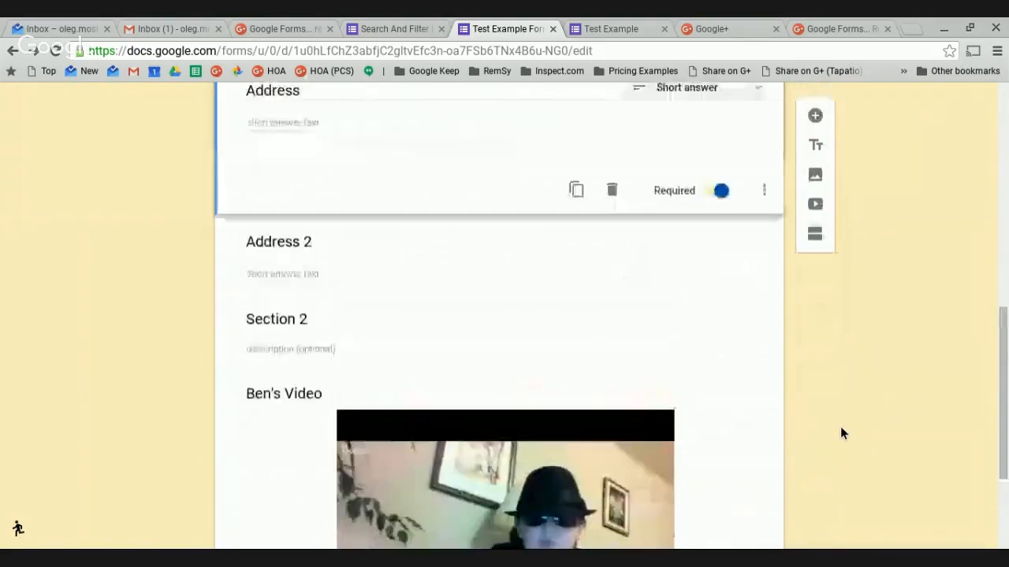
scroll(840, 428, down, 3)
scroll(841, 428, up, 3)
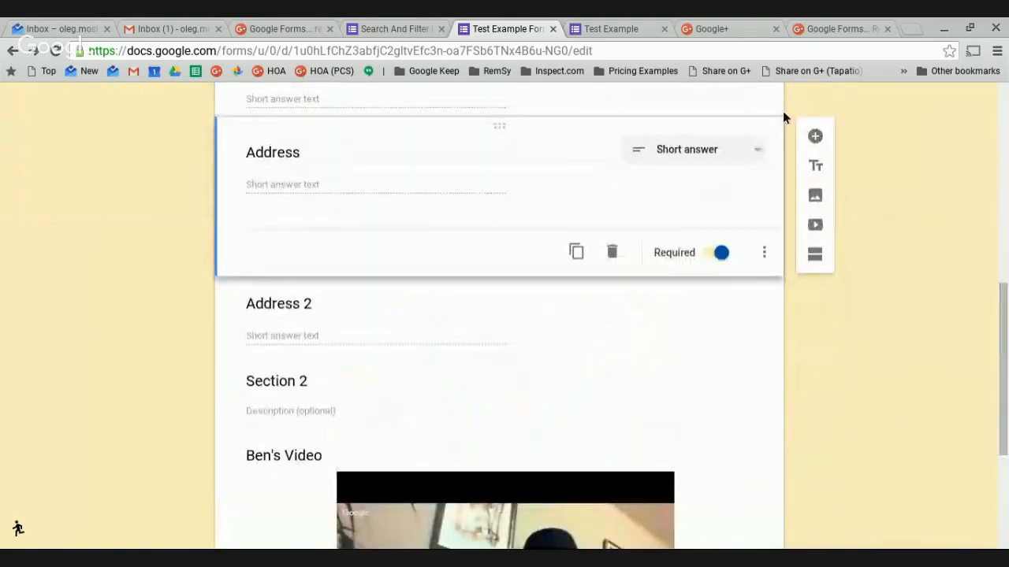
scroll(844, 218, up, 5)
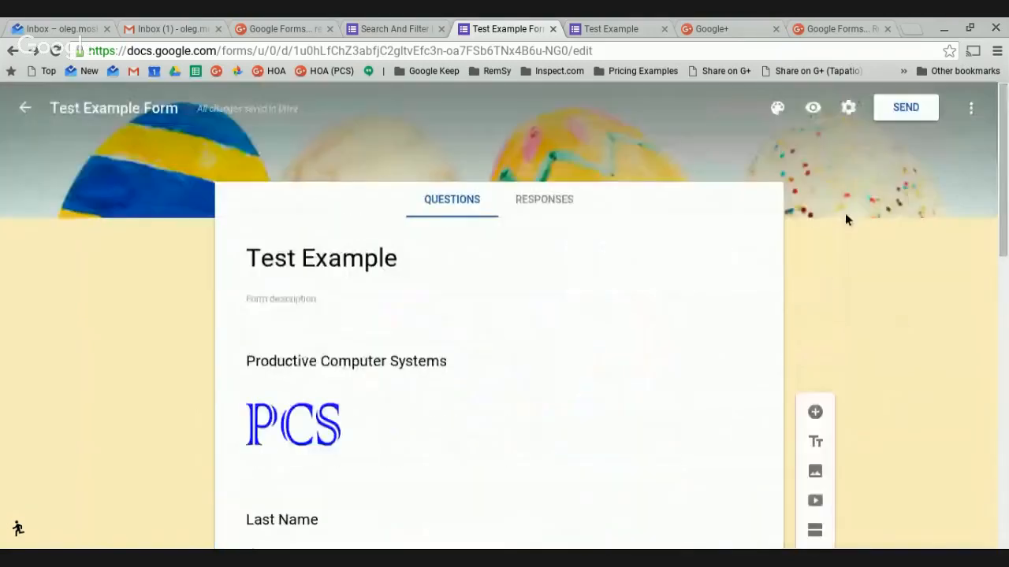
Open the form preview as respondents see it.
click(816, 108)
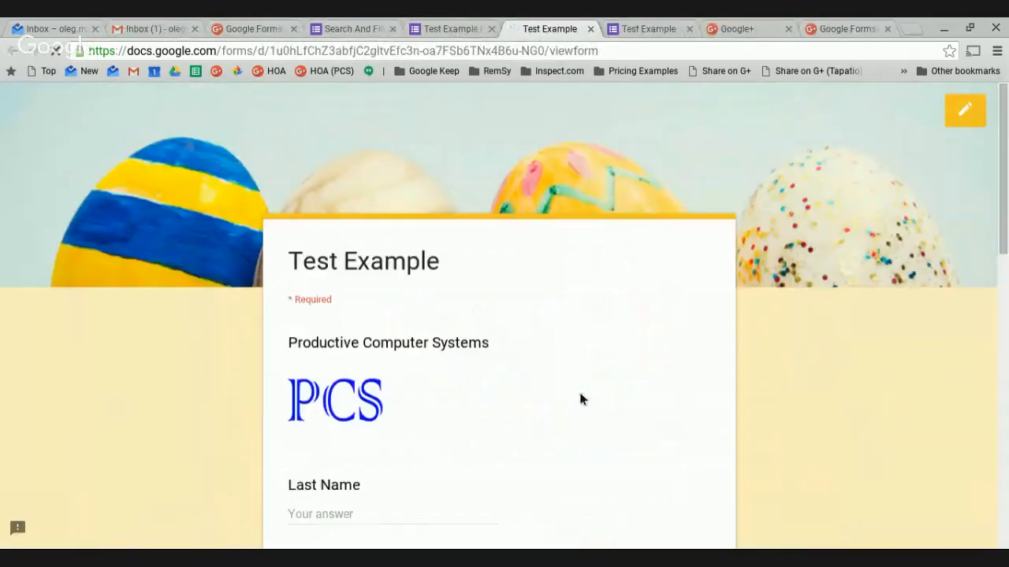
scroll(580, 399, down, 2)
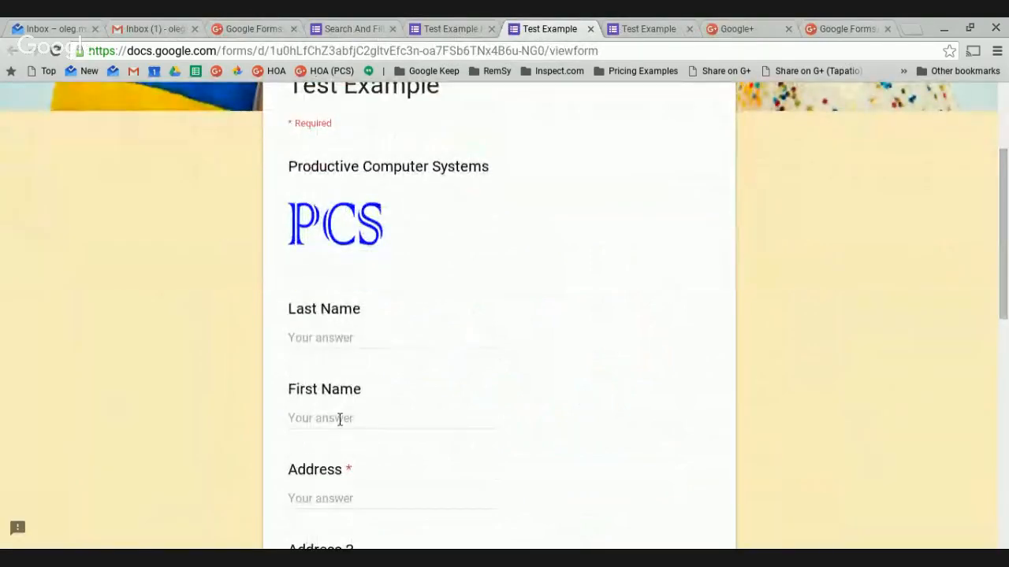
scroll(407, 396, down, 2)
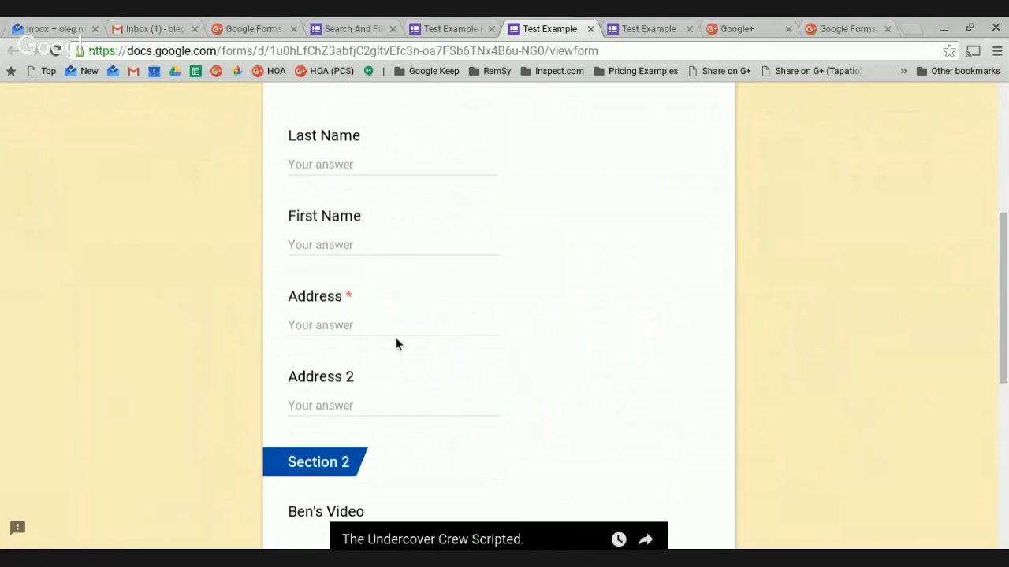
scroll(395, 341, up, 2)
scroll(393, 337, up, 3)
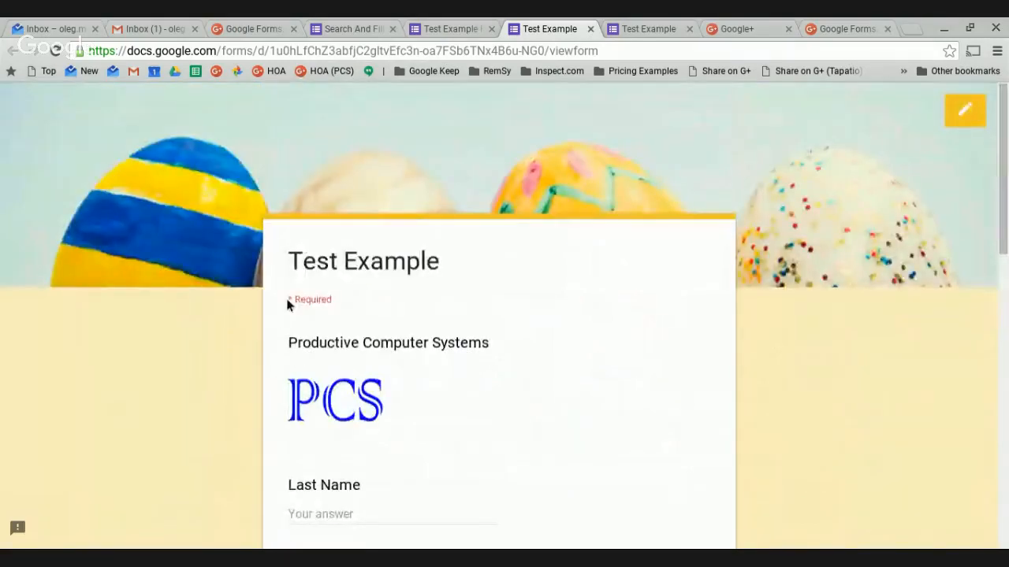
scroll(480, 378, down, 7)
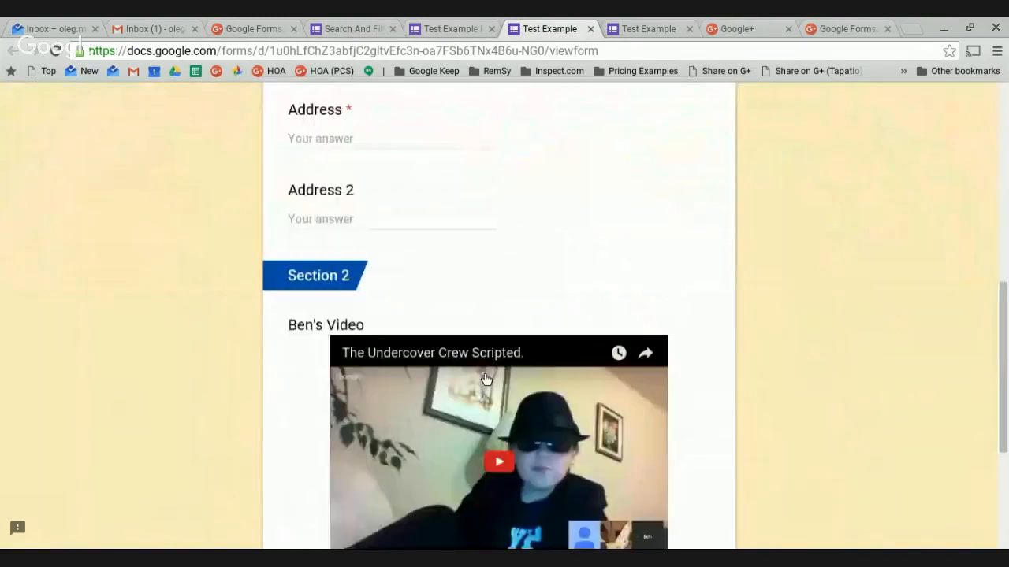
scroll(485, 379, down, 3)
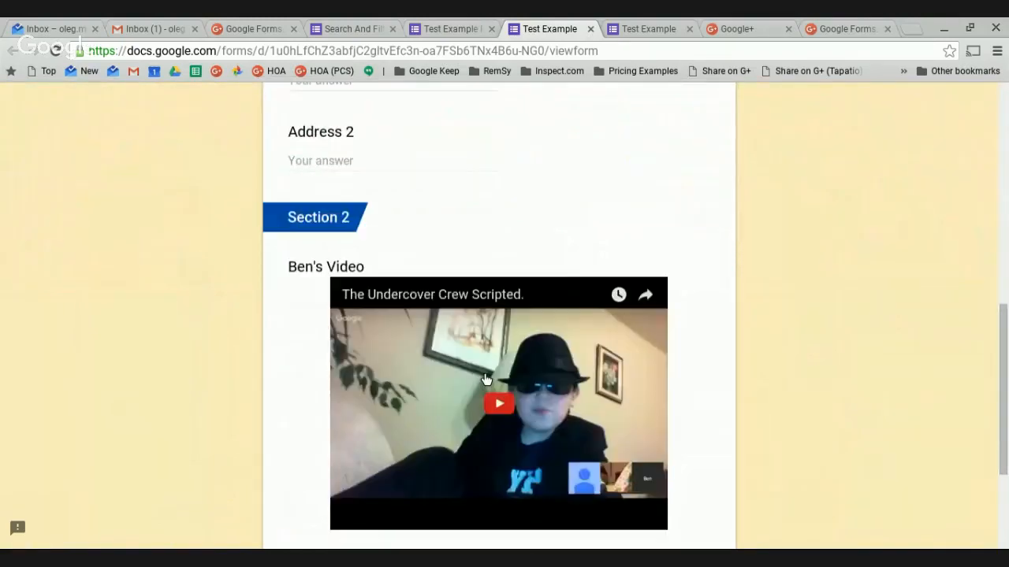
scroll(481, 377, up, 10)
scroll(480, 379, down, 3)
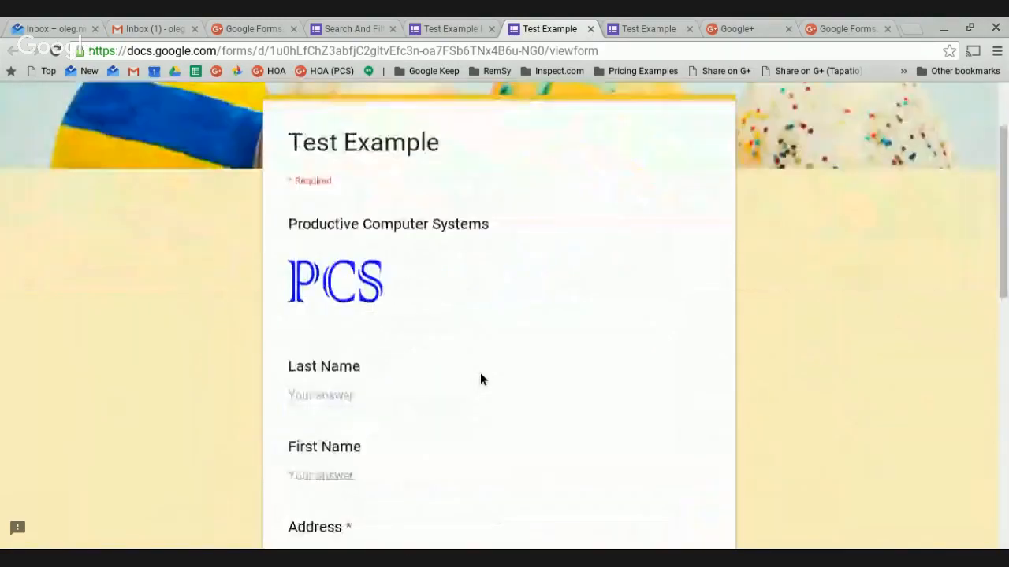
Submit the preview with Address blank to trigger 'This is a required question'.
click(398, 264)
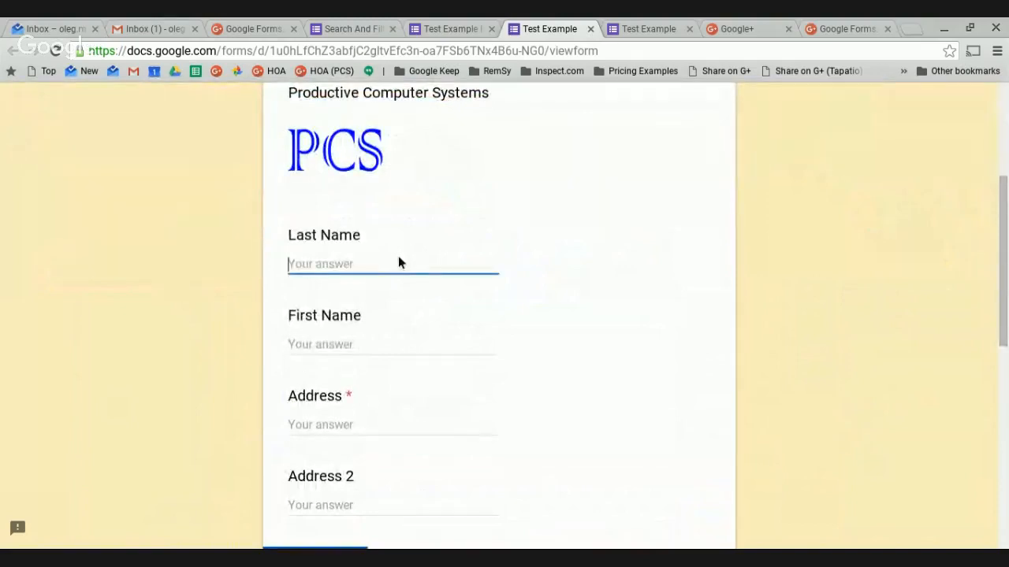
scroll(394, 414, down, 6)
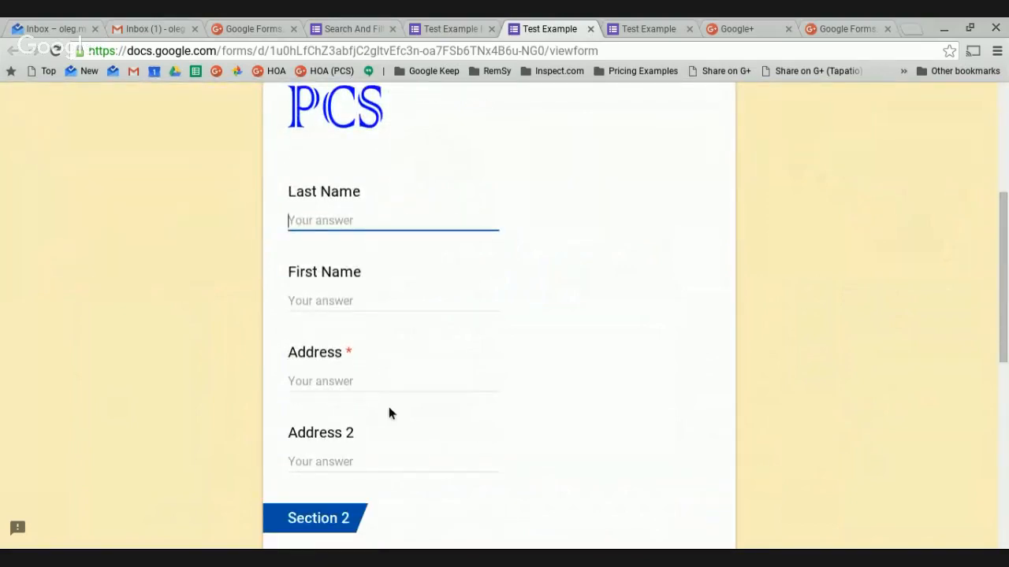
click(326, 389)
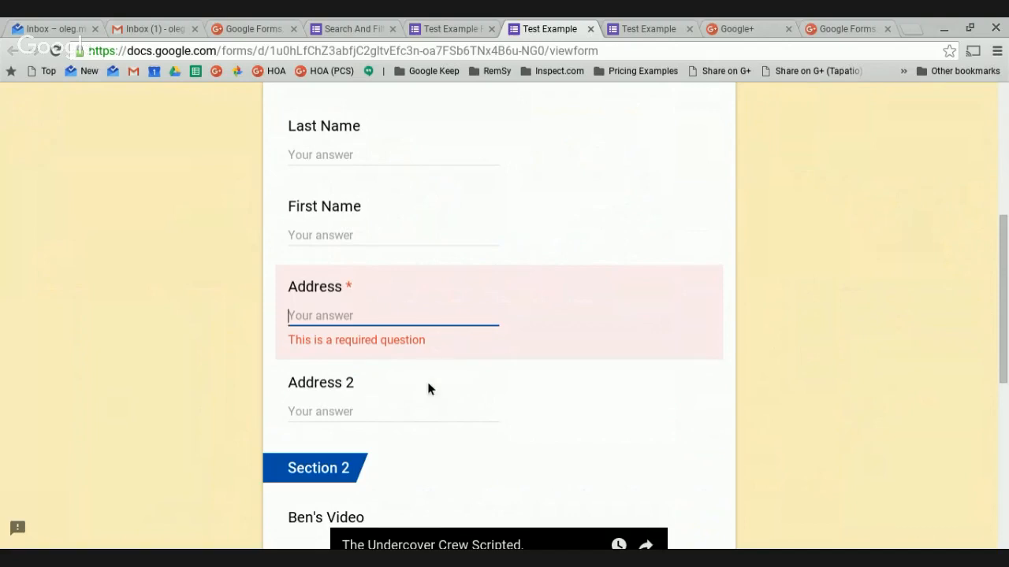
scroll(428, 389, up, 4)
scroll(428, 389, up, 1)
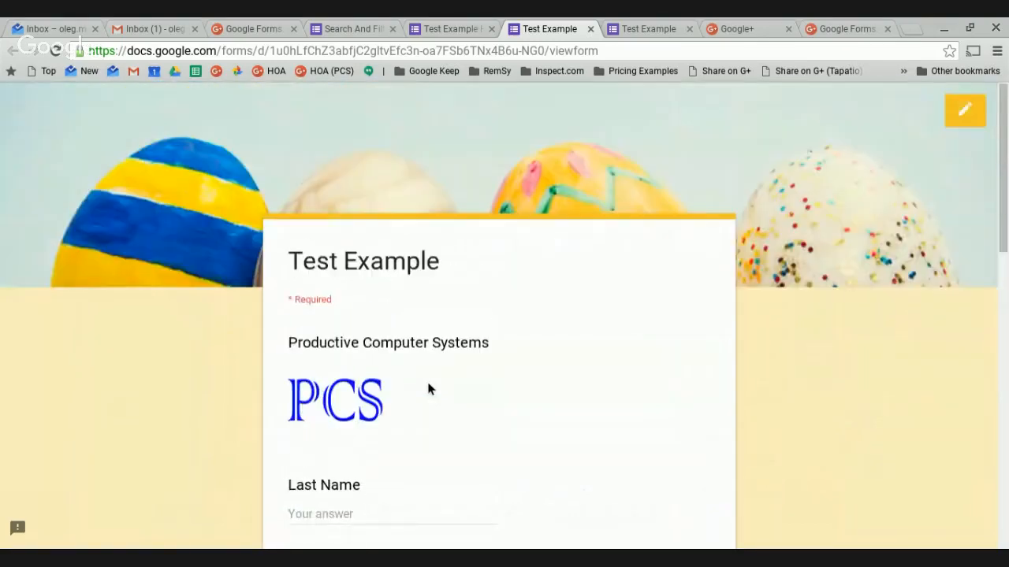
scroll(428, 390, down, 3)
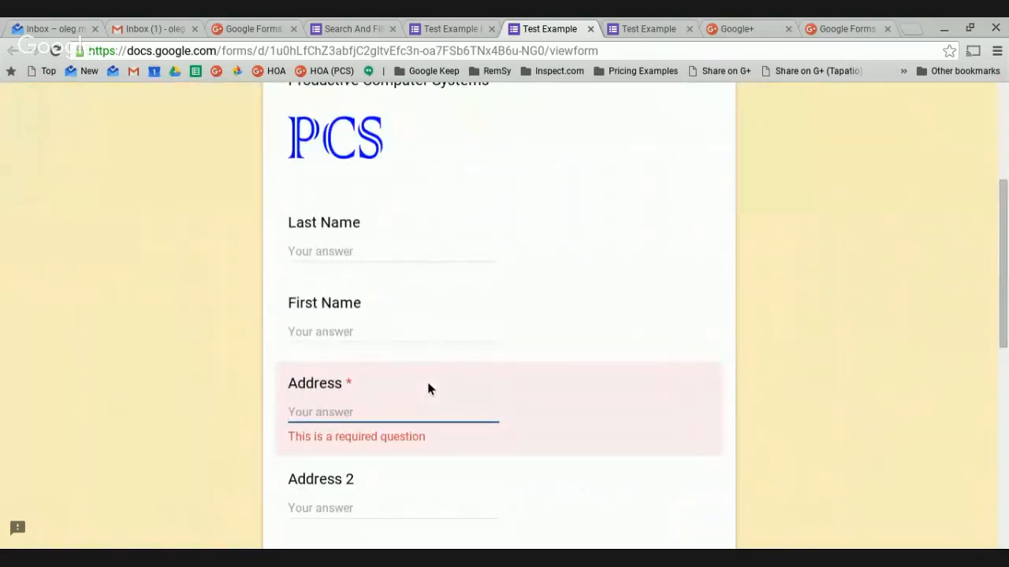
scroll(428, 390, down, 1)
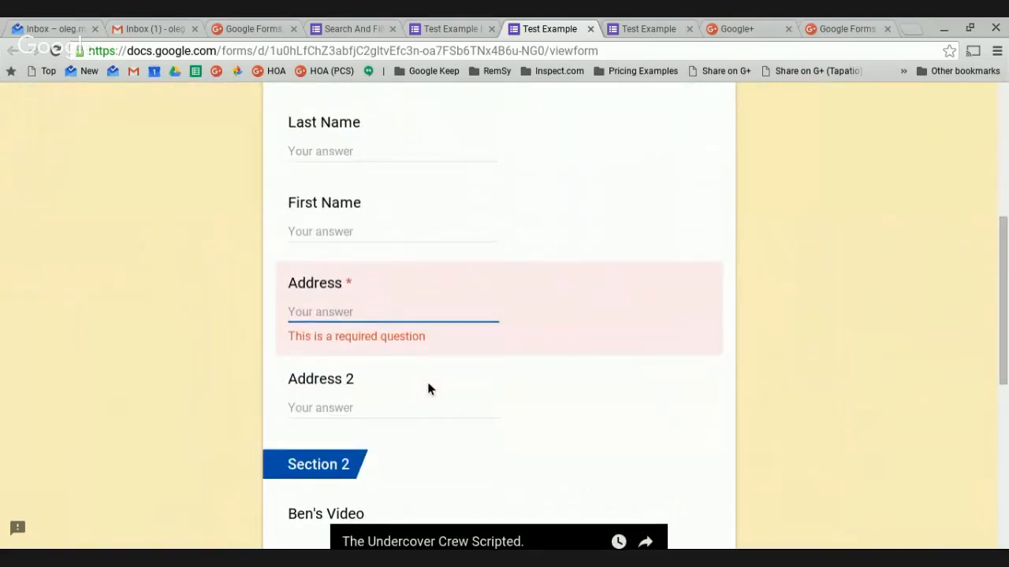
scroll(428, 390, up, 1)
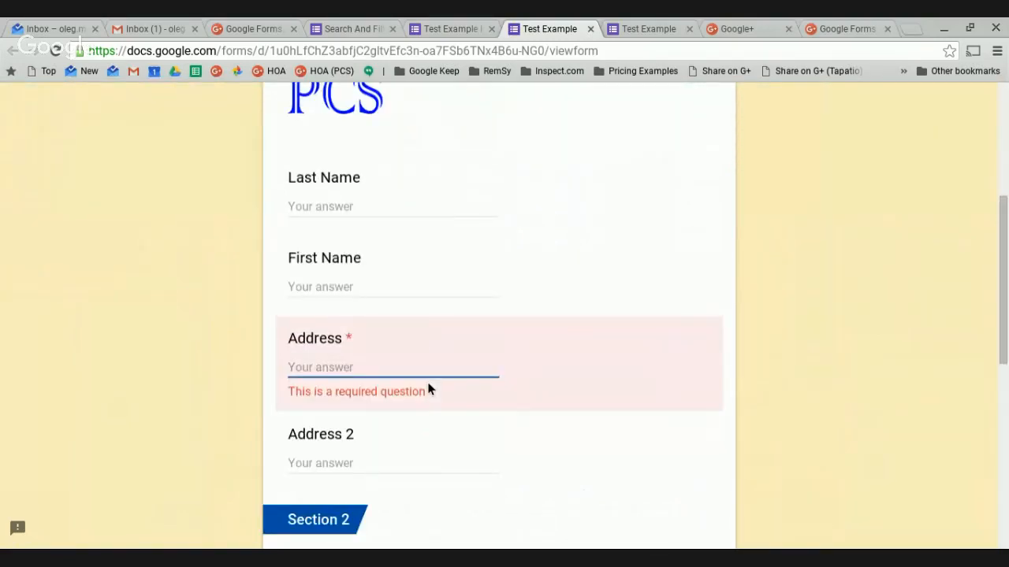
scroll(468, 385, down, 2)
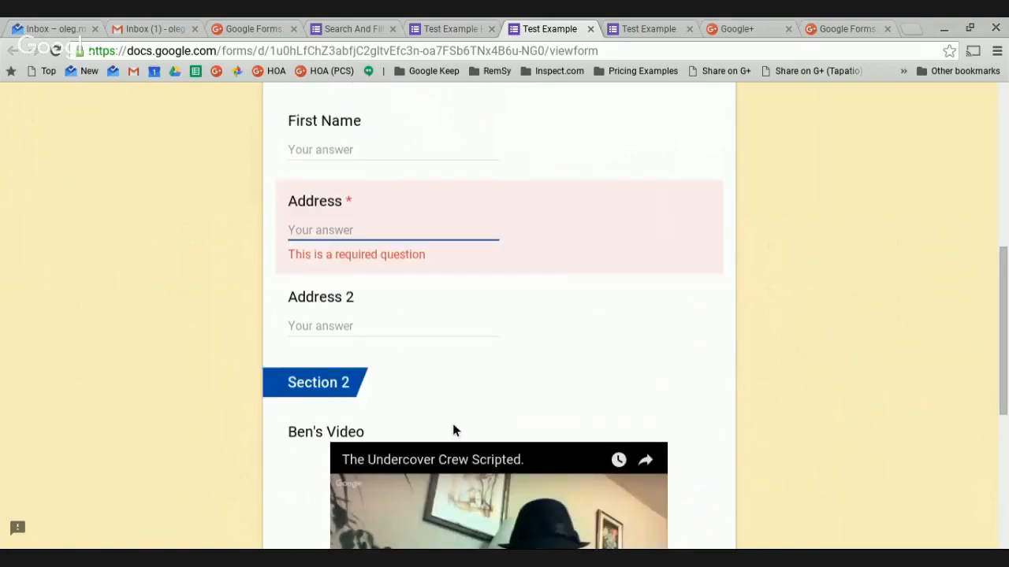
scroll(610, 250, up, 8)
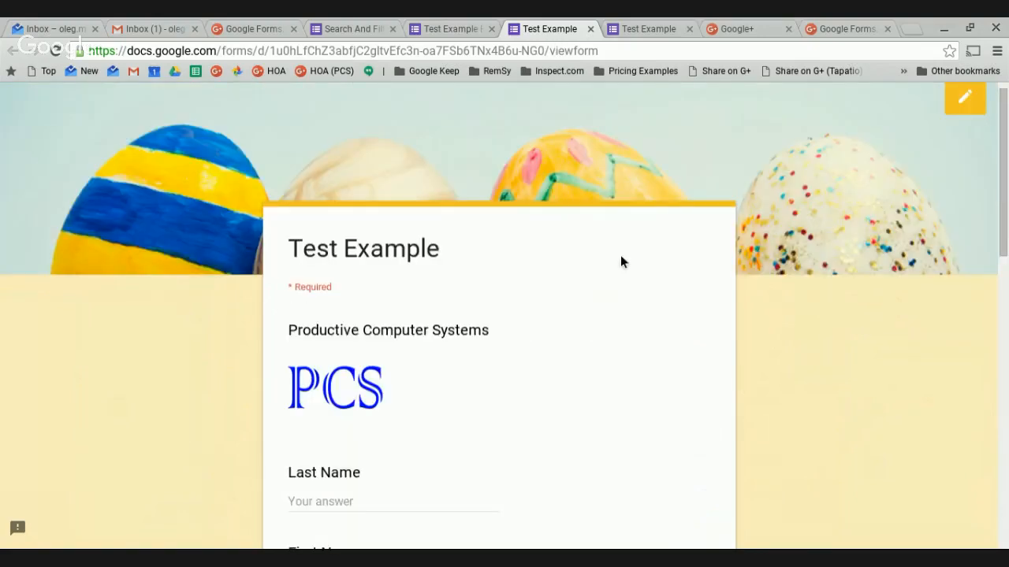
Back in the editor, duplicate Address 2 and retitle the copy 'Email'.
click(977, 112)
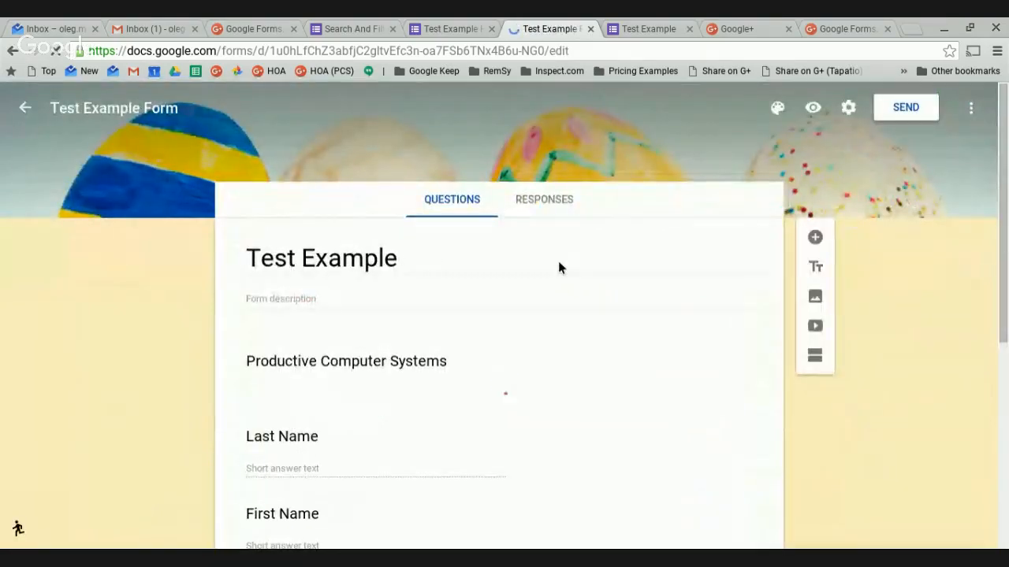
scroll(503, 367, down, 4)
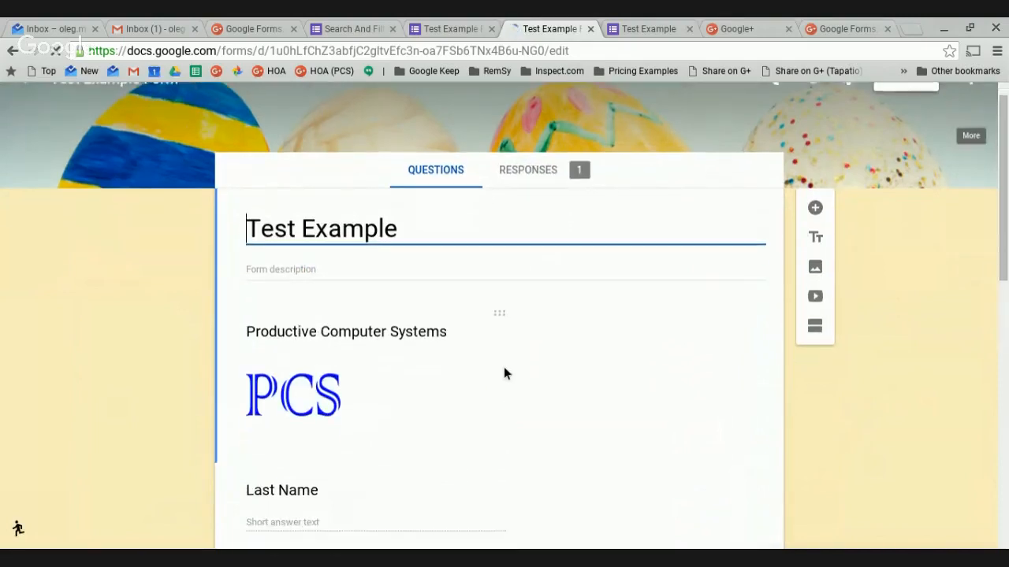
scroll(510, 361, down, 4)
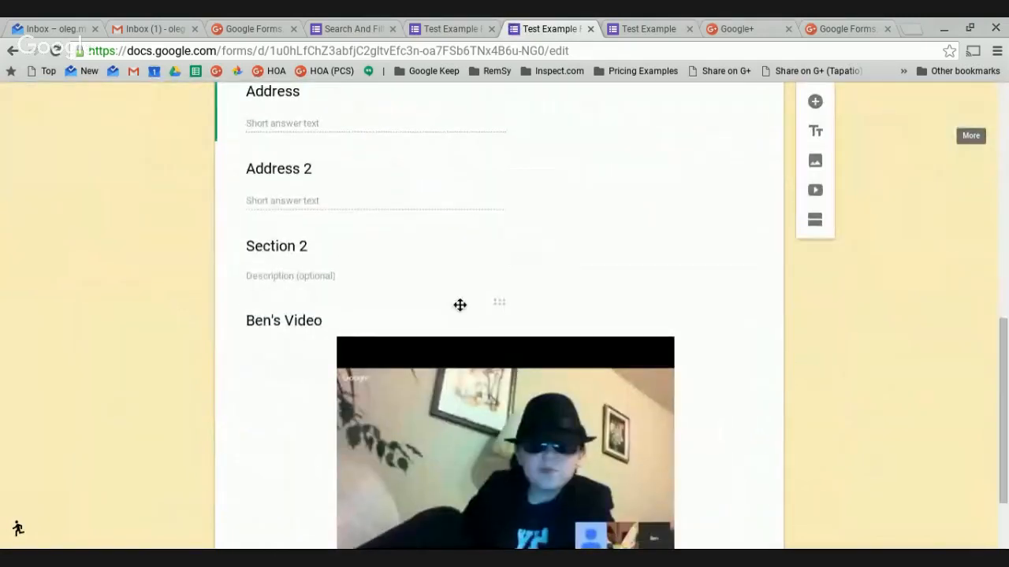
click(428, 193)
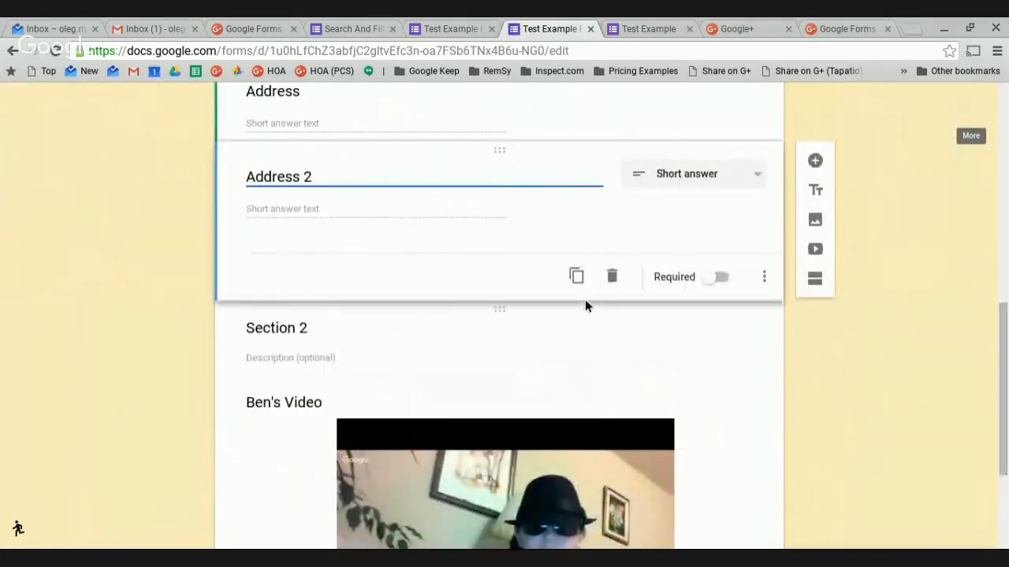
click(575, 278)
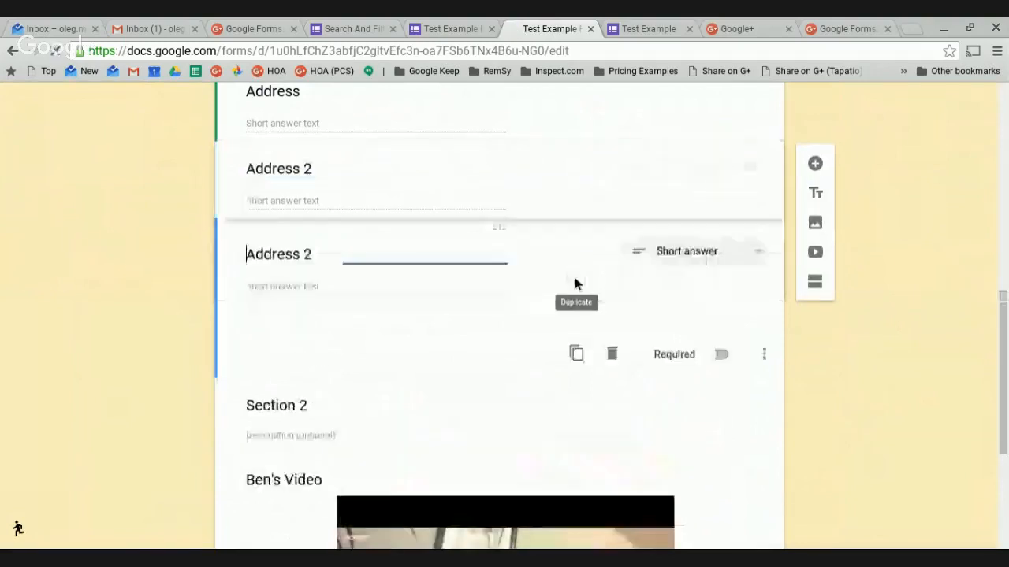
click(319, 254)
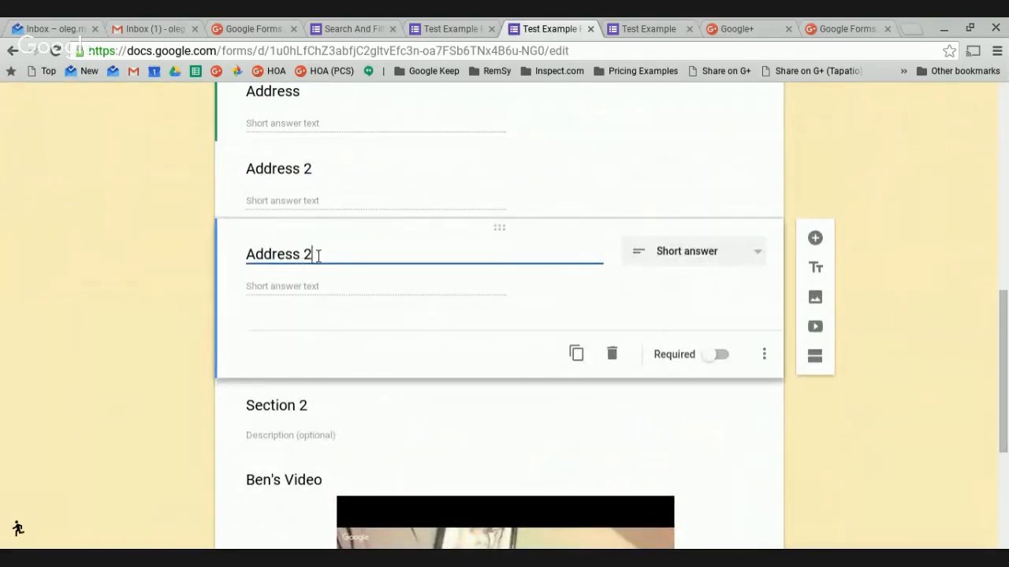
drag(315, 255, 242, 264)
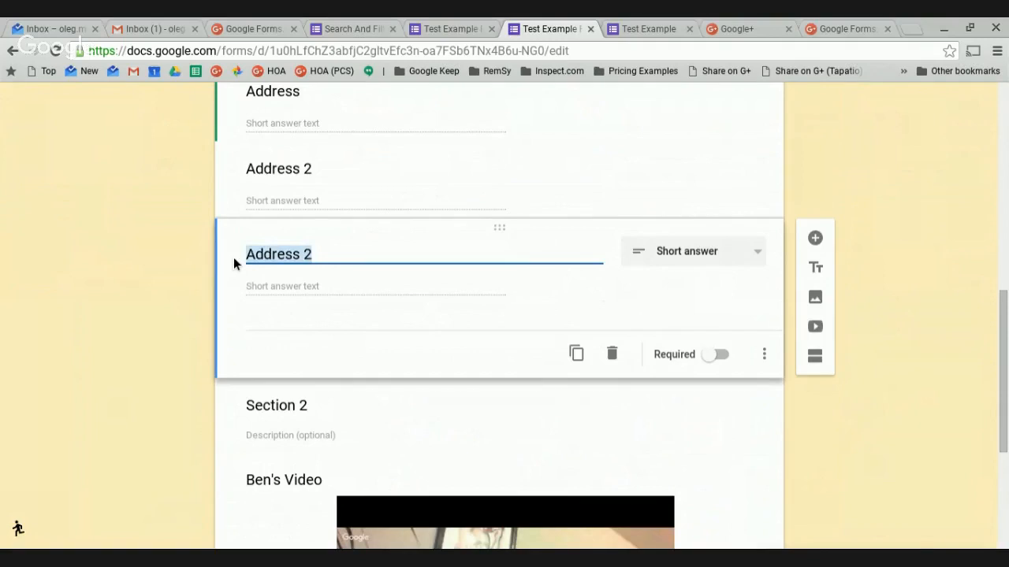
text(Email)
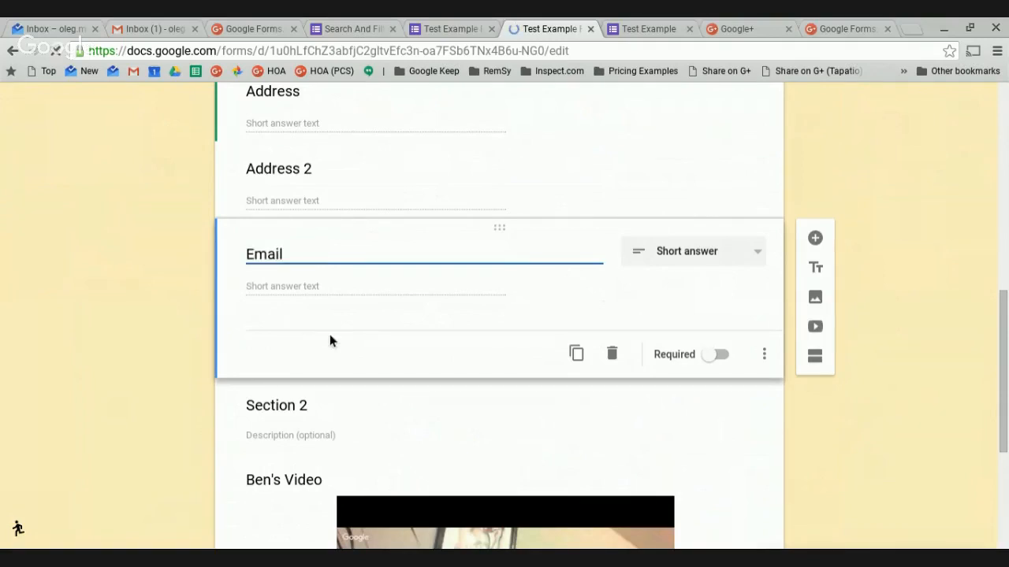
Add Text validation requiring an email address, with error 'Please enter a valid email address'.
click(765, 354)
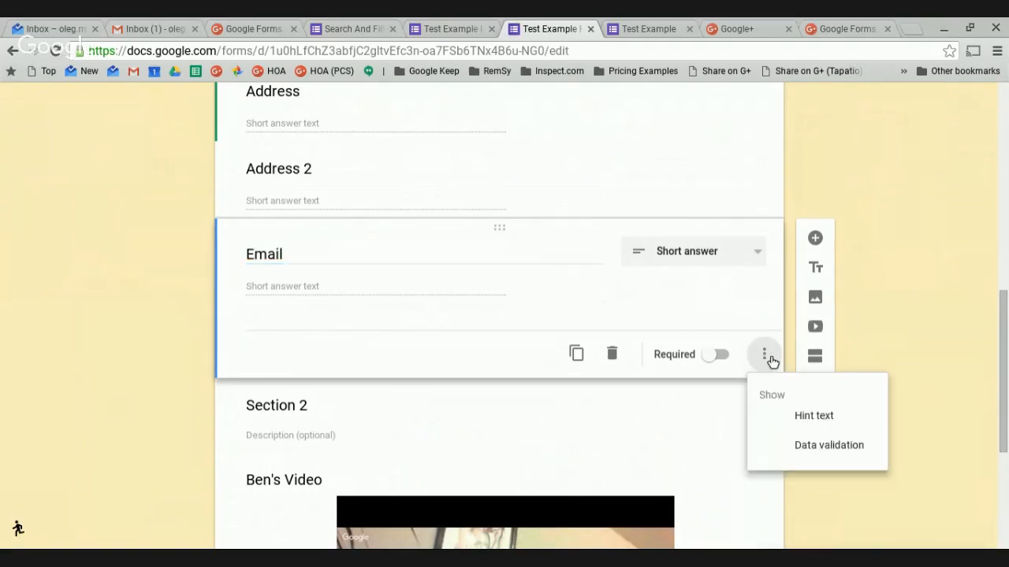
click(850, 455)
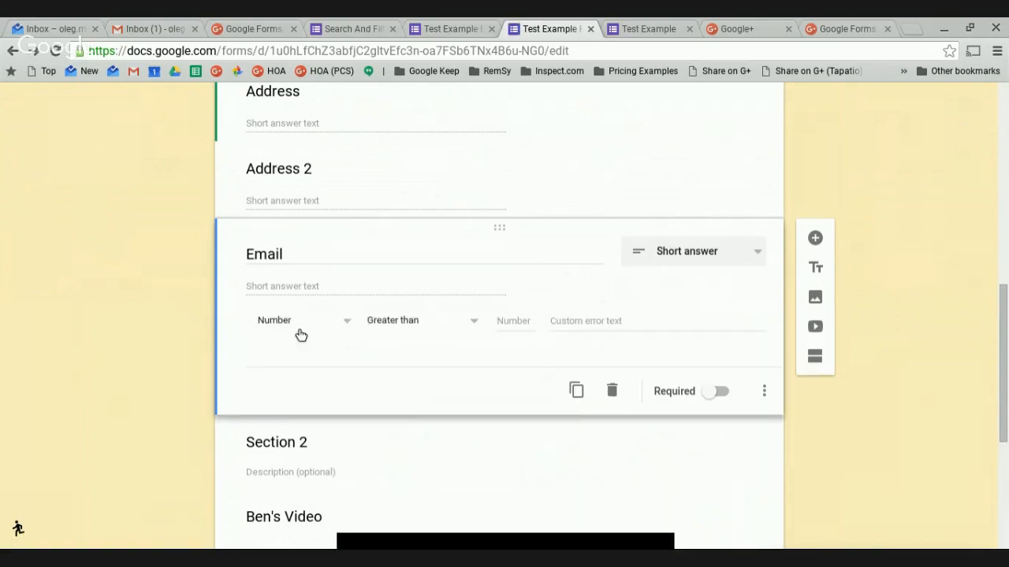
click(354, 326)
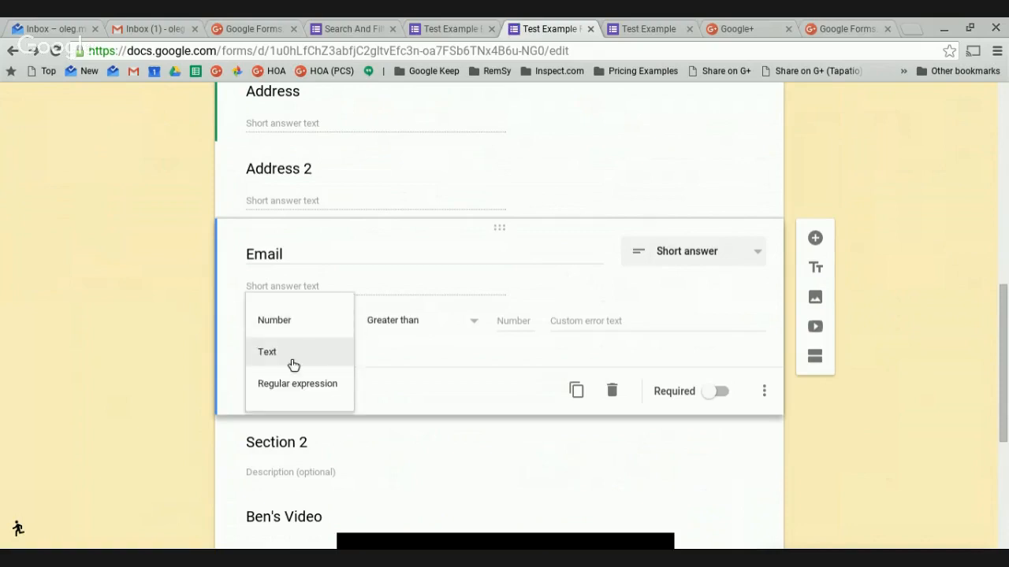
click(291, 361)
click(450, 327)
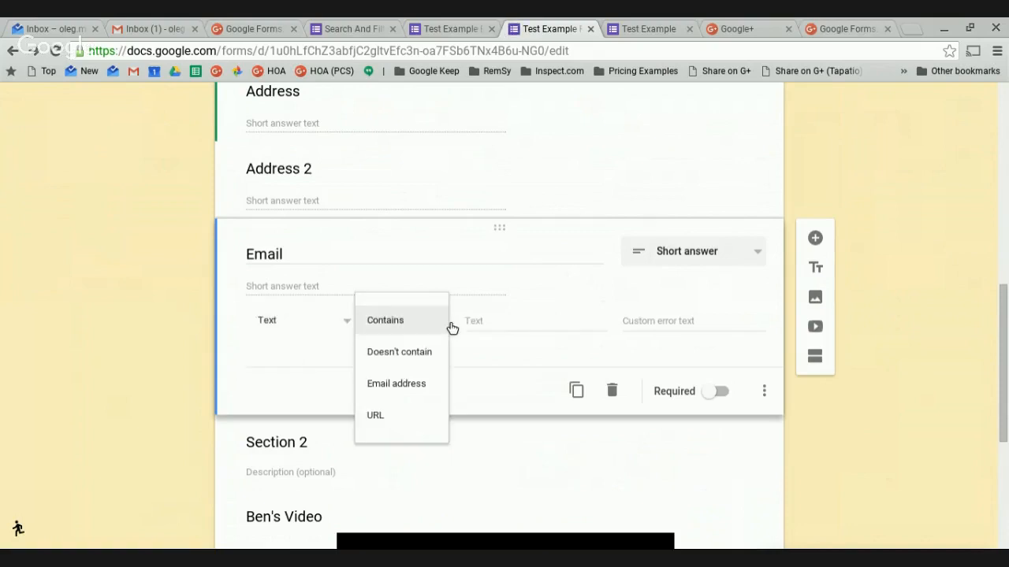
click(398, 385)
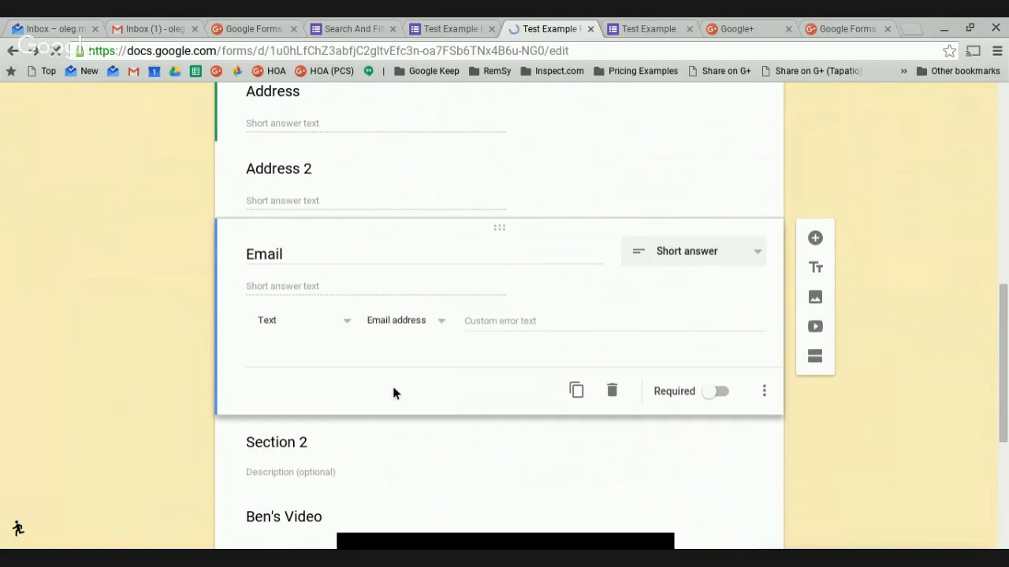
click(496, 331)
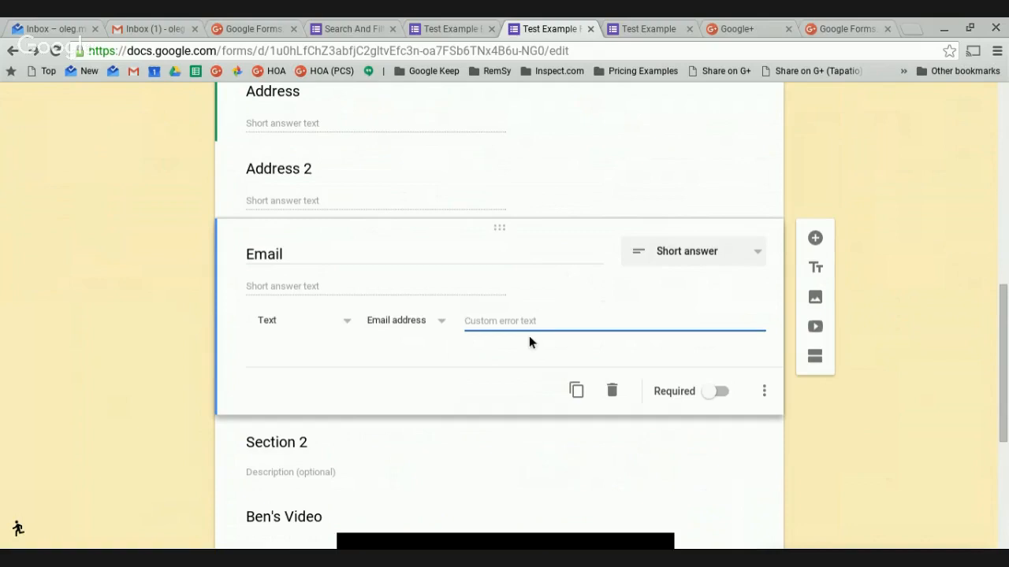
text(Please enter a valid email address)
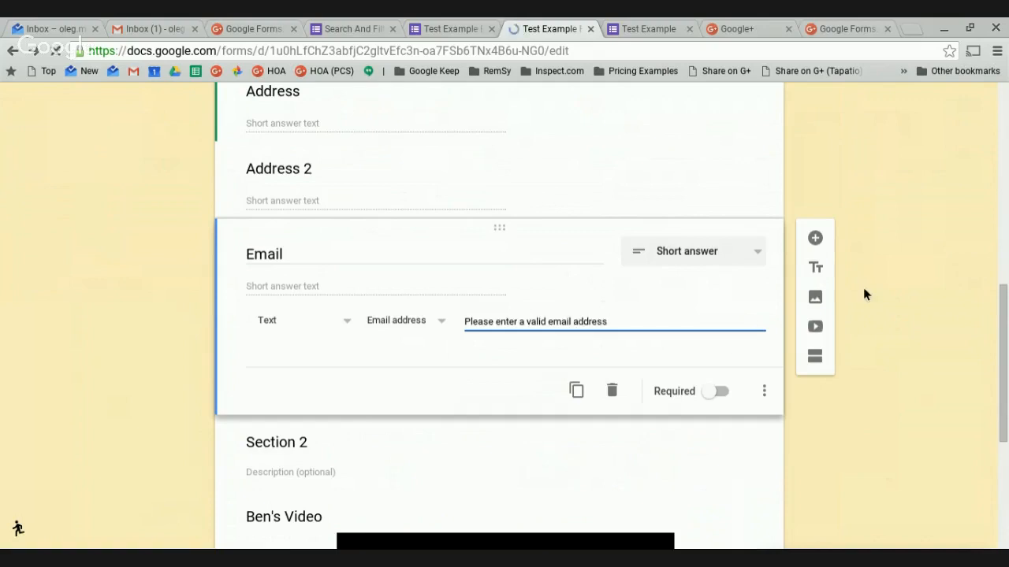
click(901, 283)
scroll(657, 210, up, 15)
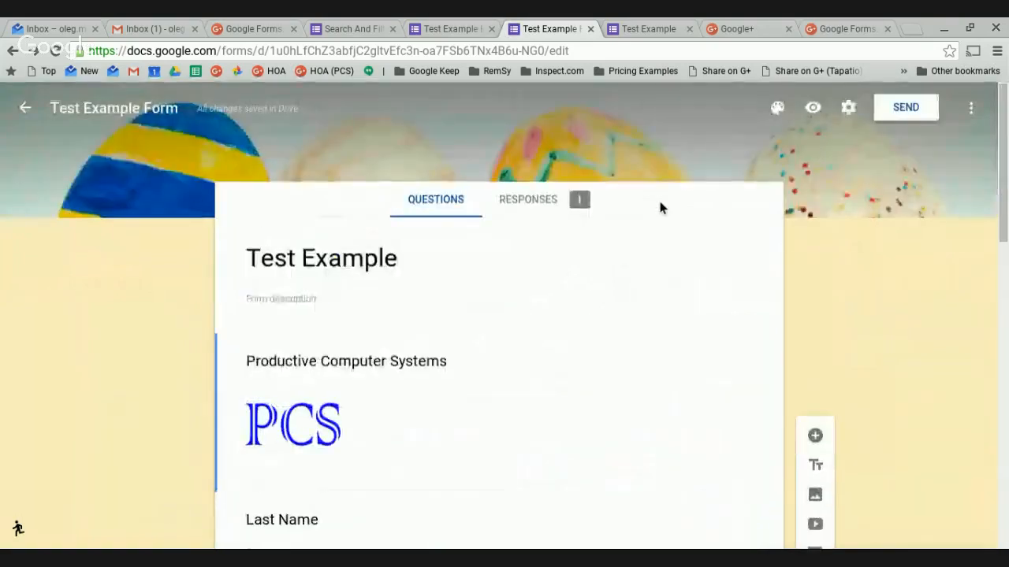
Preview the form, start typing an email answer, then delete the incomplete entry.
click(814, 110)
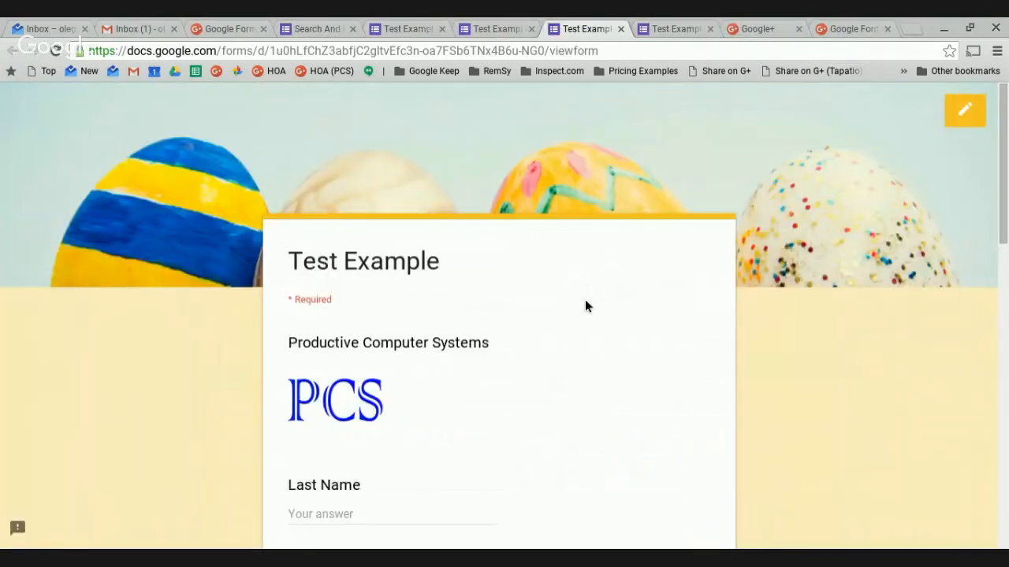
scroll(551, 355, down, 4)
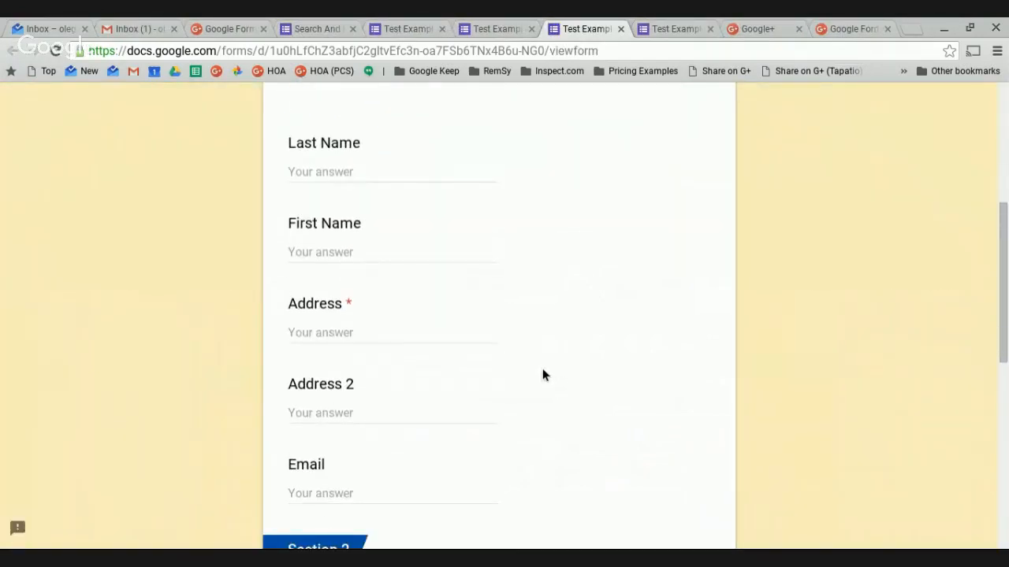
scroll(543, 375, down, 1)
click(342, 457)
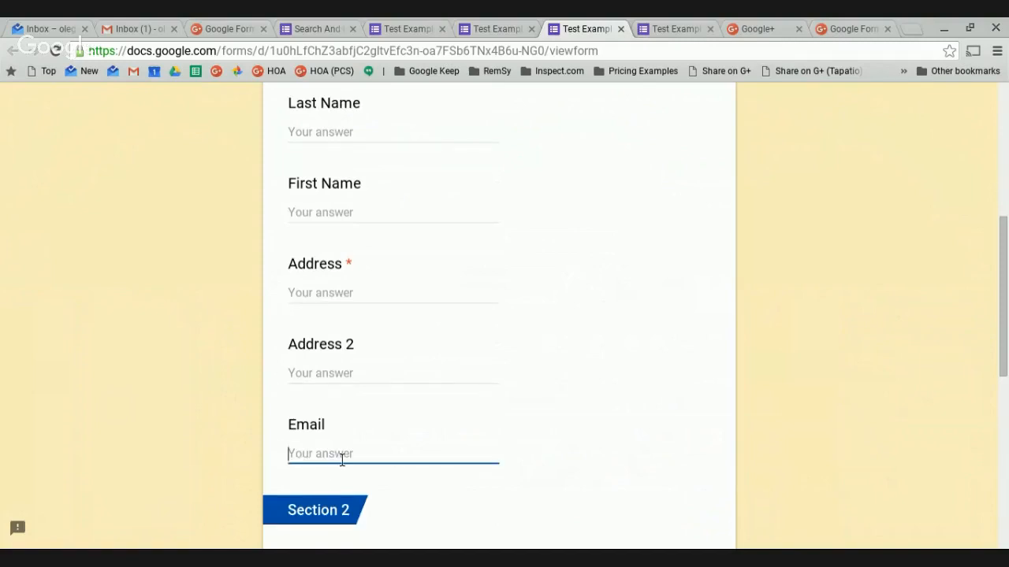
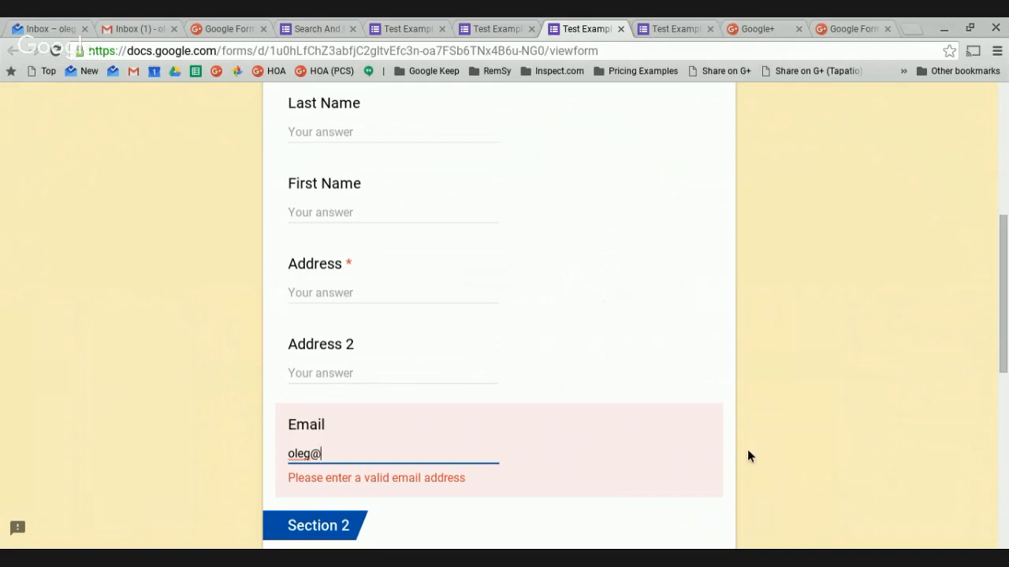
scroll(749, 455, down, 3)
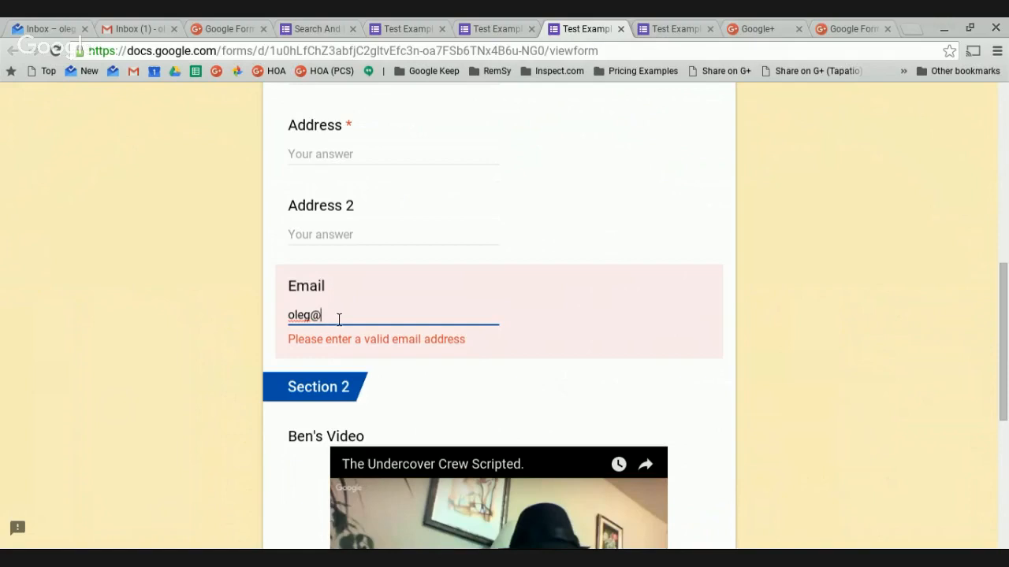
drag(338, 319, 270, 320)
key(BackSpace)
Fill the name, address and email answers from the saved autofill suggestion.
click(335, 238)
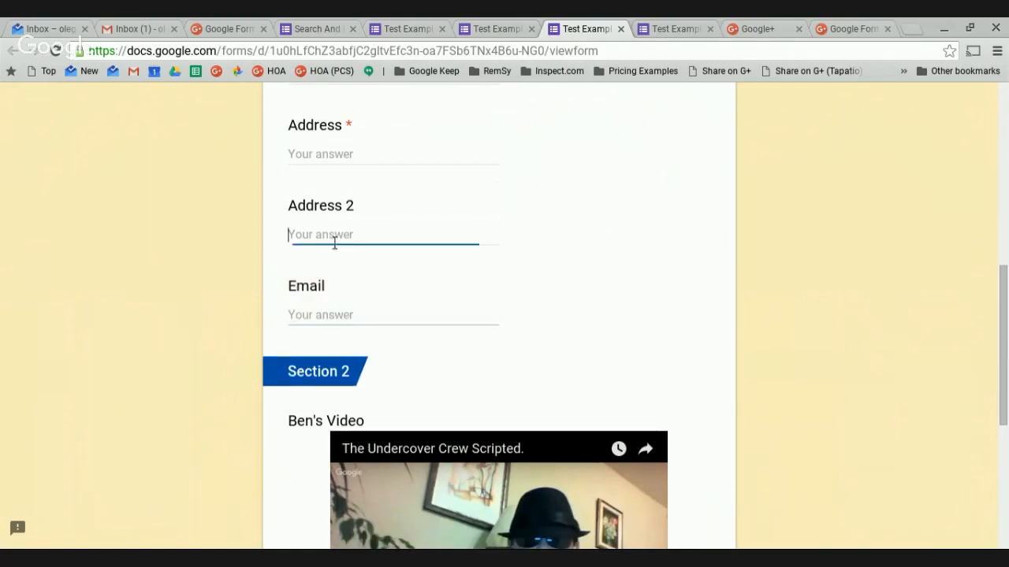
click(315, 316)
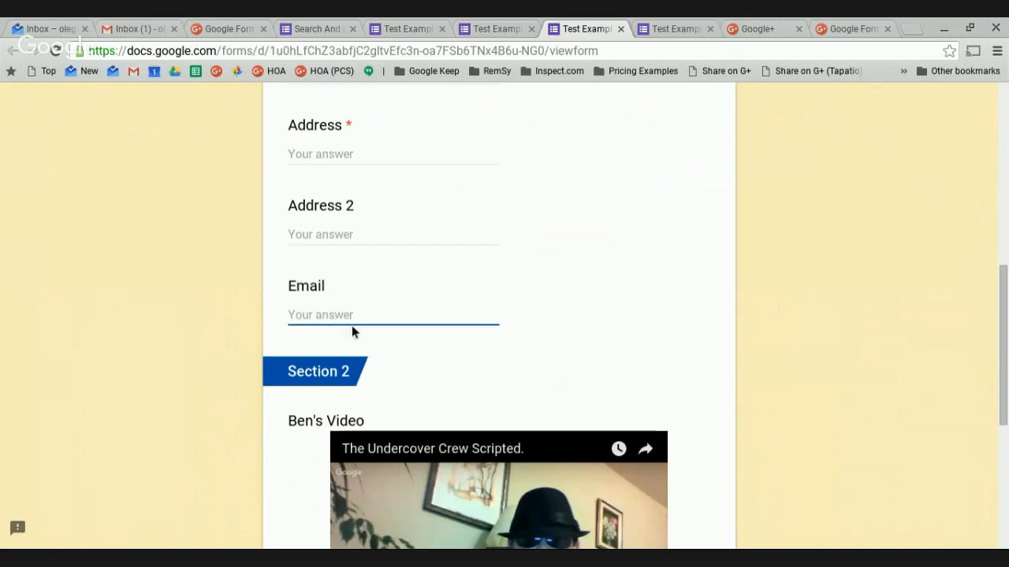
text(o)
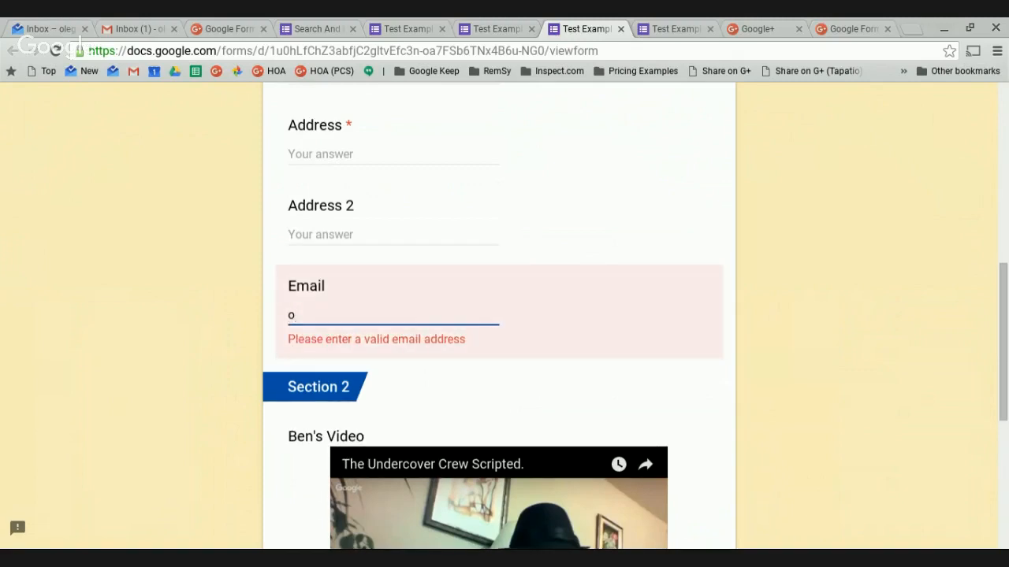
key(Down)
key(Return)
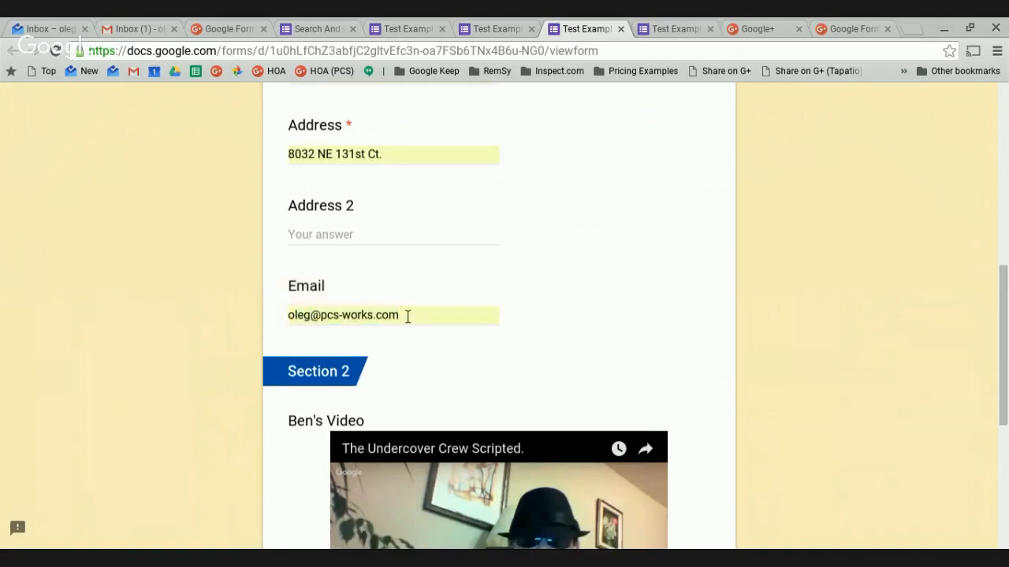
scroll(458, 355, up, 7)
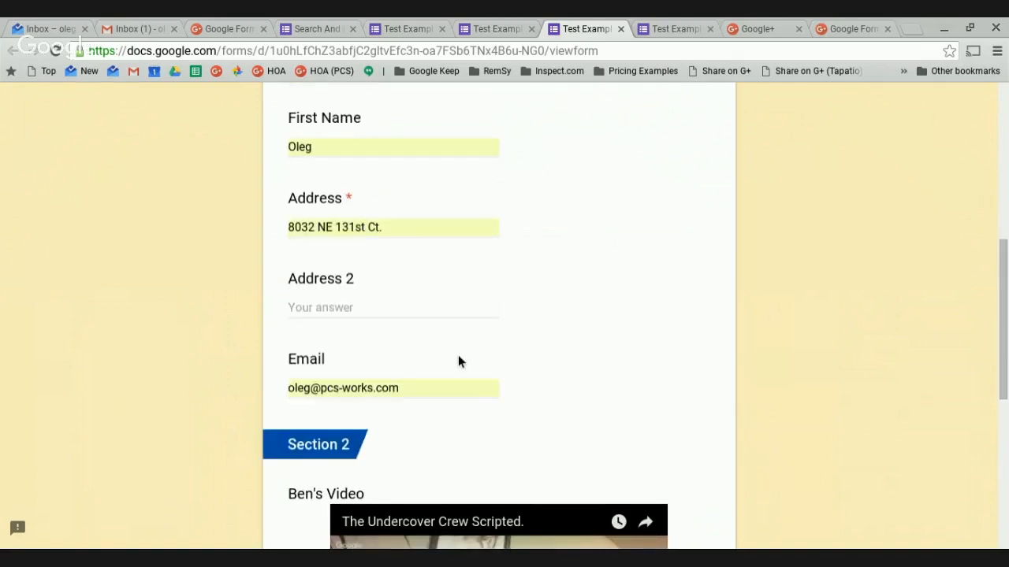
scroll(458, 359, down, 2)
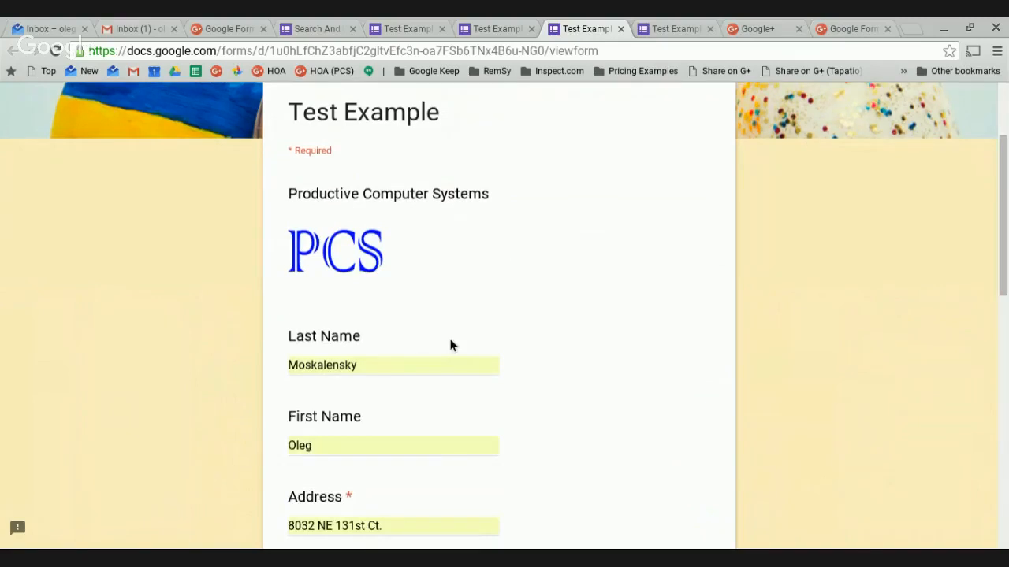
scroll(541, 315, up, 2)
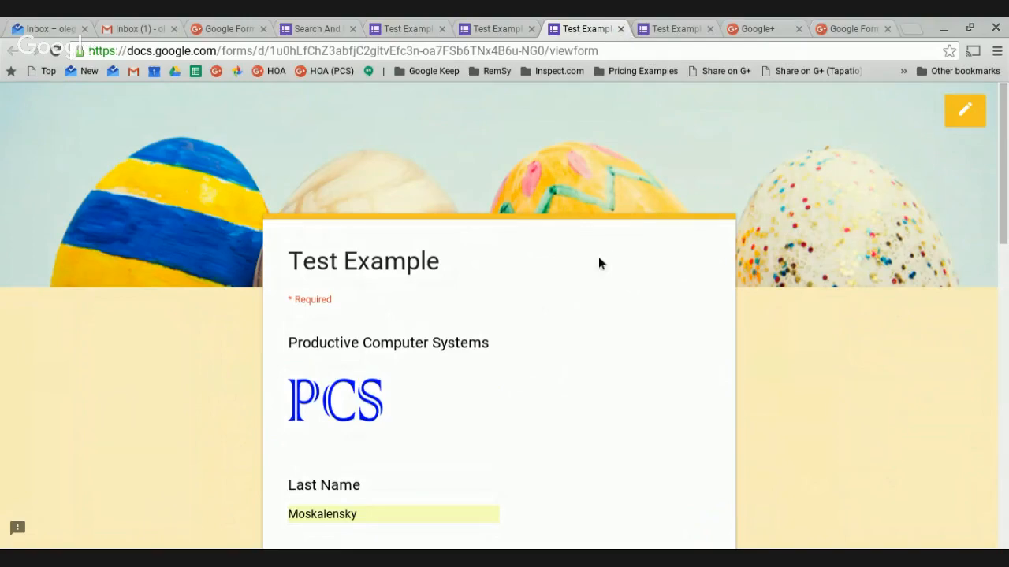
scroll(591, 288, down, 4)
scroll(591, 288, down, 7)
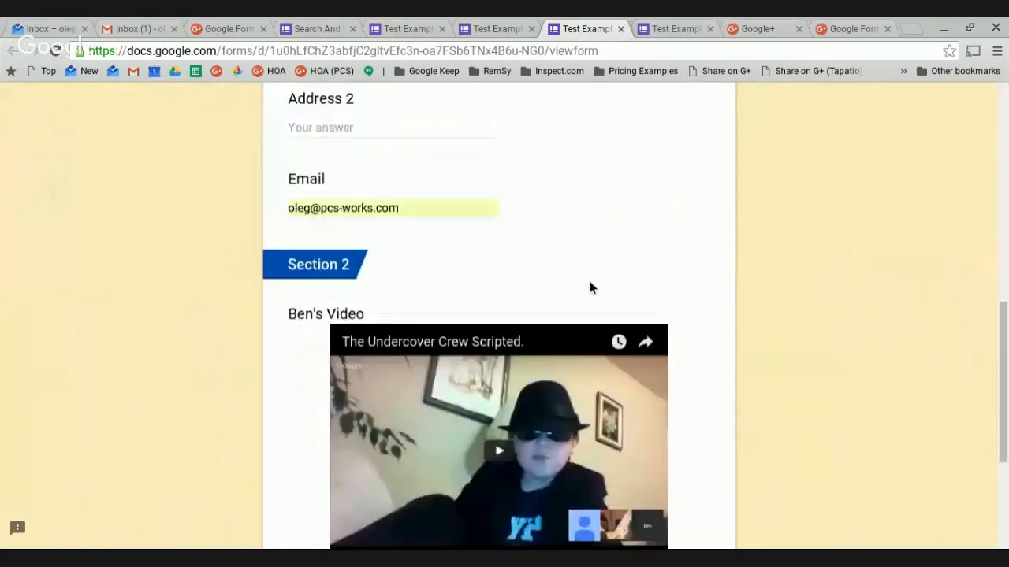
scroll(591, 288, up, 11)
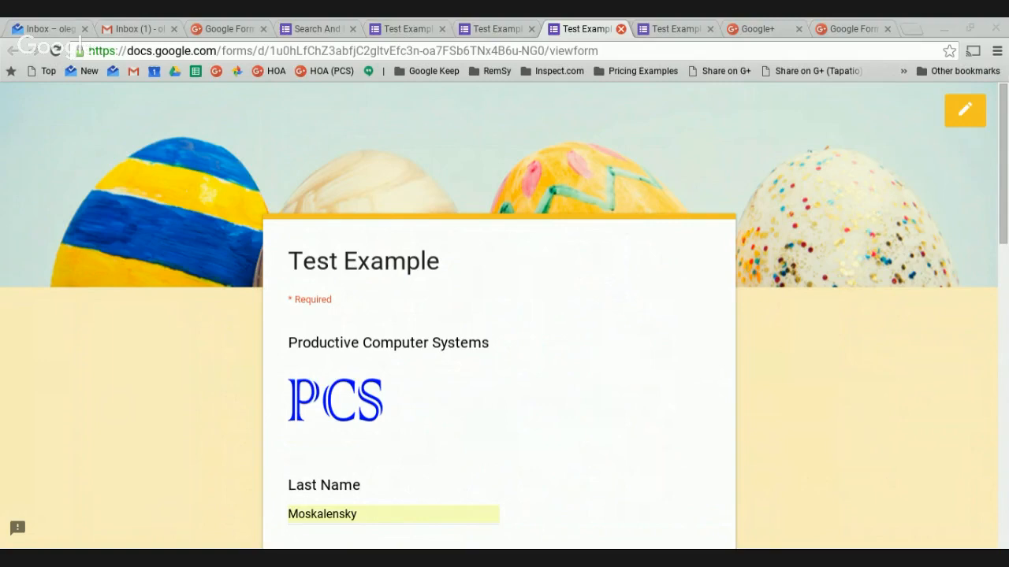
Close the Test Example preview and return to the Search And Filter Email editor.
click(621, 28)
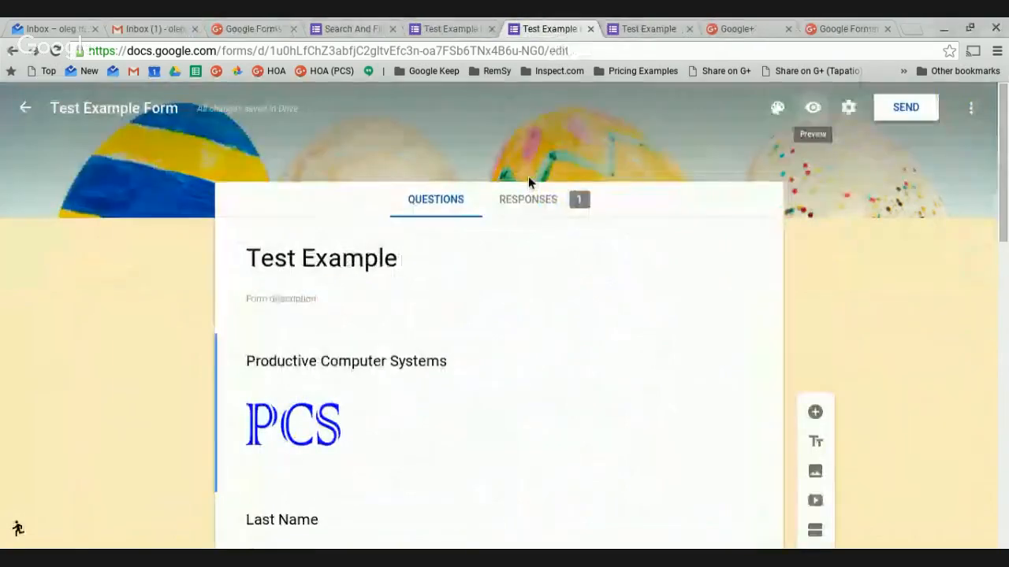
click(347, 29)
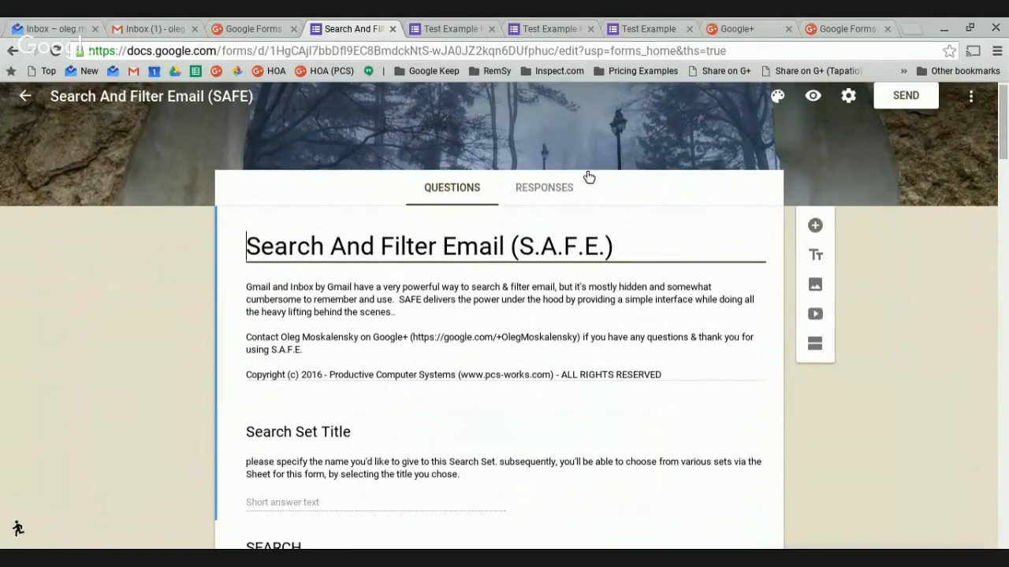
scroll(863, 278, down, 4)
scroll(863, 278, up, 4)
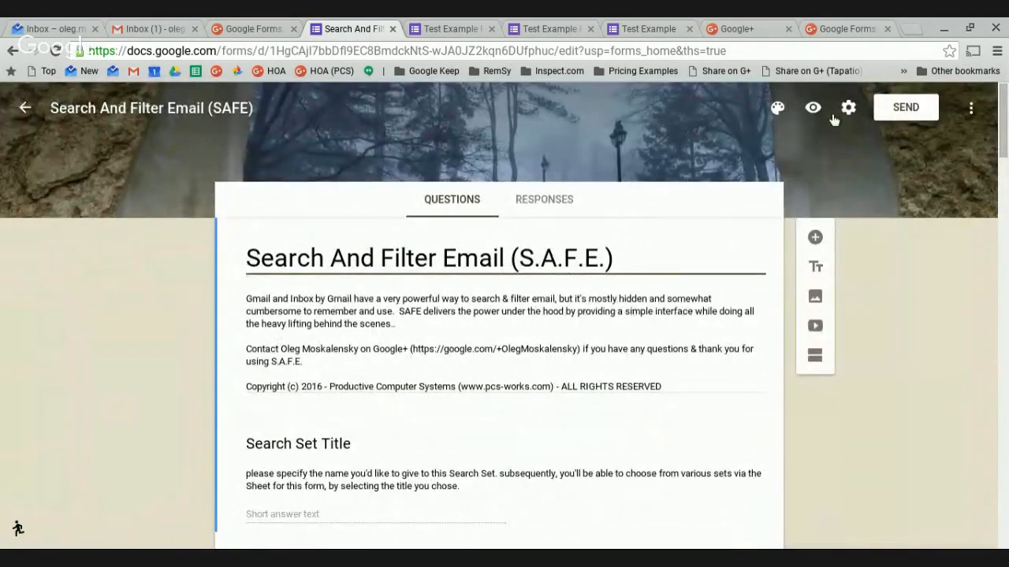
Preview the S.A.F.E. form and scroll down to the Search Set Title field.
click(813, 108)
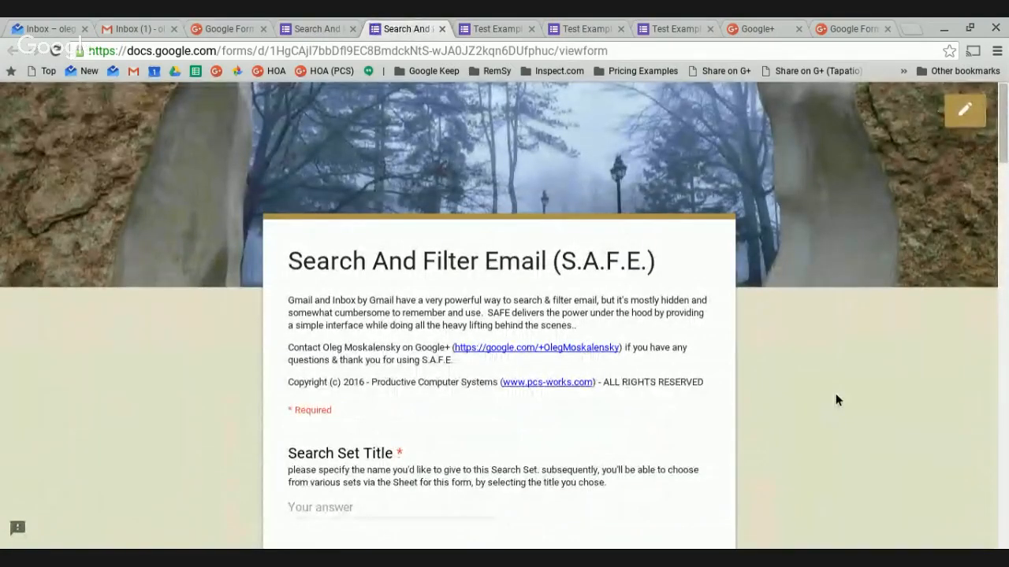
scroll(836, 395, down, 1)
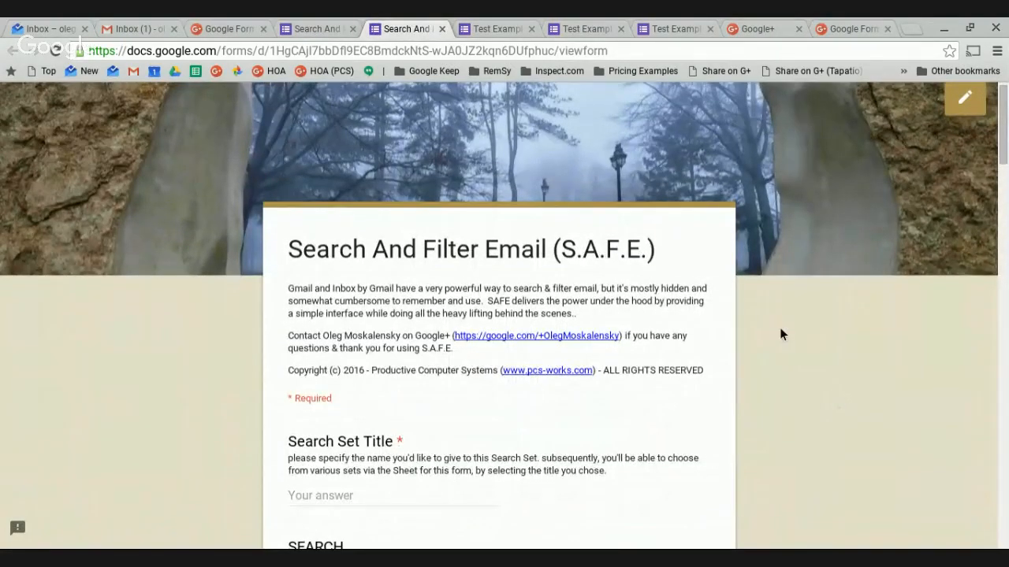
scroll(780, 331, down, 15)
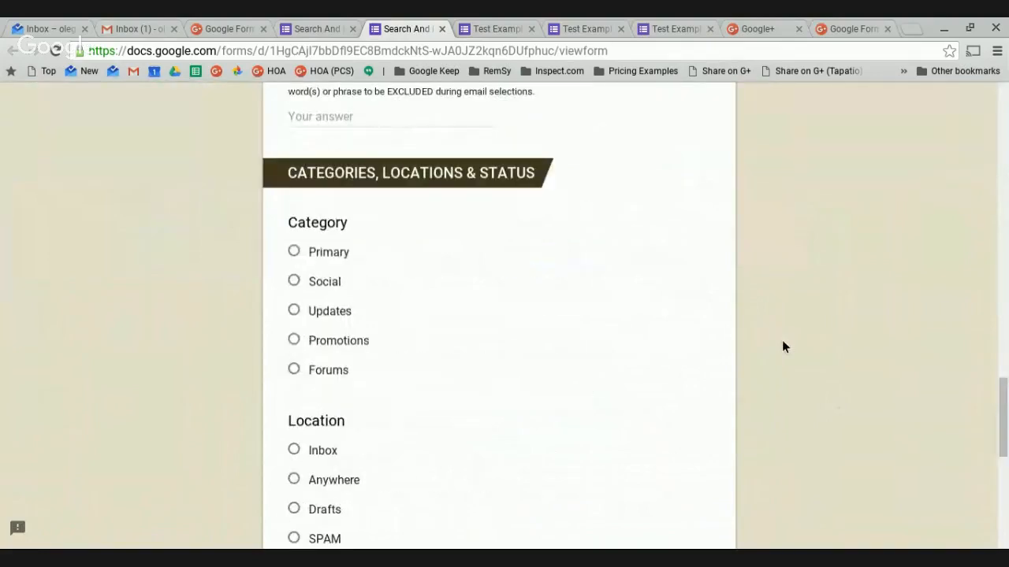
scroll(782, 344, down, 5)
scroll(782, 344, up, 20)
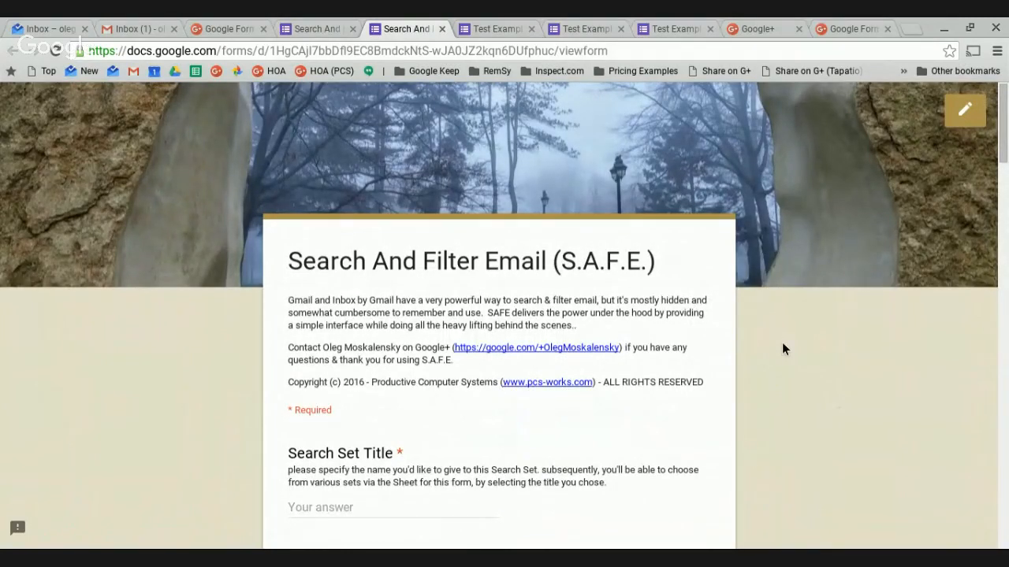
scroll(725, 356, down, 1)
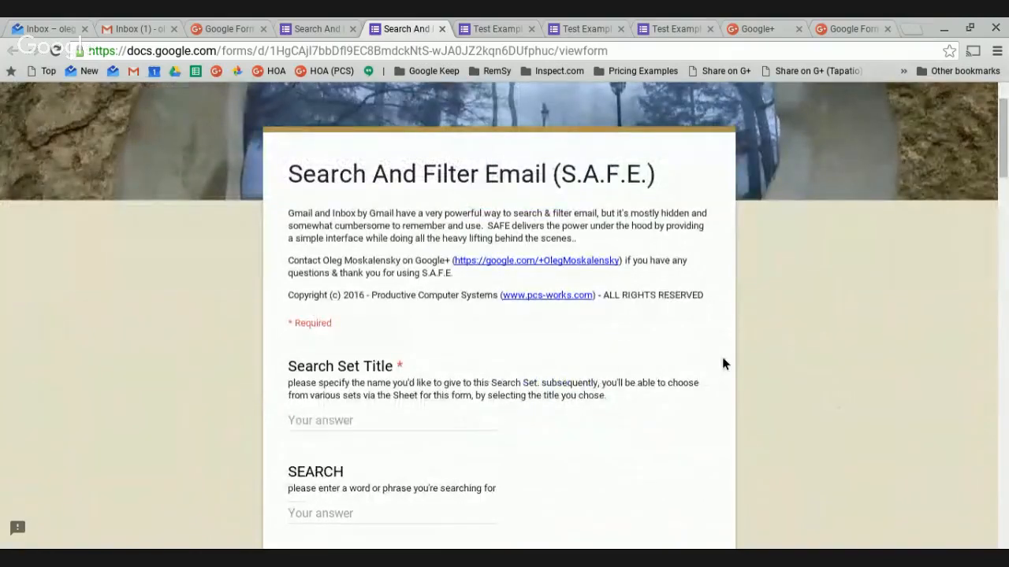
scroll(723, 363, down, 1)
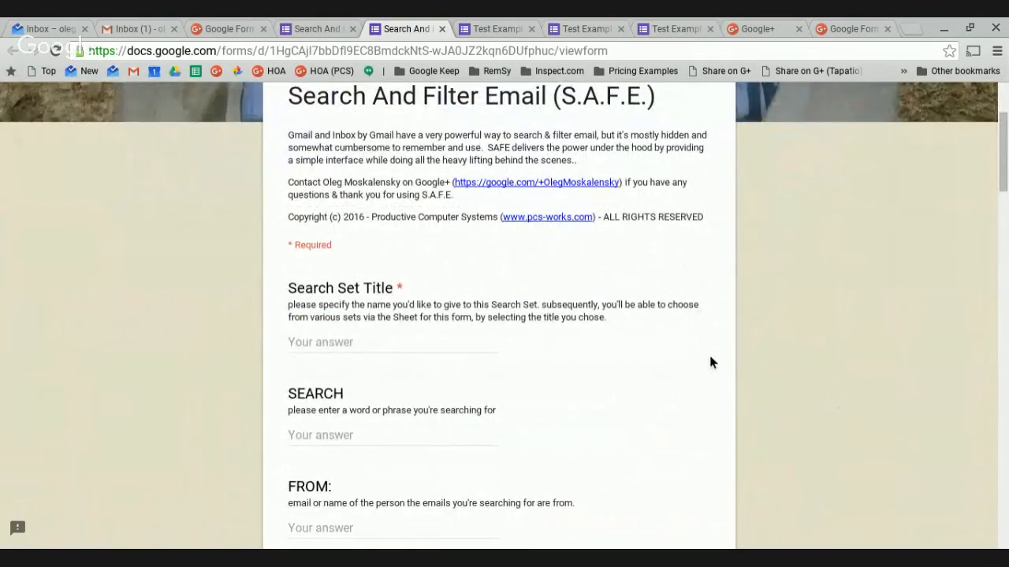
scroll(707, 361, up, 1)
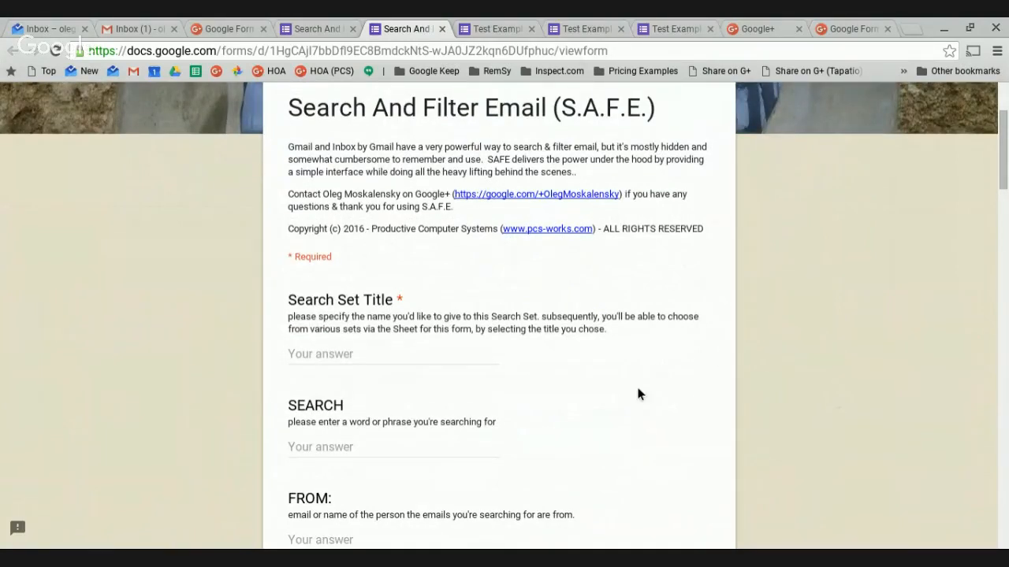
scroll(636, 398, down, 1)
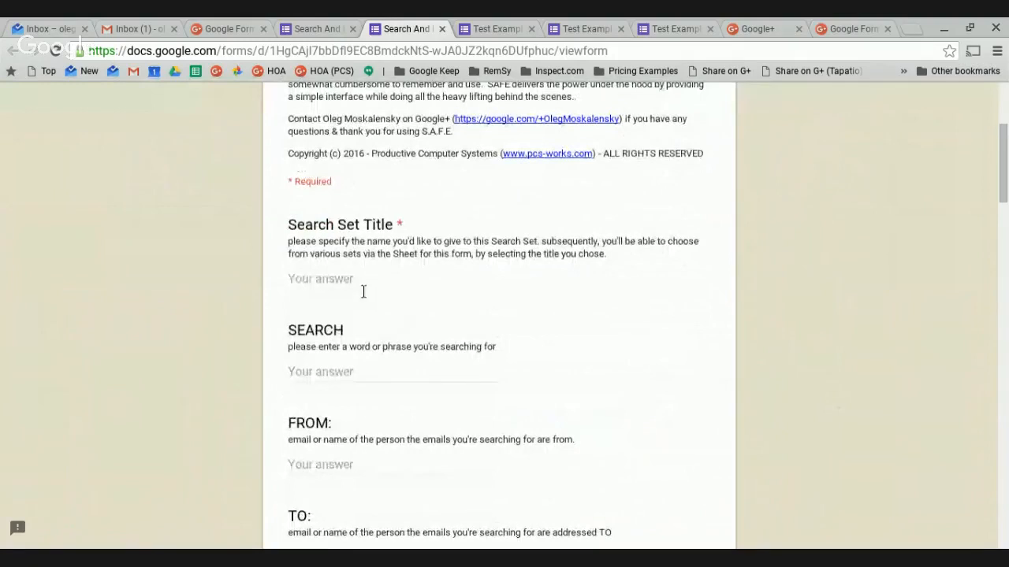
click(331, 280)
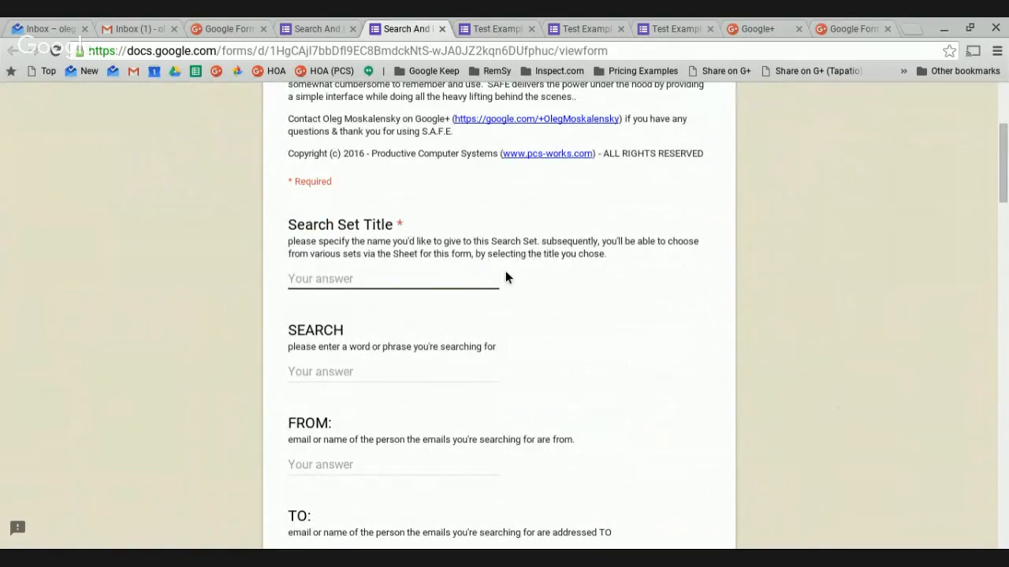
text(Takeout Online in January)
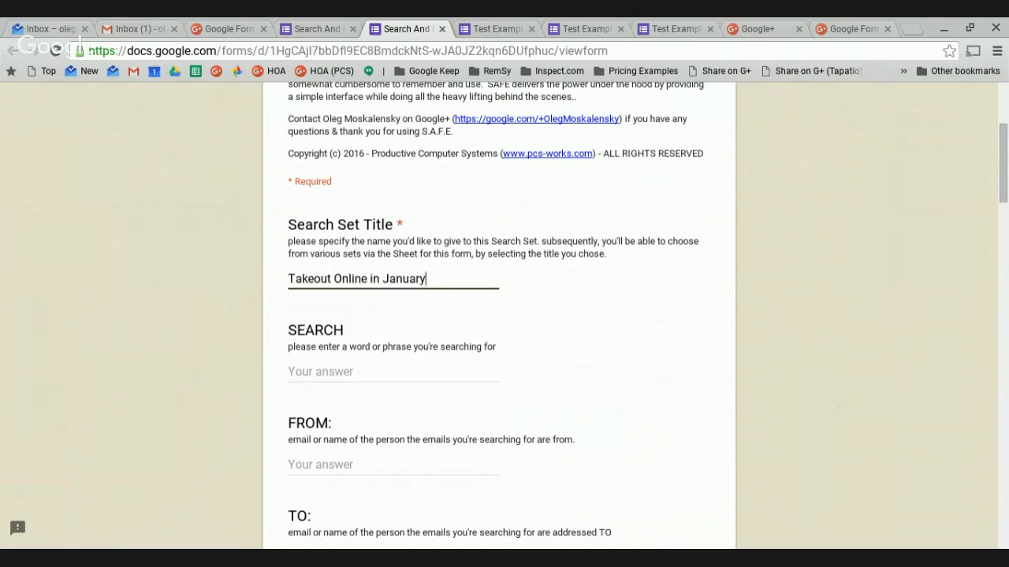
text( 2016)
scroll(498, 293, down, 1)
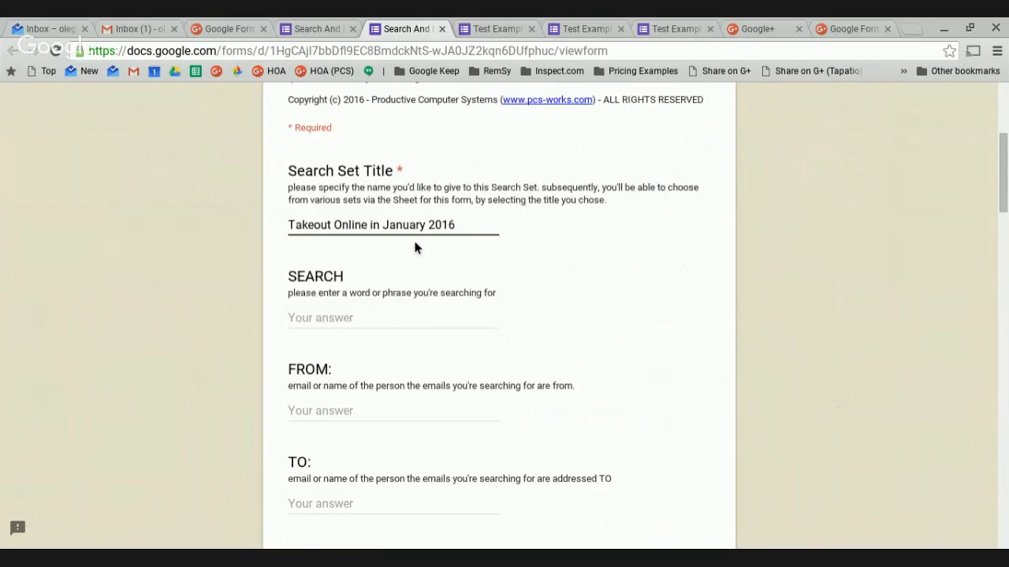
click(326, 326)
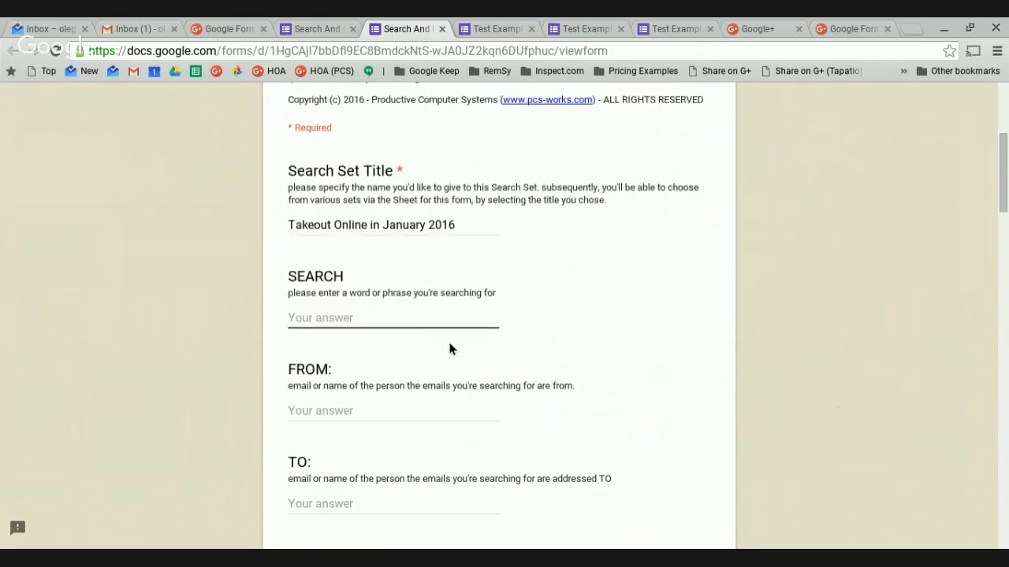
text(akeout Online)
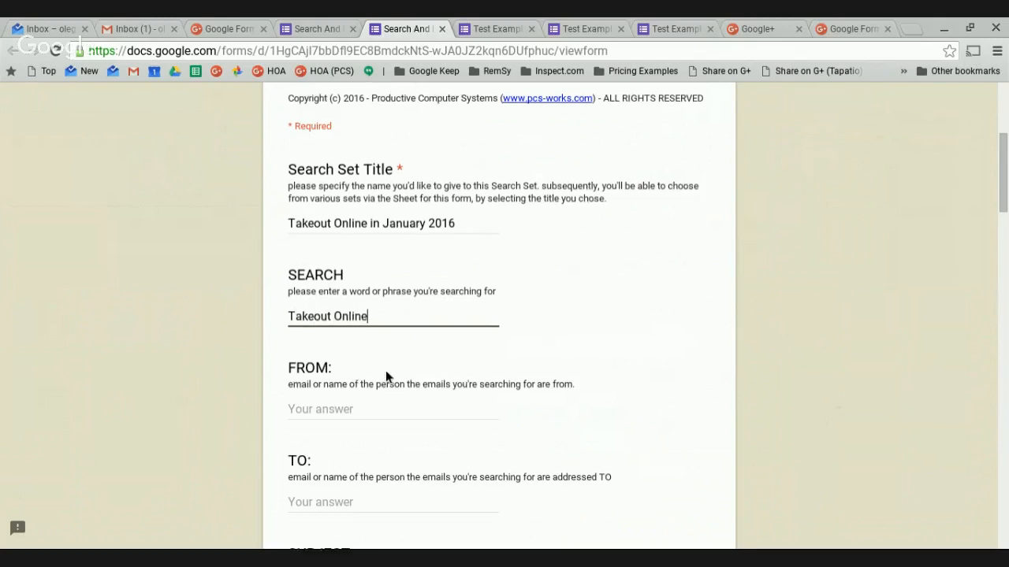
scroll(385, 370, down, 2)
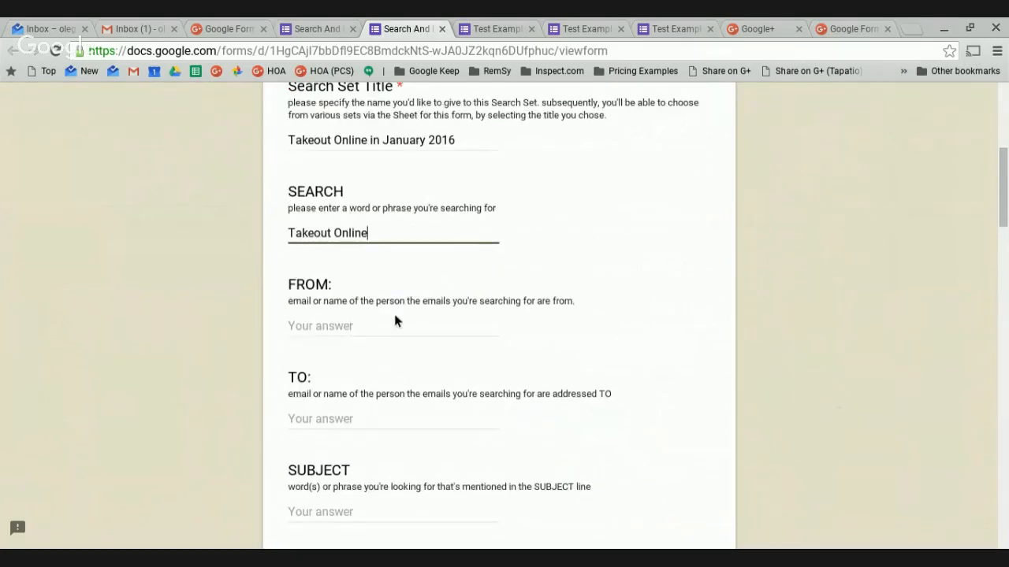
scroll(383, 319, down, 1)
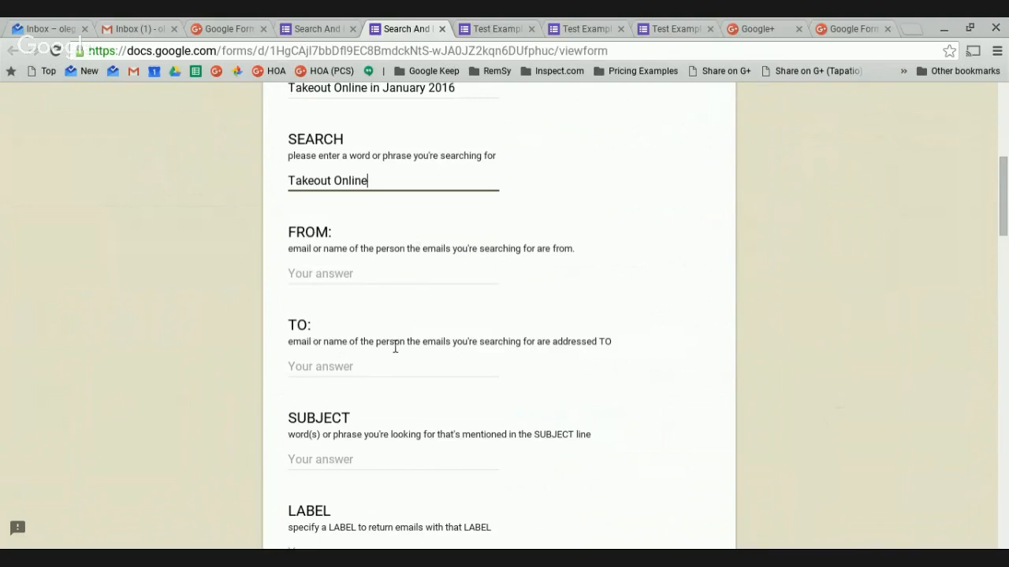
scroll(394, 347, down, 1)
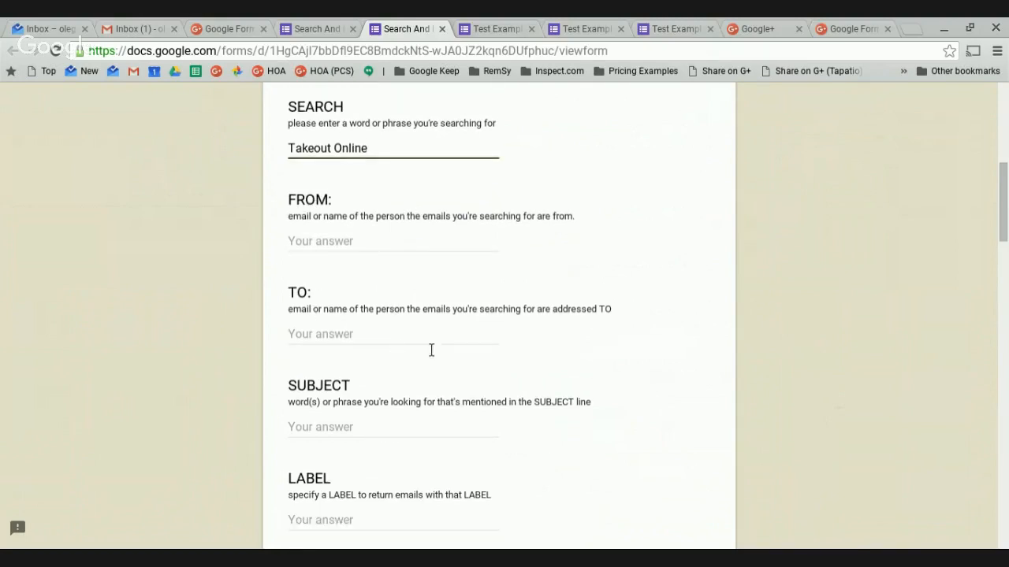
scroll(392, 387, down, 1)
scroll(389, 381, up, 10)
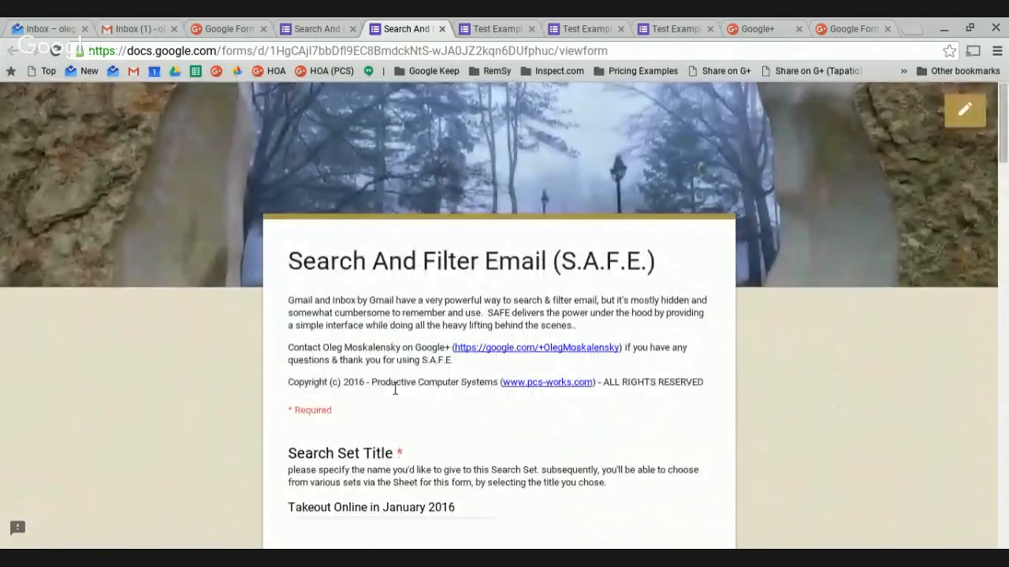
scroll(394, 387, down, 11)
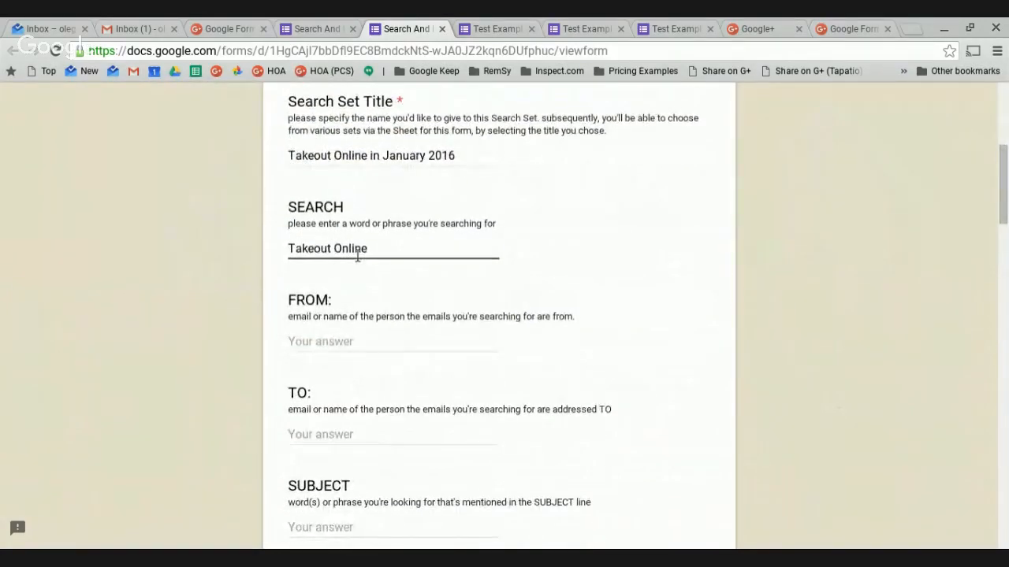
scroll(381, 386, down, 6)
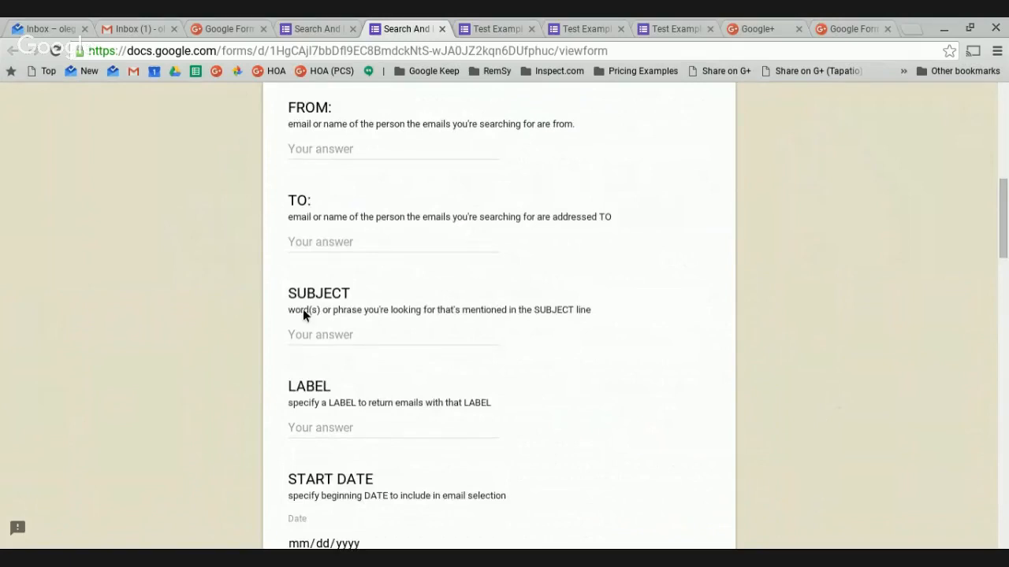
scroll(351, 334, down, 6)
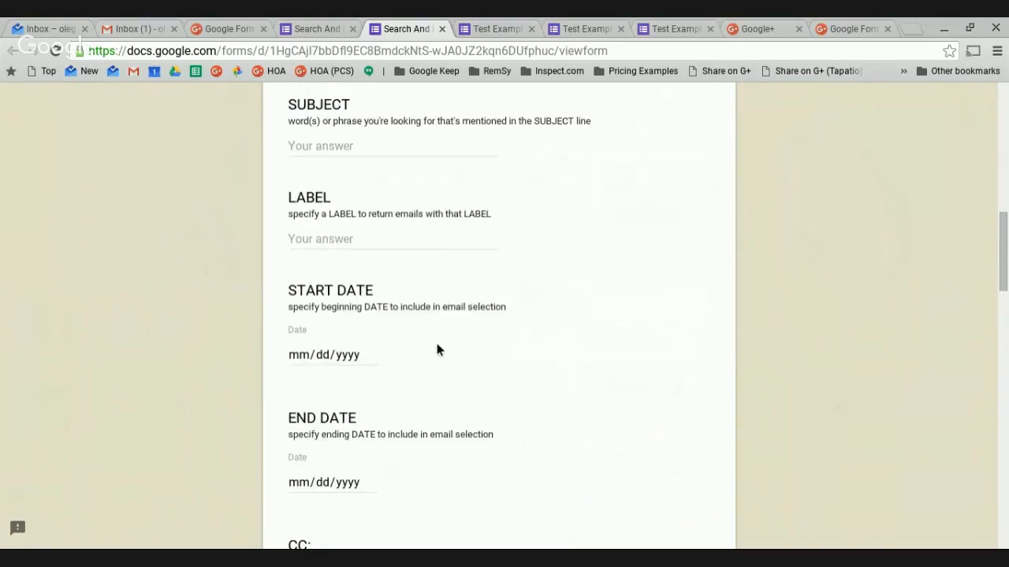
scroll(371, 306, down, 2)
Enter START DATE 01/01/2016 and END DATE 01/31/2016, then review the form.
click(370, 301)
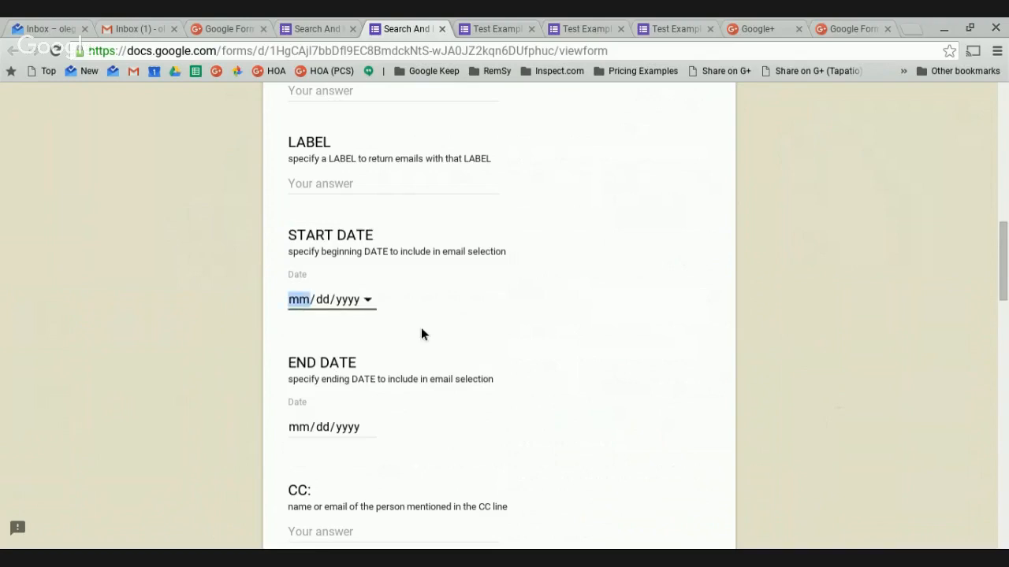
text(01012016)
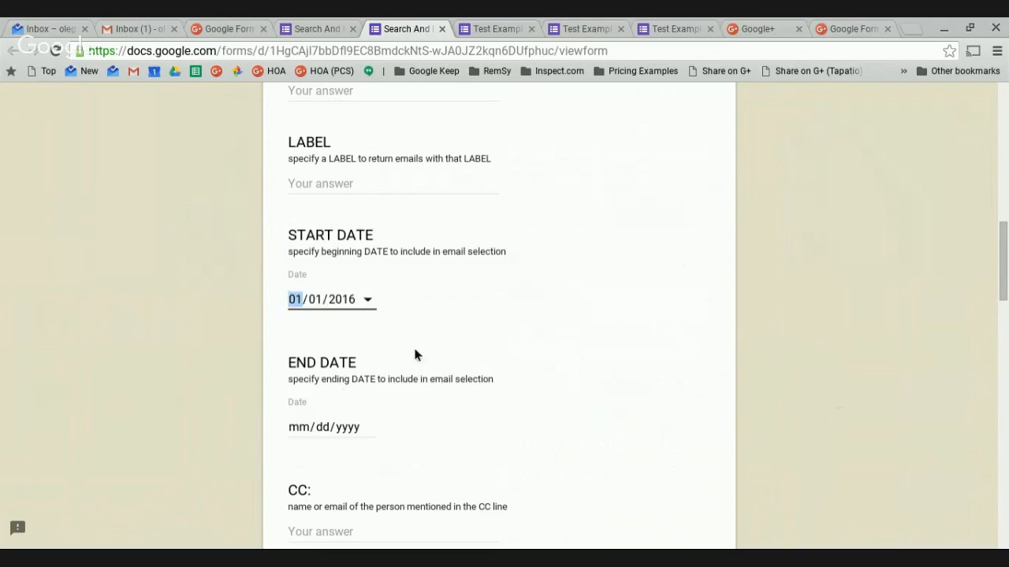
scroll(515, 283, down, 3)
click(372, 304)
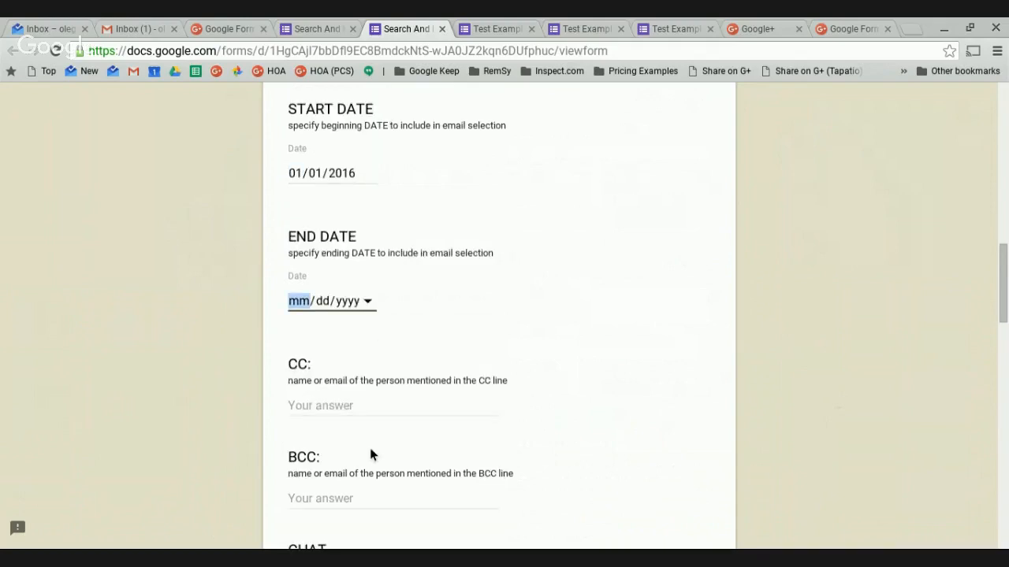
text(01312016)
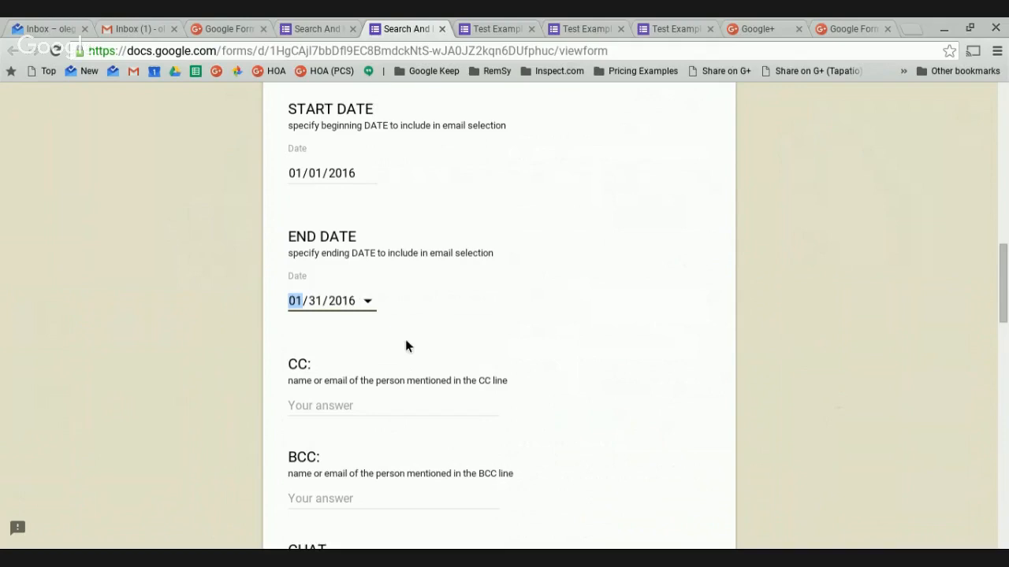
scroll(503, 298, up, 1)
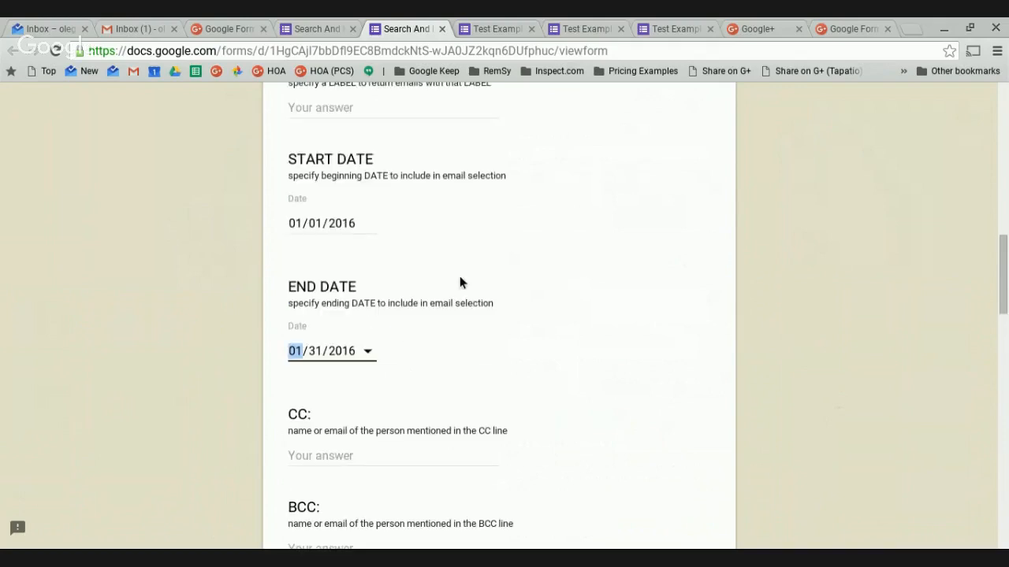
scroll(509, 384, up, 3)
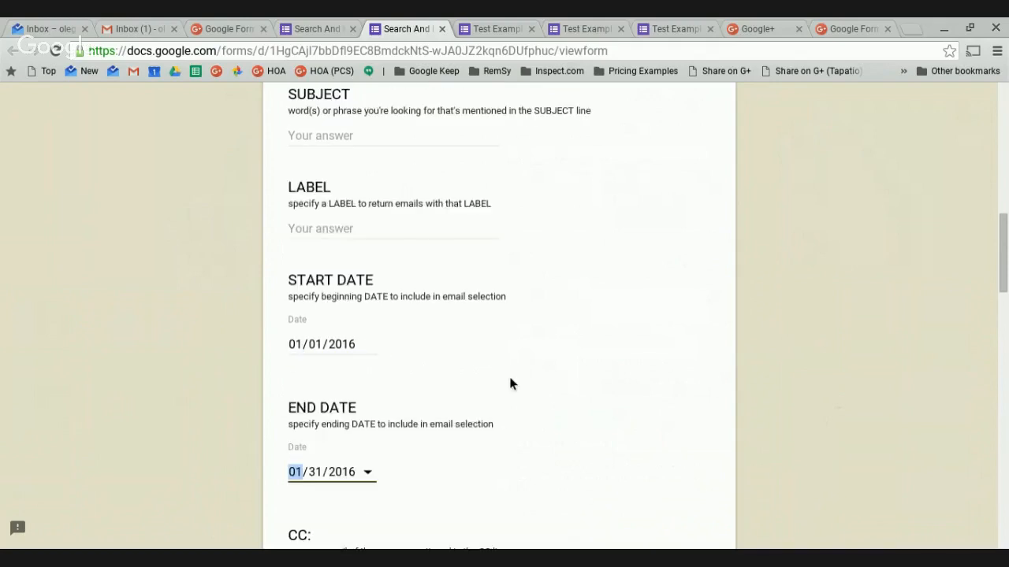
scroll(510, 383, up, 10)
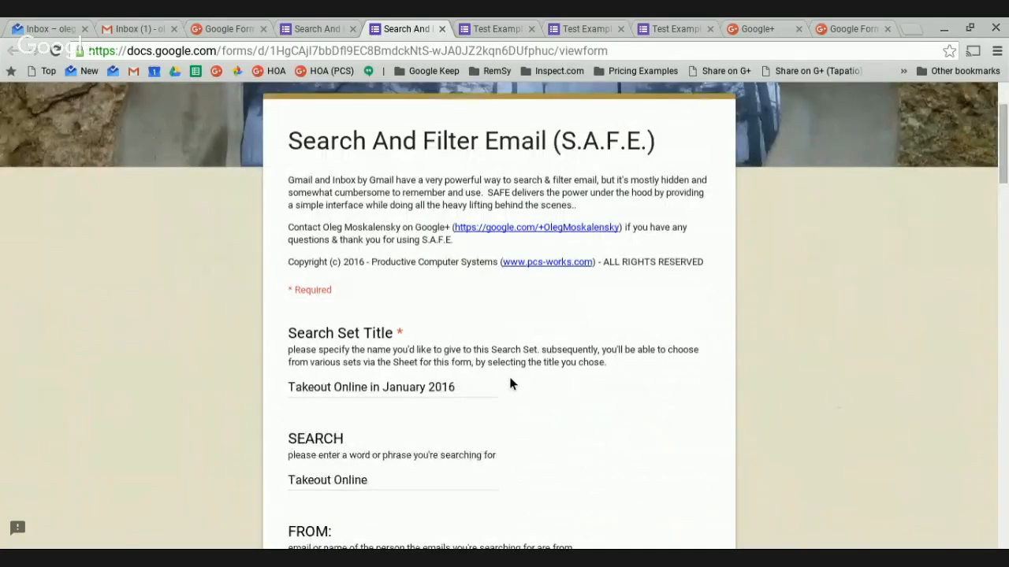
scroll(510, 379, down, 10)
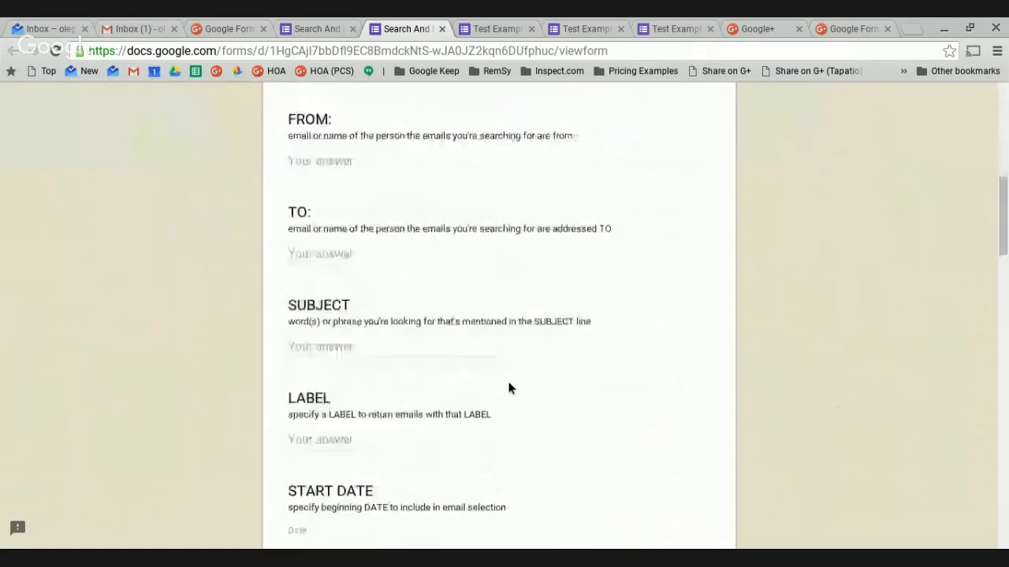
scroll(508, 389, down, 2)
scroll(500, 390, down, 3)
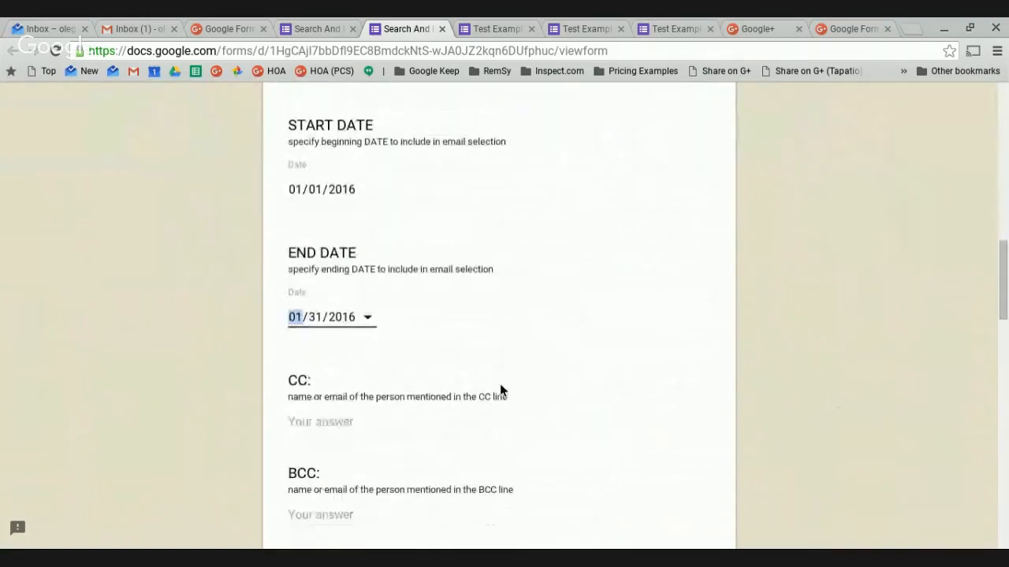
scroll(499, 389, down, 2)
scroll(444, 407, down, 8)
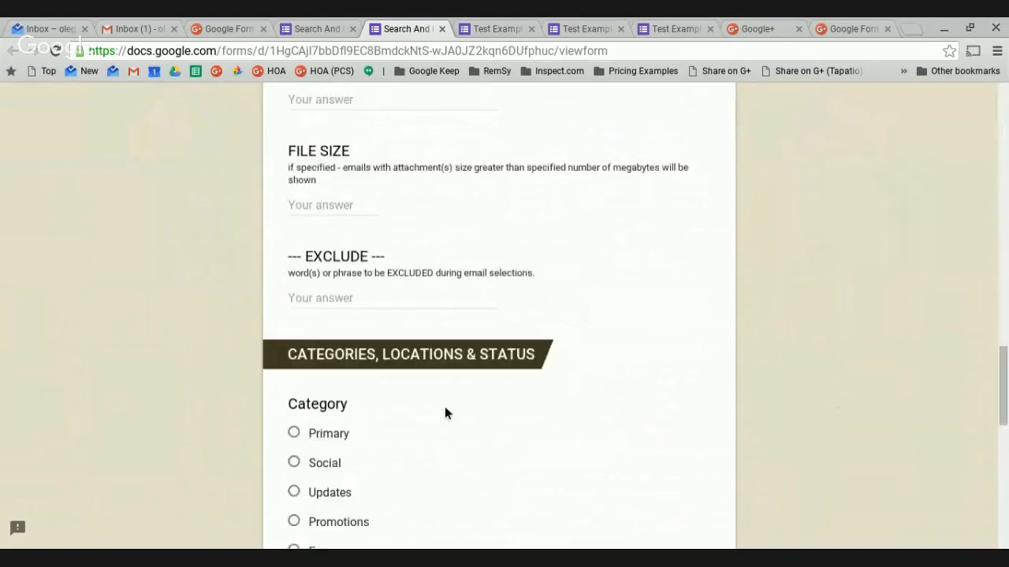
Choose Inbox under Location and submit the S.A.F.E. form.
click(293, 378)
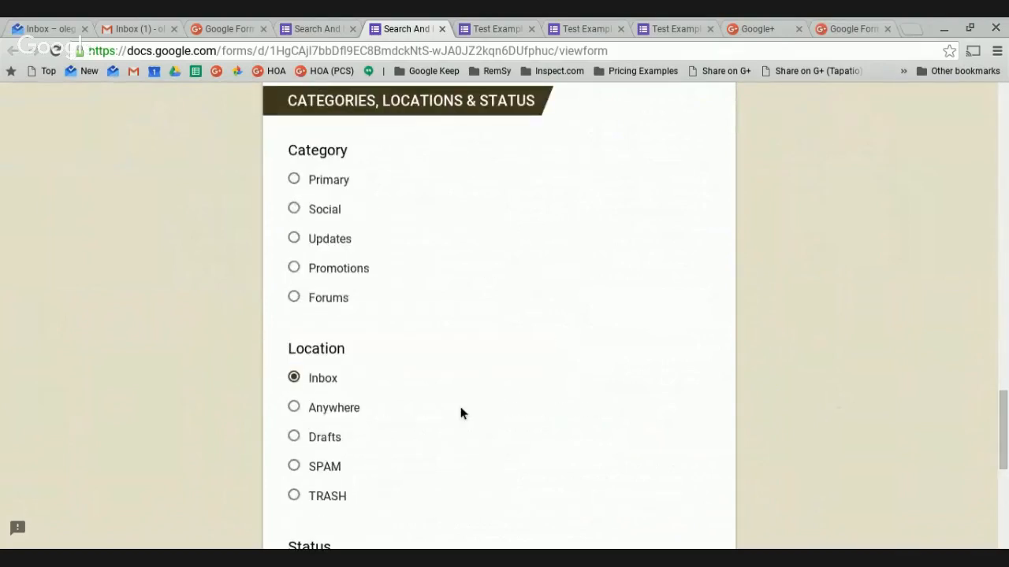
scroll(462, 411, down, 1)
scroll(460, 414, down, 4)
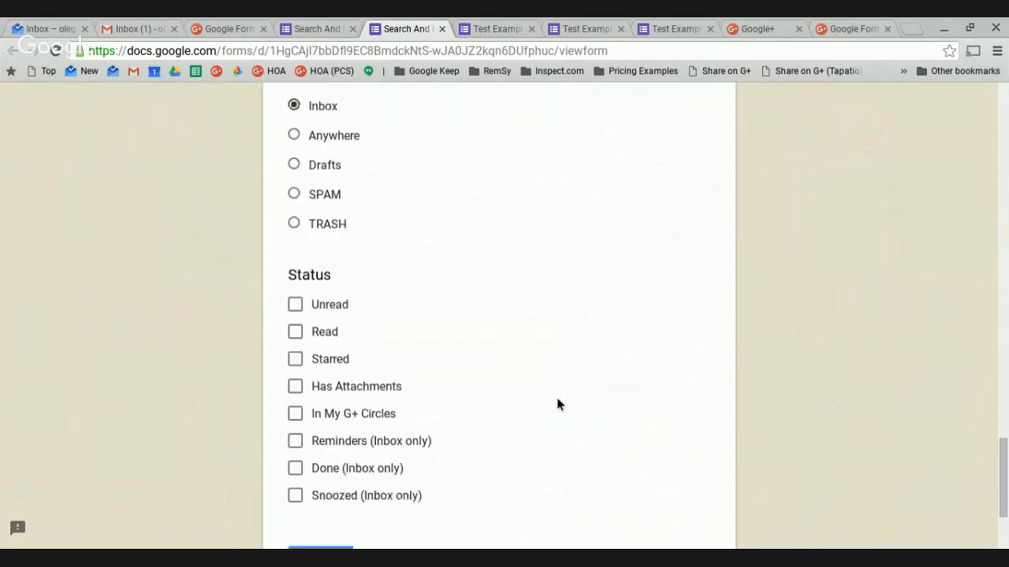
scroll(557, 405, down, 1)
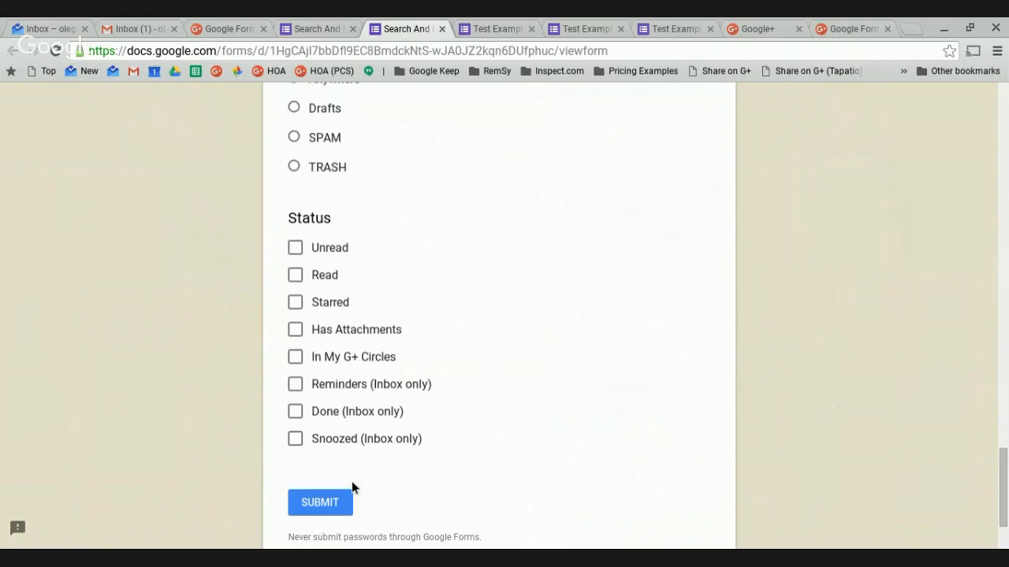
click(330, 509)
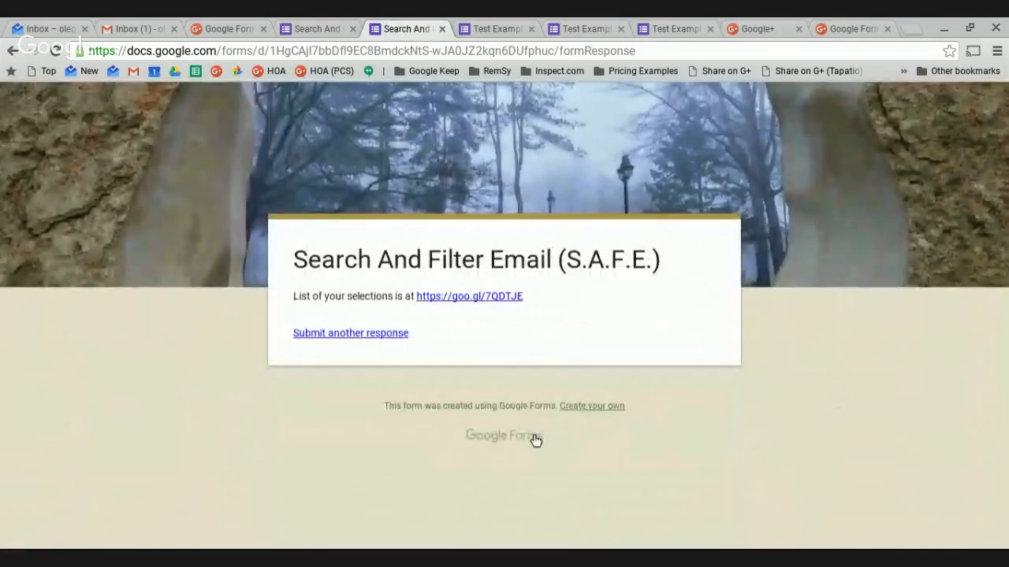
Open the responses sheet from the goo.gl link and run the 'Takeout Online in January 2016' search.
click(458, 297)
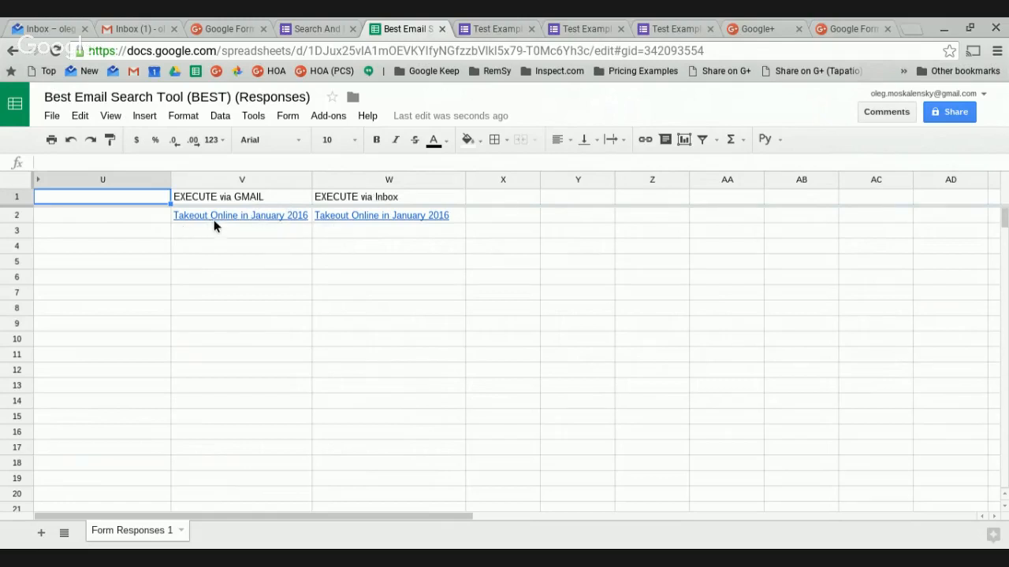
mouse_move(214, 221)
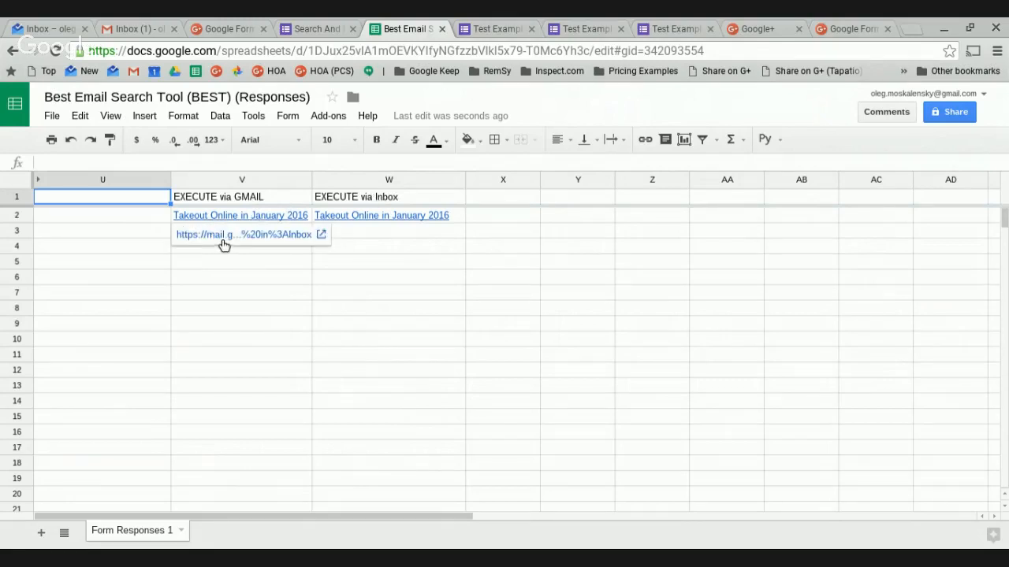
click(219, 236)
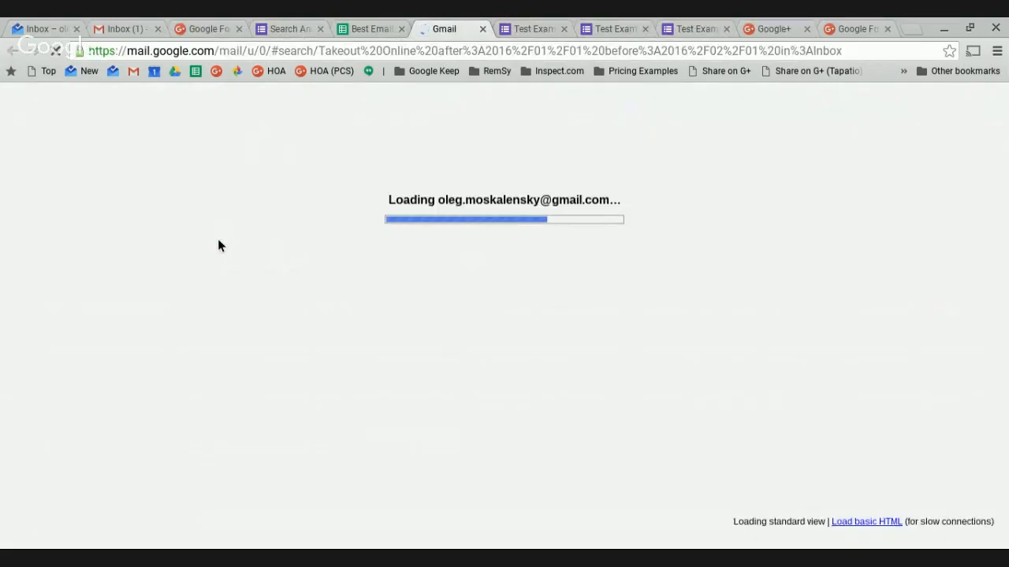
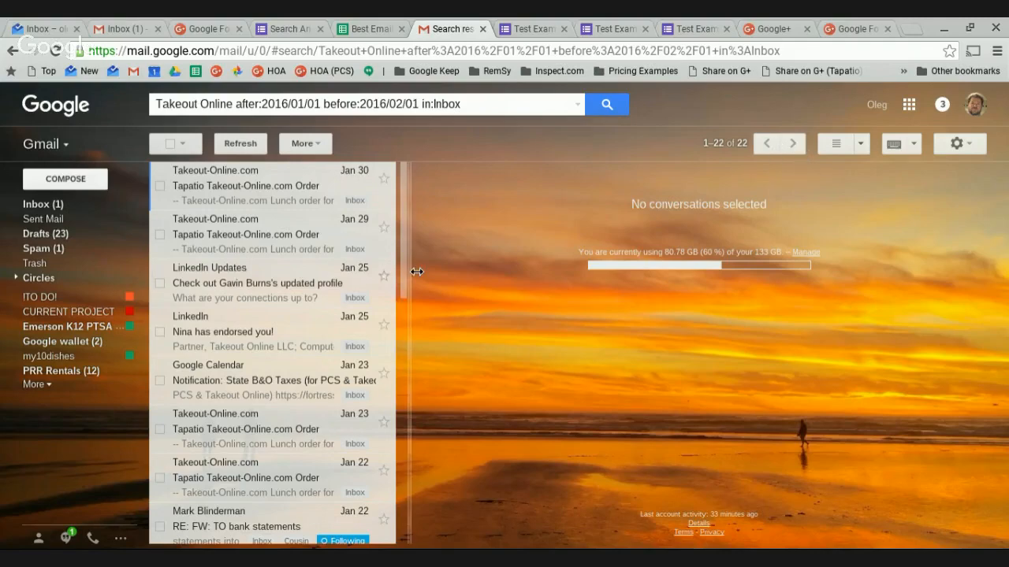
Scroll the Takeout Online January 2016 Gmail results, then close that tab.
scroll(386, 427, down, 4)
scroll(385, 427, down, 5)
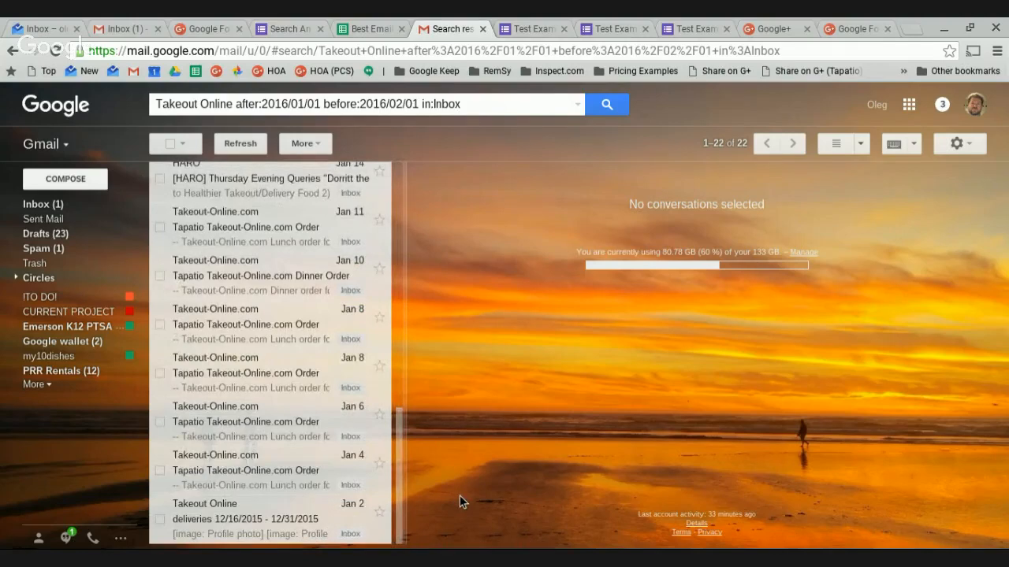
drag(401, 476, 452, 225)
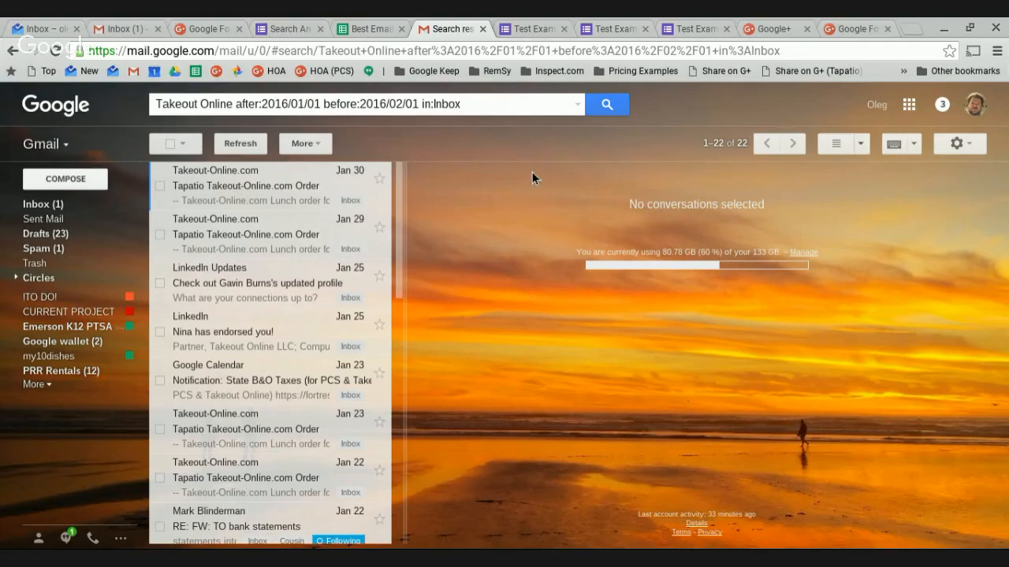
click(483, 29)
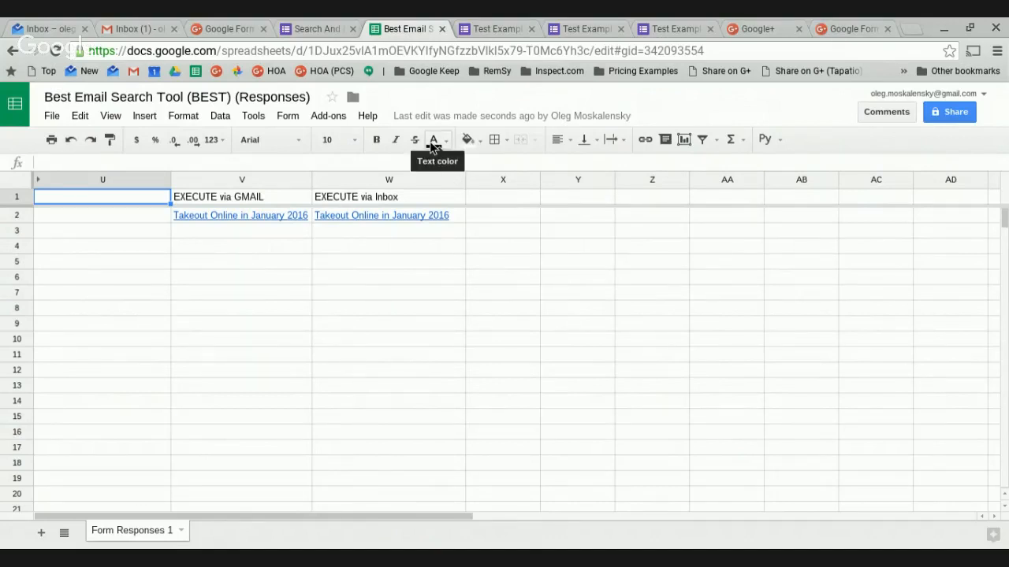
Return to the SAFE form editor and open its respondent preview.
click(313, 36)
click(495, 29)
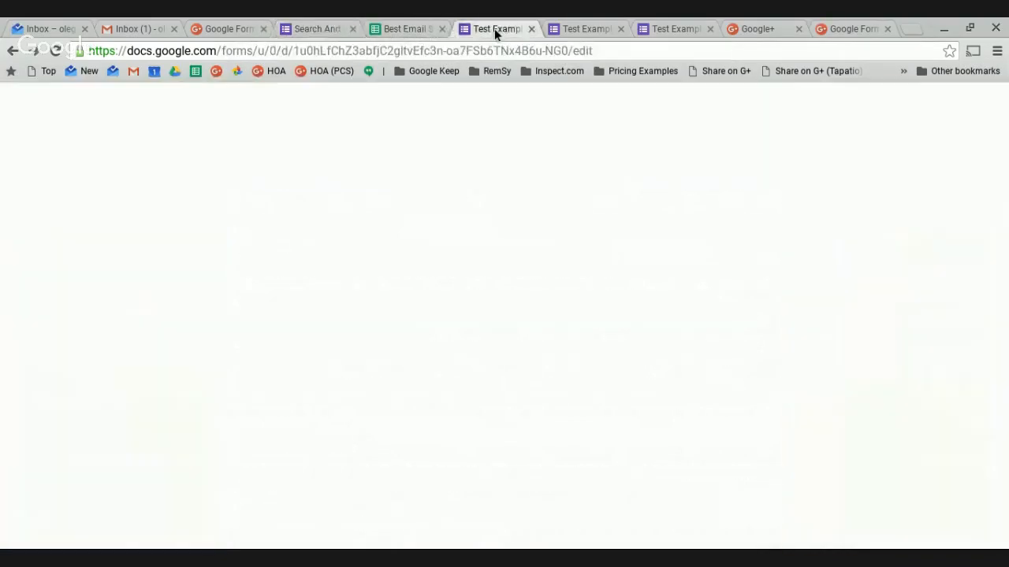
click(307, 32)
scroll(442, 340, down, 1)
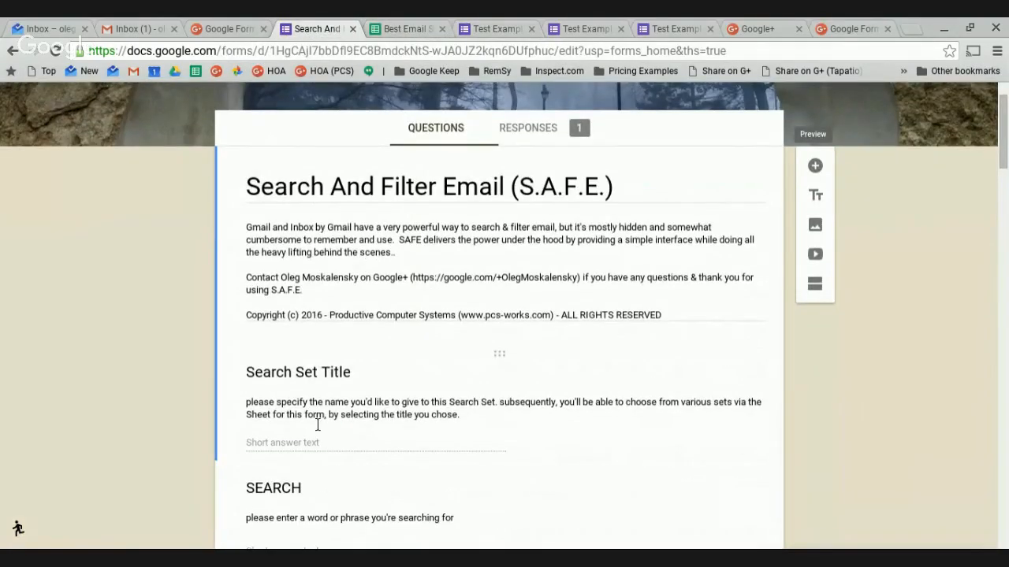
scroll(441, 347, up, 1)
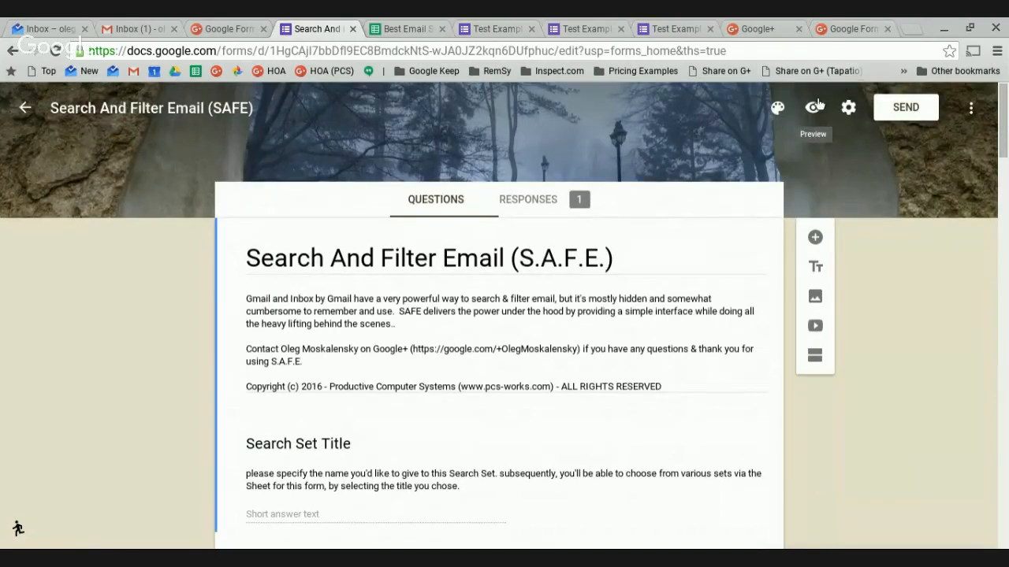
click(817, 110)
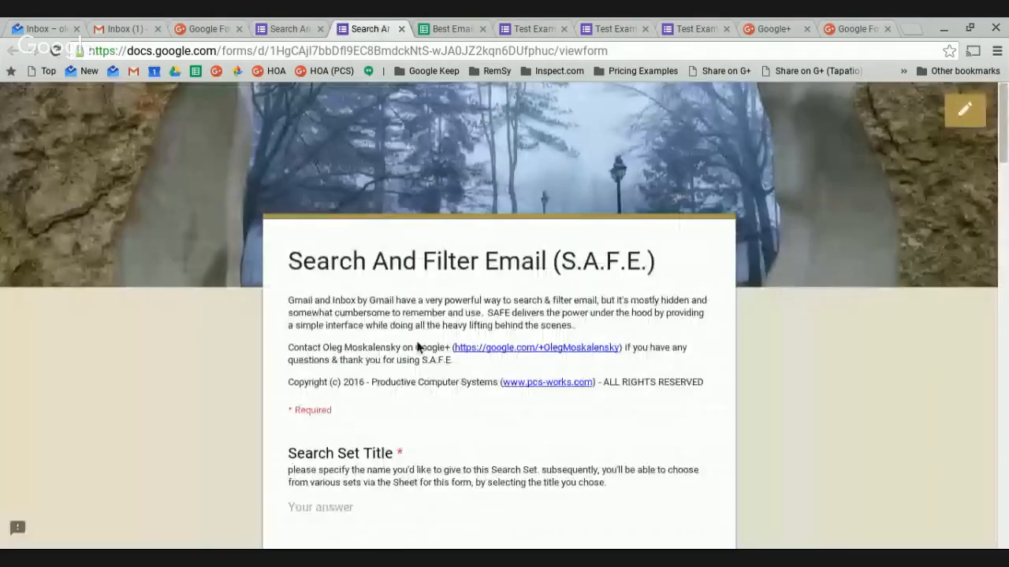
Enter the fund manager's e-mail address in FROM and START DATE 01/01/2016.
scroll(429, 358, down, 4)
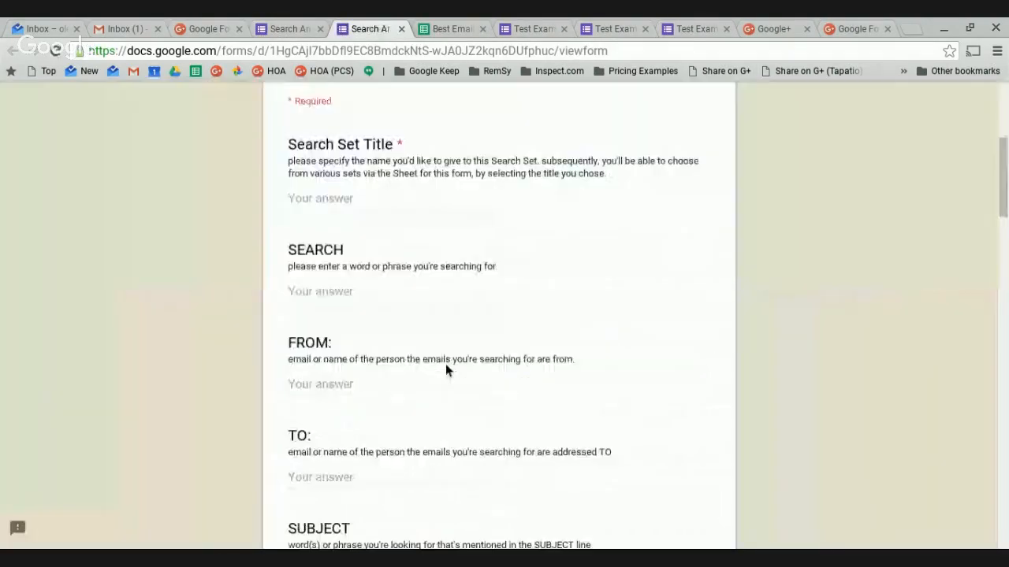
click(334, 197)
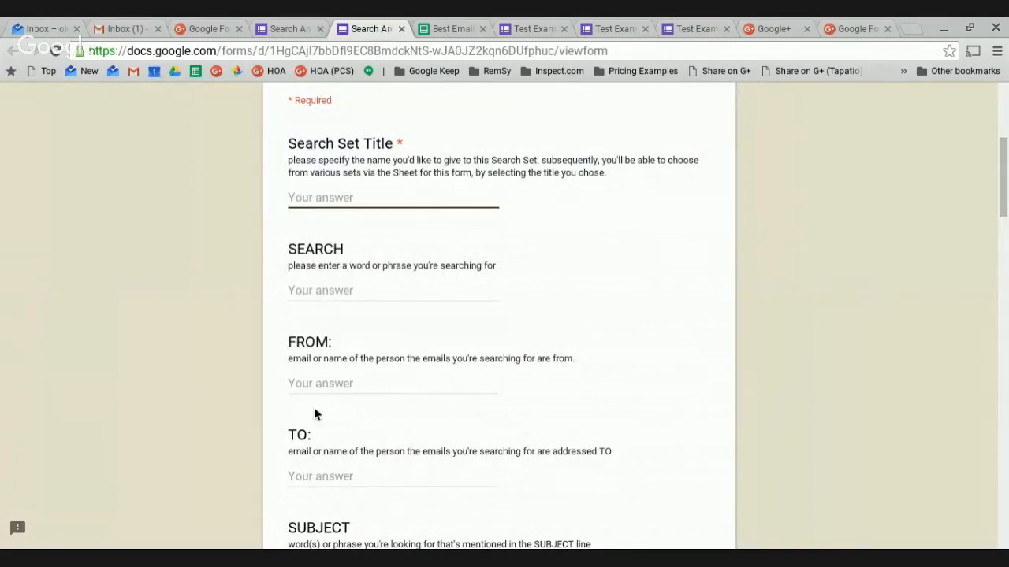
click(332, 390)
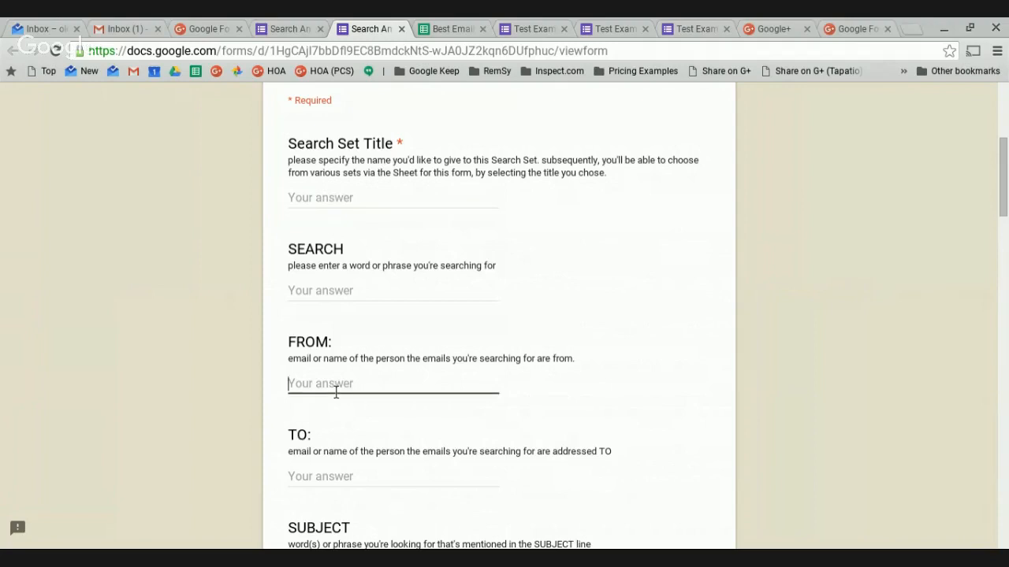
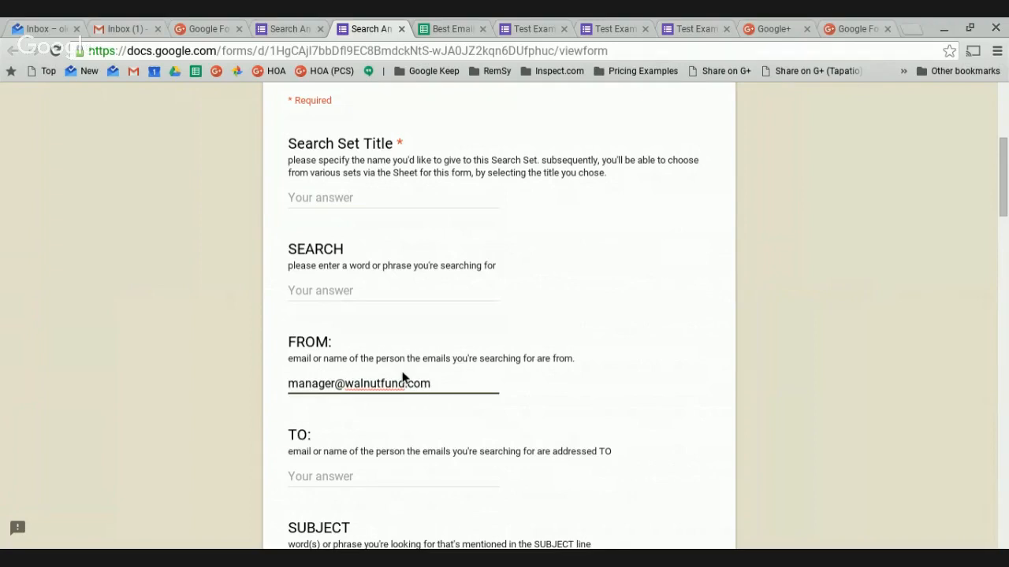
scroll(402, 412, down, 5)
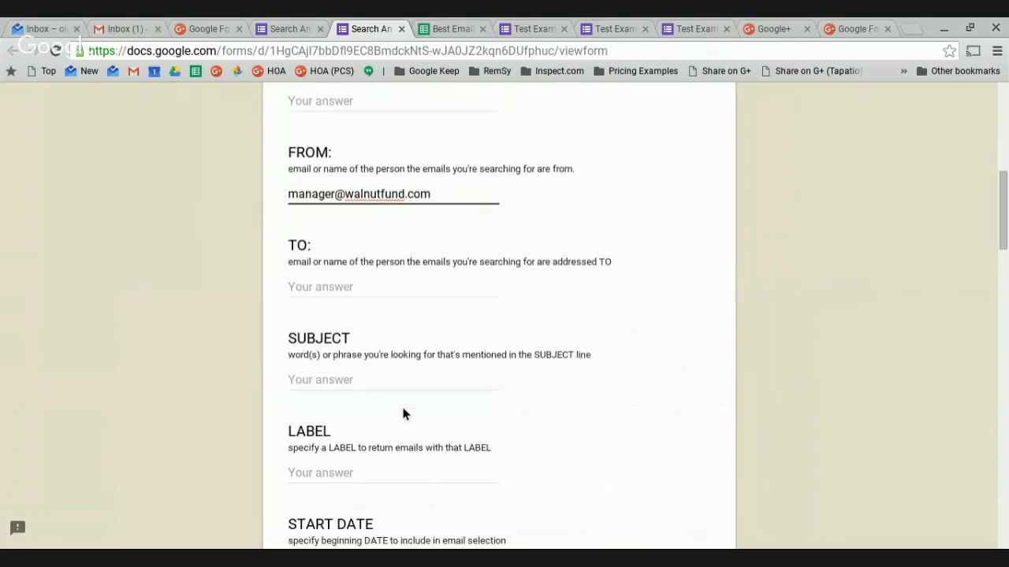
scroll(400, 418, down, 2)
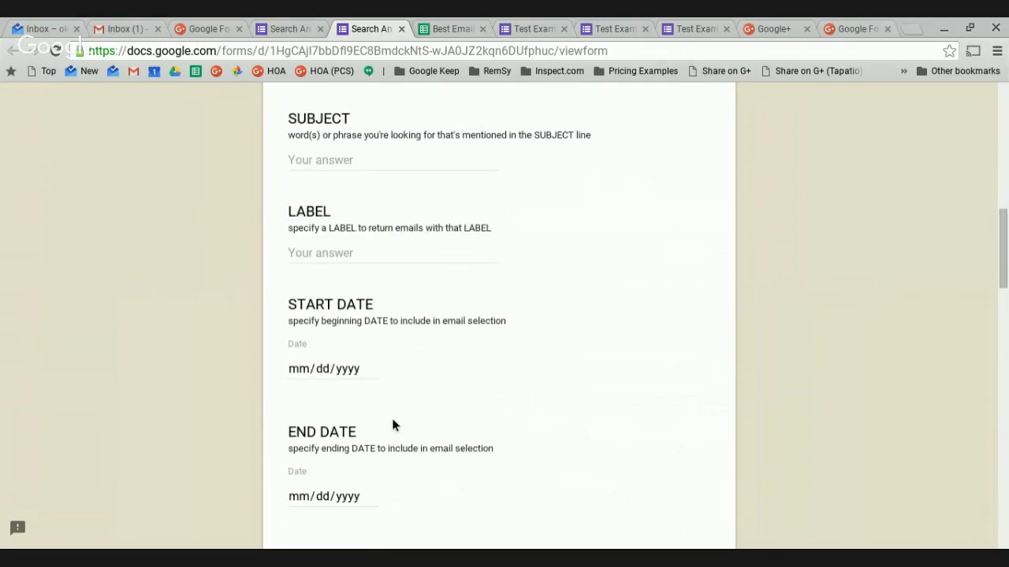
click(370, 372)
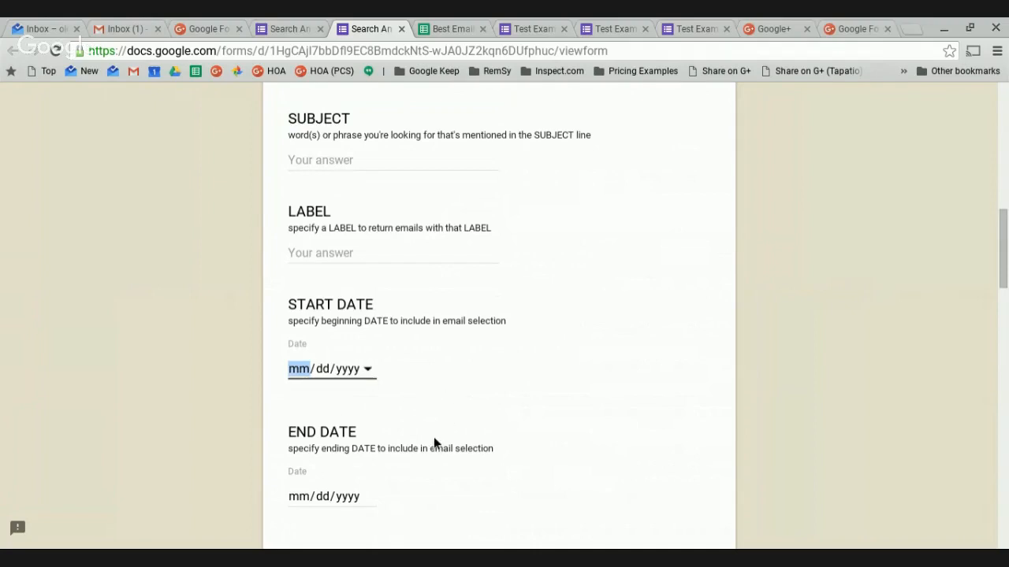
text(01/01/2016)
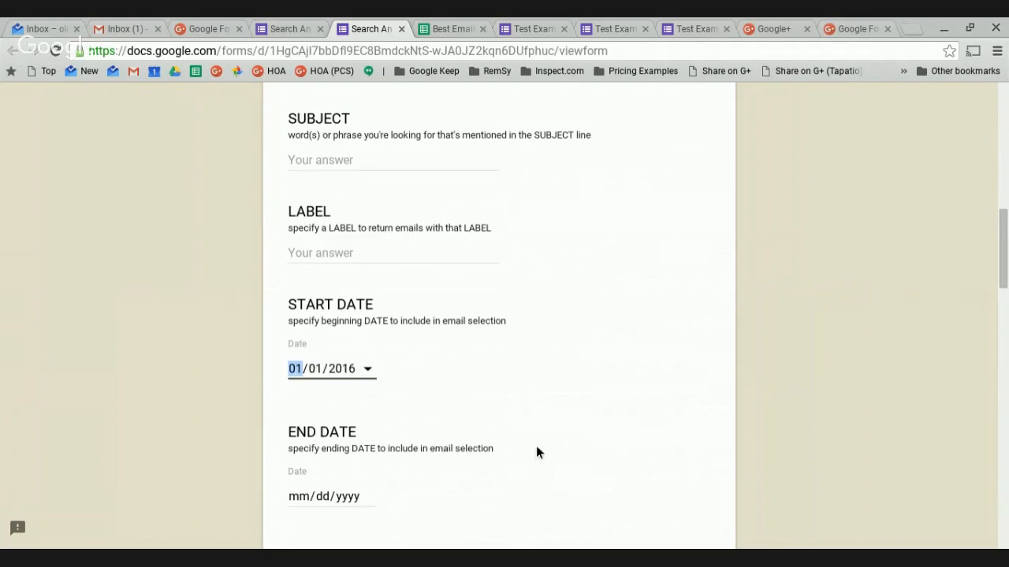
Fill in the Search Set Title 'Emails from Walnut Fund'.
scroll(536, 446, down, 6)
scroll(385, 371, down, 2)
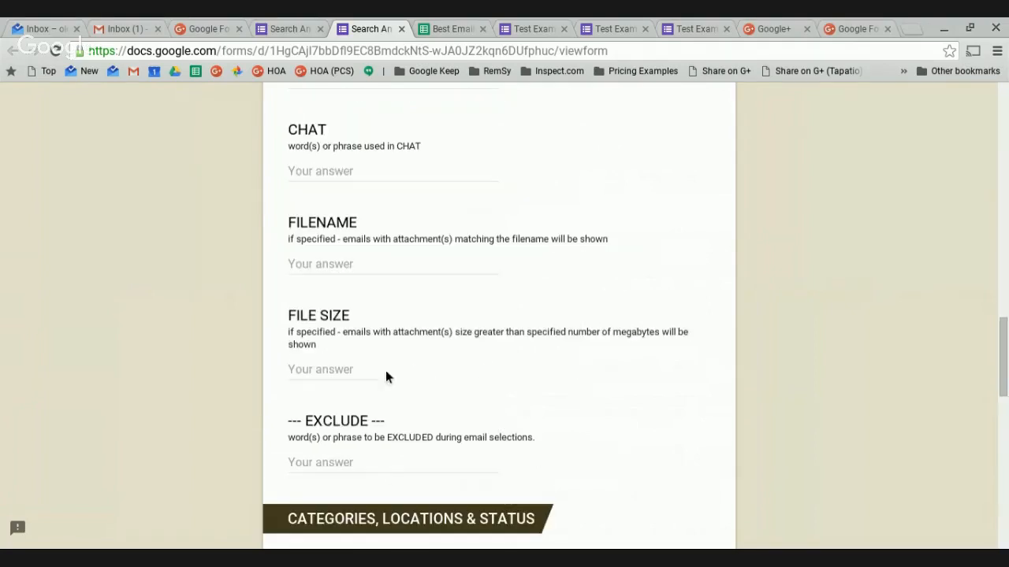
scroll(438, 417, down, 6)
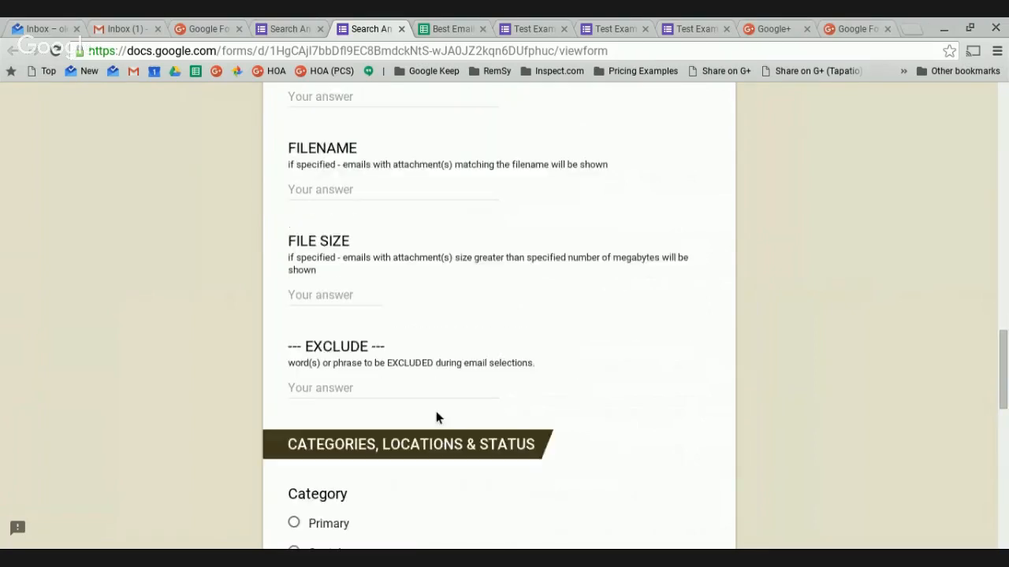
scroll(436, 418, down, 5)
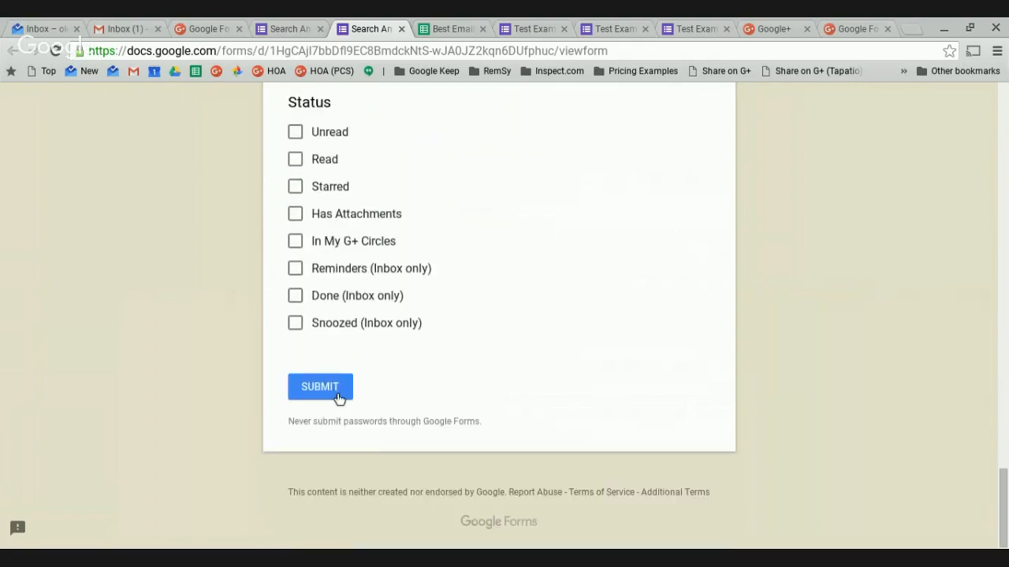
click(331, 402)
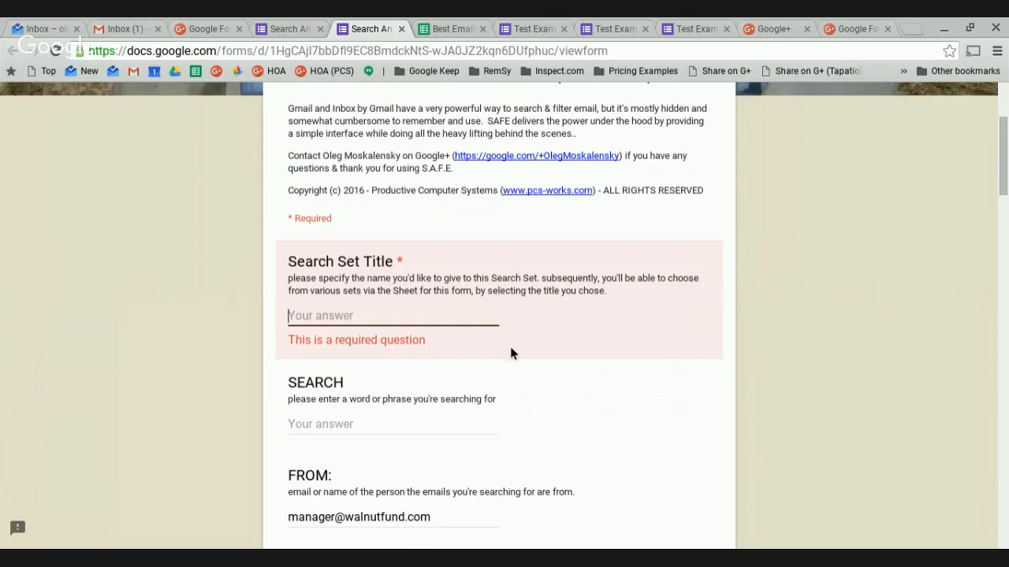
text(W)
key(BackSpace)
text(Em)
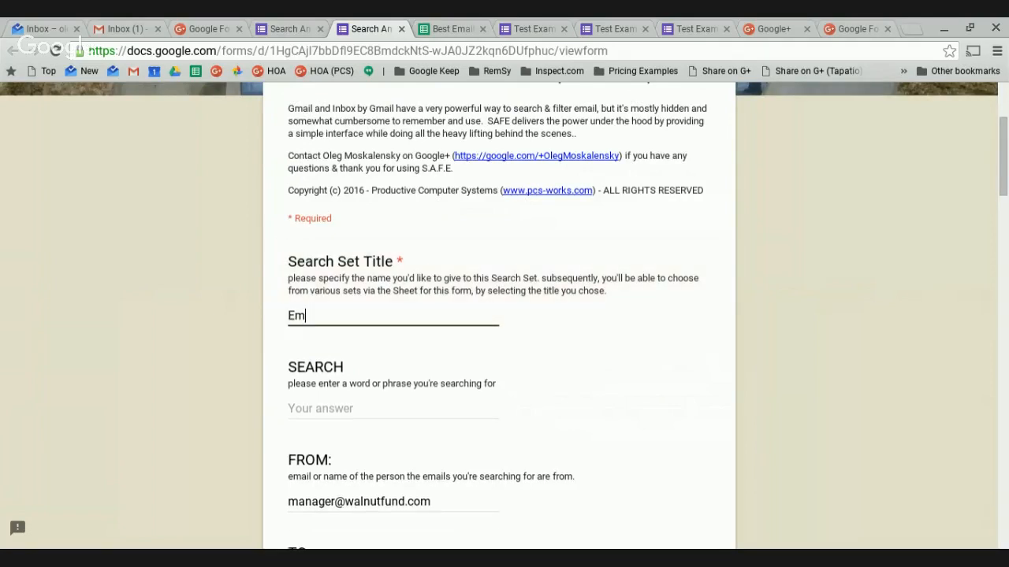
text(ail s from Waln)
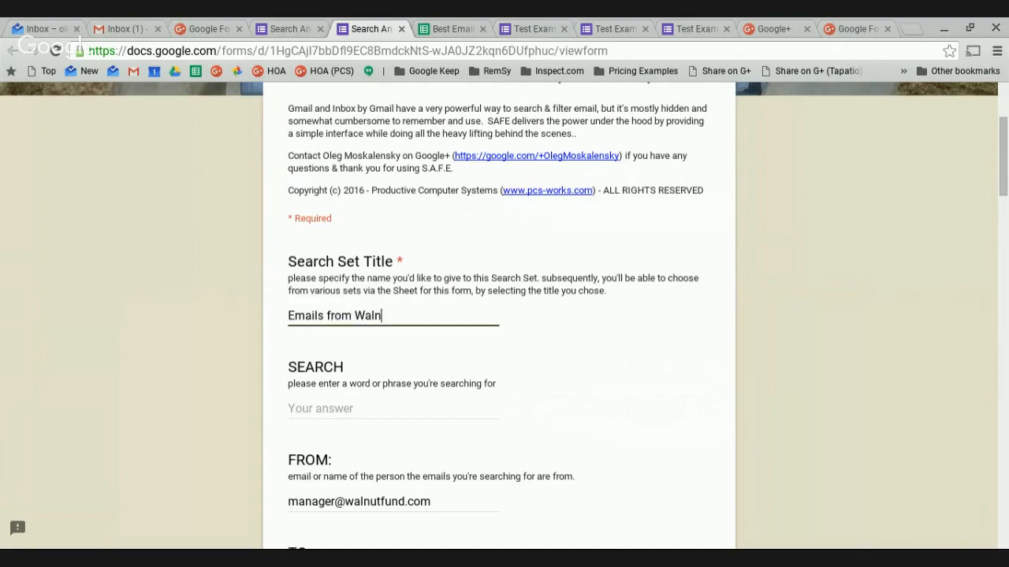
text(ut FUnd)
key(BackSpace)
key(BackSpace)
key(BackSpace)
text(und)
Submit the form and open the responses sheet from the confirmation link.
scroll(483, 417, down, 20)
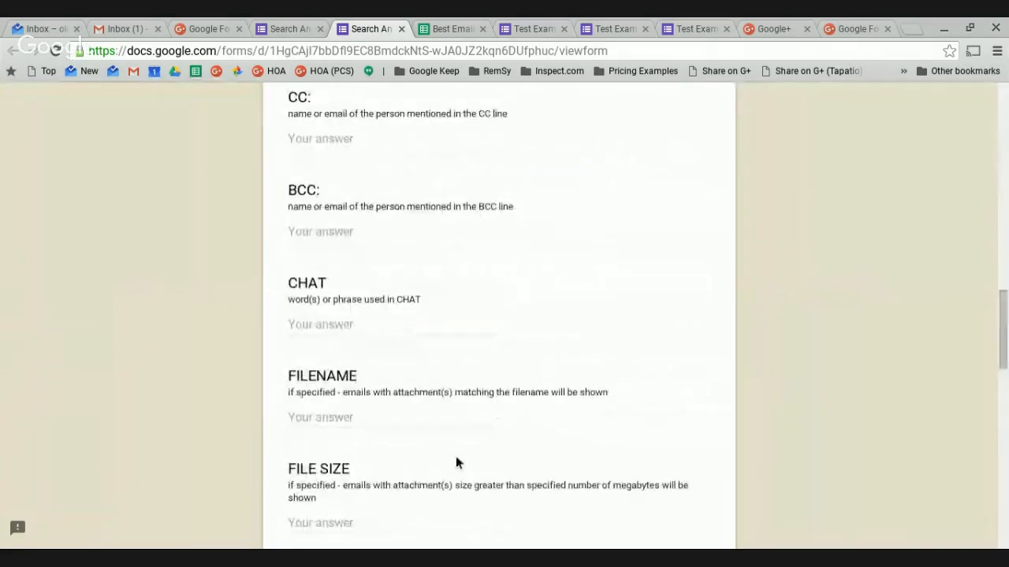
click(325, 501)
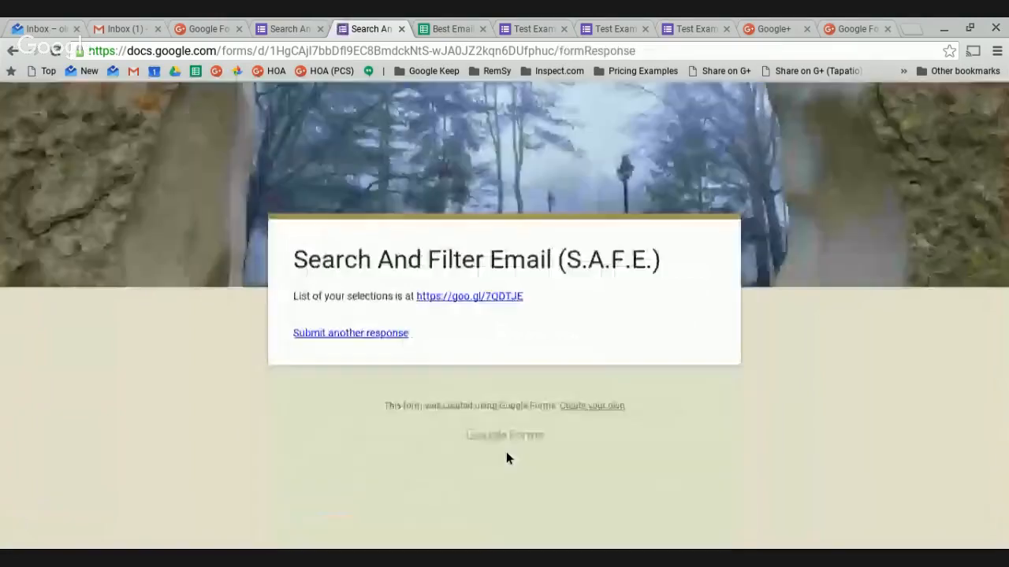
click(500, 298)
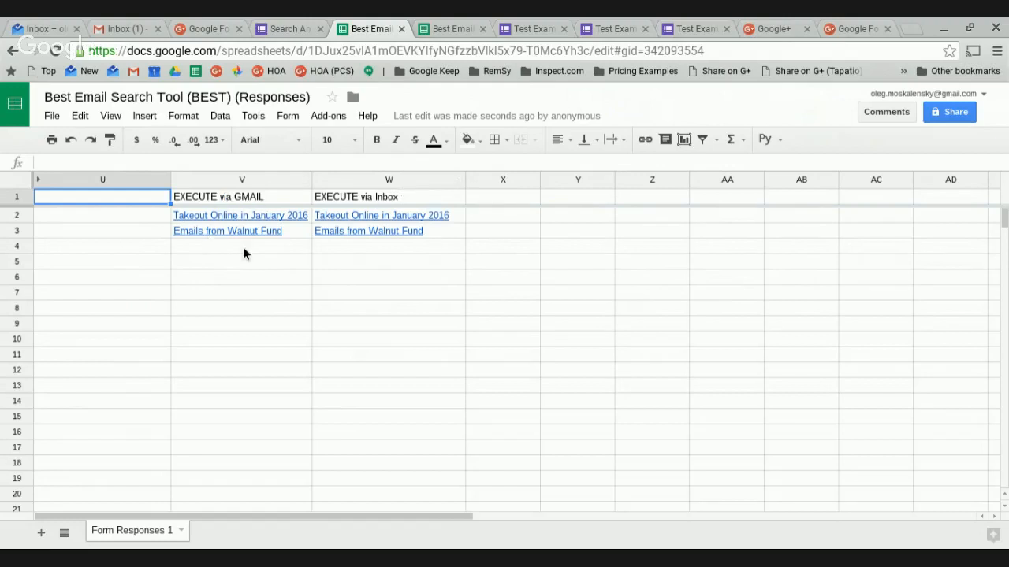
Open the 'Emails from Walnut Fund' Inbox link in cell W3.
mouse_move(372, 233)
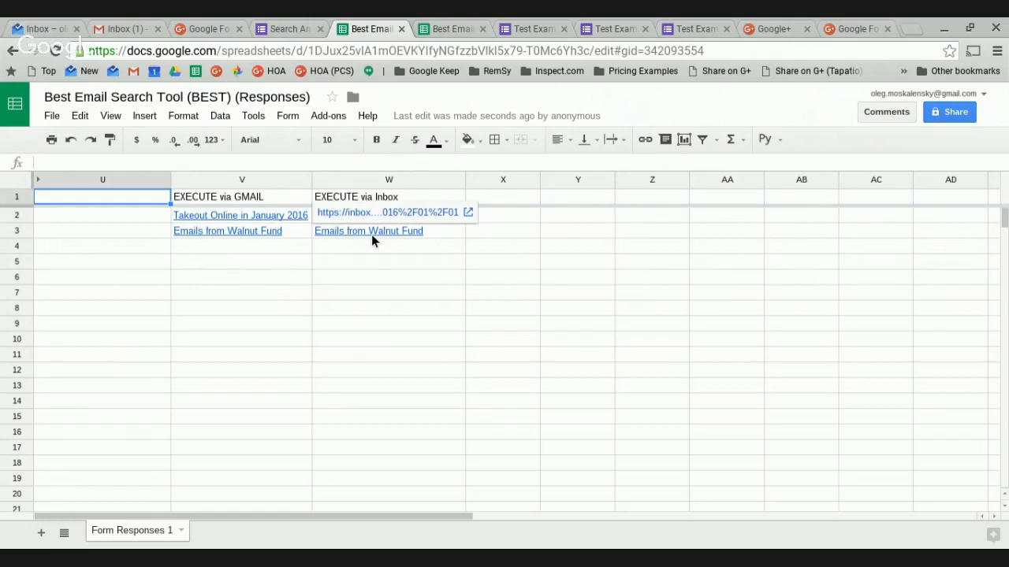
click(372, 234)
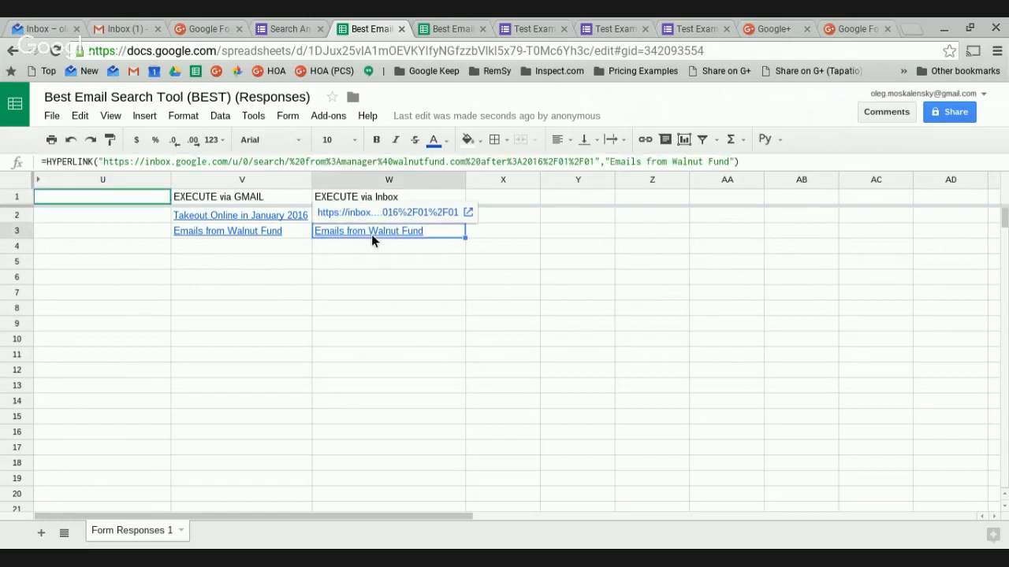
click(357, 213)
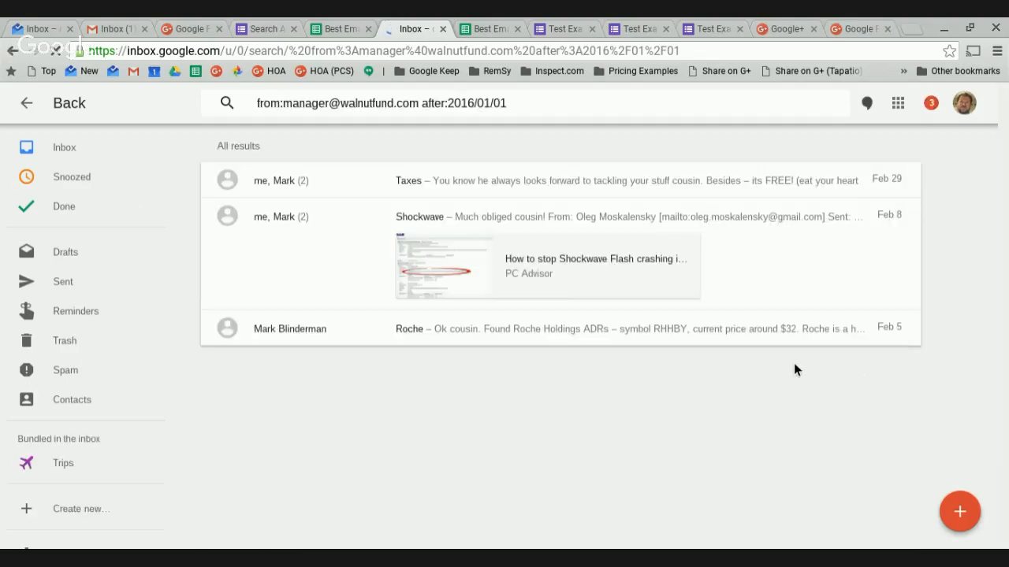
Review the three Walnut Fund Inbox results, close that tab and select cell W3.
scroll(782, 363, down, 3)
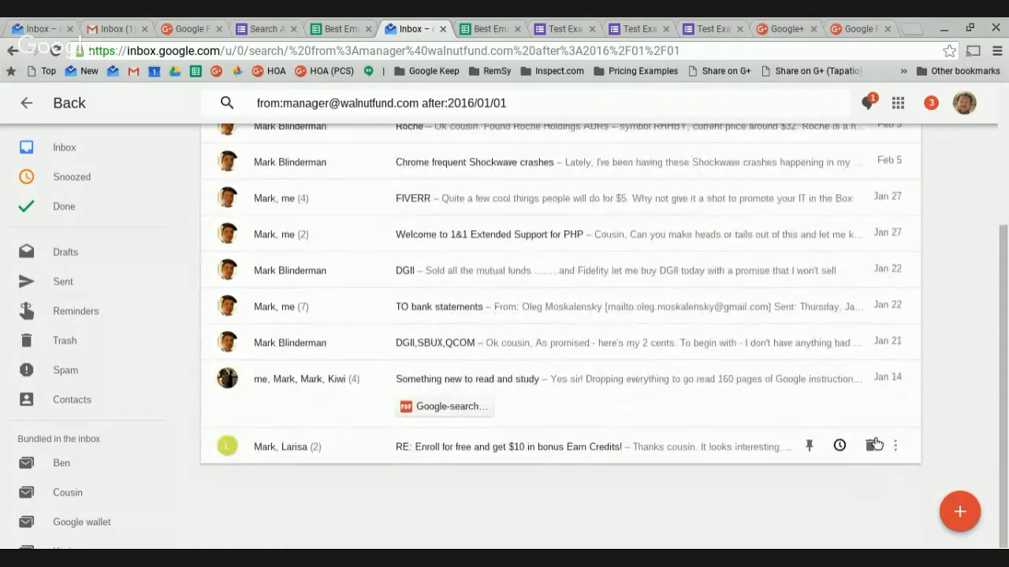
scroll(552, 337, up, 3)
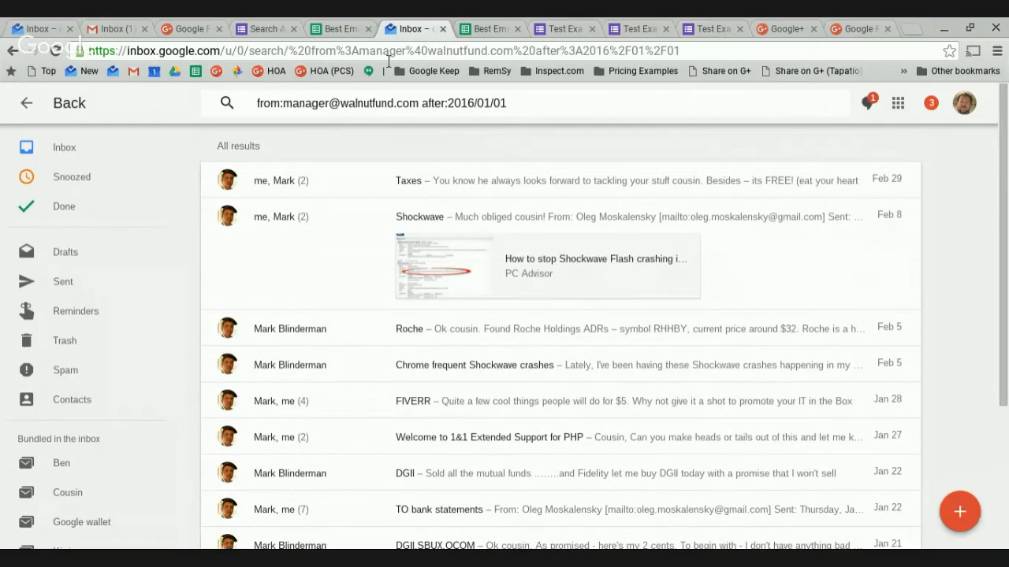
click(444, 30)
click(347, 236)
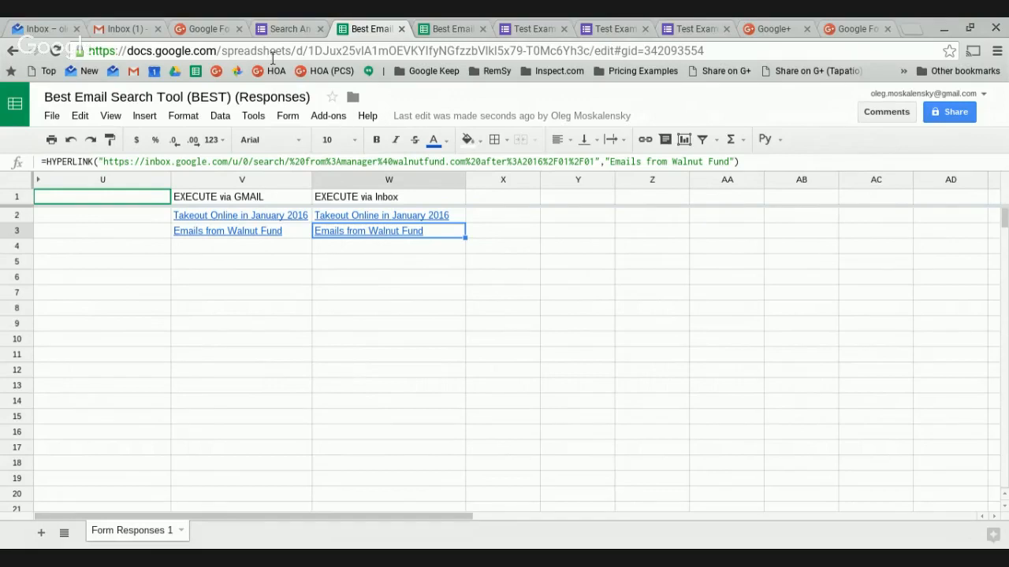
Go back to the SAFE form editor and open its respondent preview.
click(460, 31)
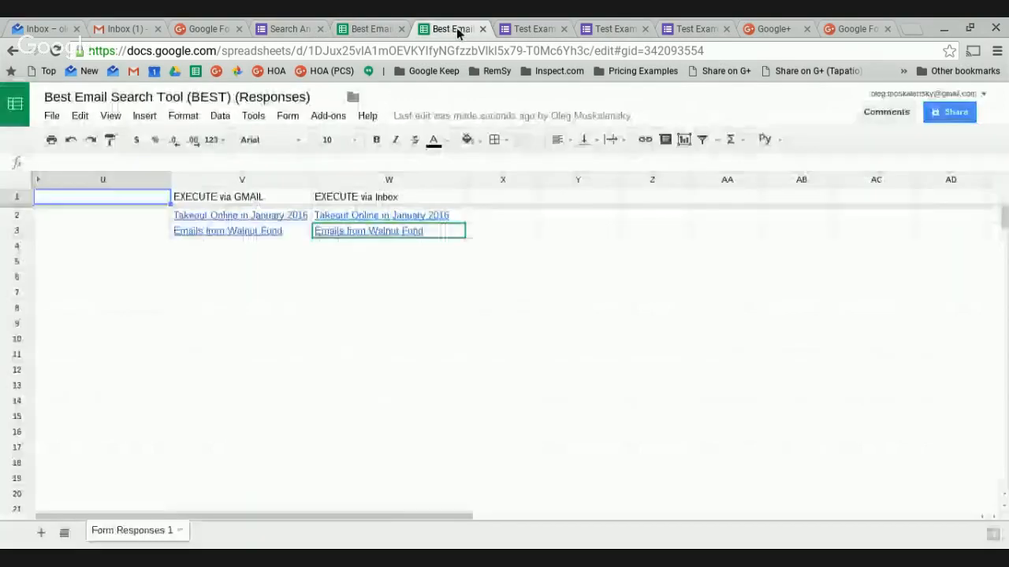
click(366, 27)
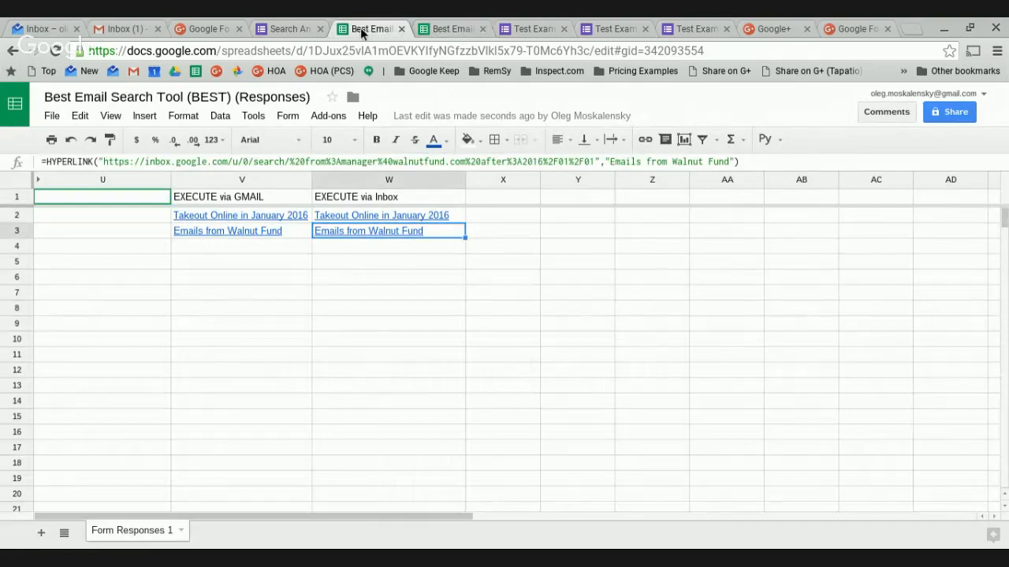
click(289, 32)
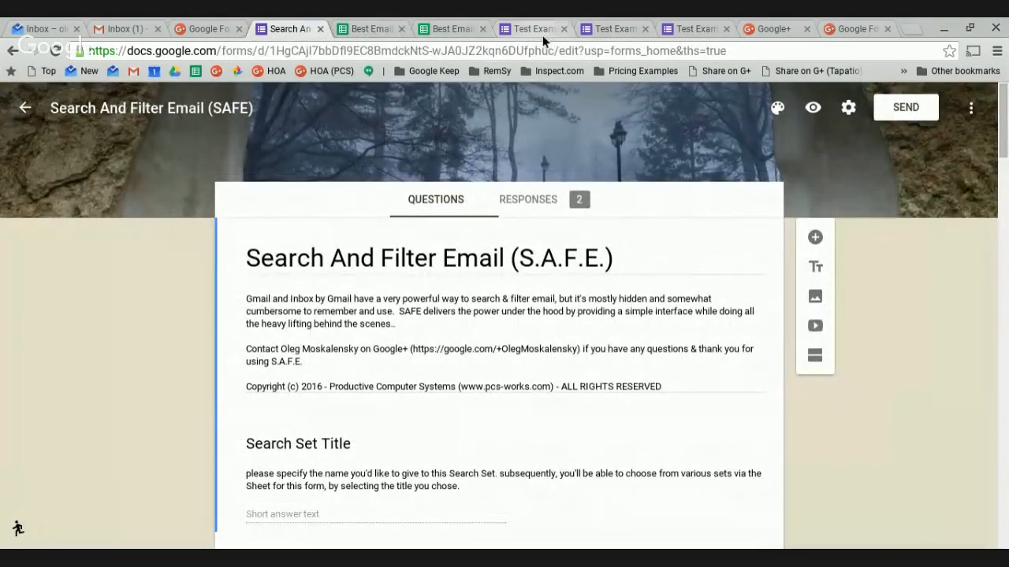
click(813, 110)
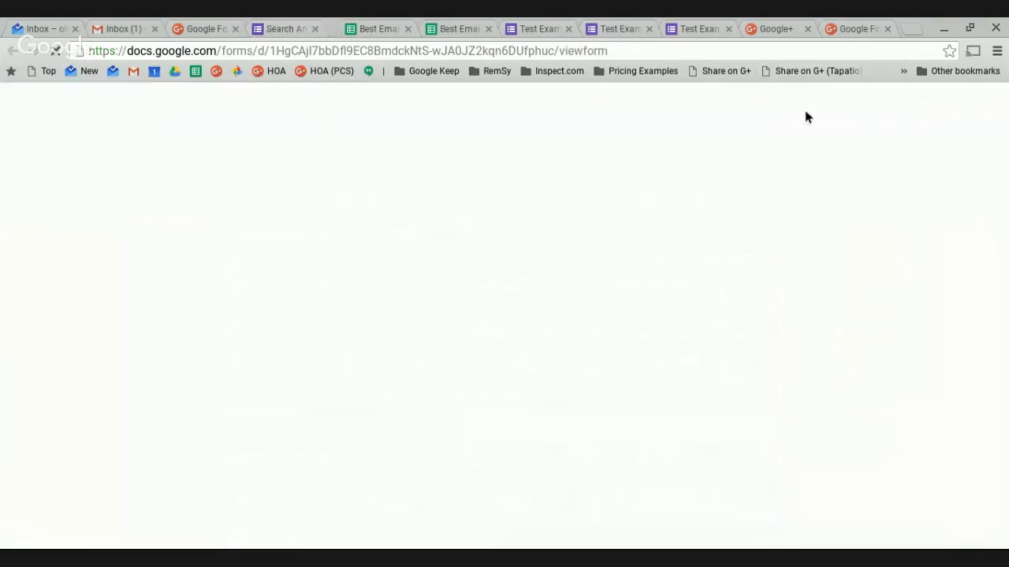
scroll(444, 359, down, 8)
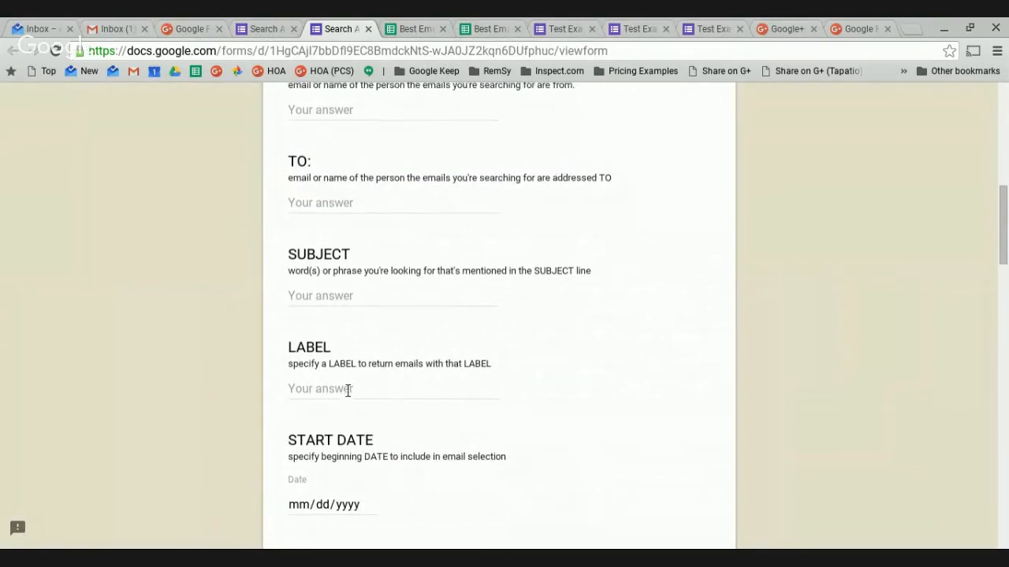
scroll(346, 371, up, 2)
scroll(351, 229, up, 1)
Enter 'My 10 Dishes emails' as SEARCH and my10dishes as LABEL.
click(334, 222)
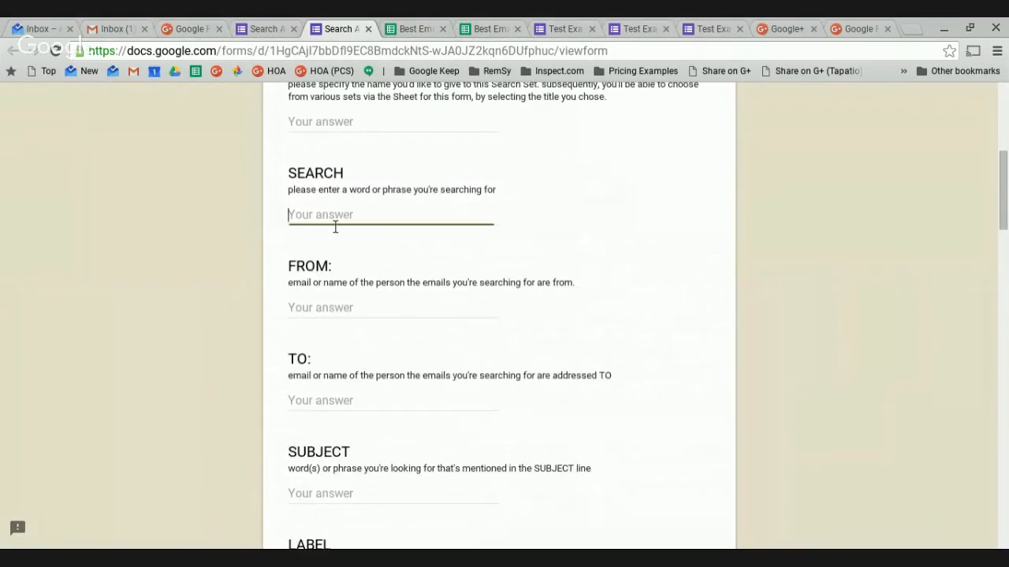
text(My 10 Dishes emails)
scroll(414, 305, down, 2)
scroll(413, 305, down, 2)
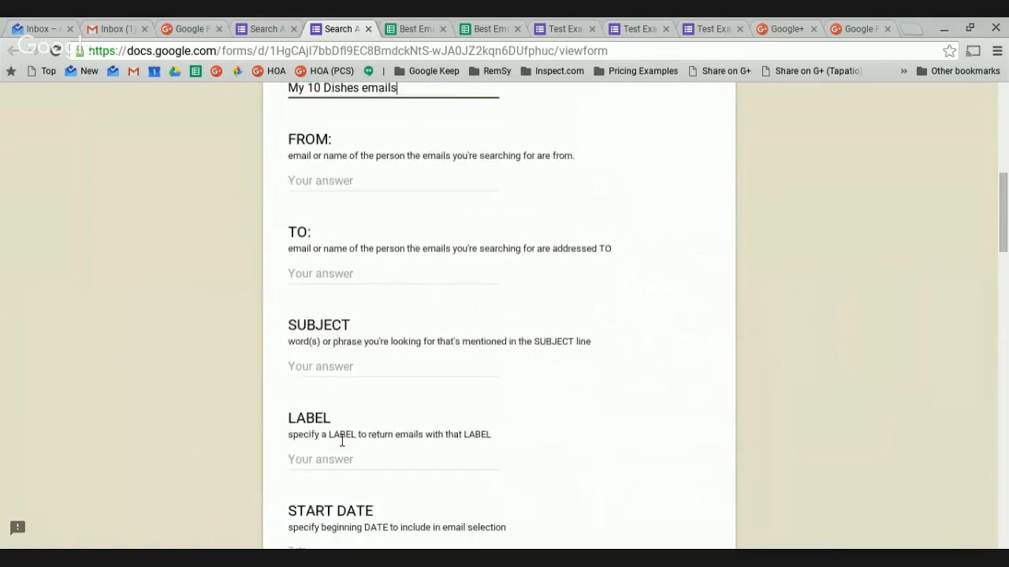
click(385, 396)
text(my10dishes)
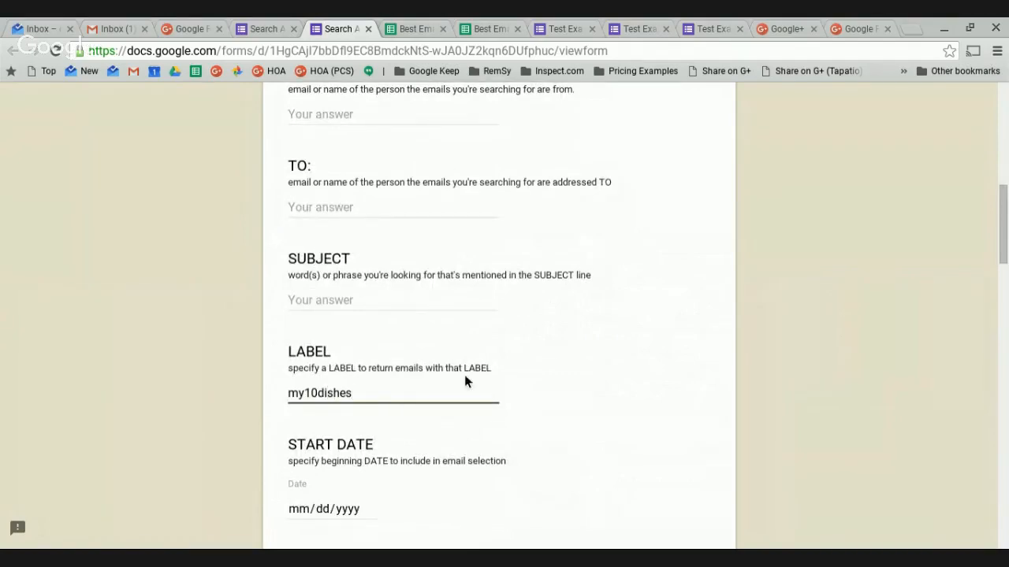
Choose Inbox as Location and enter the title 'My 10 Dishes'.
scroll(464, 381, down, 7)
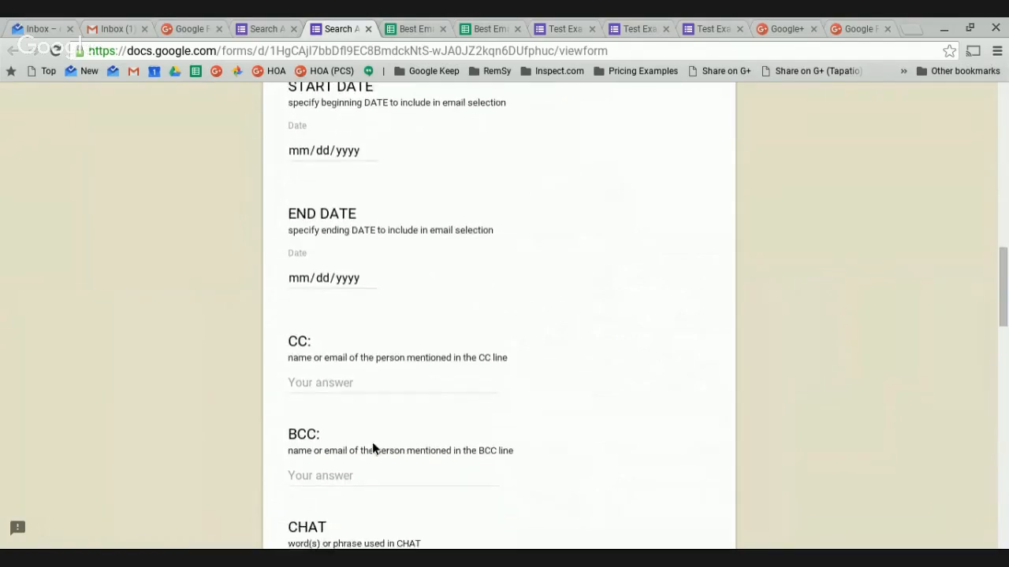
scroll(372, 448, down, 6)
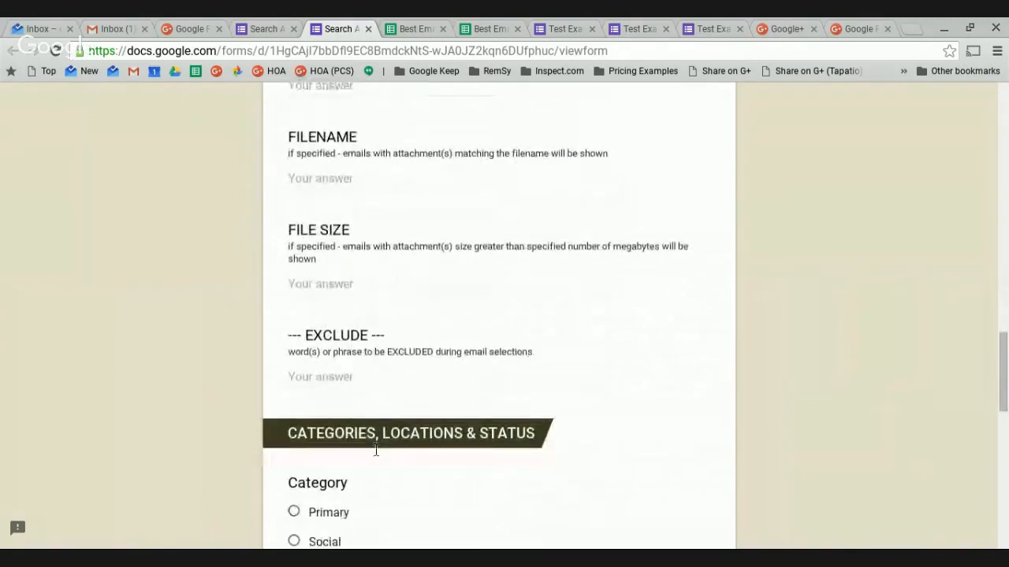
scroll(368, 452, down, 4)
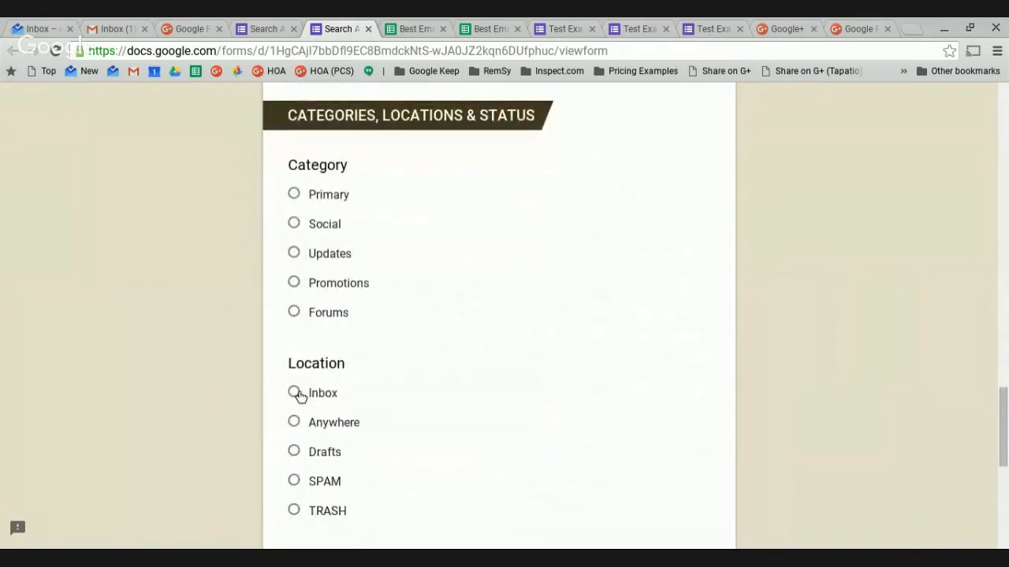
click(294, 392)
scroll(465, 433, down, 5)
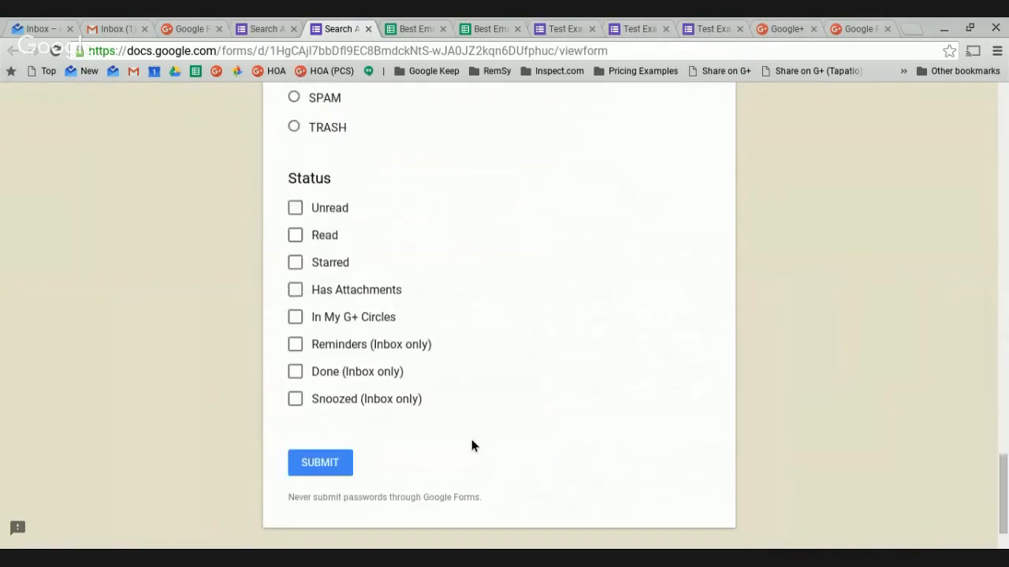
click(338, 473)
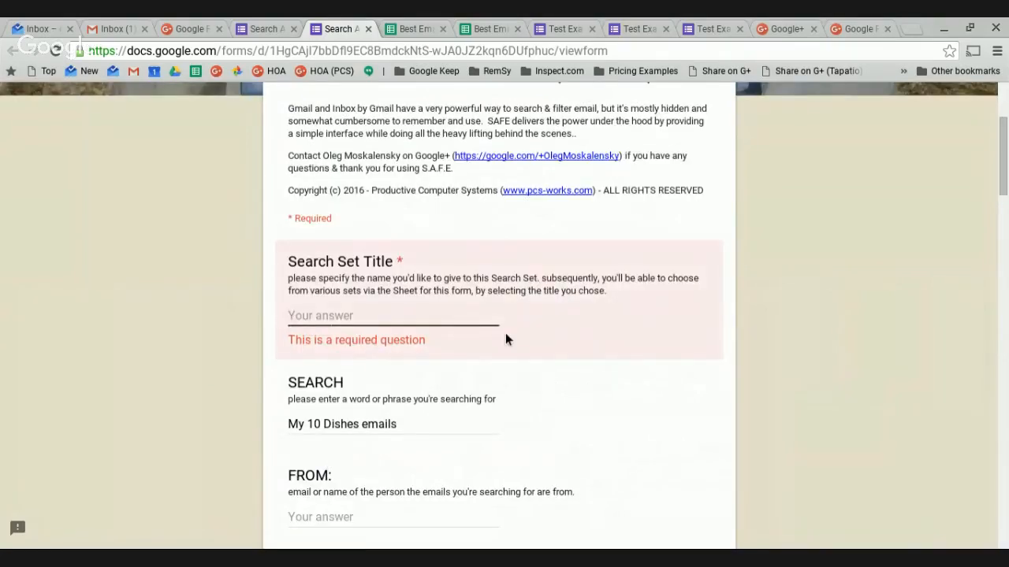
text(My )
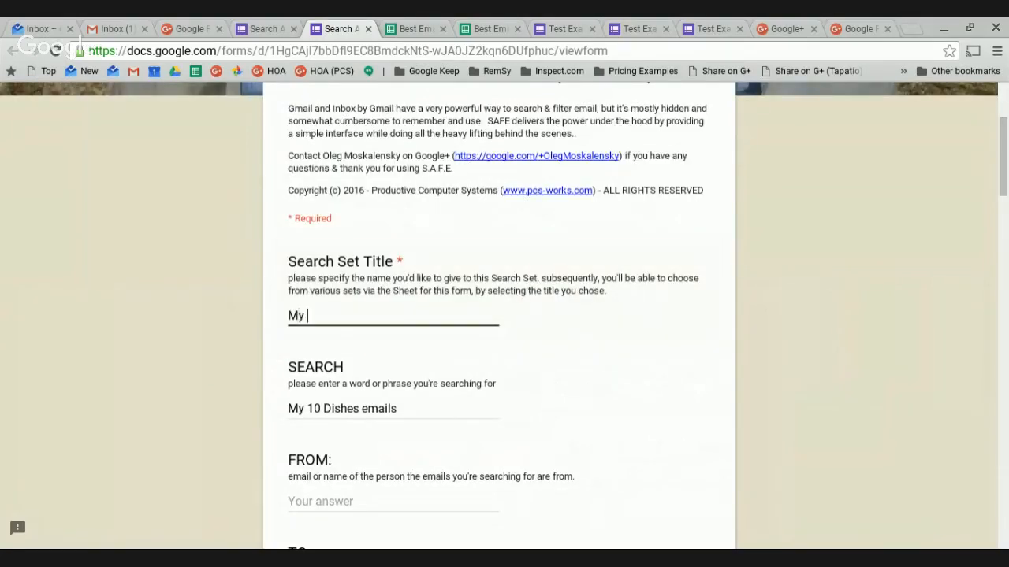
text(10 Dishes)
Clear the SEARCH answer and submit the My 10 Dishes response.
click(413, 421)
key(ctrl+a)
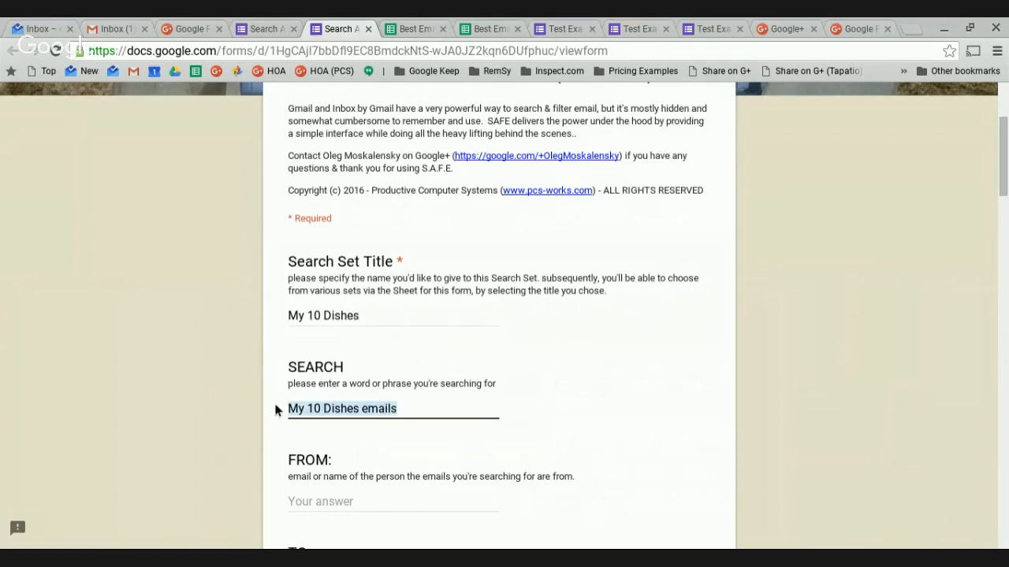
key(BackSpace)
scroll(347, 386, down, 1)
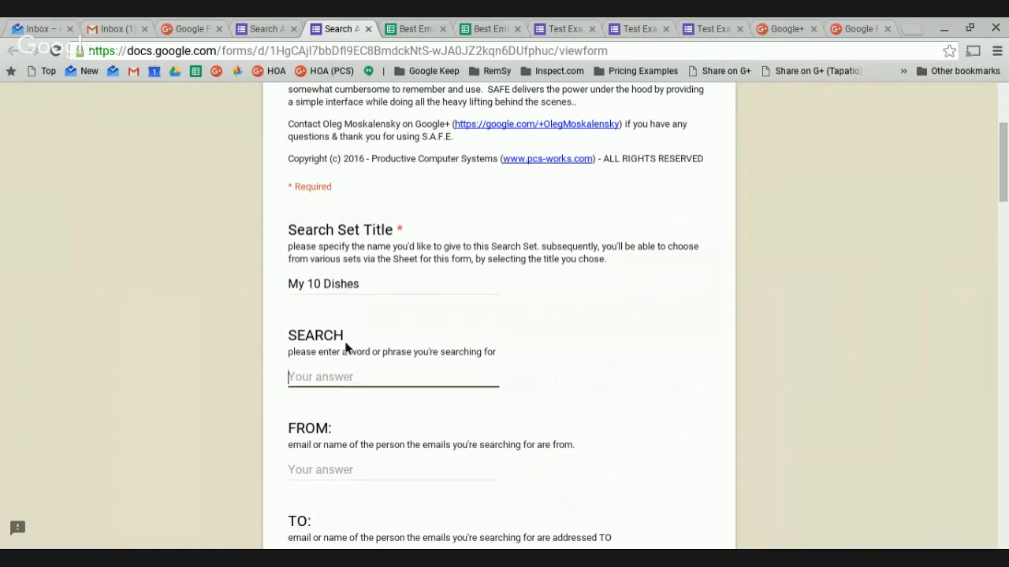
scroll(358, 390, down, 2)
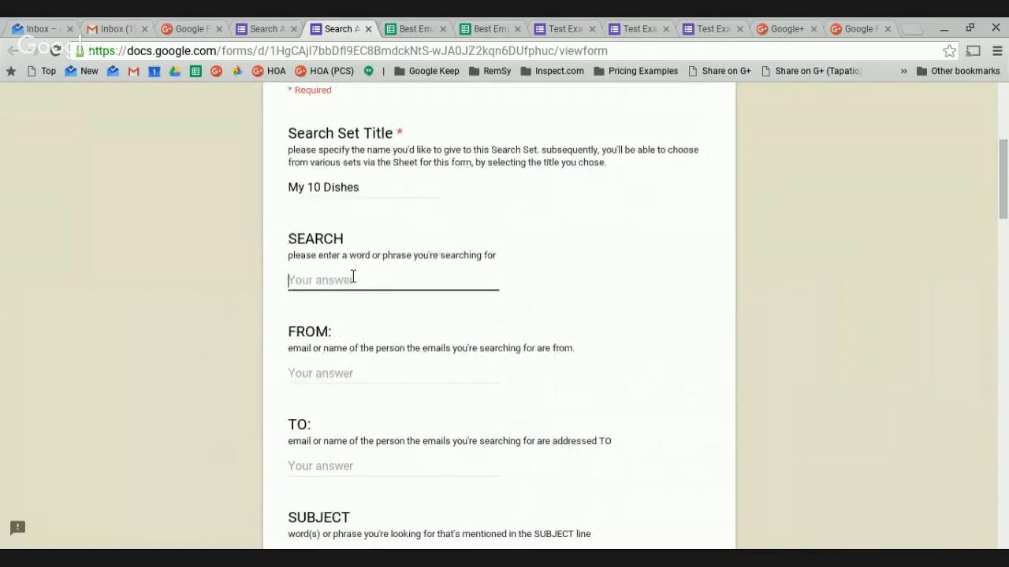
scroll(371, 401, down, 5)
scroll(356, 410, down, 20)
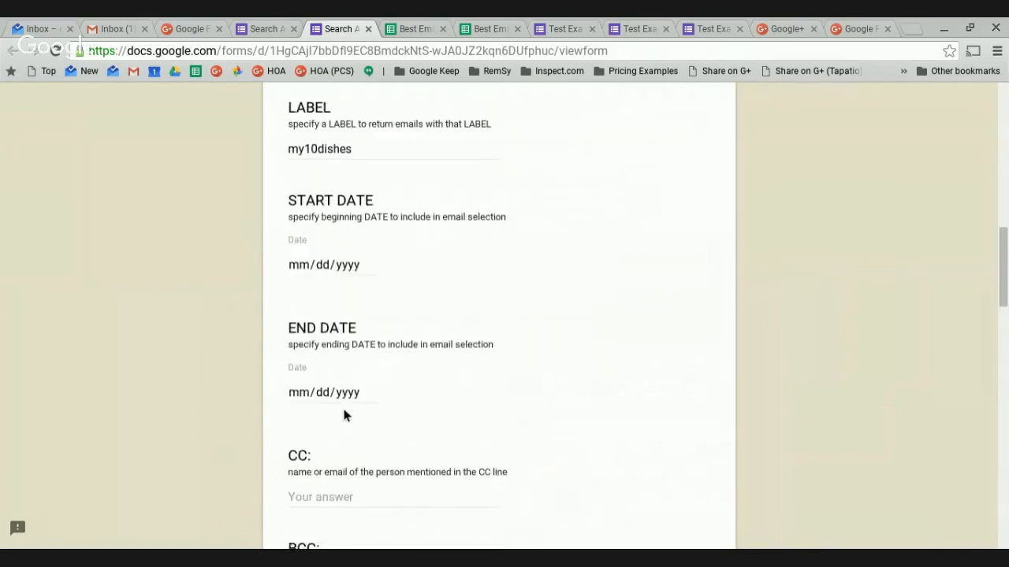
scroll(347, 421, down, 9)
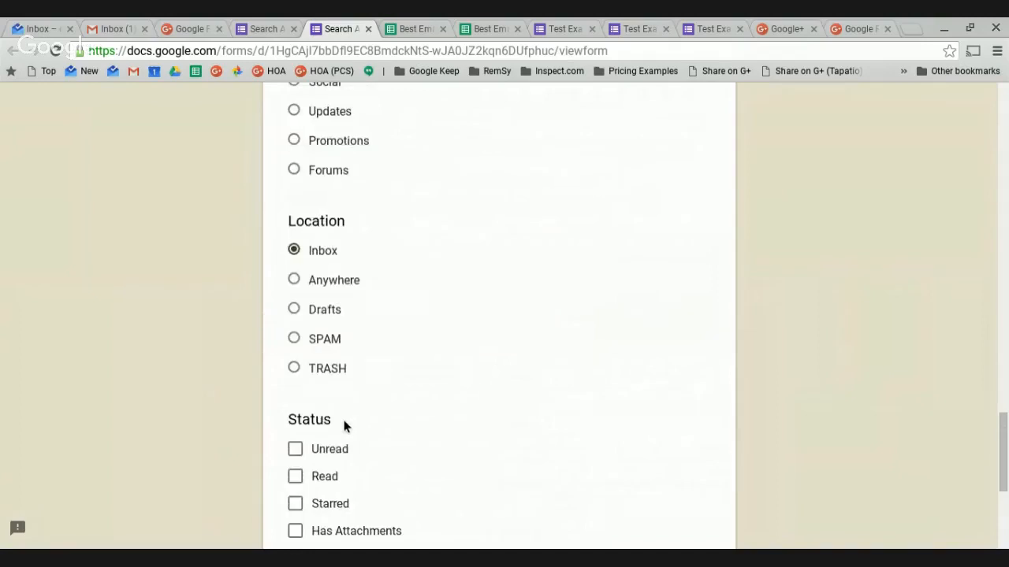
scroll(377, 364, down, 8)
click(337, 388)
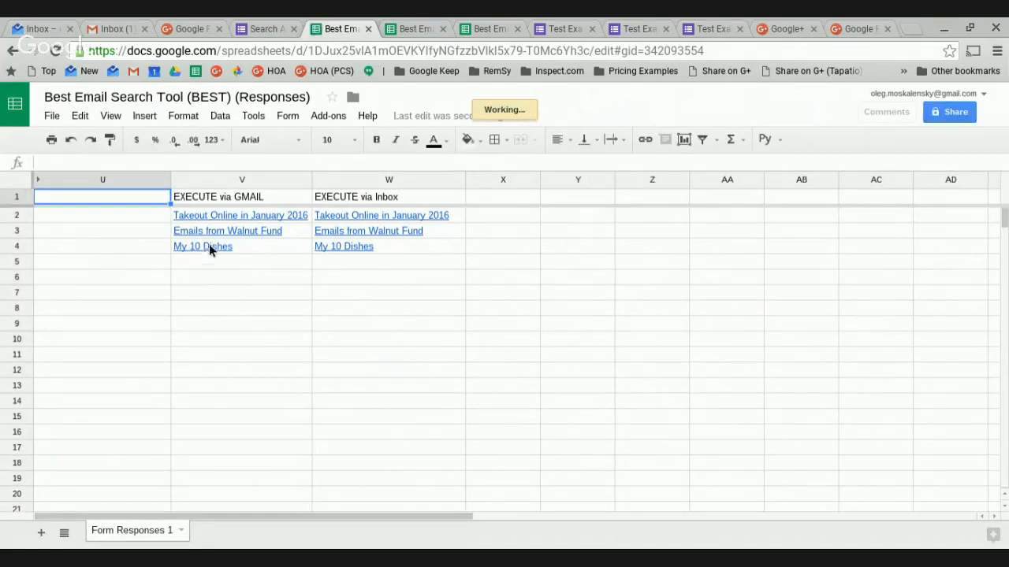
Open the My 10 Dishes Gmail link from cell V4's preview bubble.
mouse_move(206, 249)
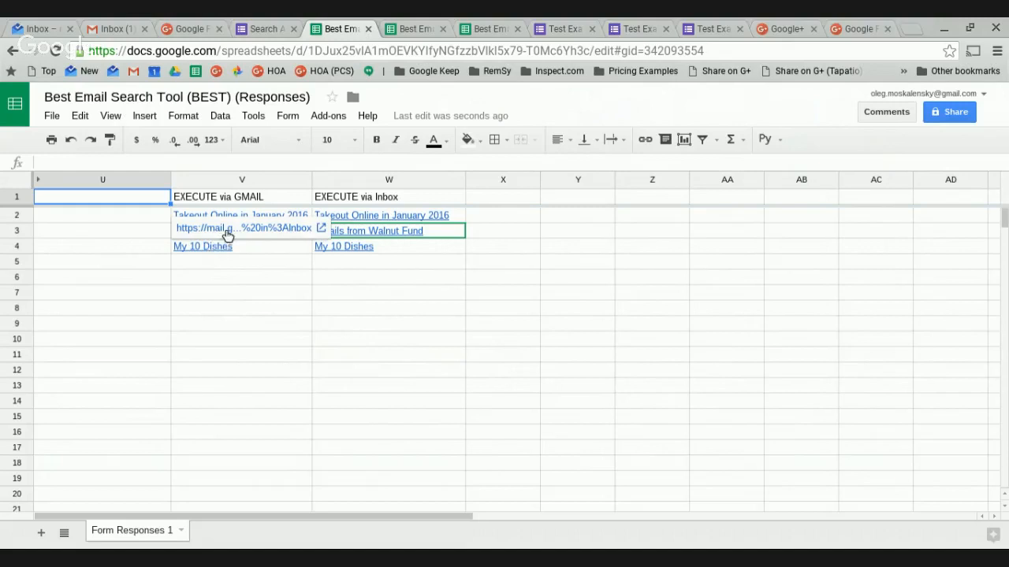
click(222, 229)
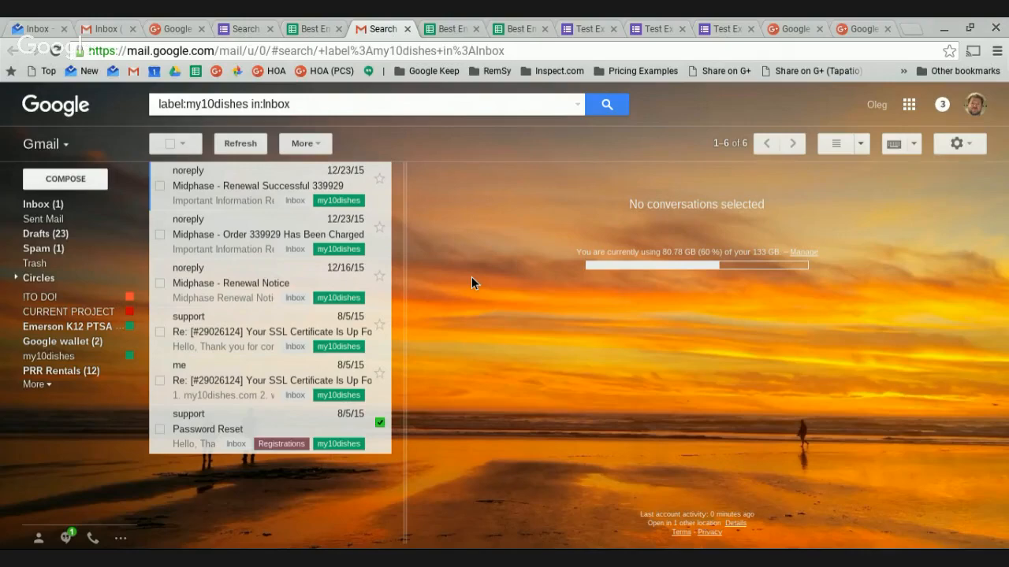
Switch from the my10dishes results to the Search And Filter Email form editor.
click(252, 28)
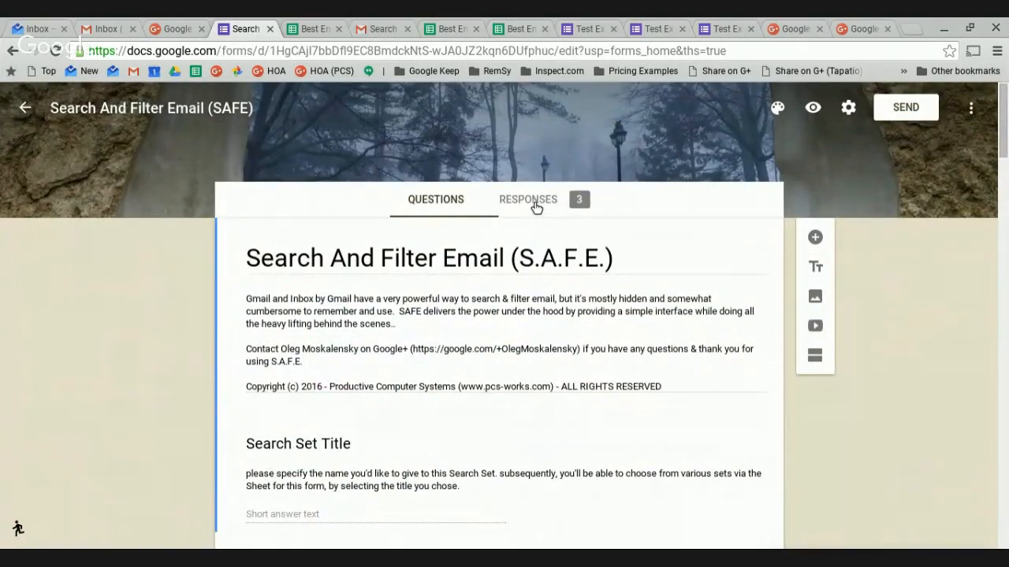
Open the Responses tab and scroll through the summary of 3 responses.
click(535, 207)
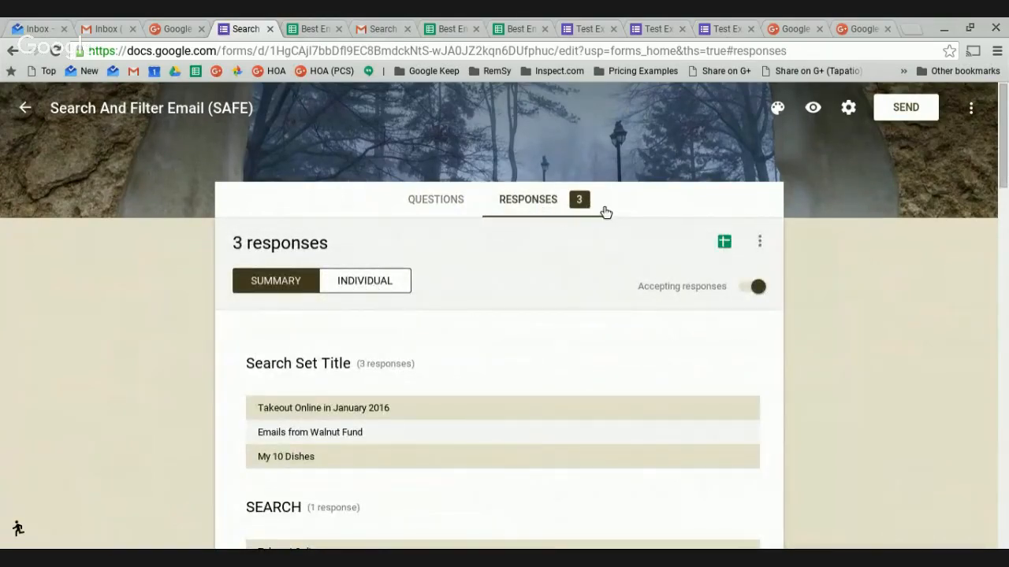
scroll(471, 300, down, 2)
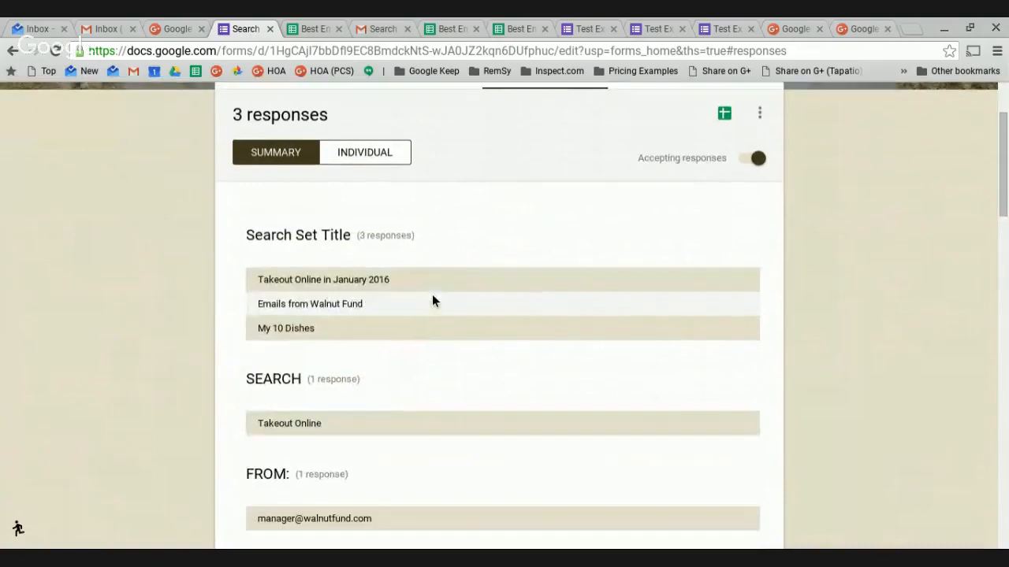
scroll(392, 339, down, 11)
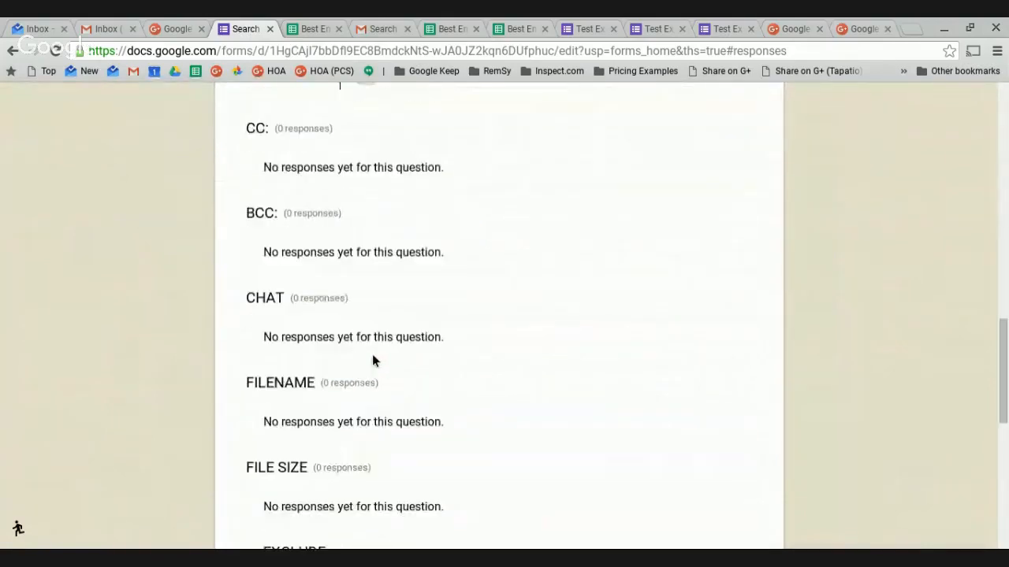
scroll(373, 360, down, 10)
scroll(489, 296, up, 20)
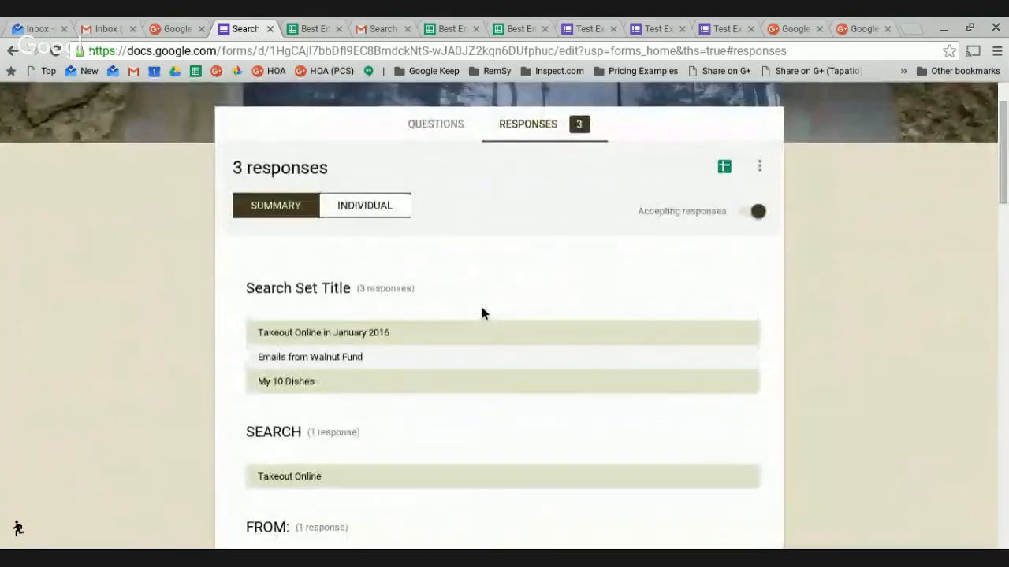
scroll(482, 308, up, 1)
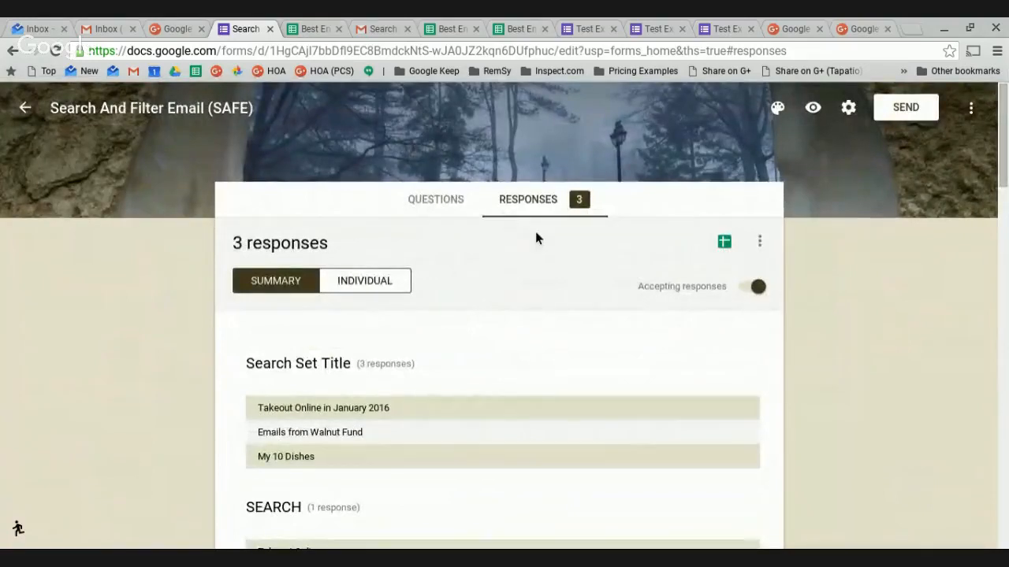
Switch to Individual view and advance to response 2 of 3.
click(375, 288)
scroll(670, 398, down, 2)
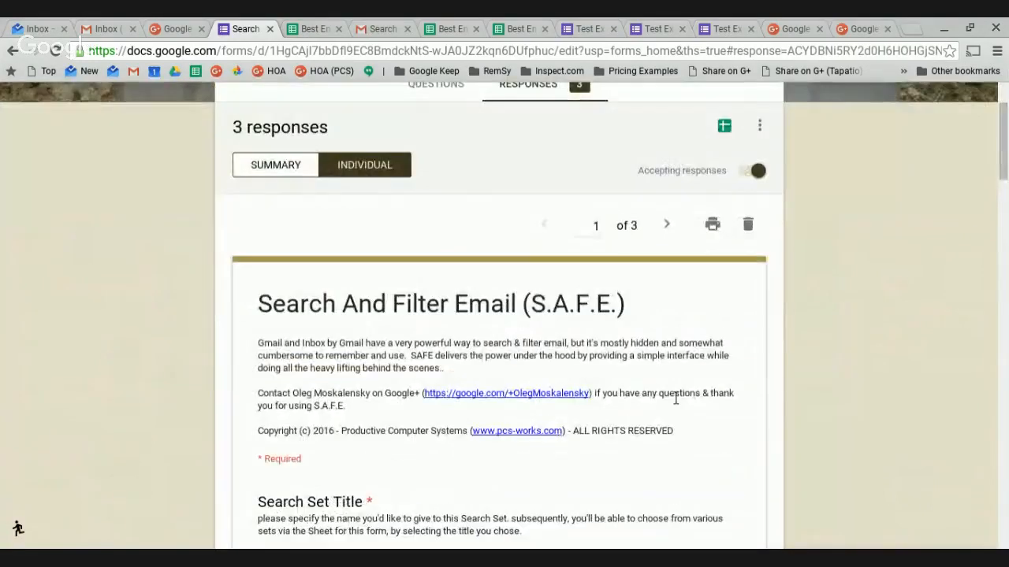
click(669, 226)
scroll(709, 276, down, 1)
scroll(747, 328, down, 14)
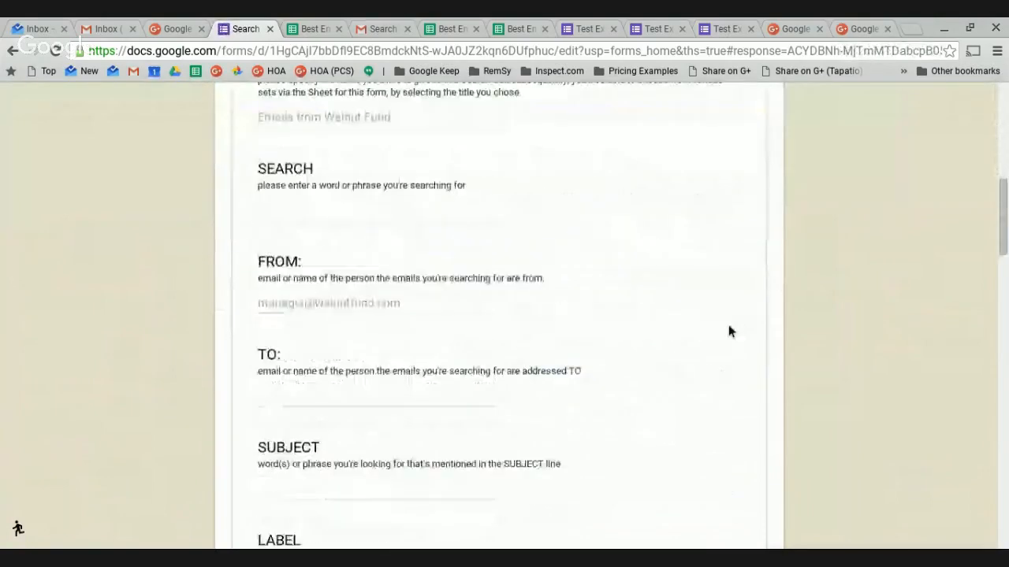
scroll(714, 331, down, 12)
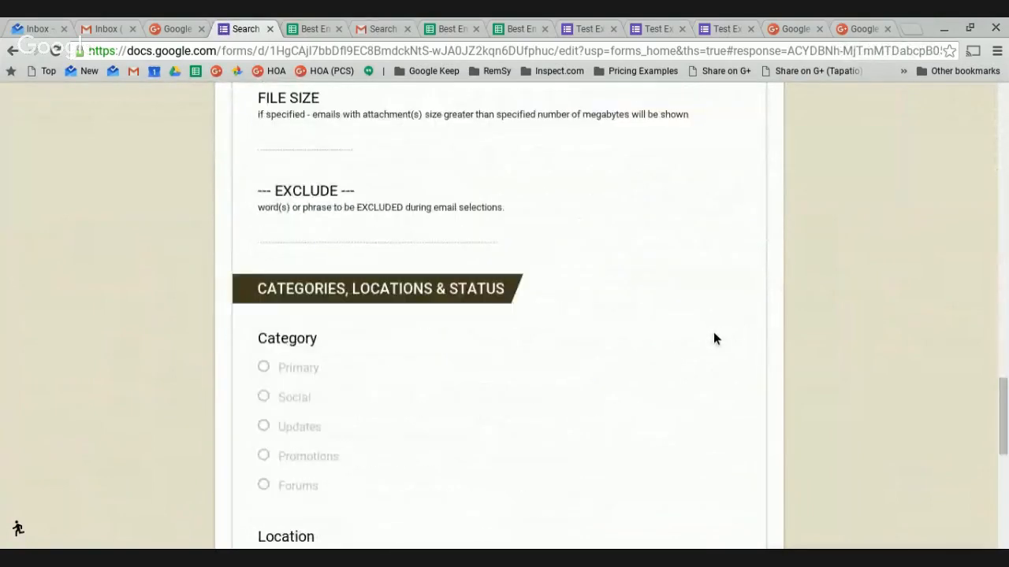
scroll(714, 339, up, 20)
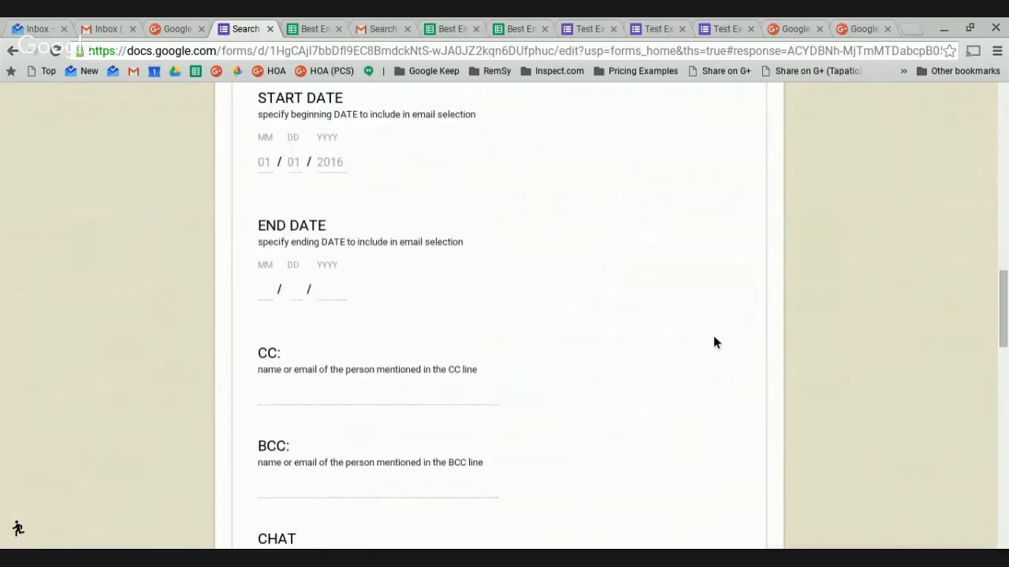
scroll(713, 343, up, 5)
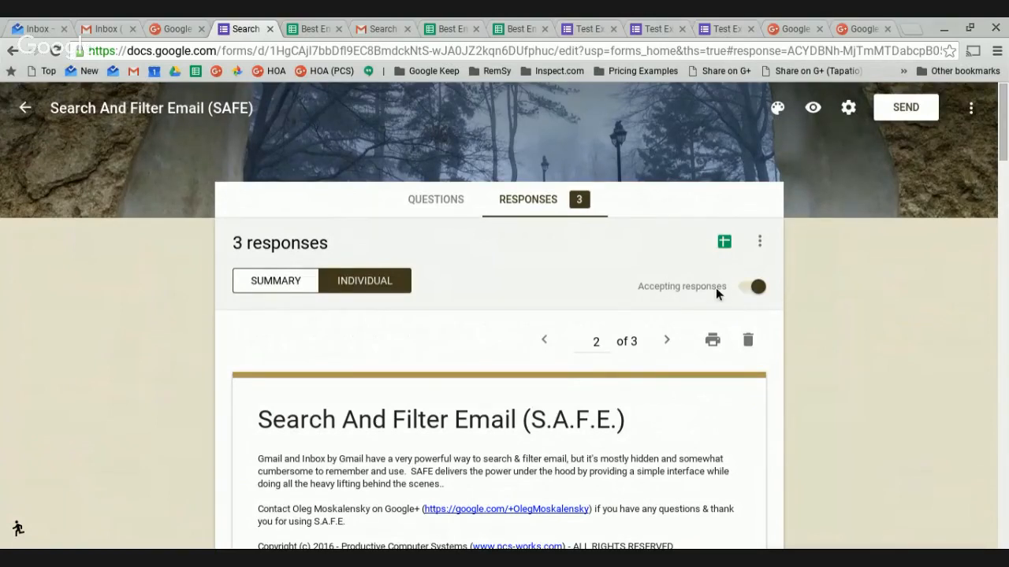
Toggle Accepting responses off and on, open the BEST responses sheet, then return to Forms.
click(749, 291)
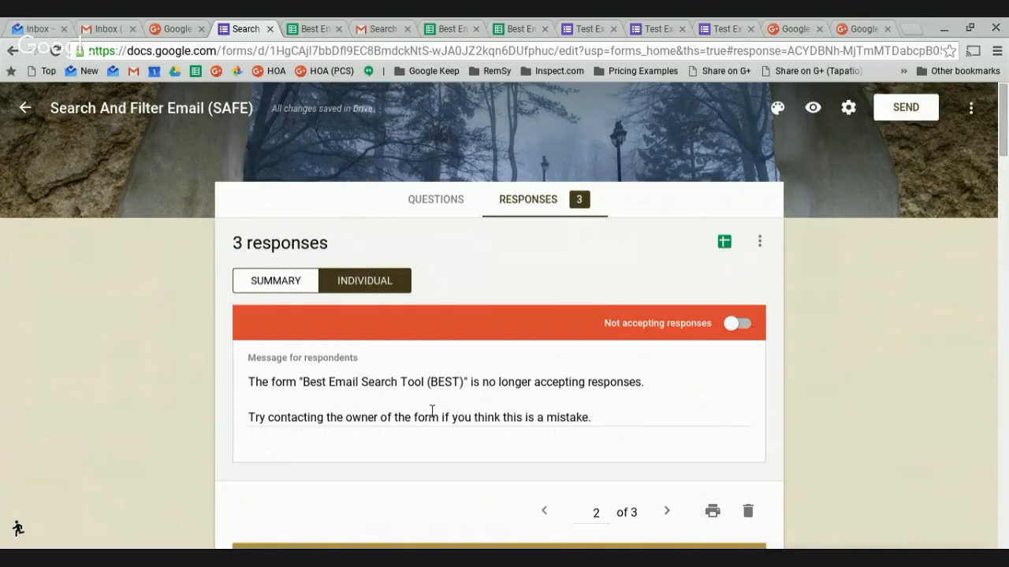
click(751, 324)
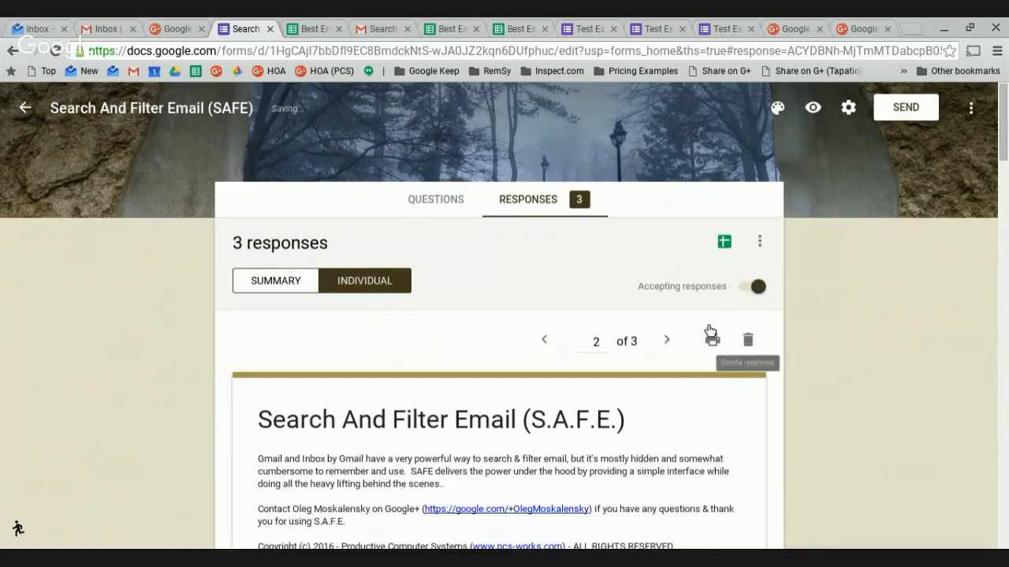
click(725, 243)
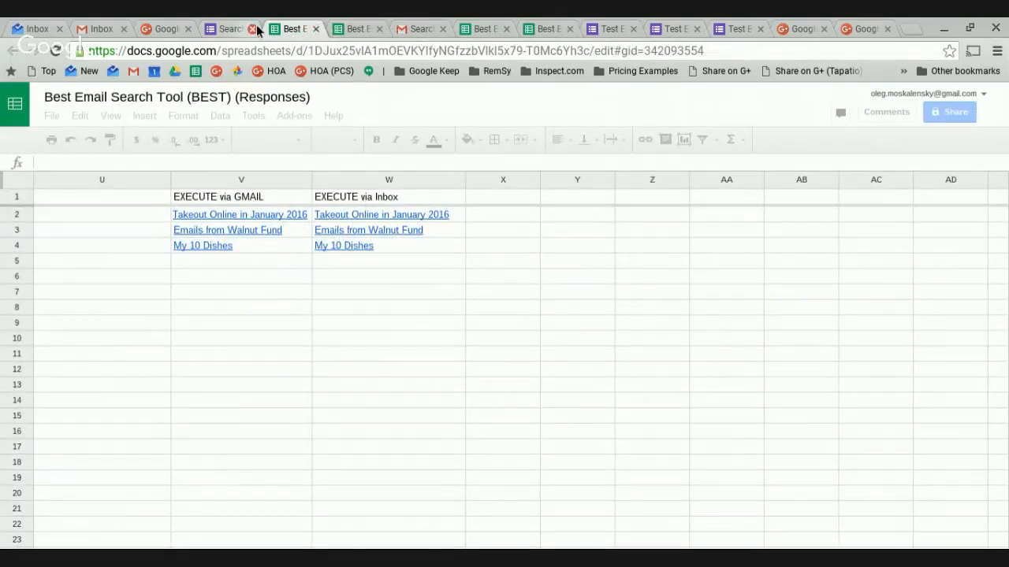
click(232, 29)
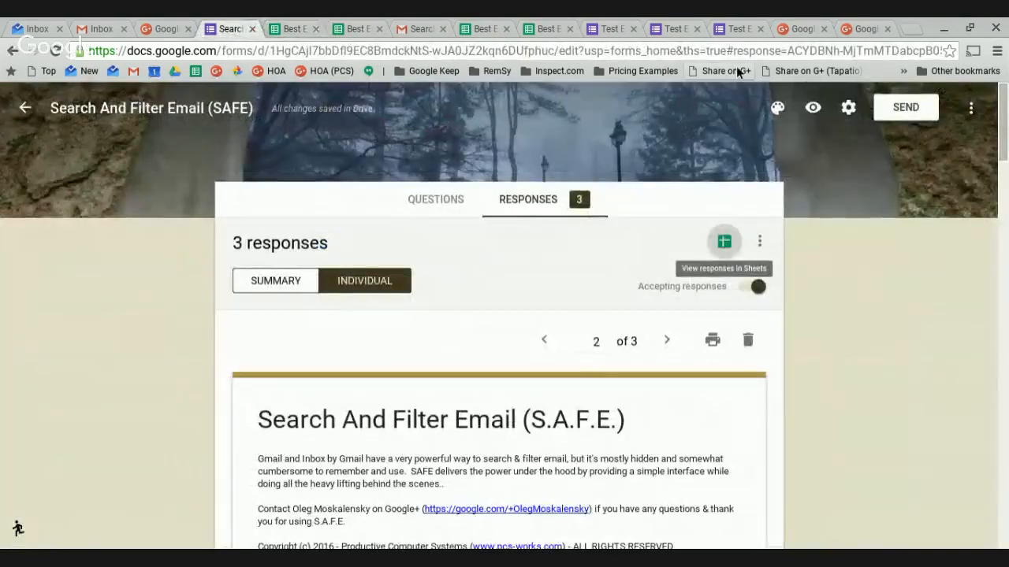
click(817, 109)
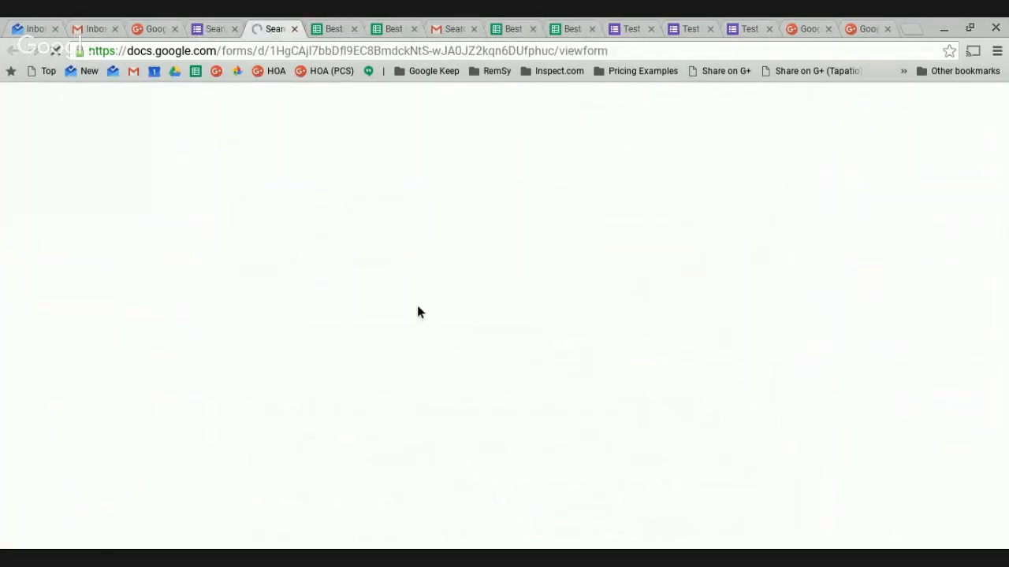
scroll(386, 317, down, 4)
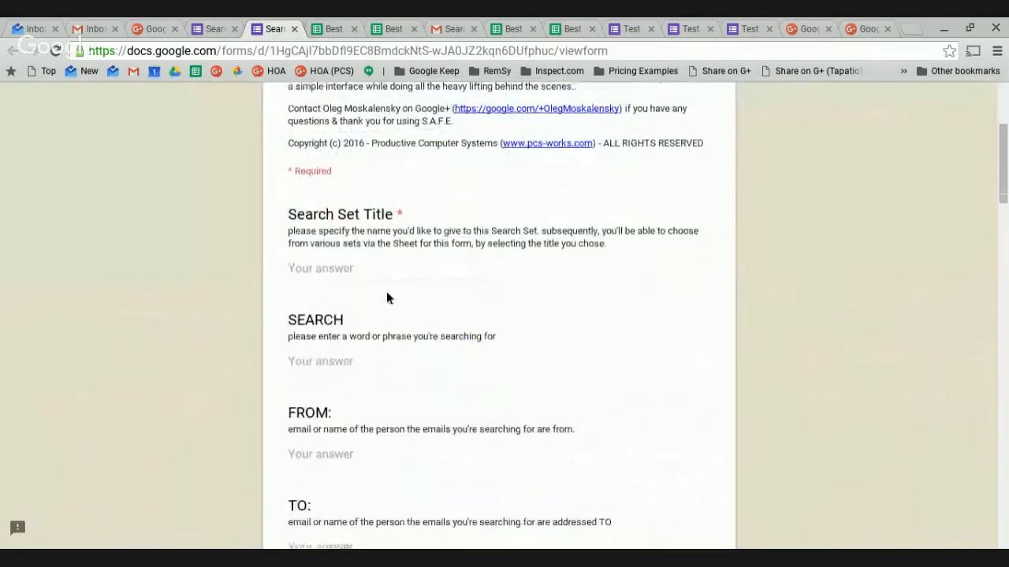
scroll(390, 300, down, 1)
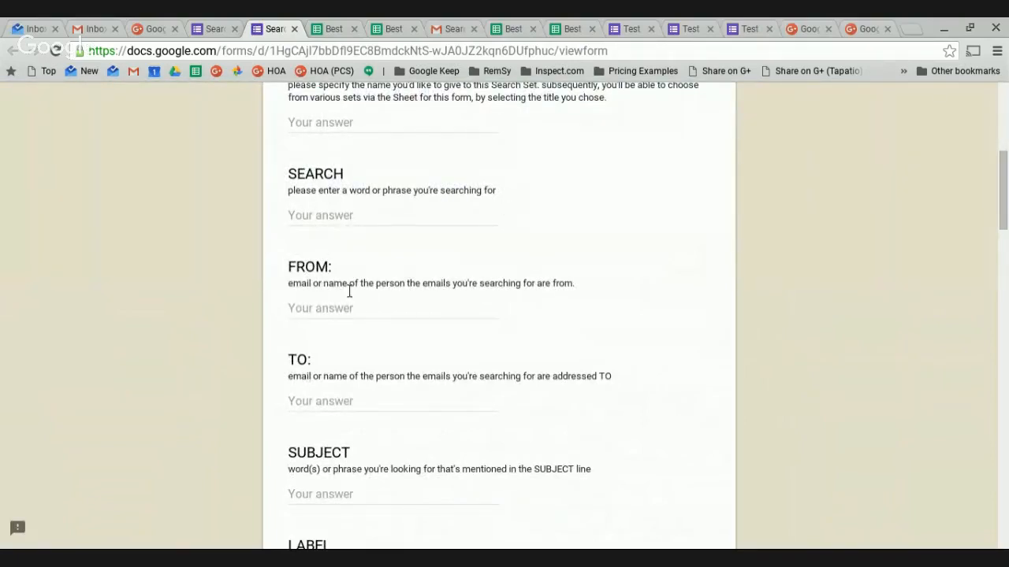
scroll(347, 290, down, 1)
scroll(317, 273, down, 2)
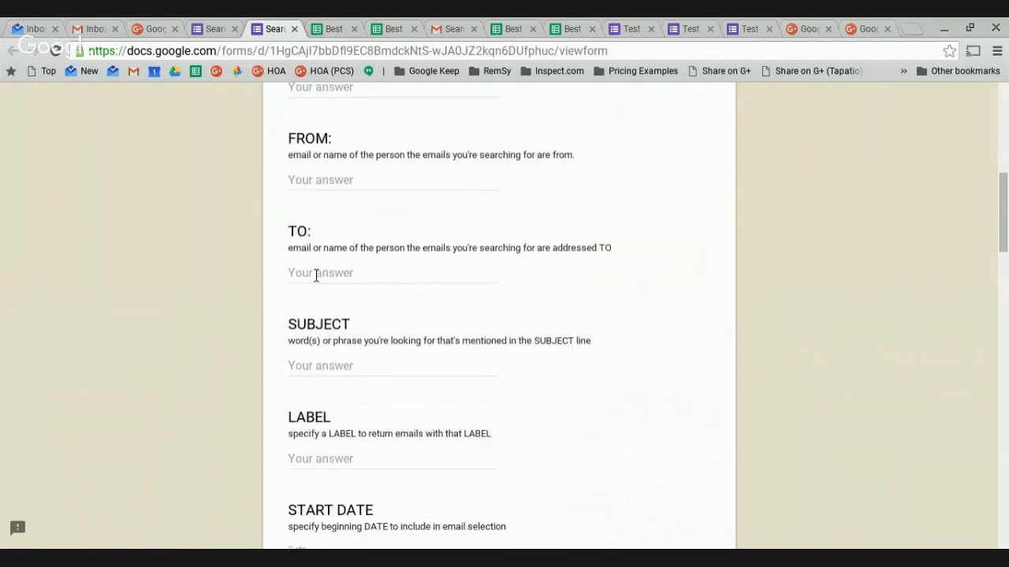
scroll(398, 292, down, 2)
scroll(386, 298, down, 1)
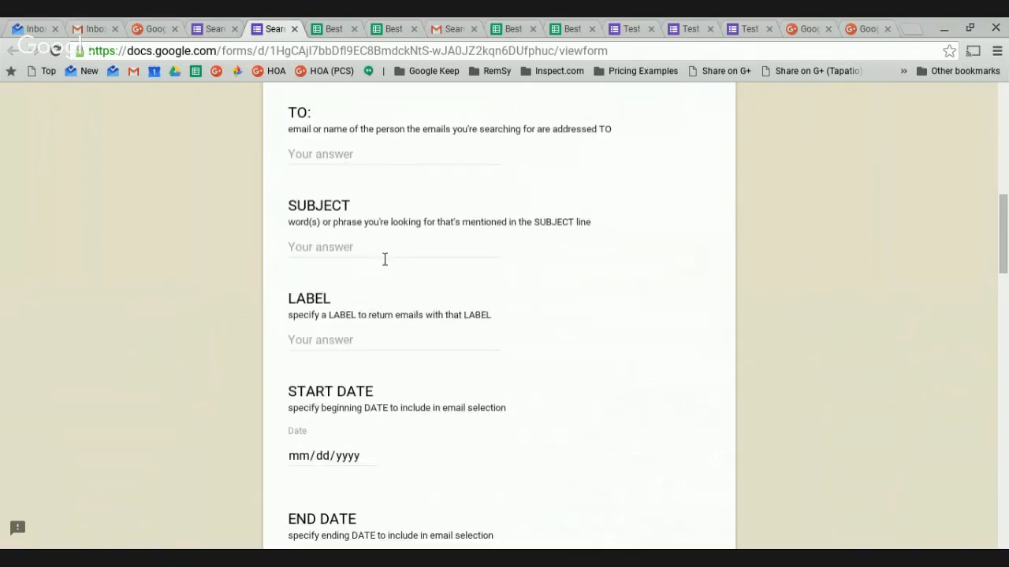
scroll(351, 319, down, 2)
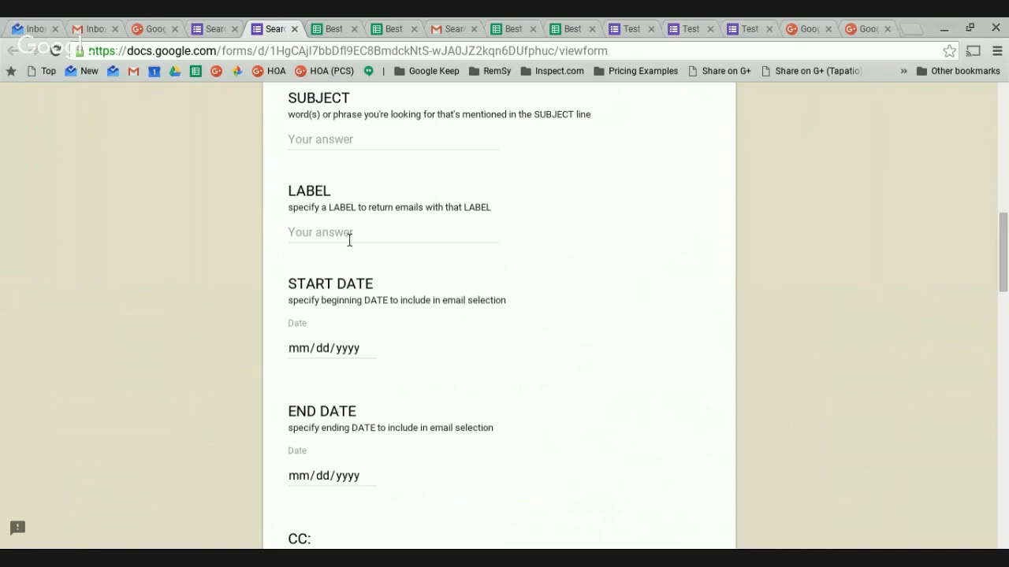
scroll(352, 282, down, 3)
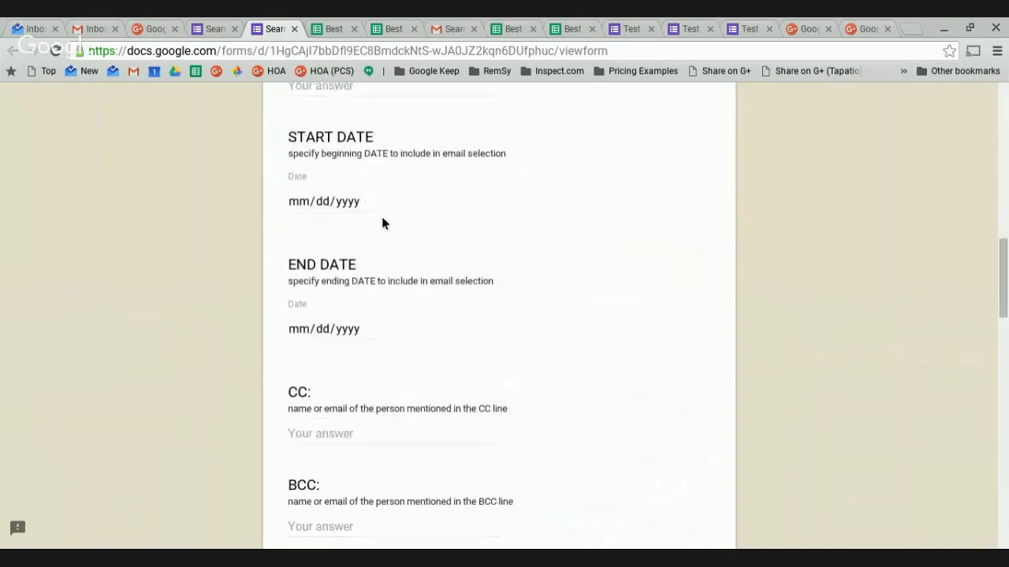
scroll(381, 223, down, 4)
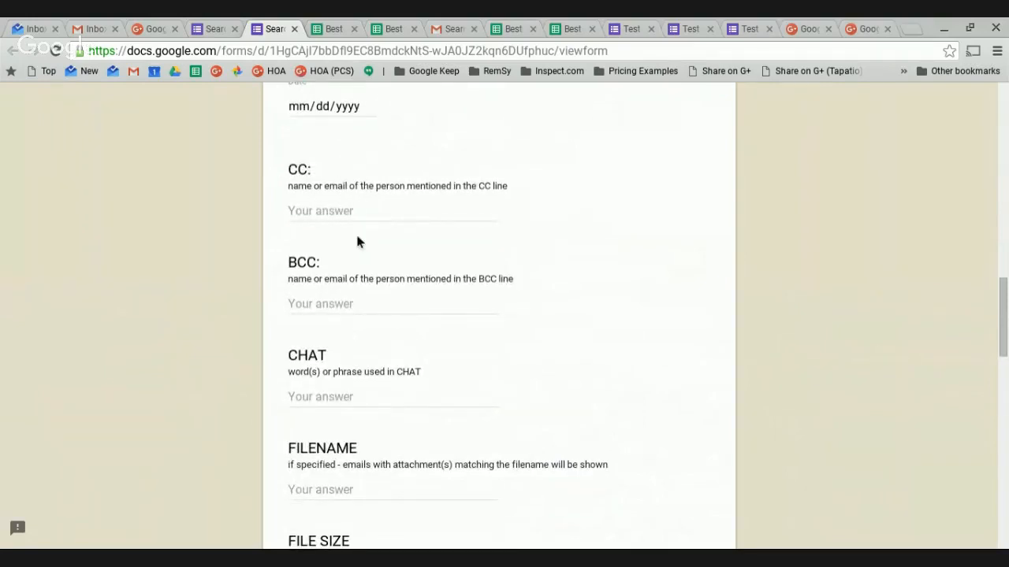
scroll(408, 355, down, 3)
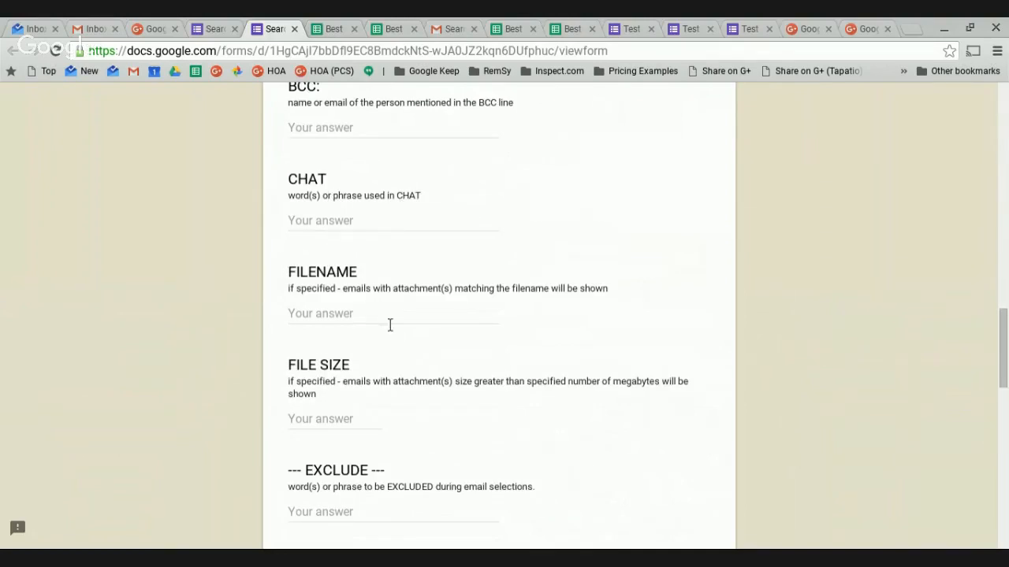
scroll(387, 331, down, 2)
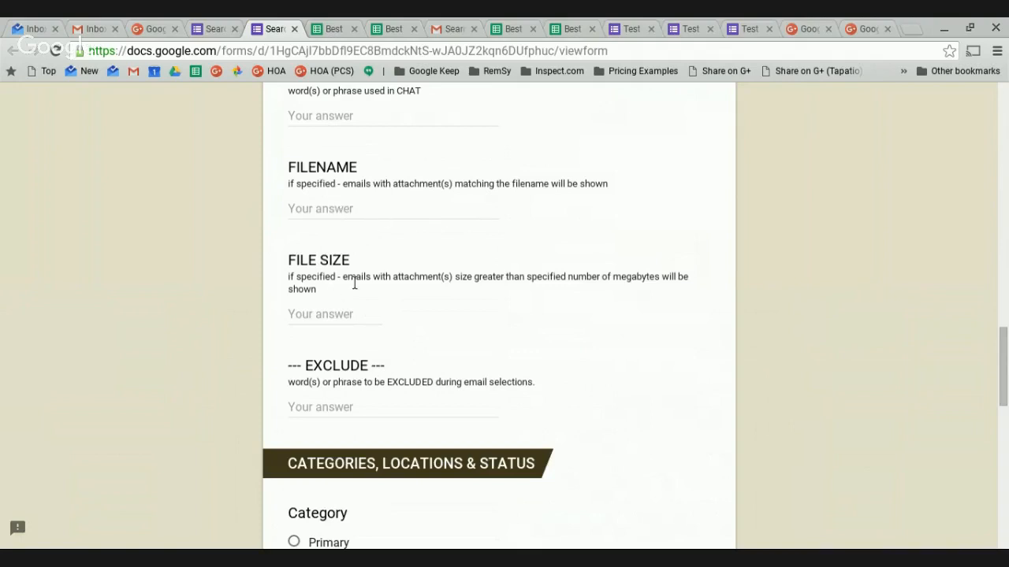
scroll(355, 283, down, 1)
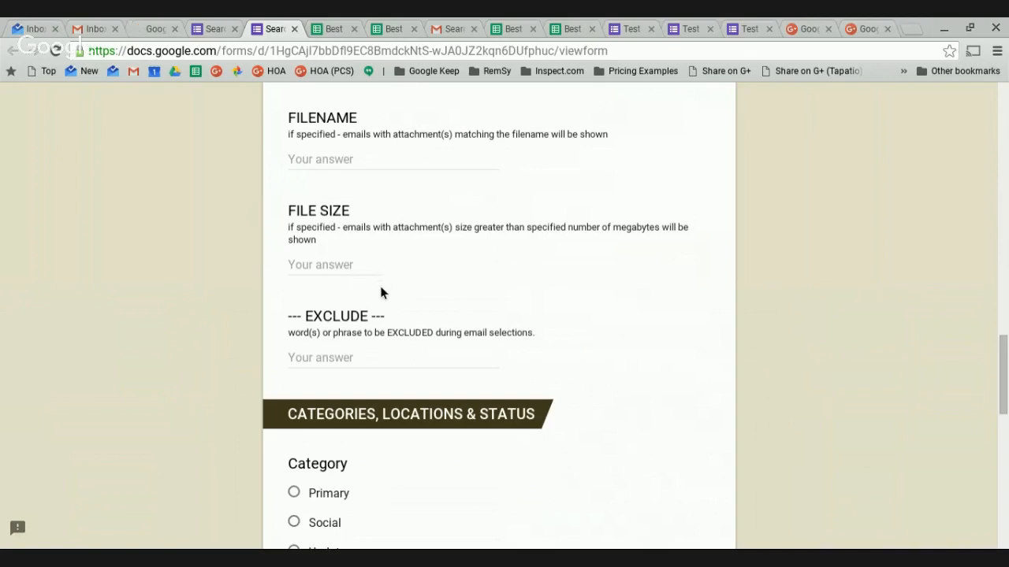
scroll(383, 292, down, 1)
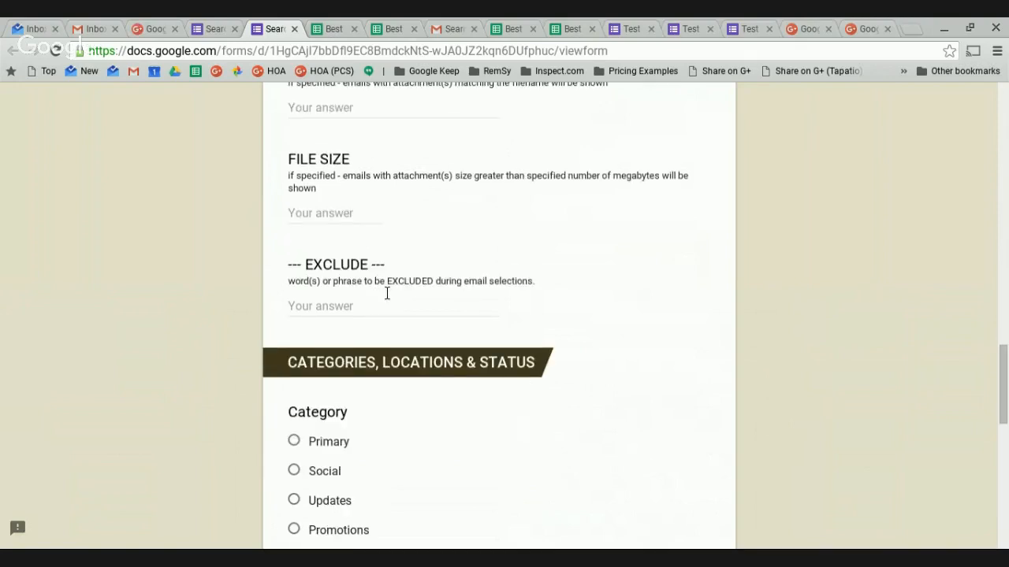
scroll(384, 292, down, 1)
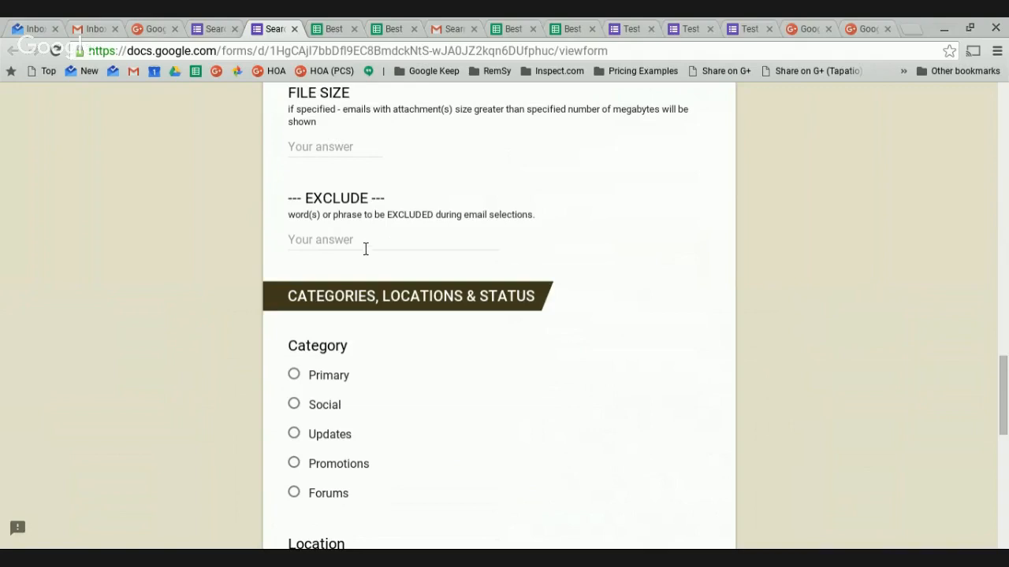
scroll(367, 169, up, 1)
scroll(409, 263, down, 5)
scroll(402, 263, up, 1)
scroll(400, 257, up, 2)
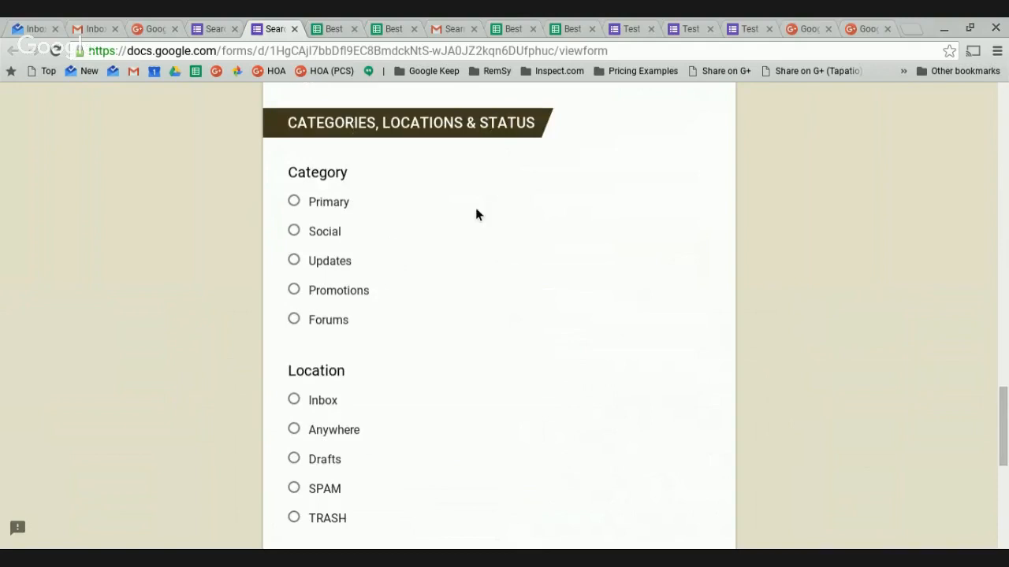
scroll(441, 211, down, 1)
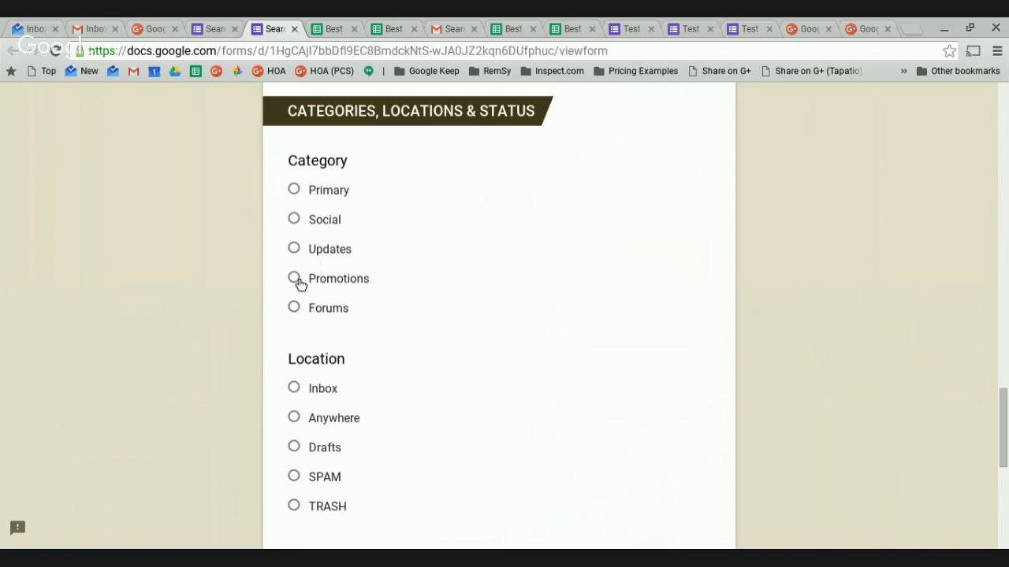
scroll(299, 283, up, 15)
scroll(299, 286, down, 3)
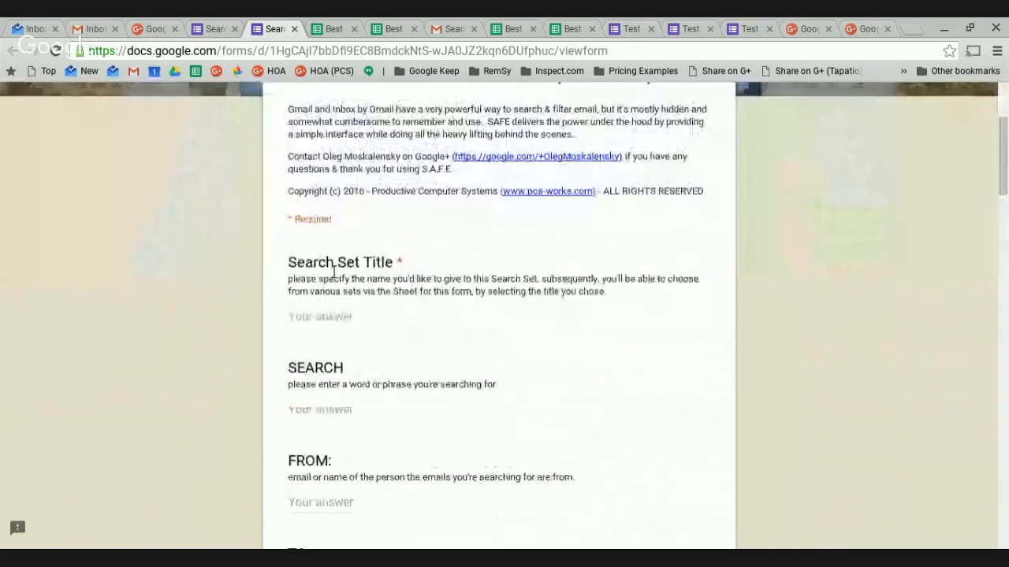
Enter 'Promos to delete' as the Search Set Title, choose the Promotions category, and submit.
click(338, 318)
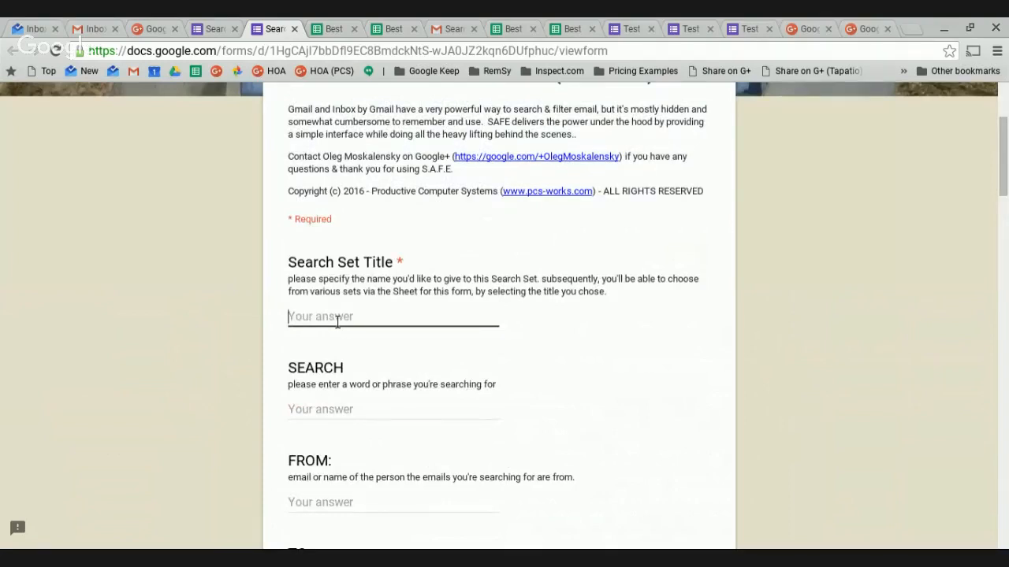
text(Promos to delete)
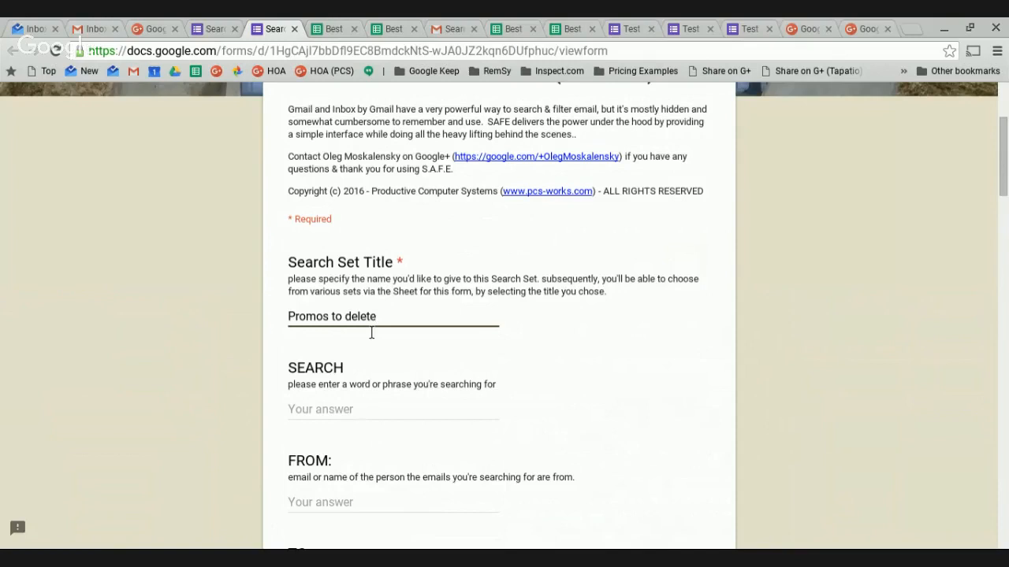
scroll(371, 334, down, 8)
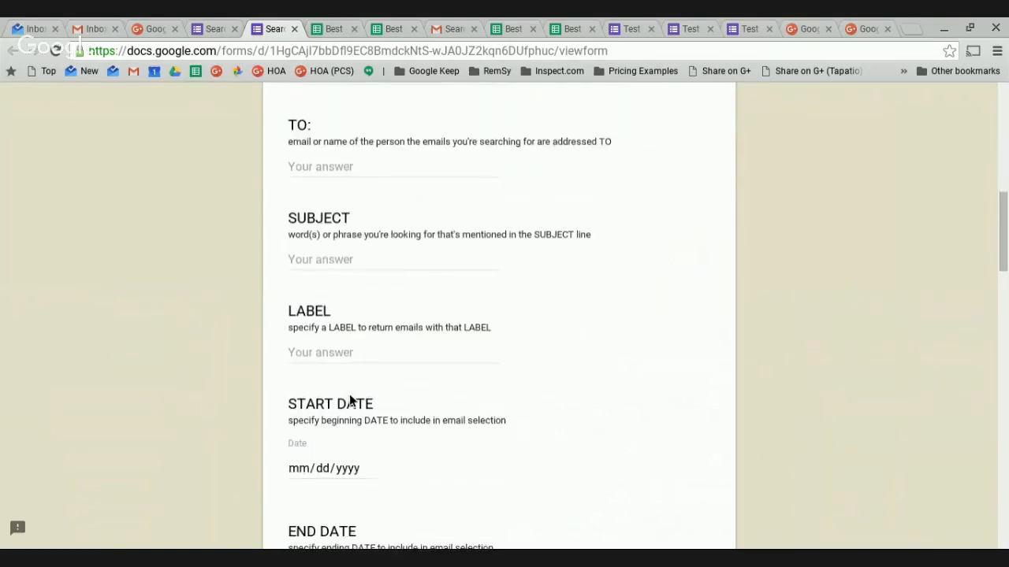
scroll(356, 402, down, 10)
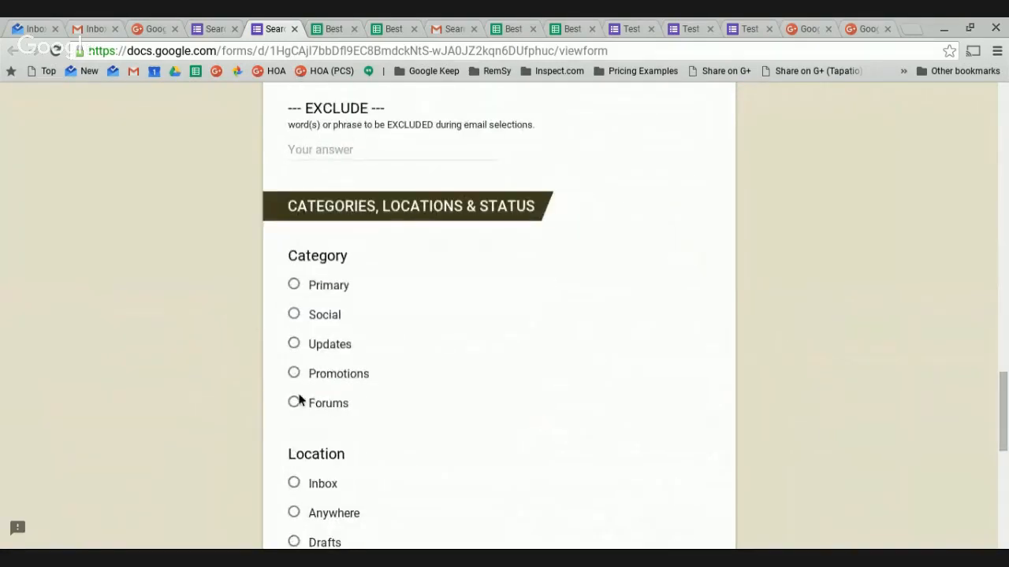
click(295, 375)
scroll(417, 394, down, 7)
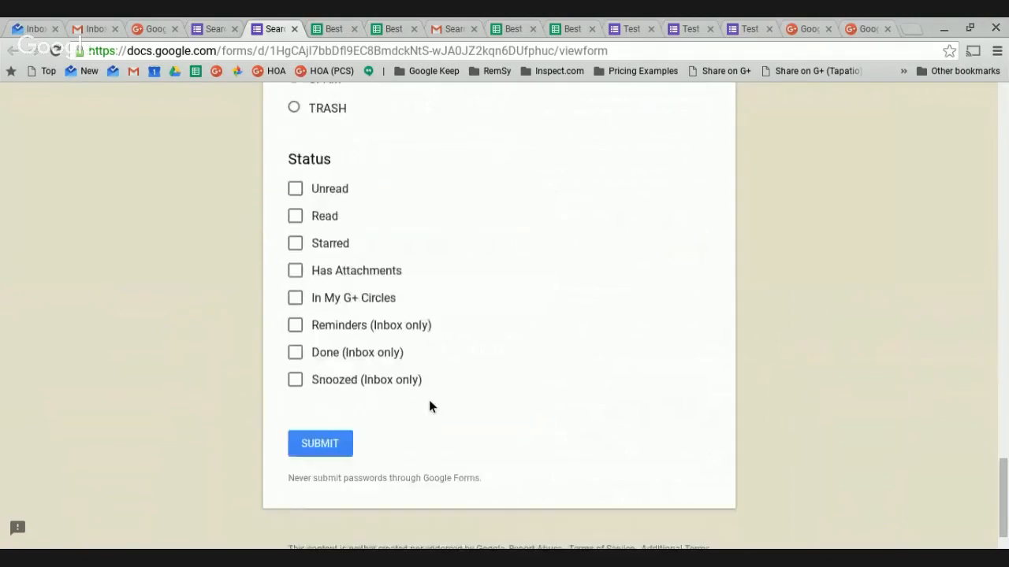
click(319, 387)
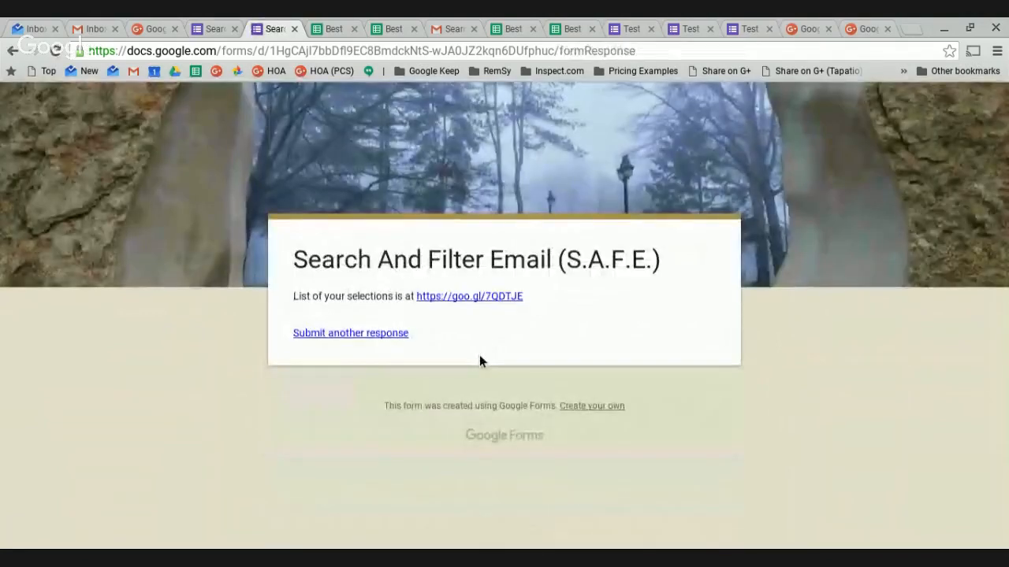
Follow the goo.gl link to the responses sheet and open the new 'Promos to delete' Gmail search.
click(486, 298)
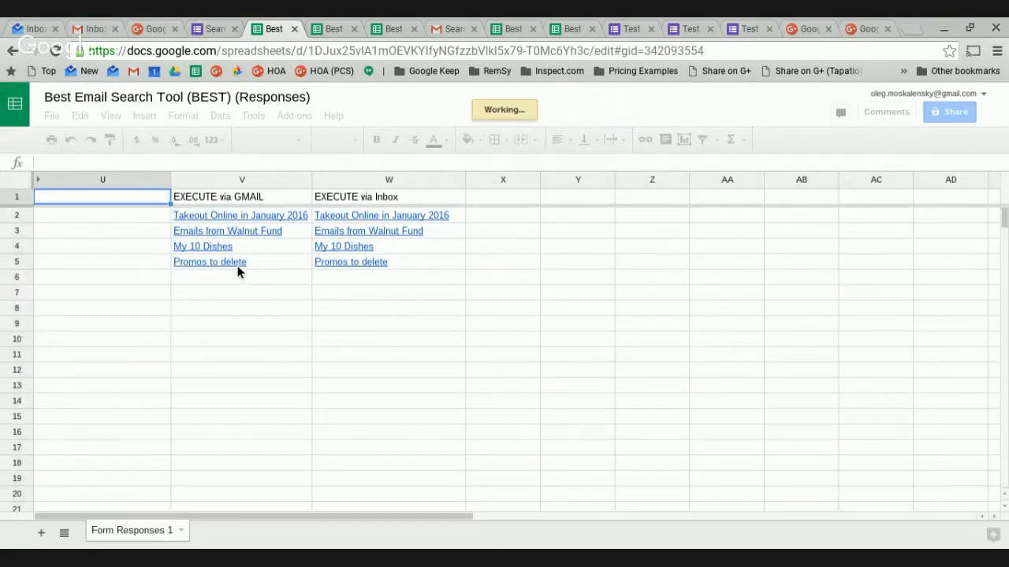
mouse_move(231, 266)
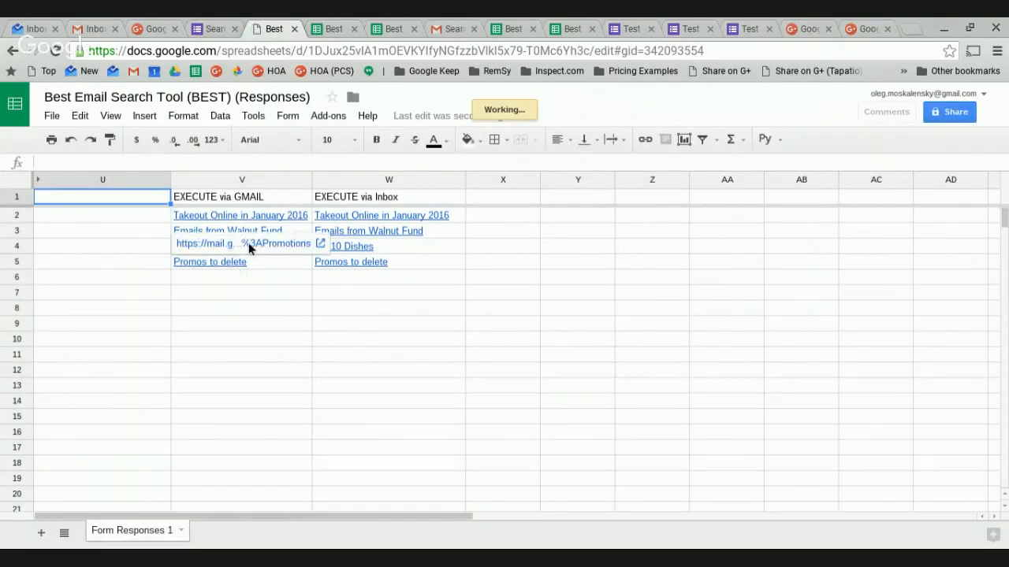
click(251, 243)
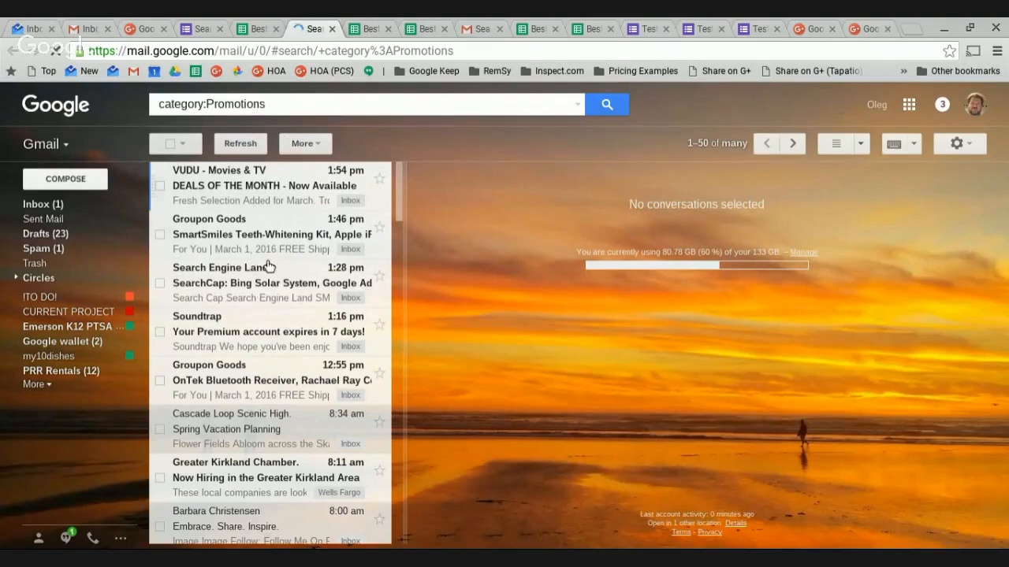
Select all 512 conversations matching the Promotions search, then close the Gmail tab.
click(170, 145)
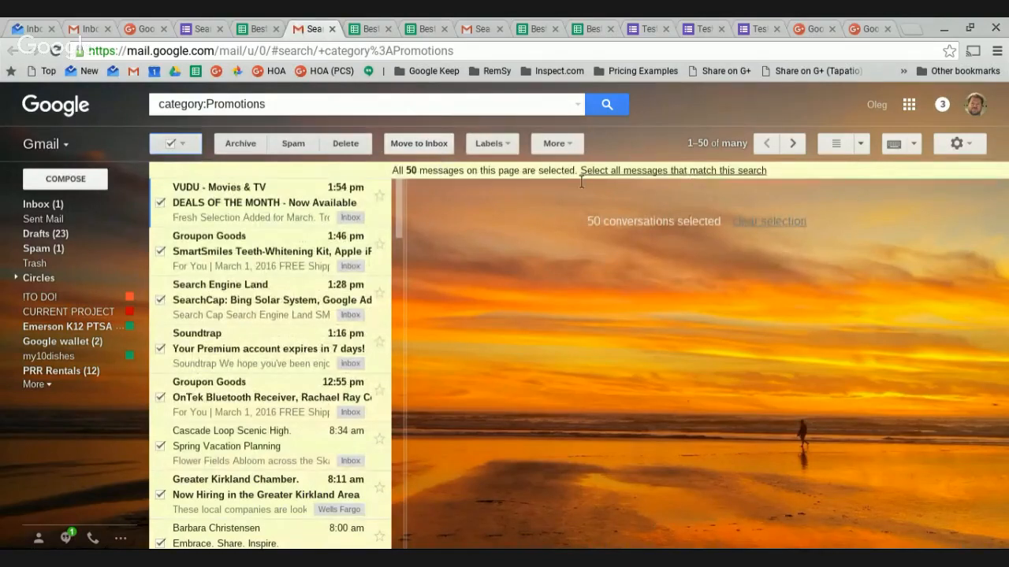
click(635, 173)
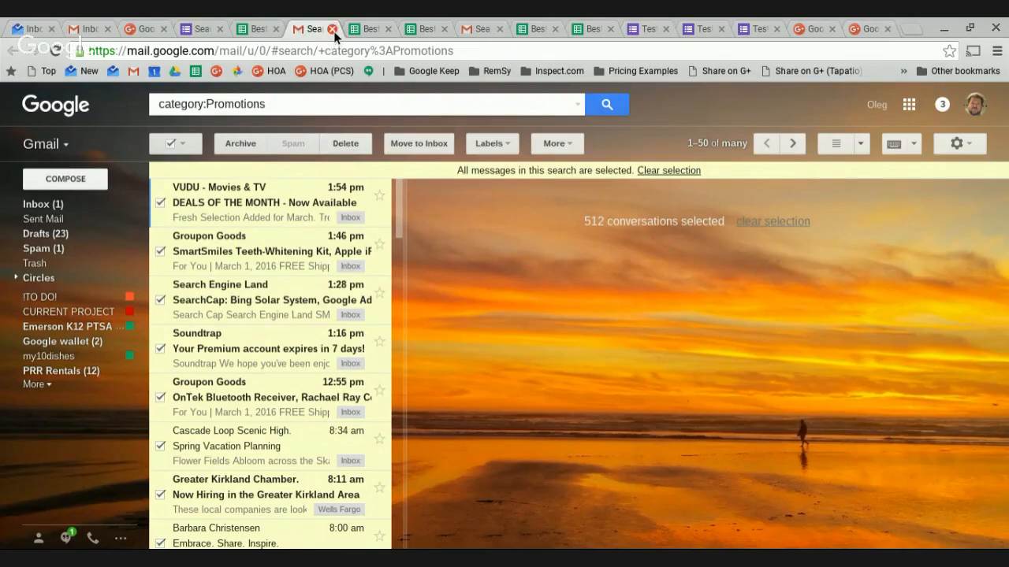
key(ctrl+w)
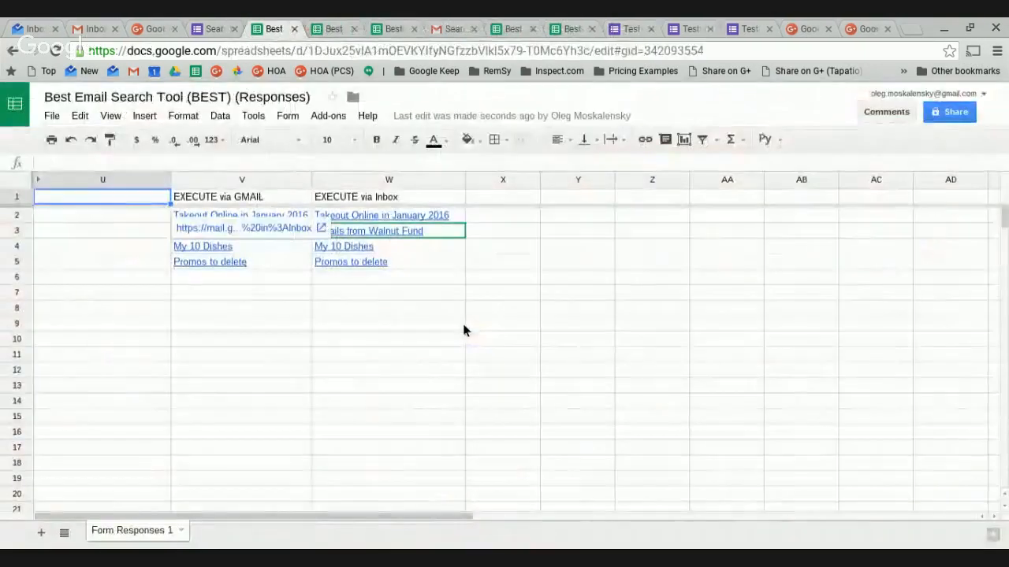
Confirm the SAFE form shows Responses (4) and review the blank live form from Preview.
click(211, 30)
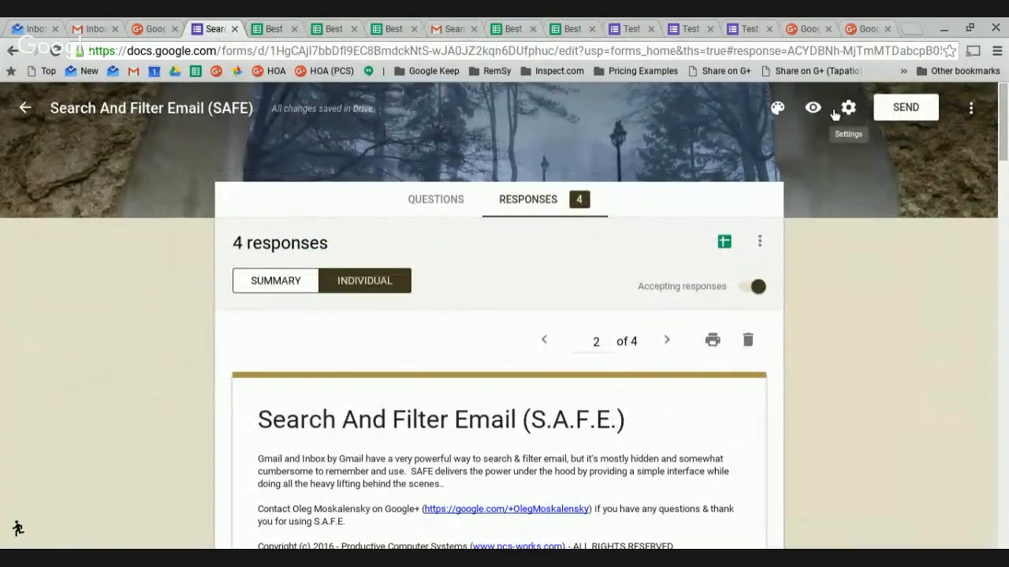
click(812, 108)
scroll(432, 349, down, 15)
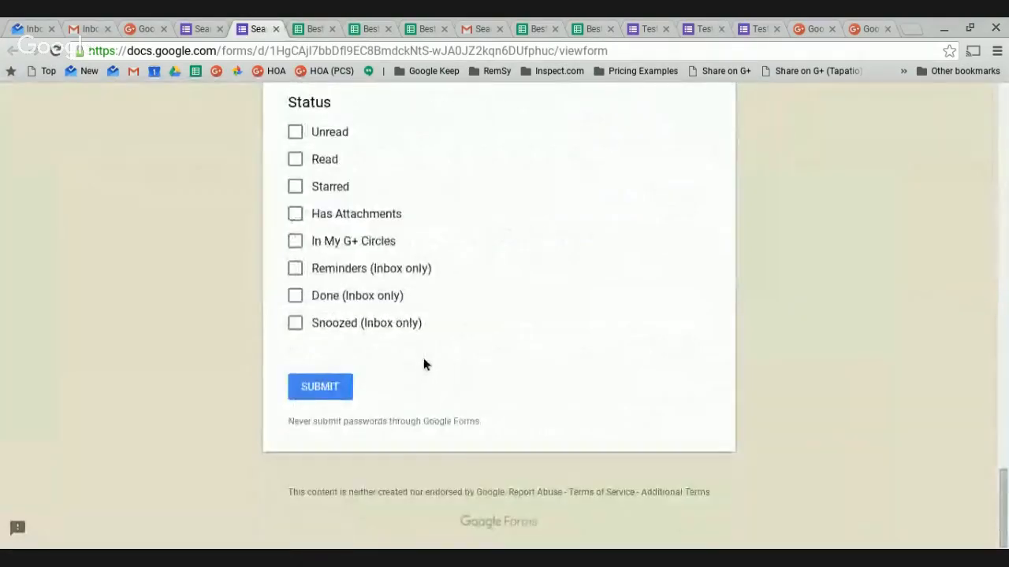
scroll(379, 209, up, 1)
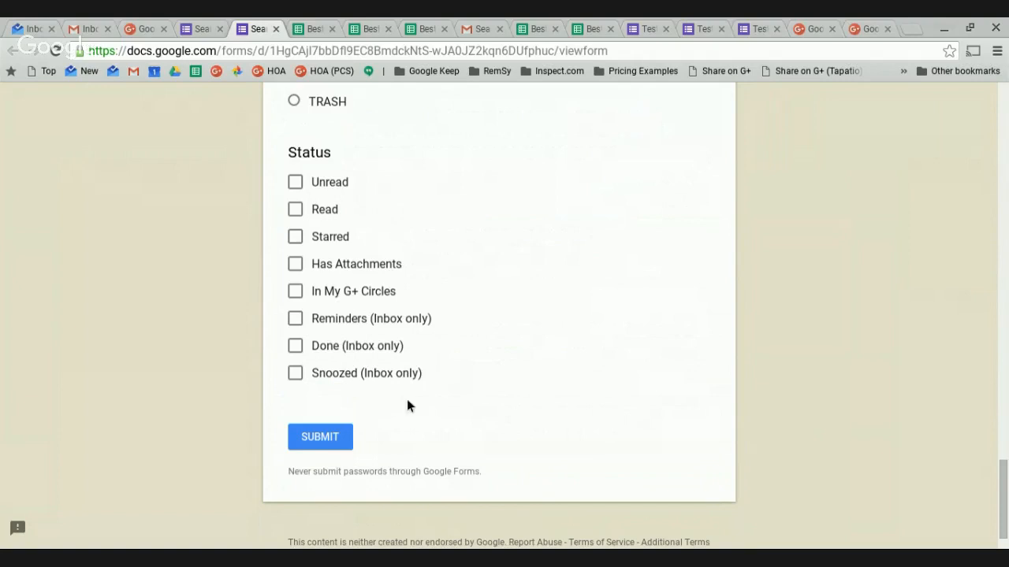
scroll(339, 423, up, 15)
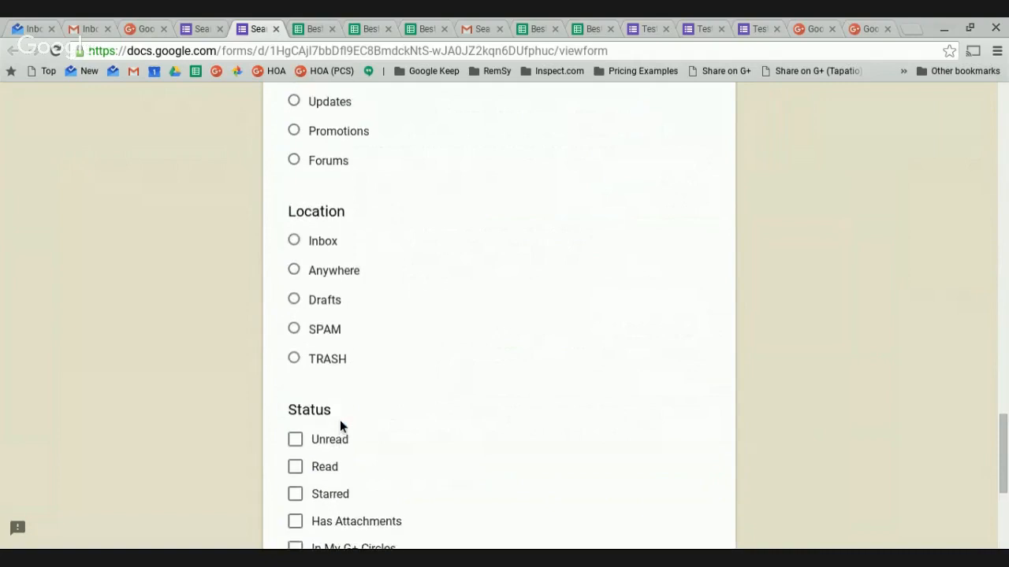
scroll(339, 420, up, 10)
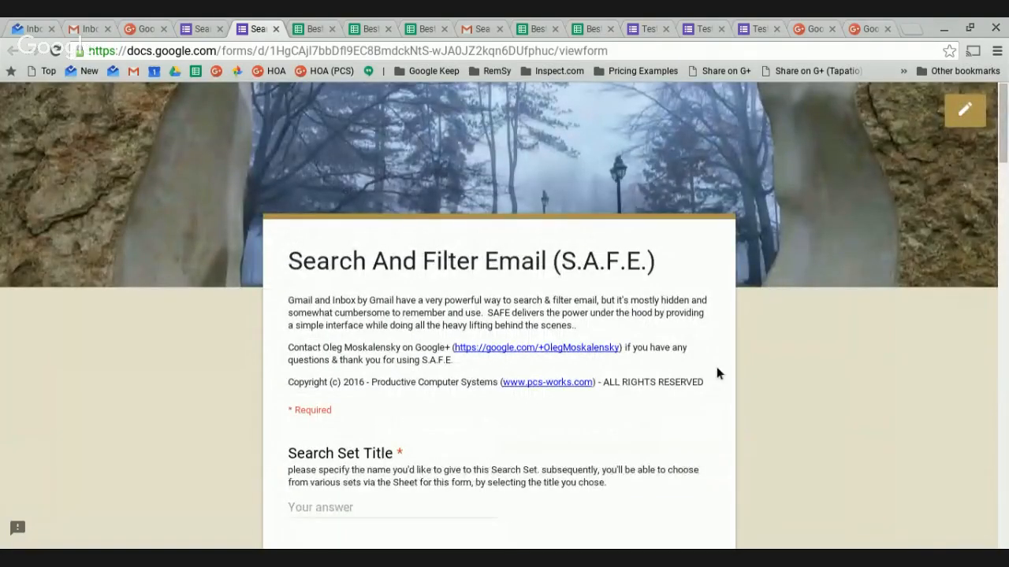
scroll(630, 433, down, 15)
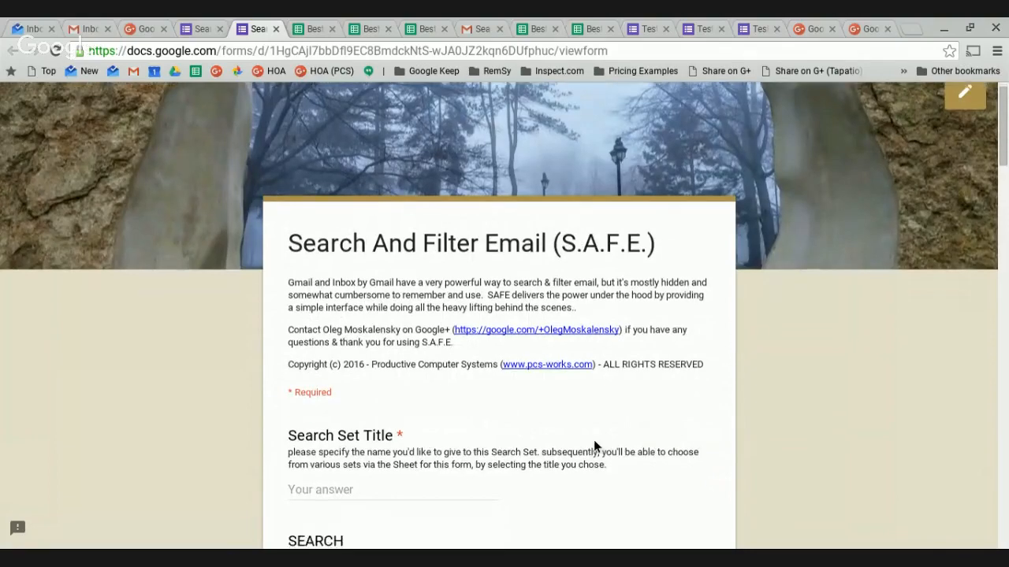
scroll(574, 431, down, 4)
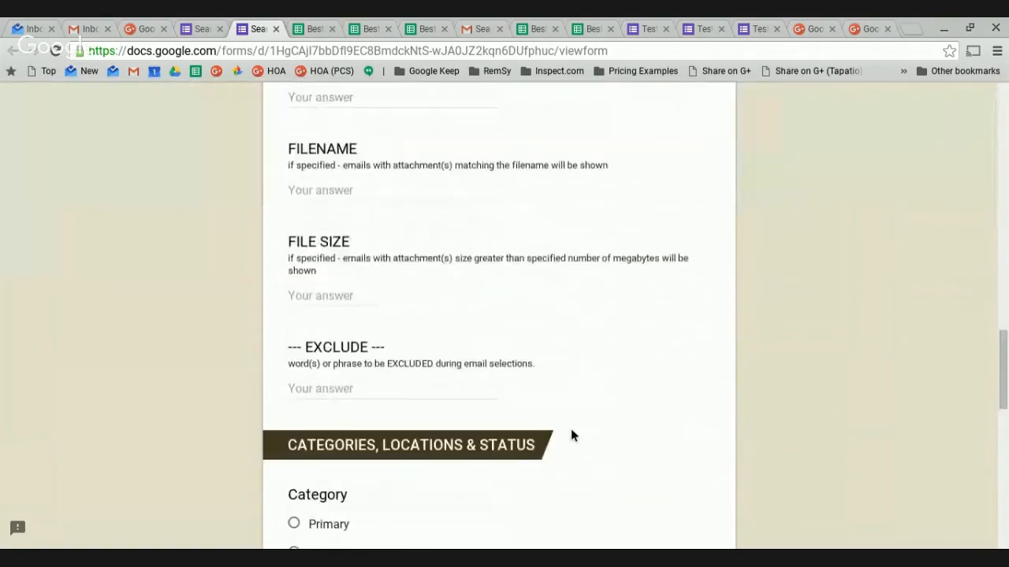
scroll(569, 427, up, 15)
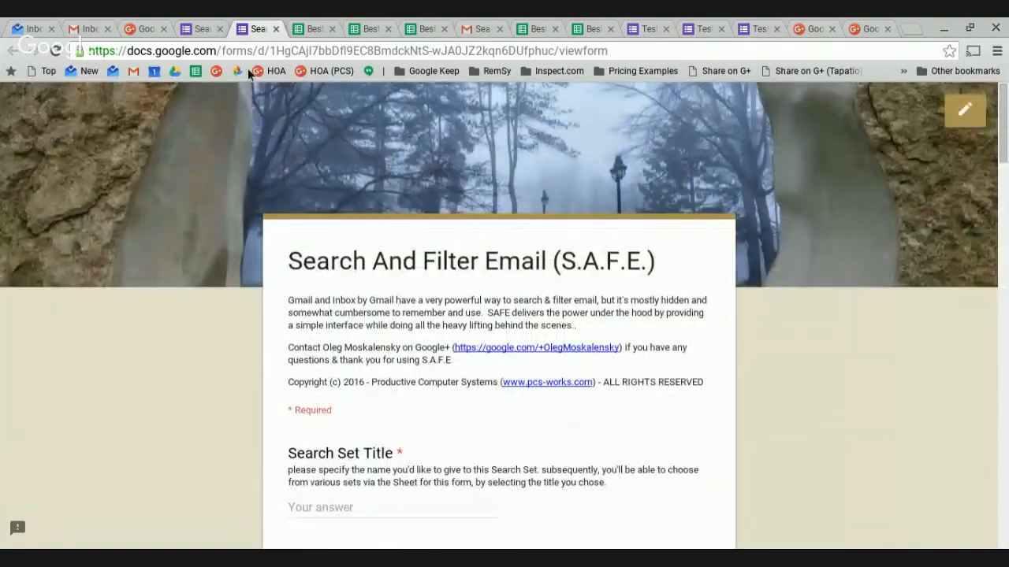
click(200, 29)
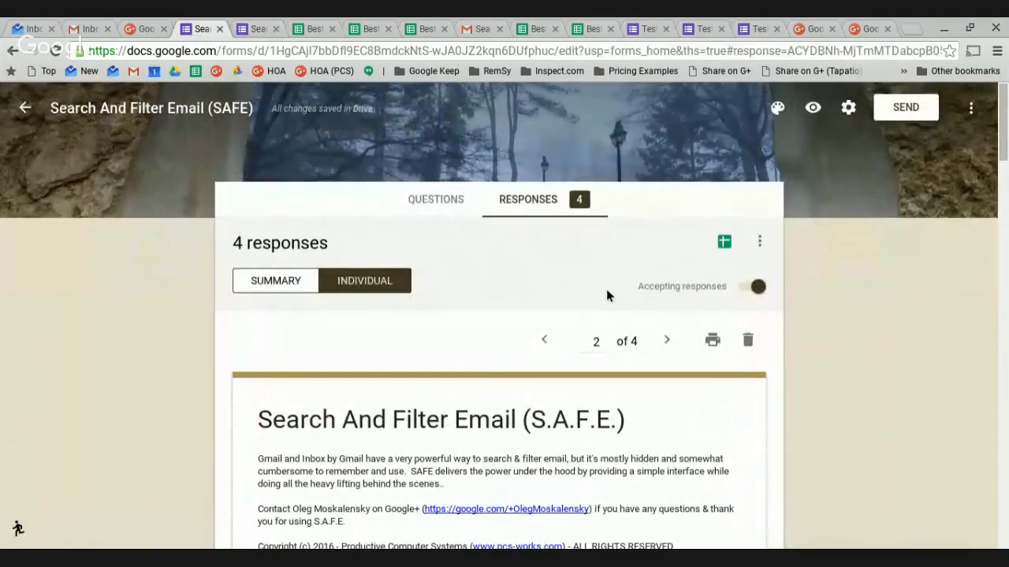
click(256, 29)
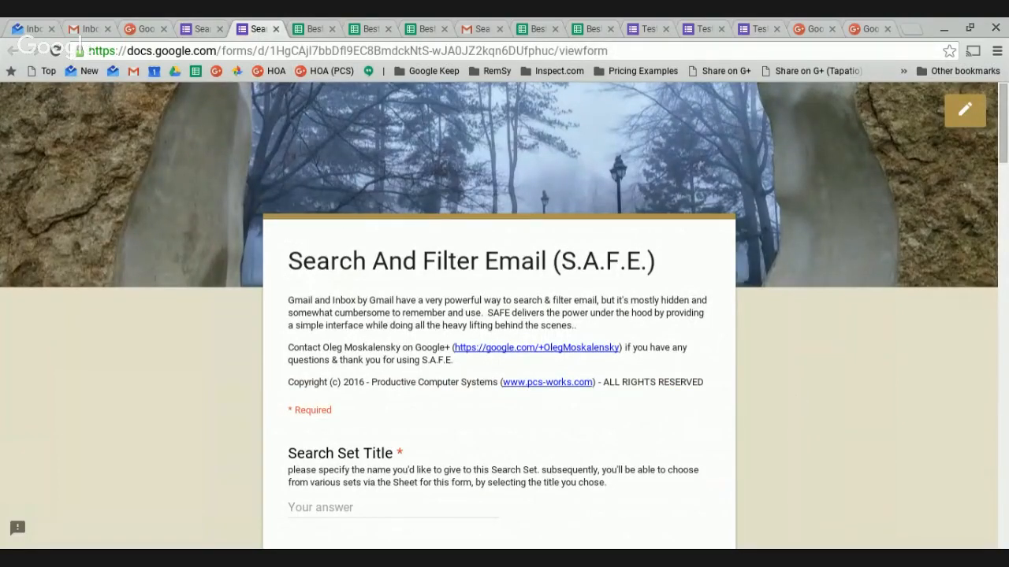
click(169, 554)
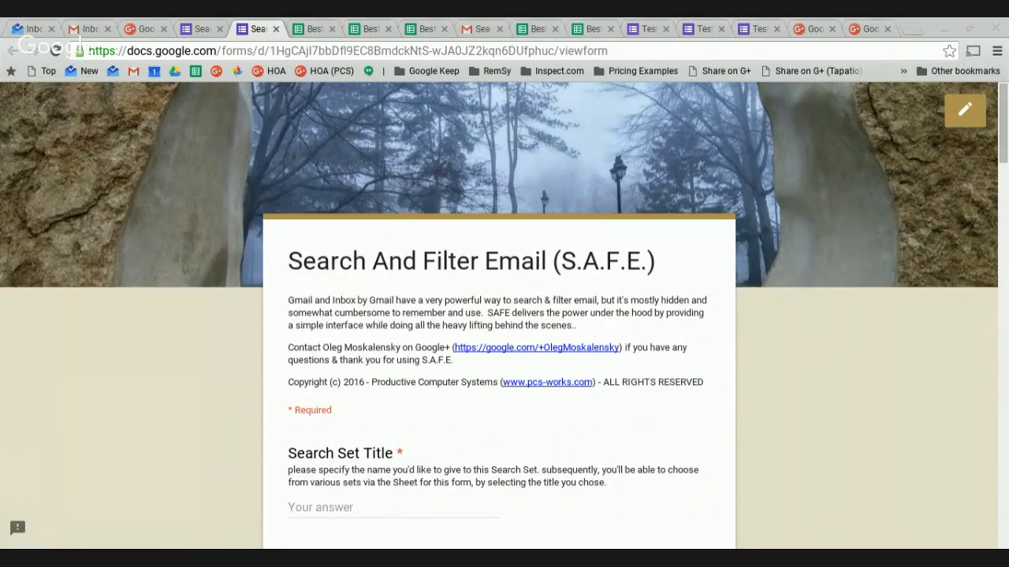